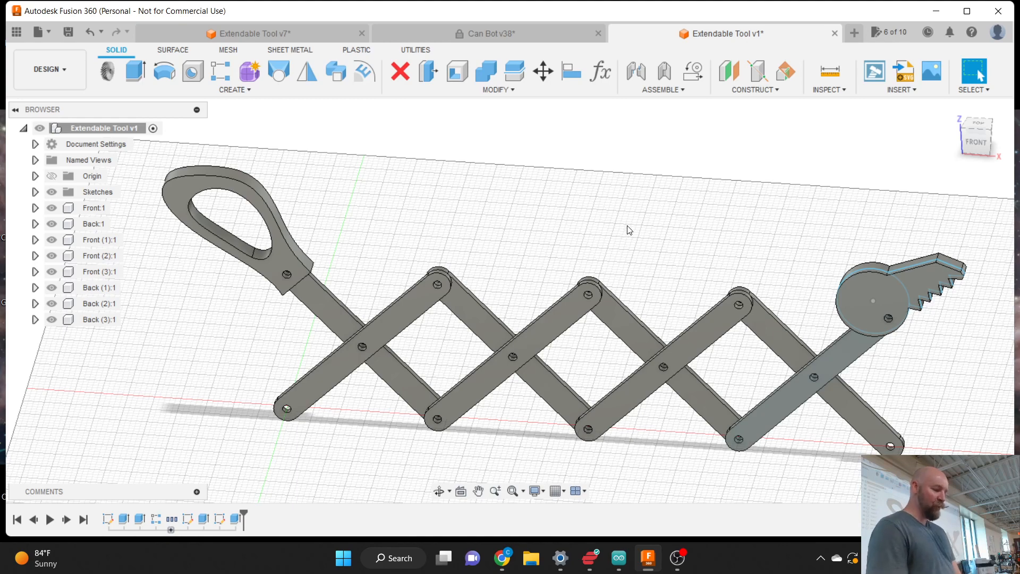
- Toggle the design's top-level Sketches folder and select the key-shaped head part
left_click(51, 192)
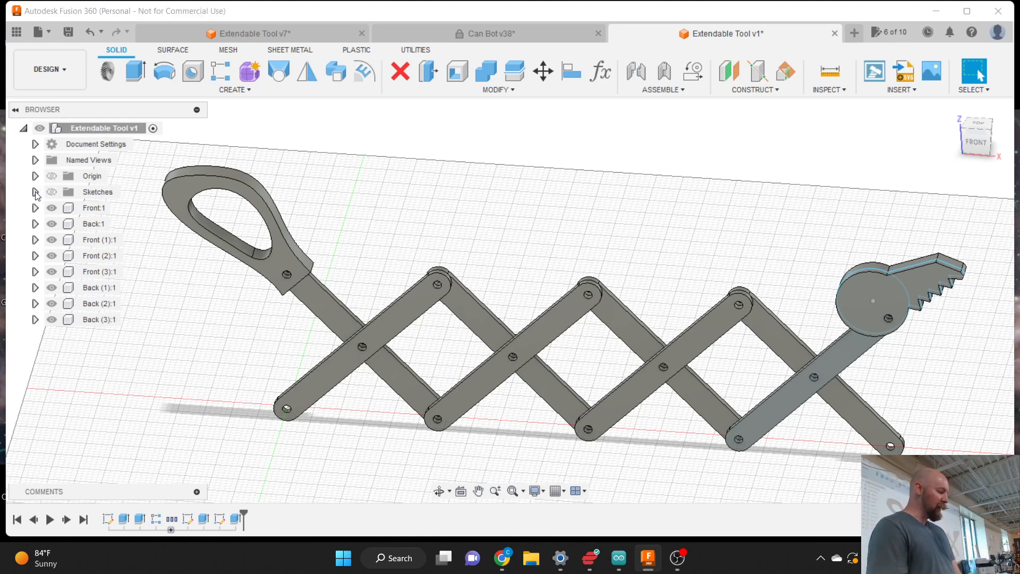
left_click(35, 192)
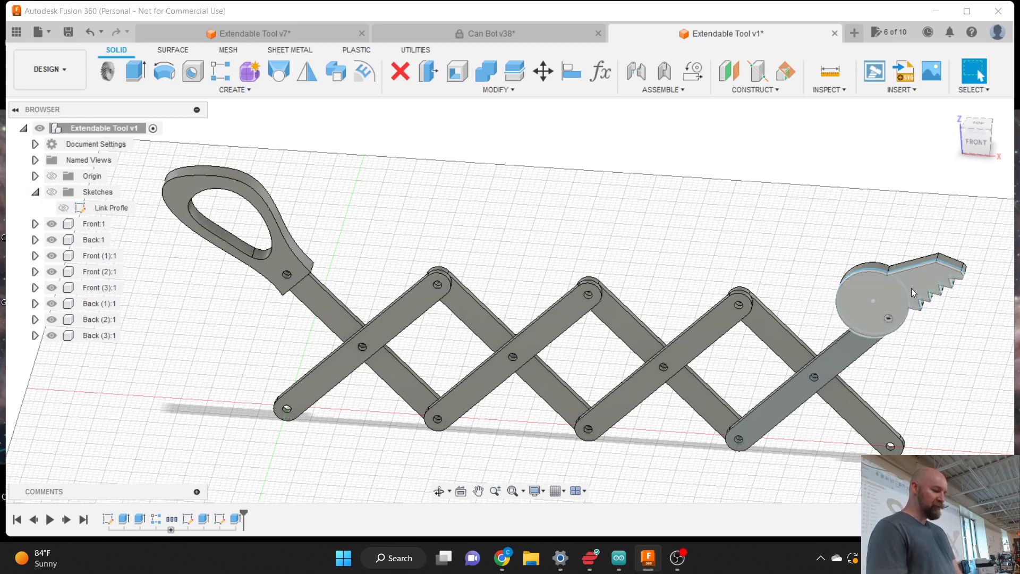
left_click(926, 286)
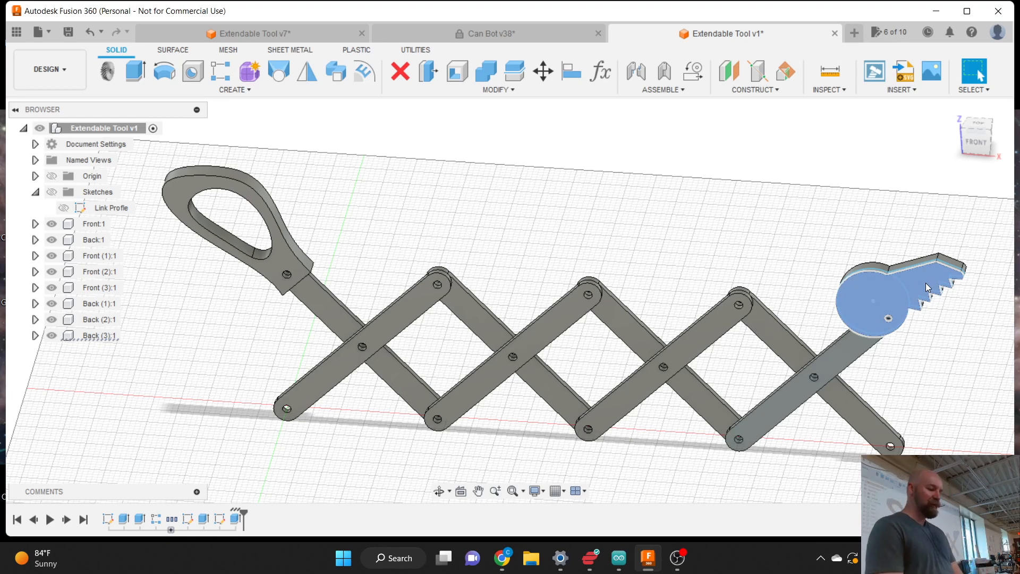
left_click(820, 233)
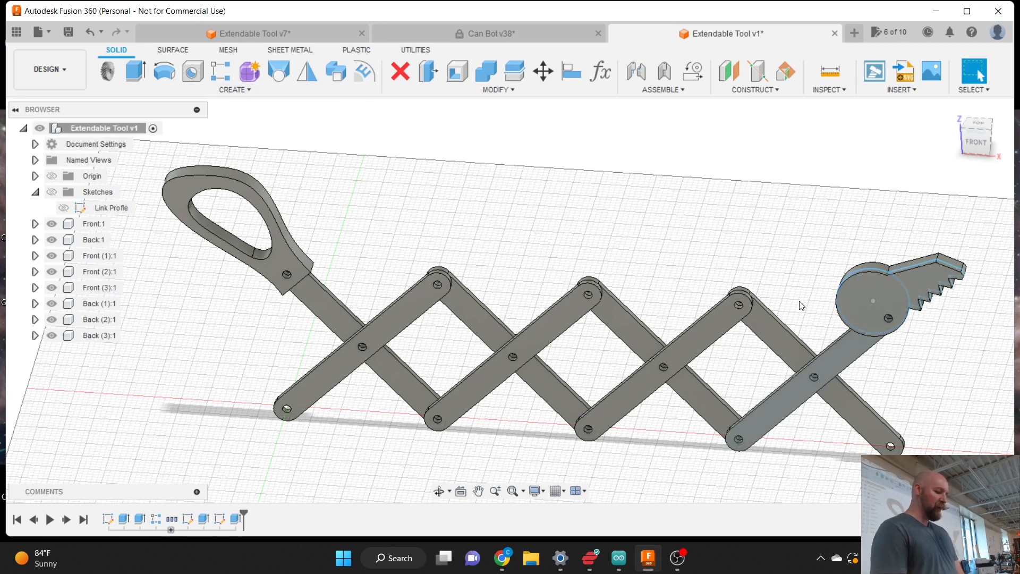
left_click(850, 299)
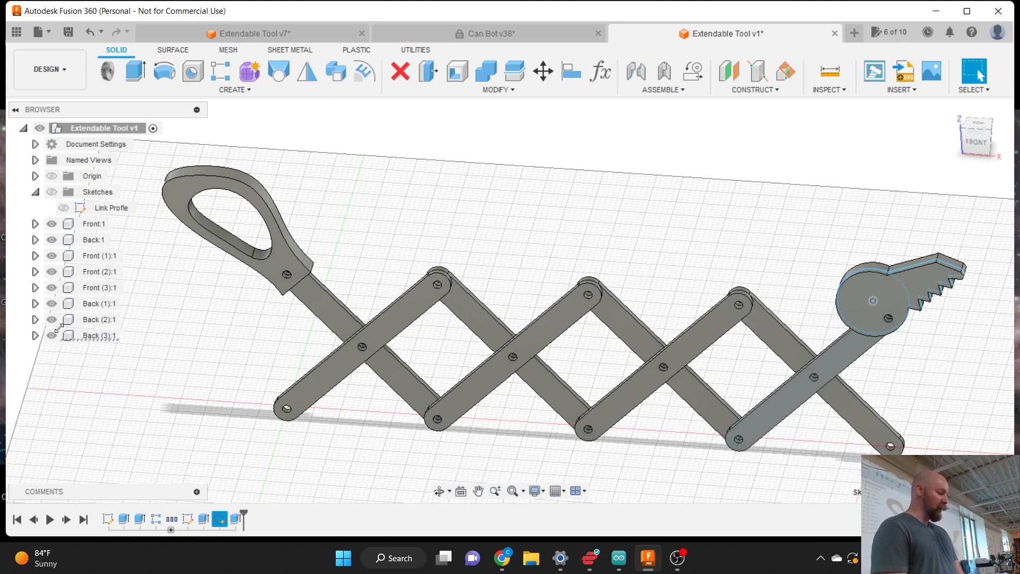
- Hide the Head sketch inside Back (3):1's Sketches folder
left_click(35, 335)
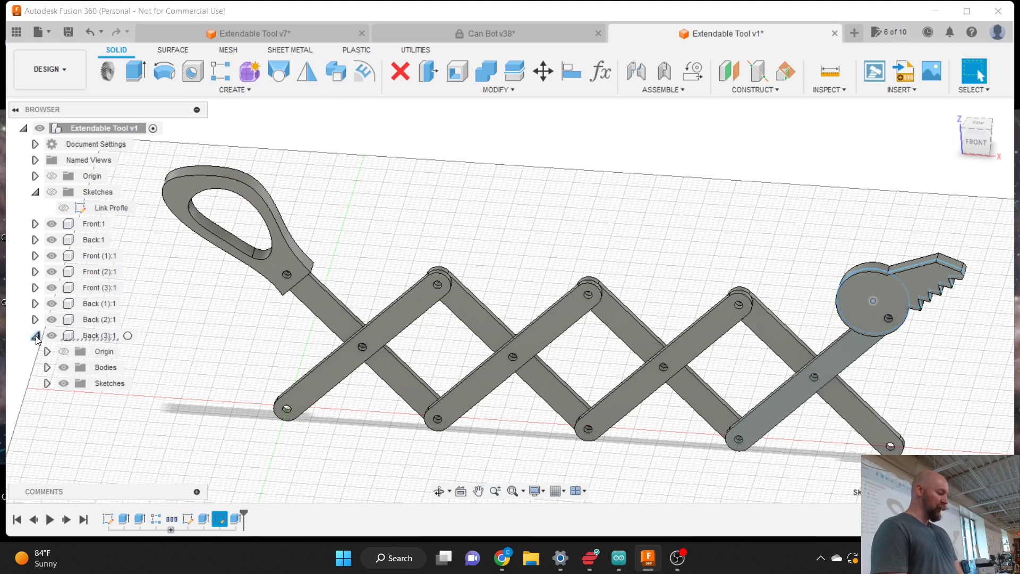
left_click(47, 383)
left_click(76, 399)
left_click(76, 400)
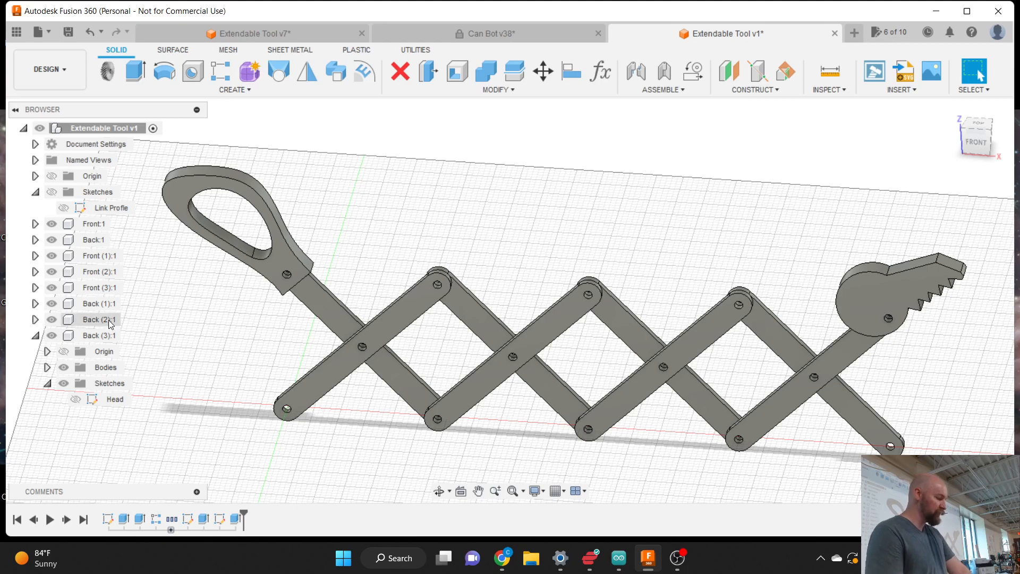
- Collapse the tree and highlight each link, Front:1 through Back (3):1
left_click(35, 336)
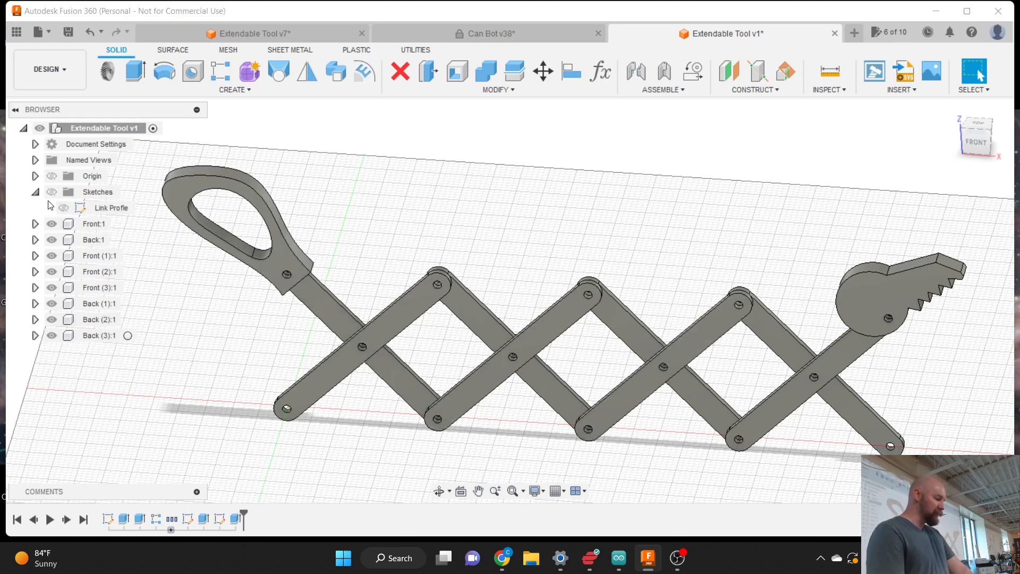
left_click(35, 192)
left_click(88, 207)
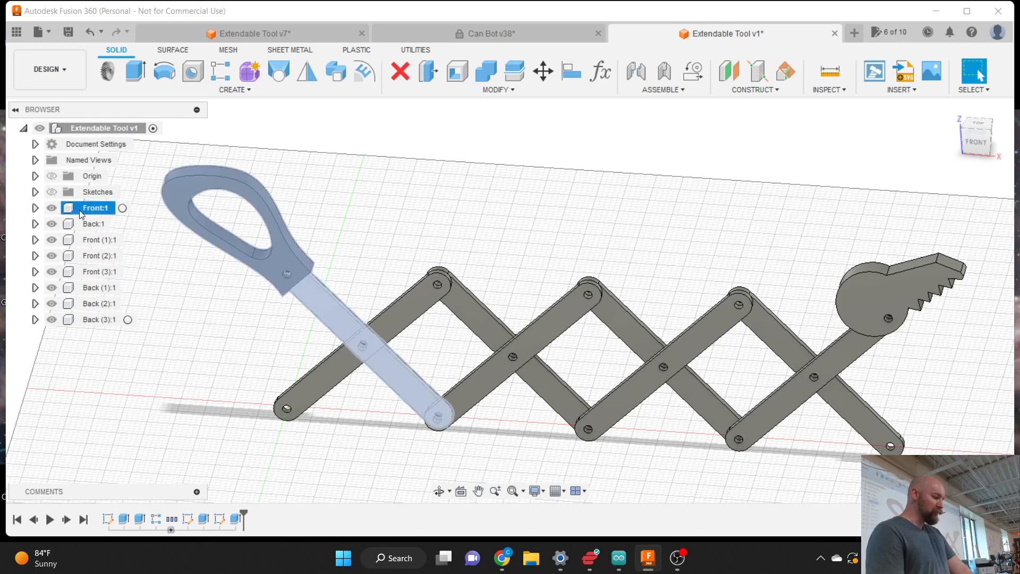
left_click(84, 225)
left_click(85, 240)
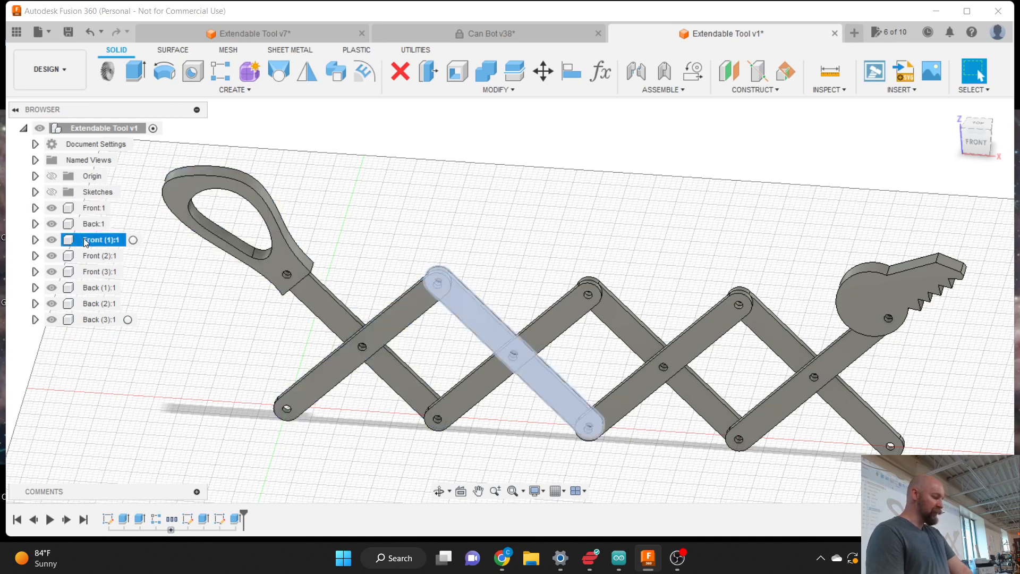
left_click(87, 256)
left_click(87, 272)
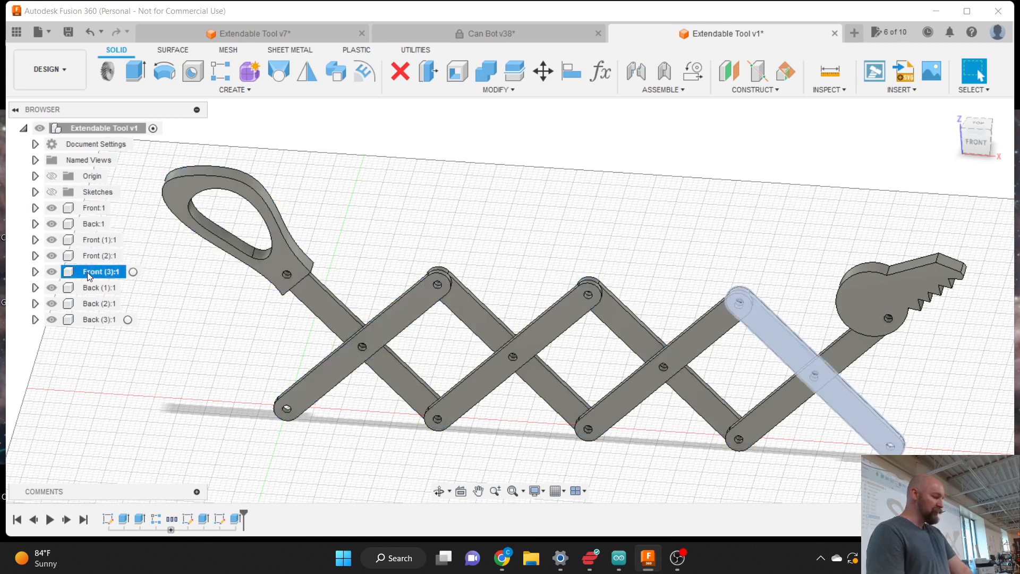
left_click(89, 289)
left_click(90, 303)
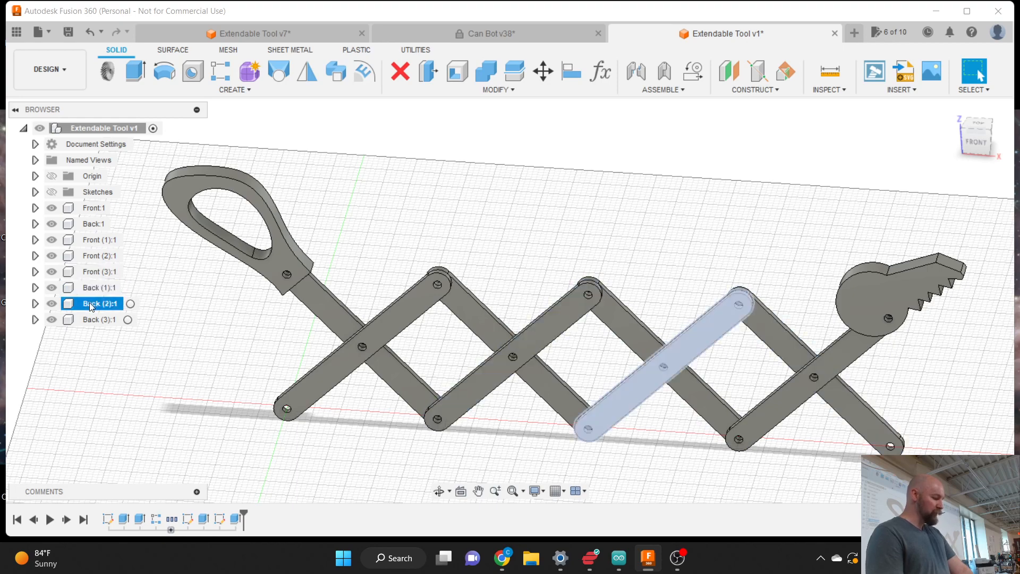
left_click(91, 319)
- Select the key arm's top face, then pick the Back (3):1 link arm in the viewport
left_click(435, 215)
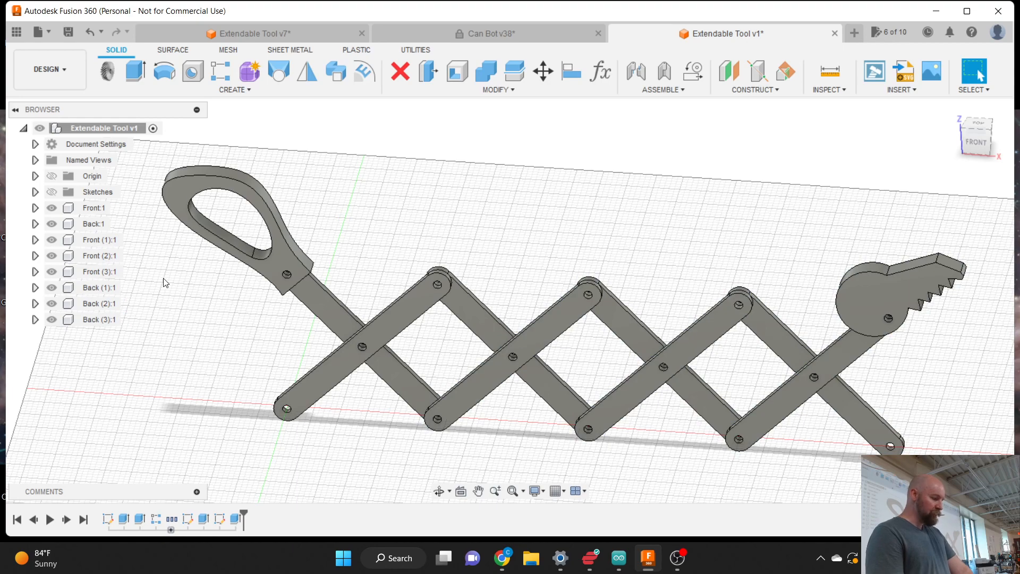
left_click(887, 299)
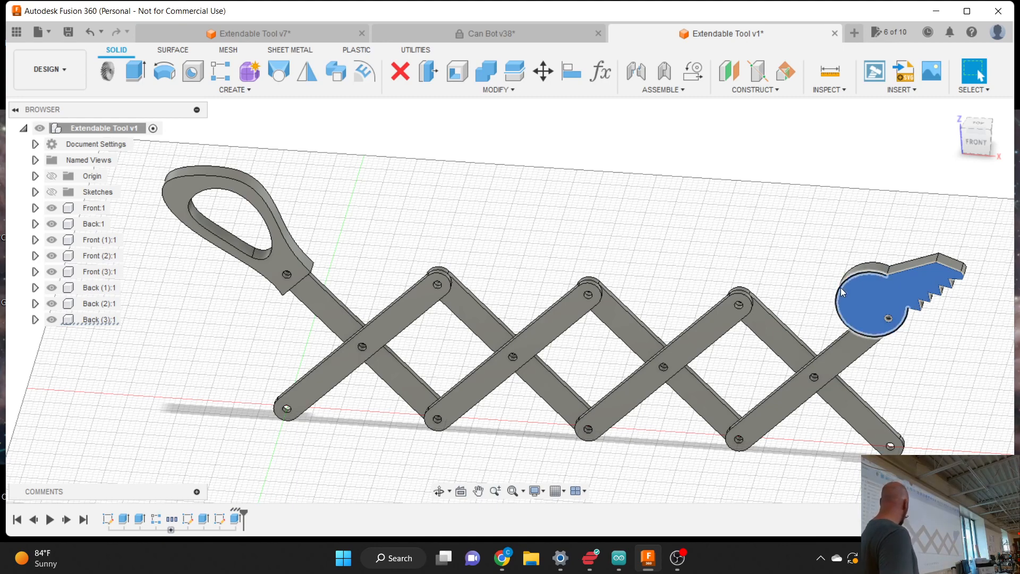
left_click(834, 239)
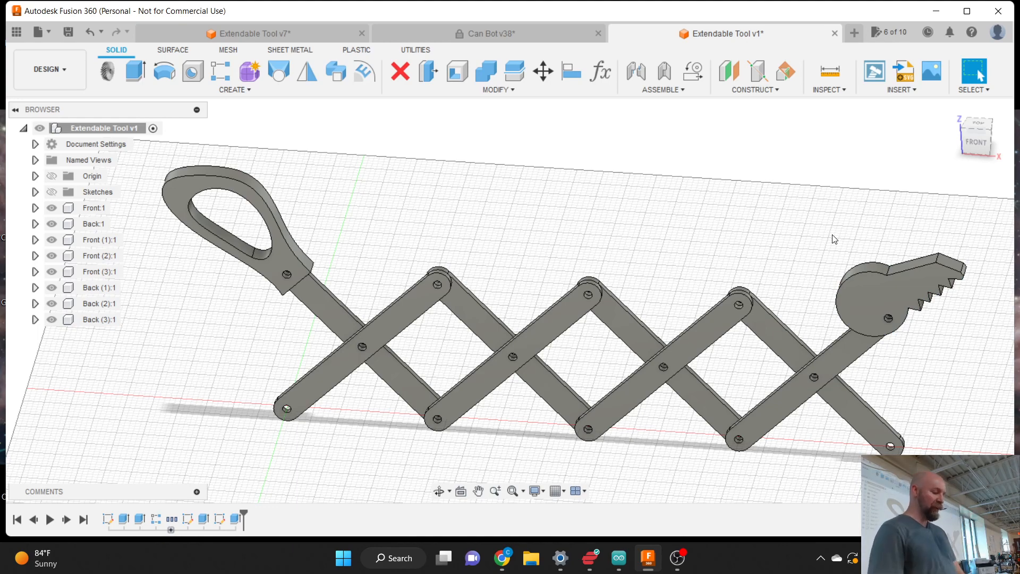
left_click(852, 346)
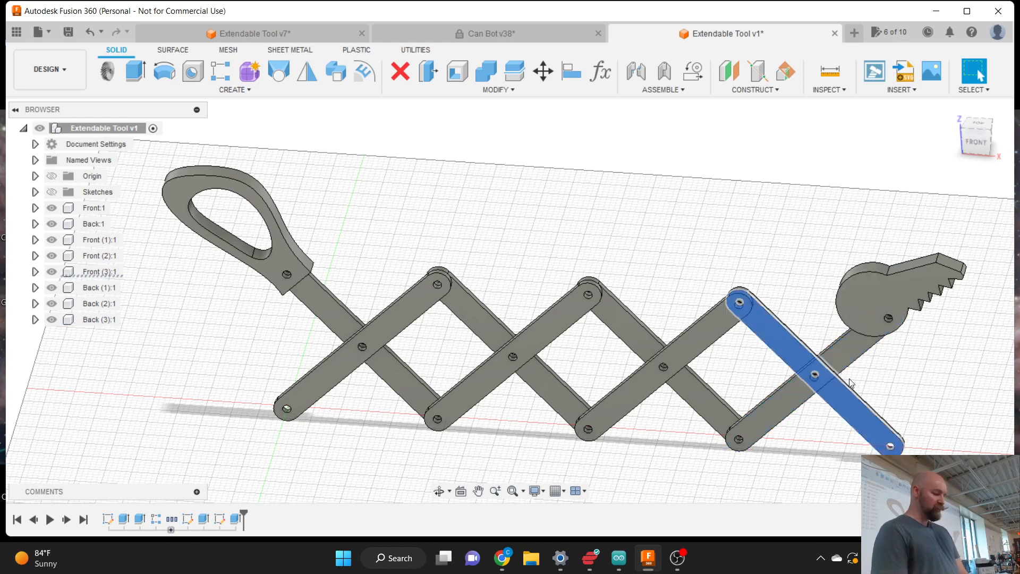
left_click(851, 354)
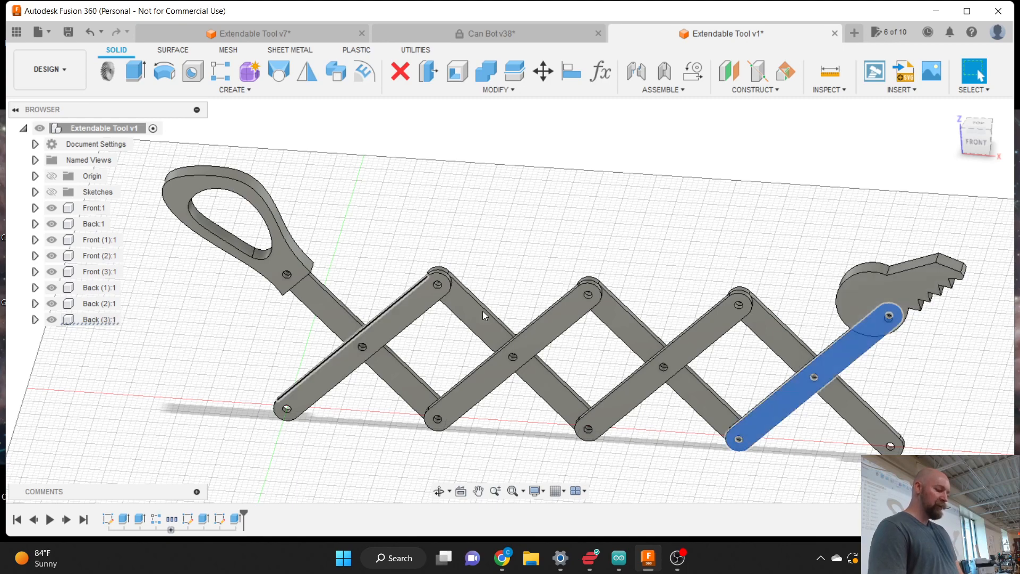
- Zoom out, select the lower-right key arm, and activate the Back (3):1 component
scroll(758, 409, "down", 2)
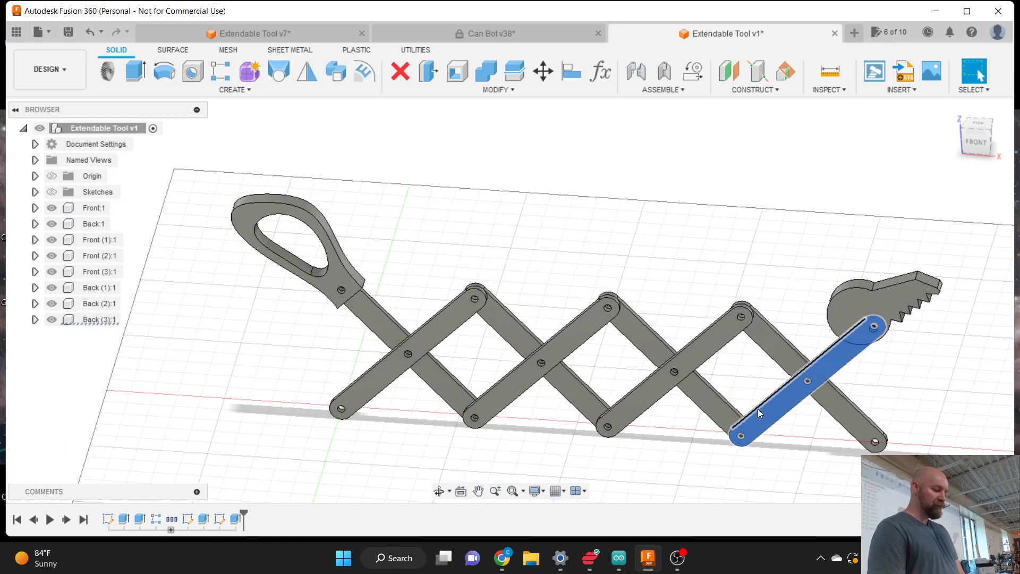
left_click(889, 392)
left_click(840, 363)
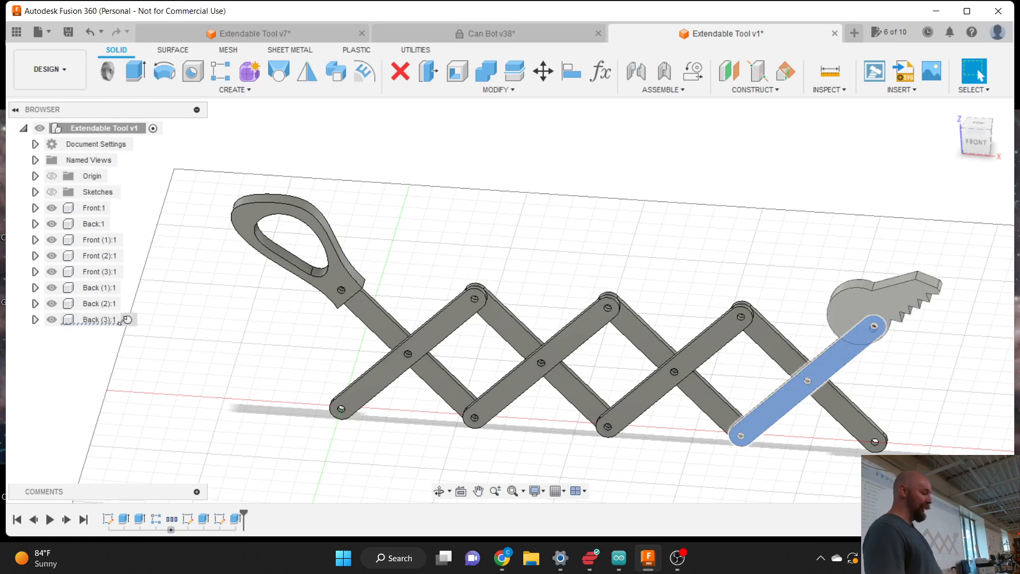
left_click(111, 319)
left_click(128, 320)
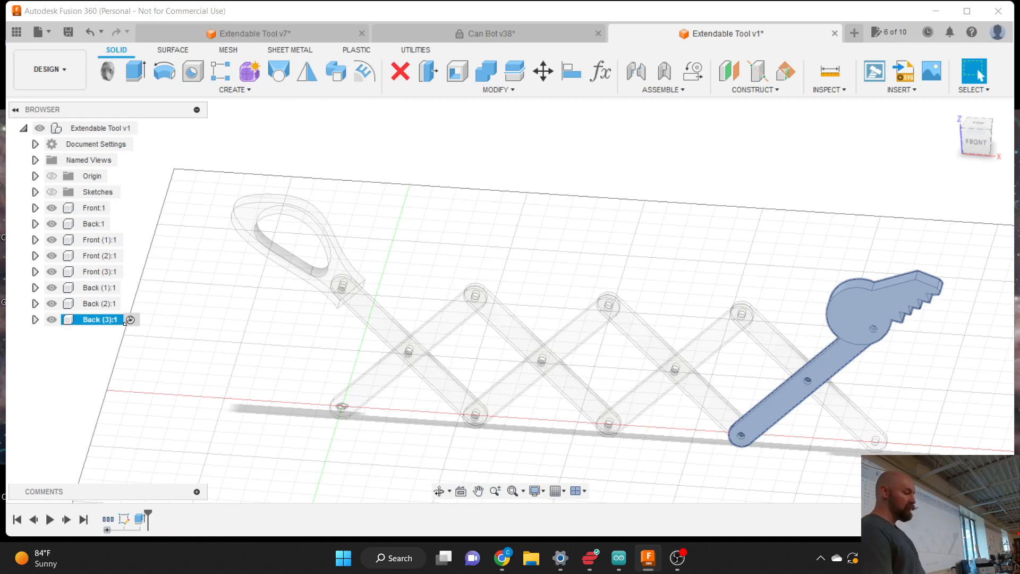
- Hide the Head body under Back (3):1 > Bodies, leaving the straight three-hole link bar
left_click(35, 320)
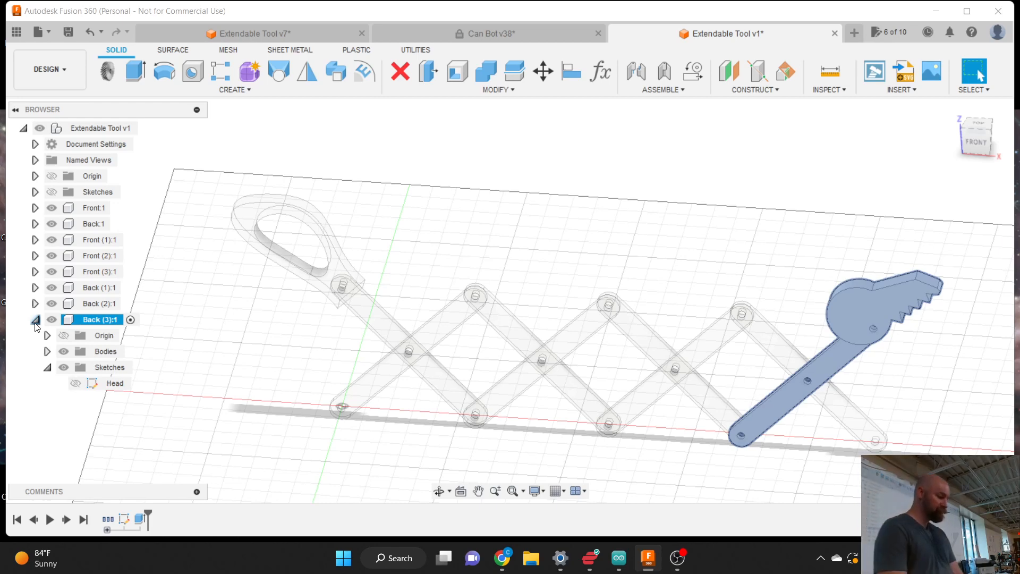
left_click(529, 254)
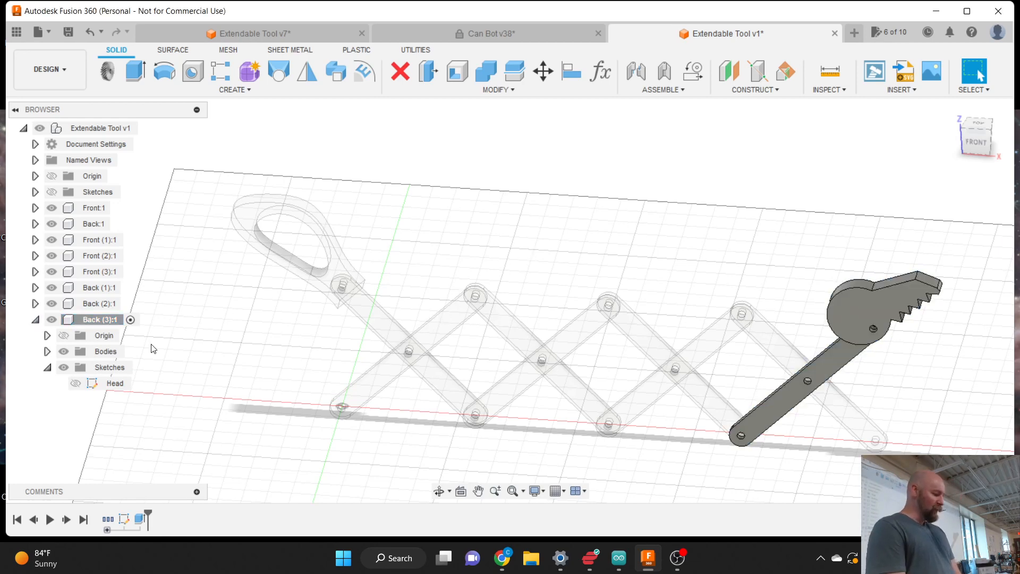
left_click(46, 351)
left_click(76, 382)
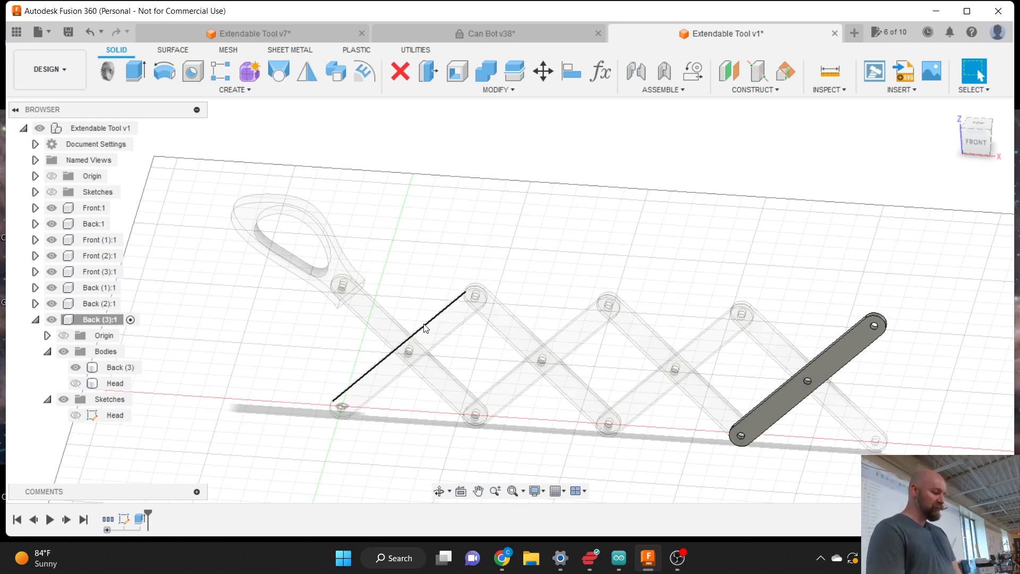
scroll(424, 325, "down", 2)
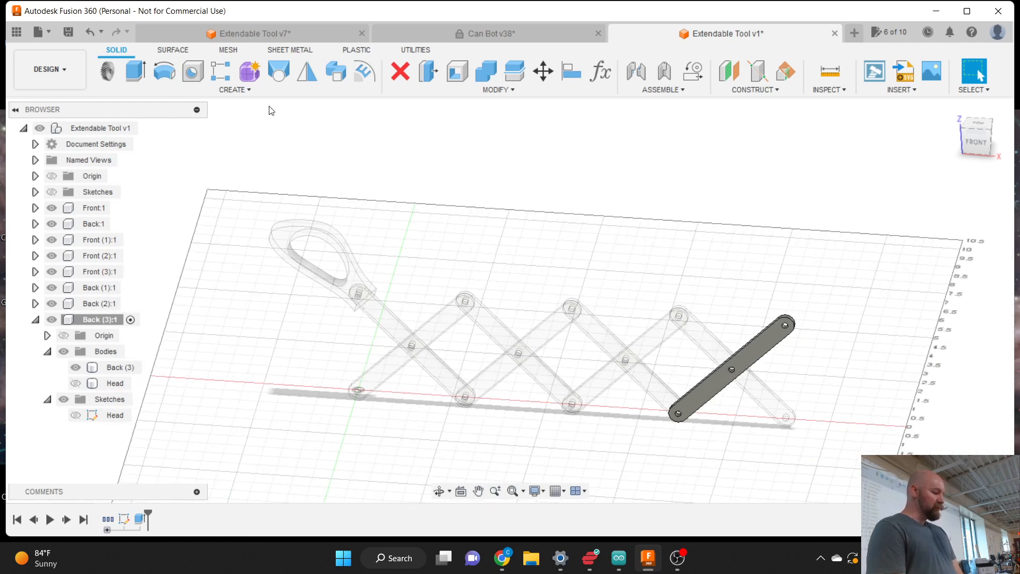
left_click(241, 88)
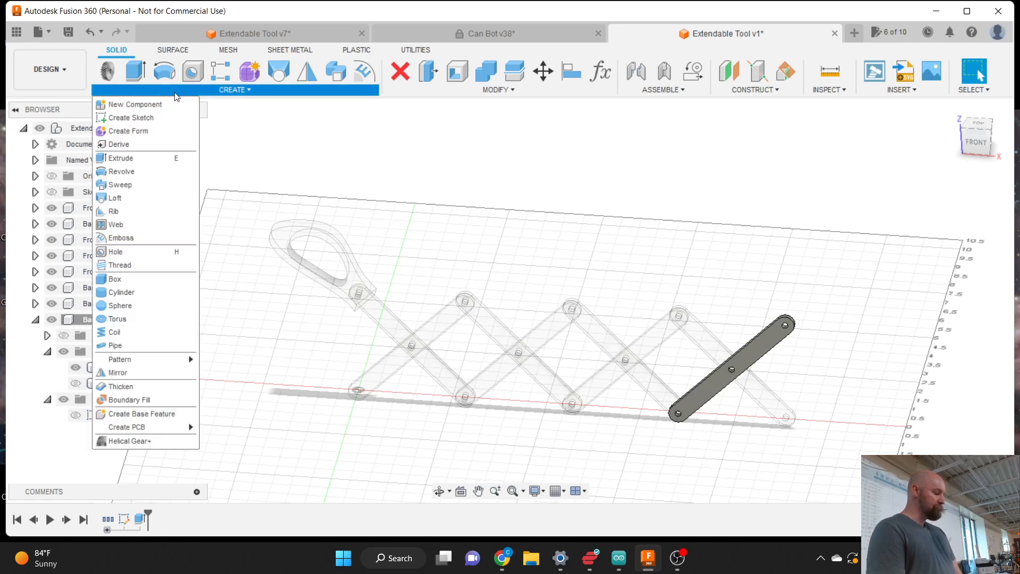
- Start Sketch2 on Back (3)'s front origin plane, orbiting to an oblique view to pick it
left_click(322, 142)
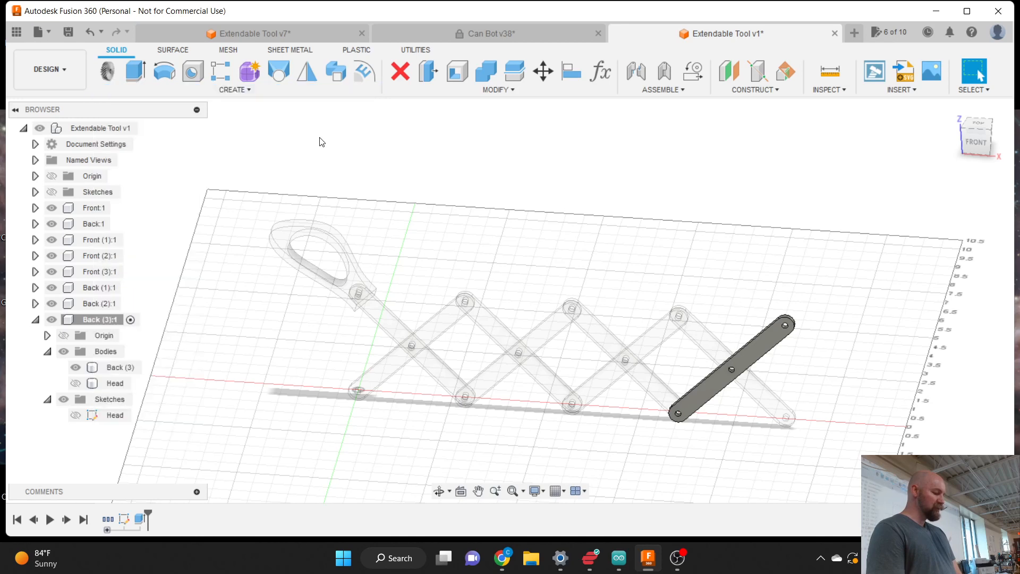
left_click(220, 92)
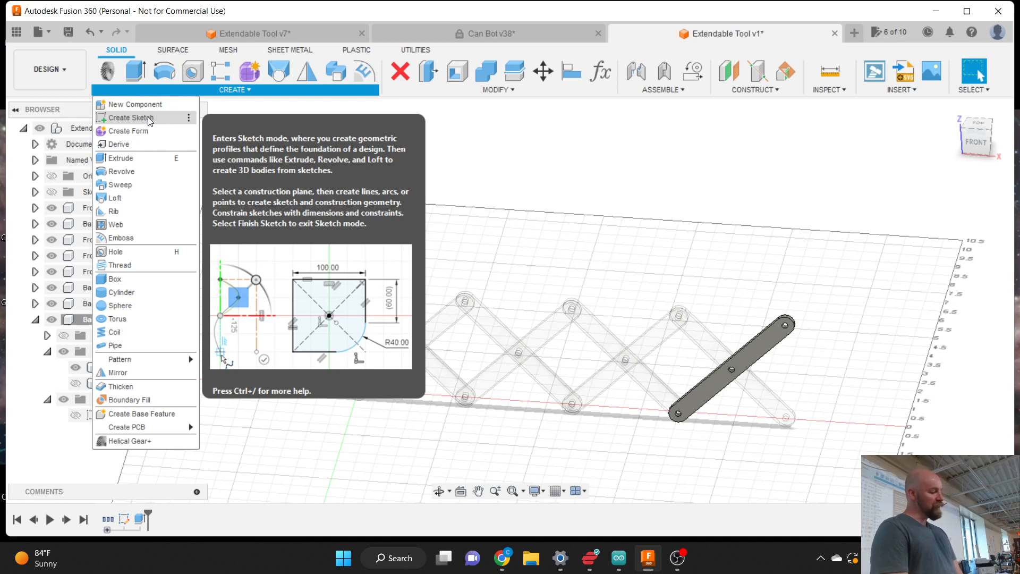
left_click(148, 117)
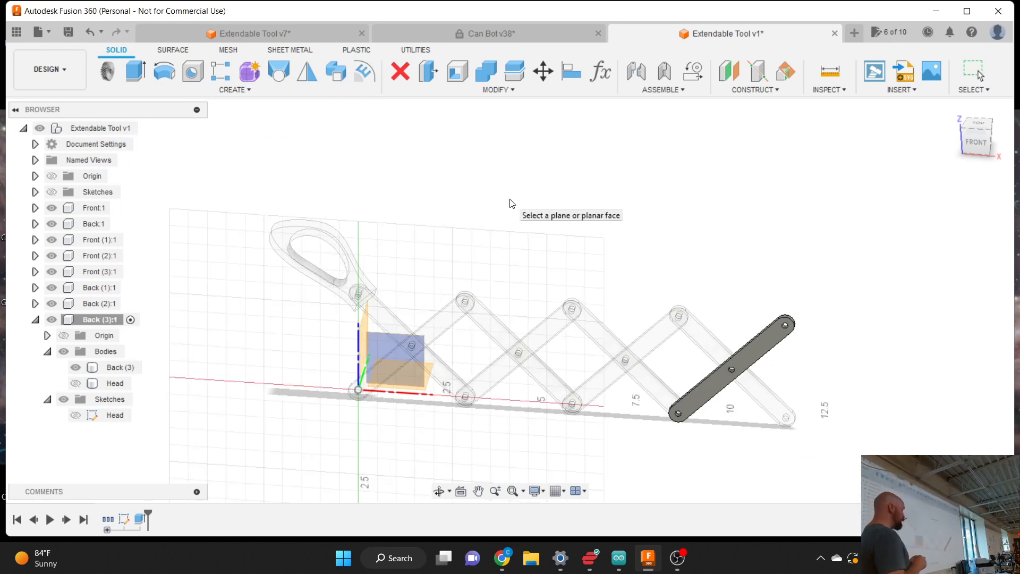
left_click(380, 344)
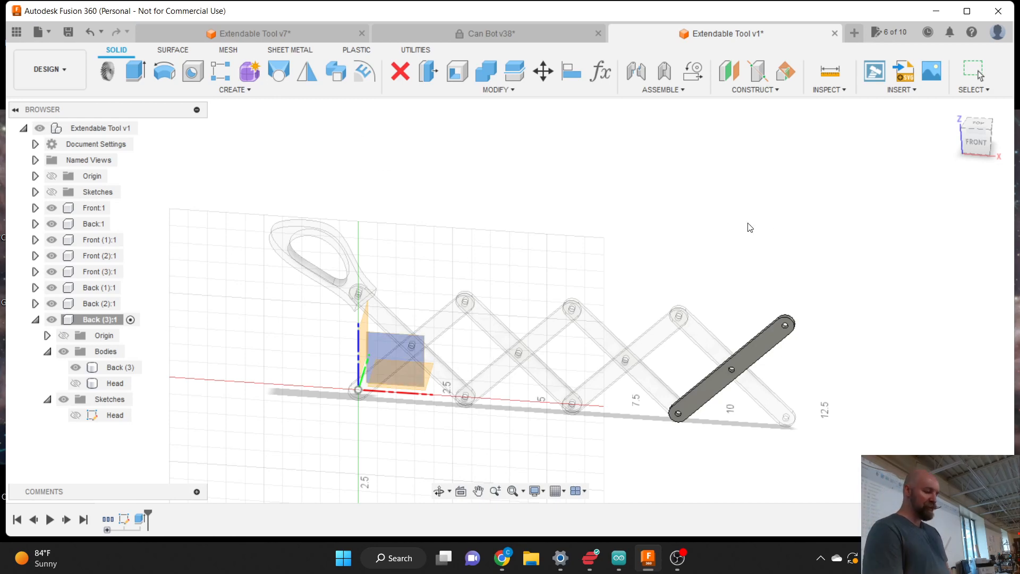
left_click(949, 144)
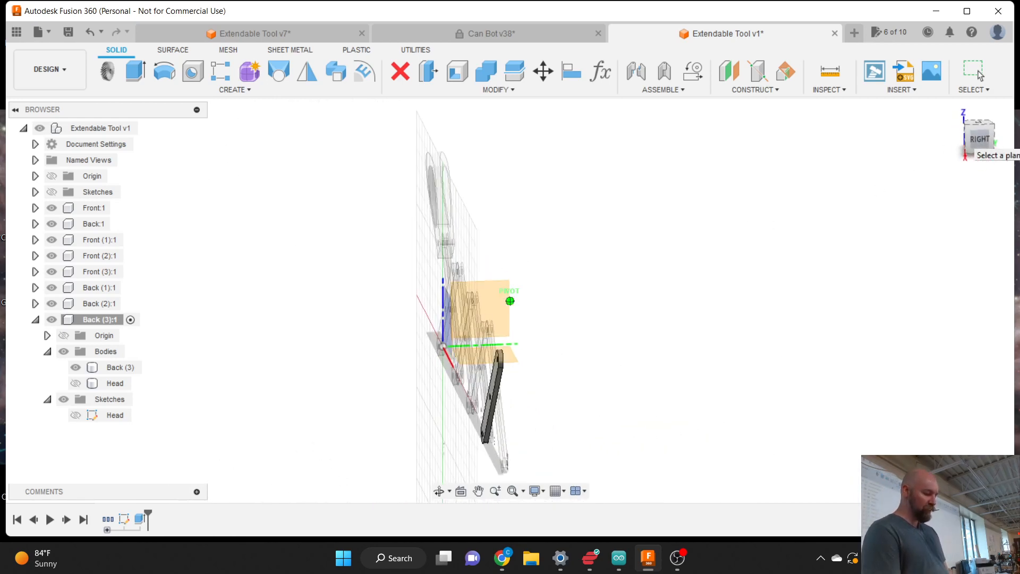
left_click_drag(951, 143, 976, 147)
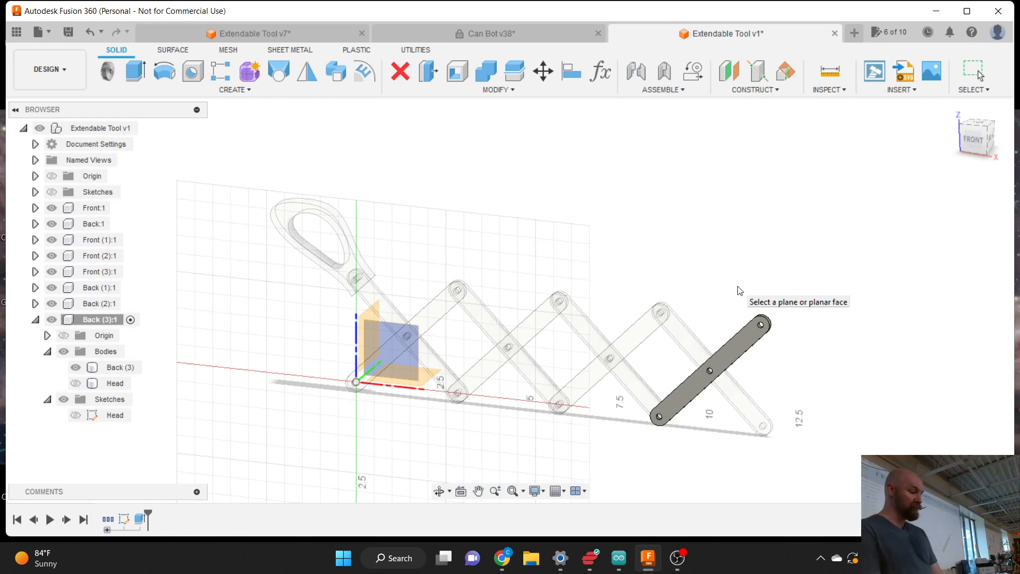
left_click(445, 311)
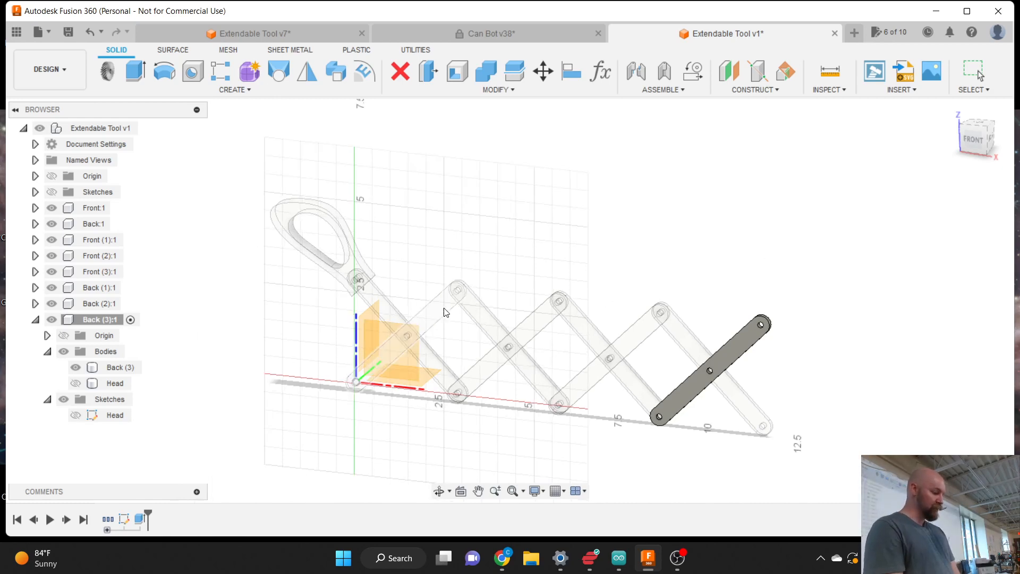
left_click(381, 331)
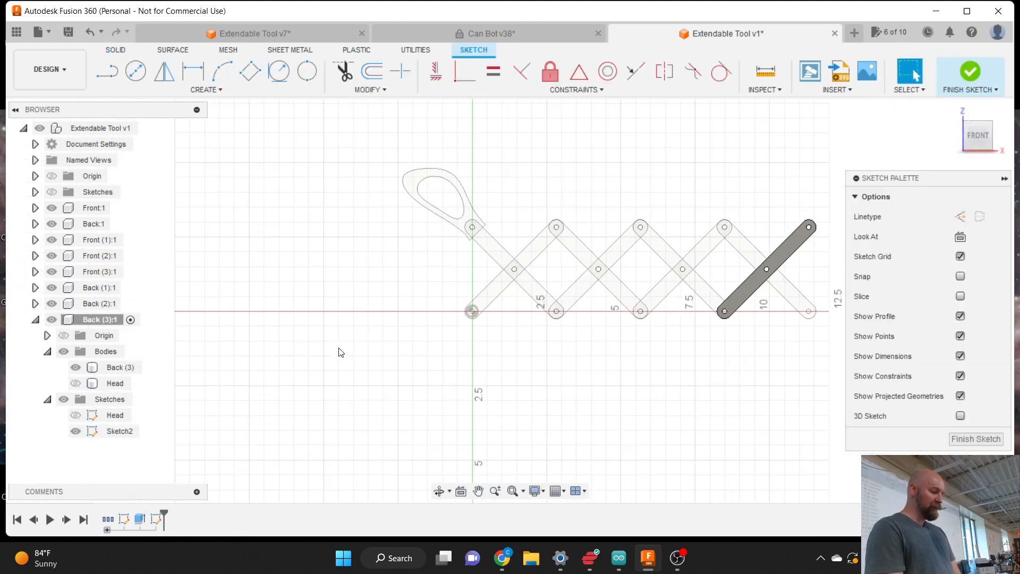
- Zoom in on the dark link in Sketch2 and select its lower edge
scroll(755, 255, "up", 8)
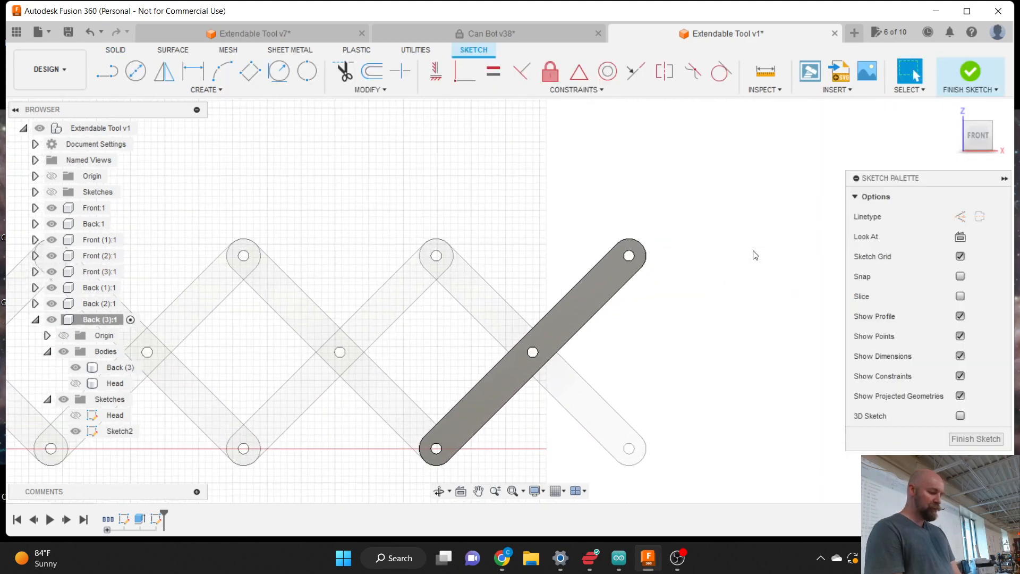
scroll(448, 340, "down", 2)
scroll(635, 250, "up", 4)
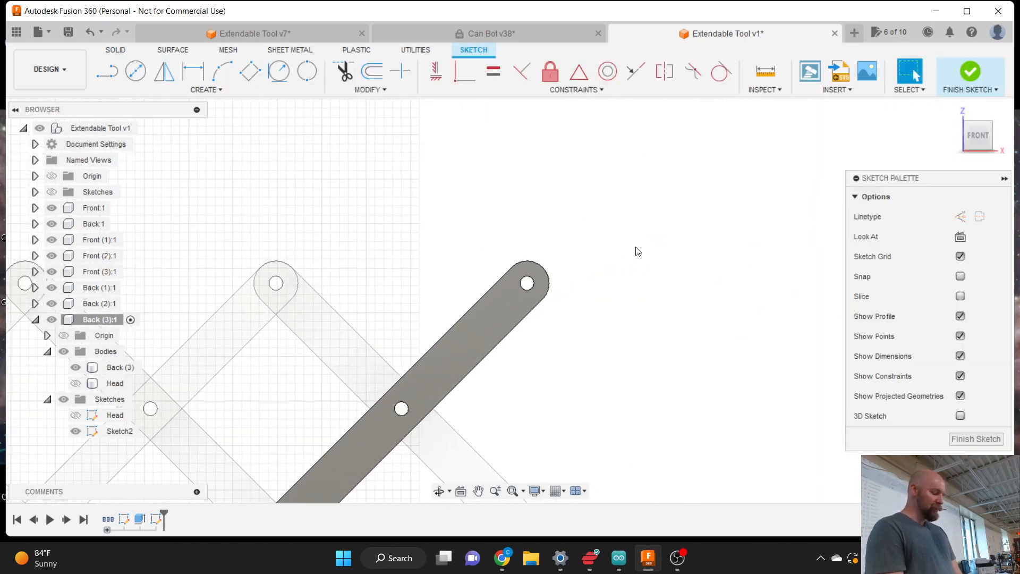
scroll(568, 364, "down", 5)
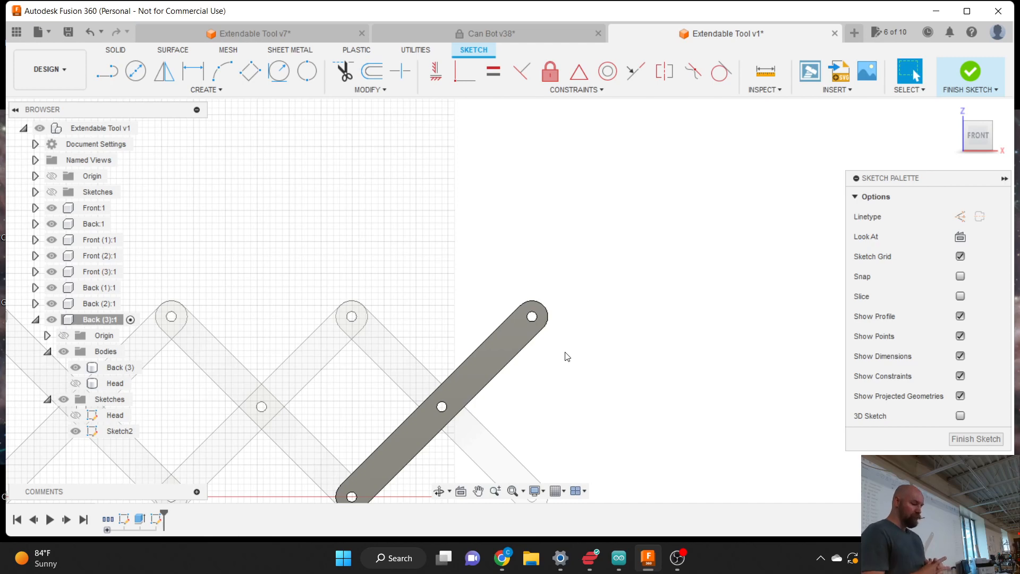
left_click(533, 349)
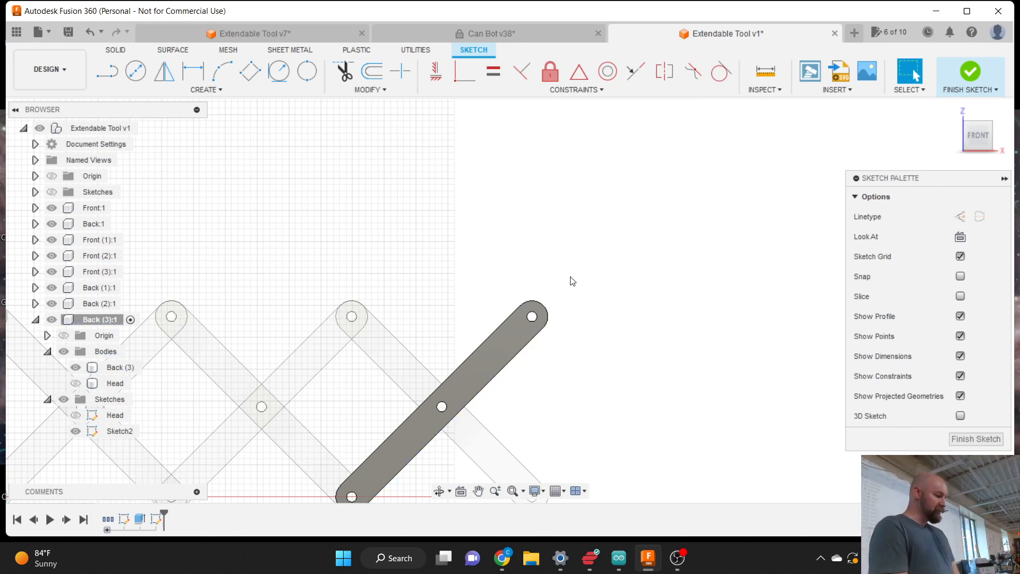
left_click(215, 91)
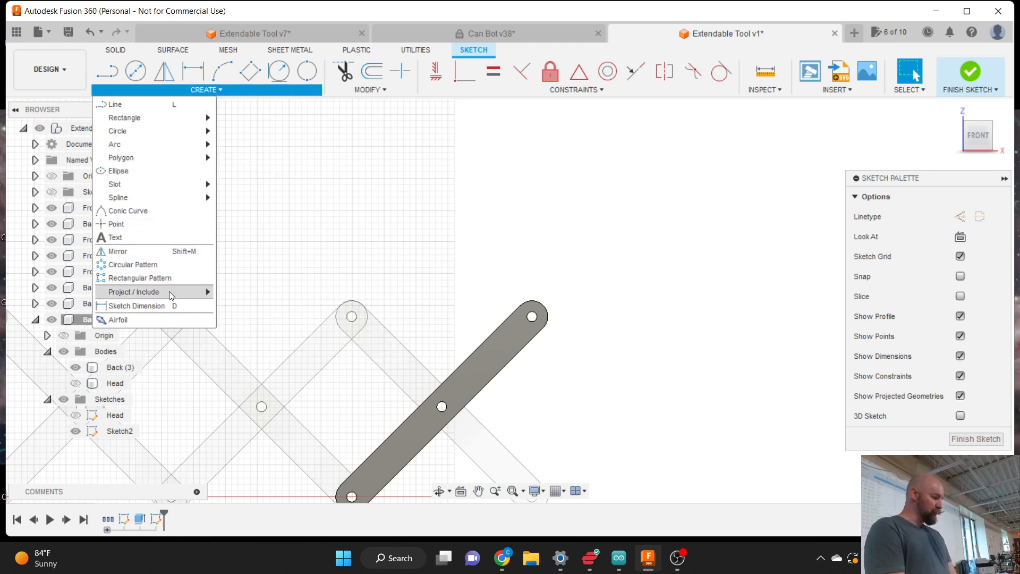
- Start Project / Include > Project and pick the Back (3) link body and its edge
mouse_move(181, 291)
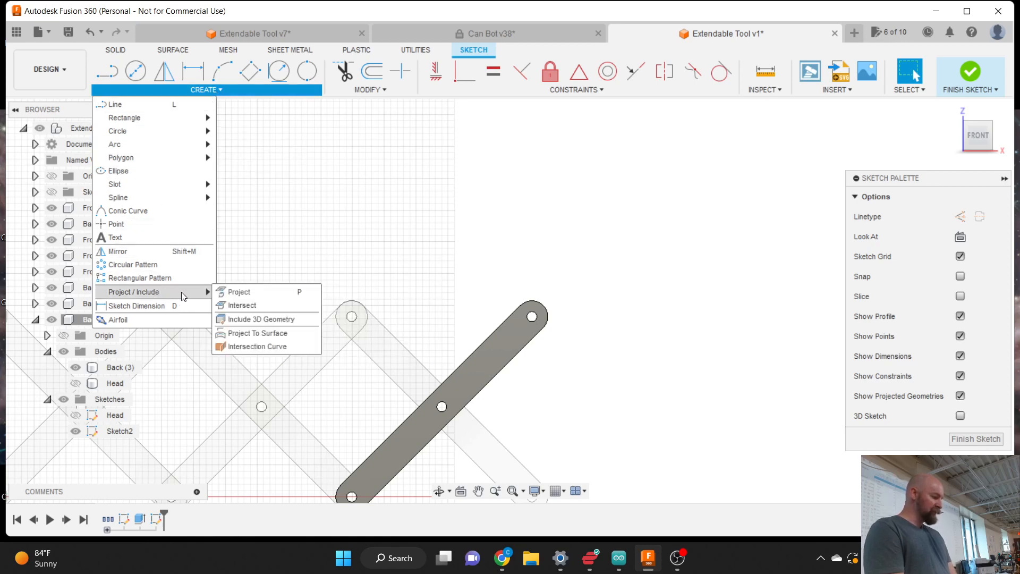
left_click(251, 293)
left_click(521, 354)
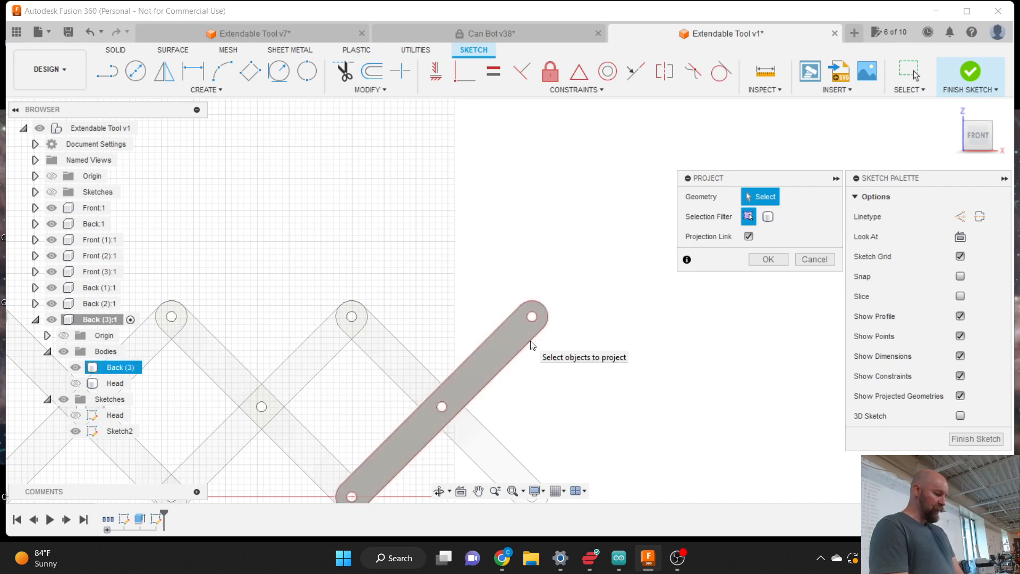
left_click(532, 343)
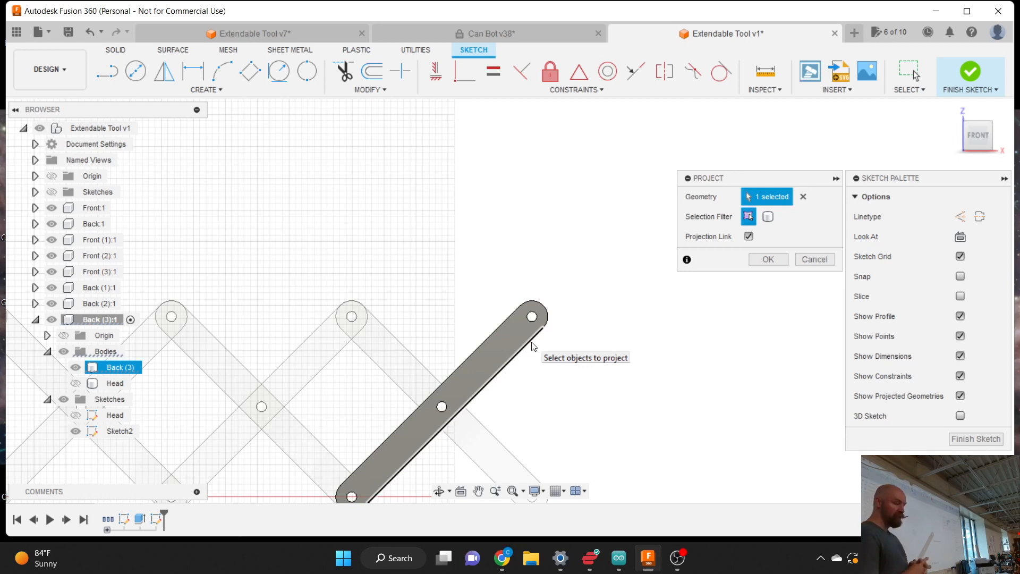
- Project the link edge, then draw a 3.00-long line at 45° from the link's upper end
left_click(769, 259)
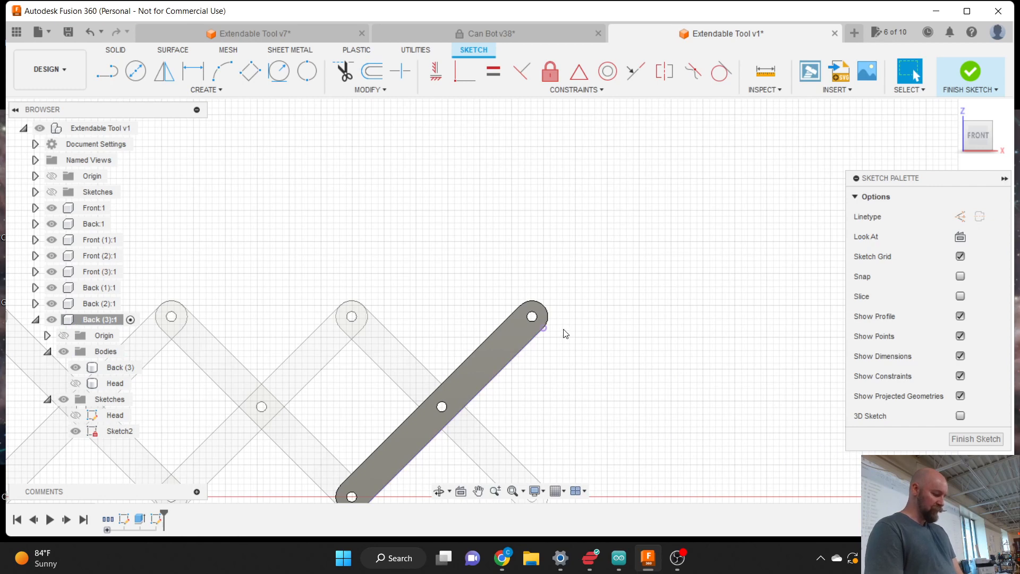
key("l")
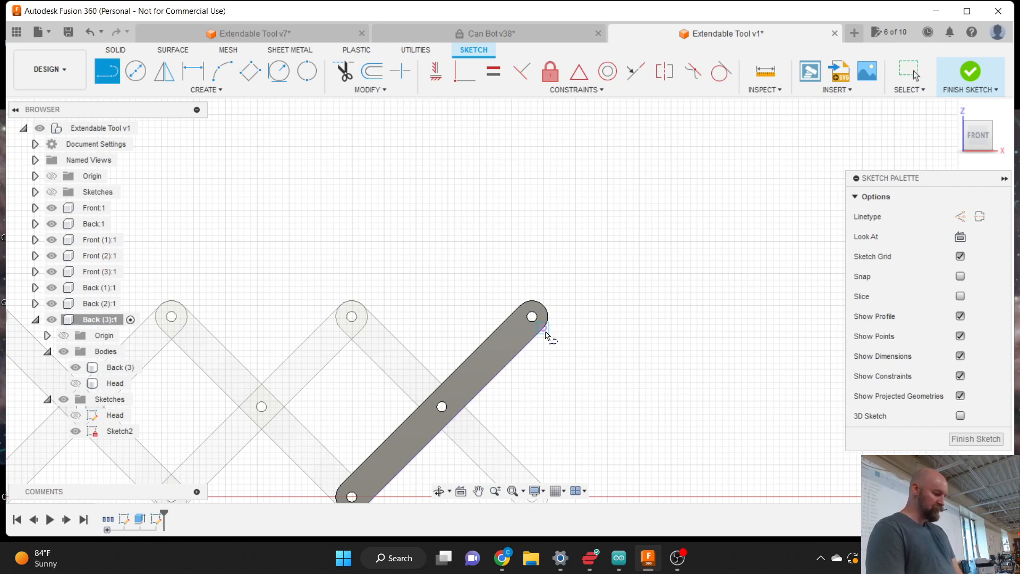
left_click(544, 328)
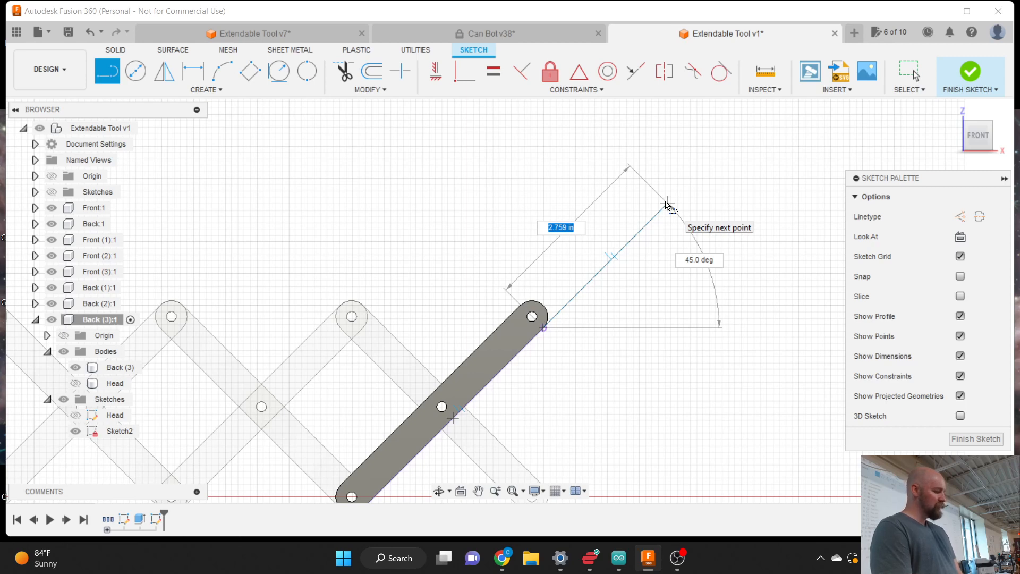
type("2.")
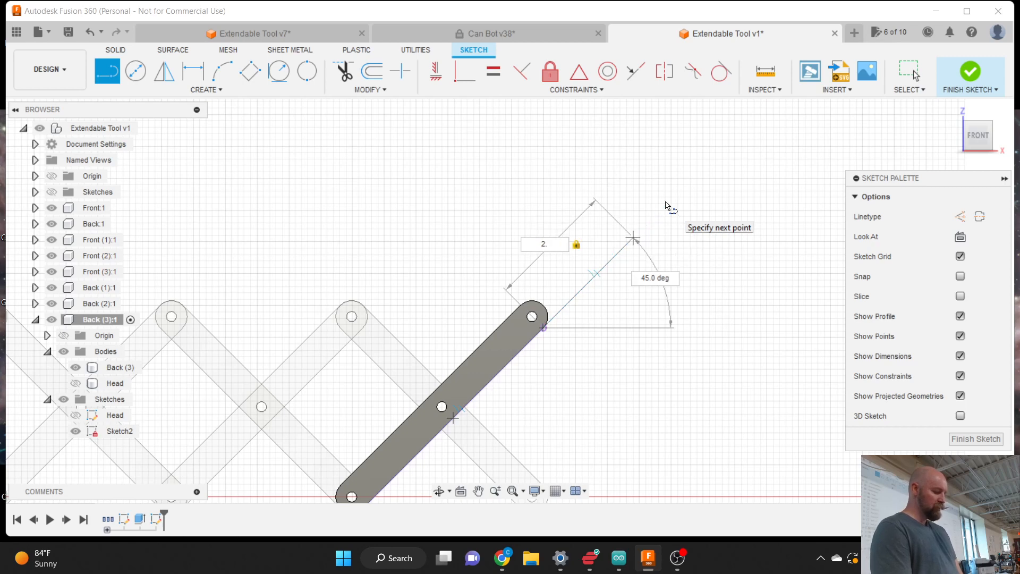
type("7")
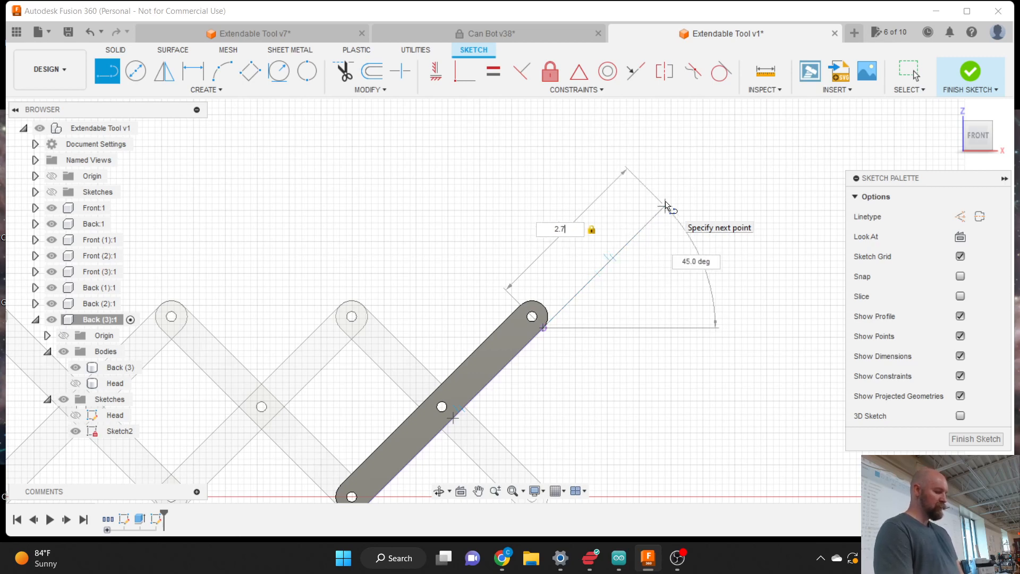
key("BackSpace")
type("62")
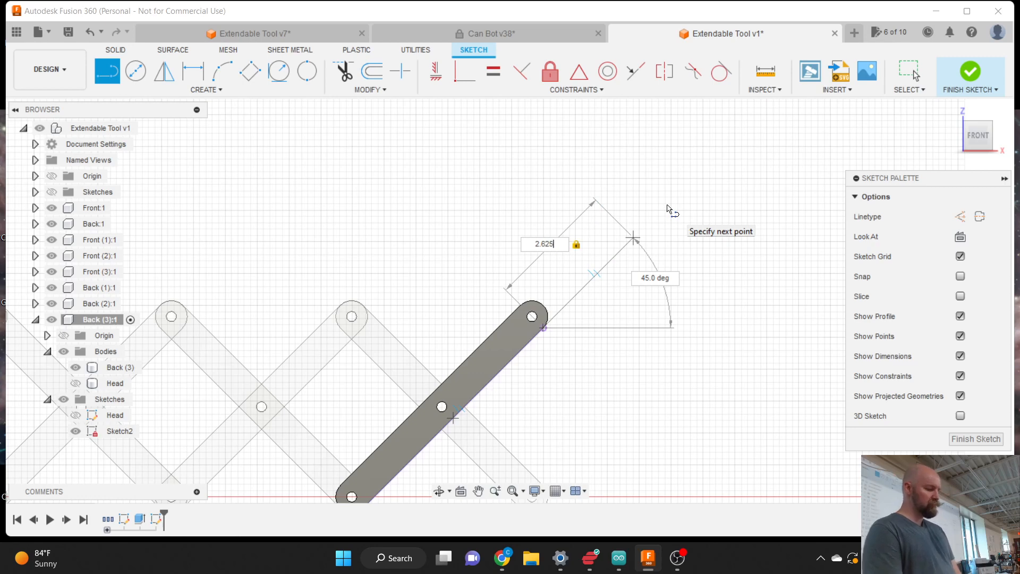
type("5")
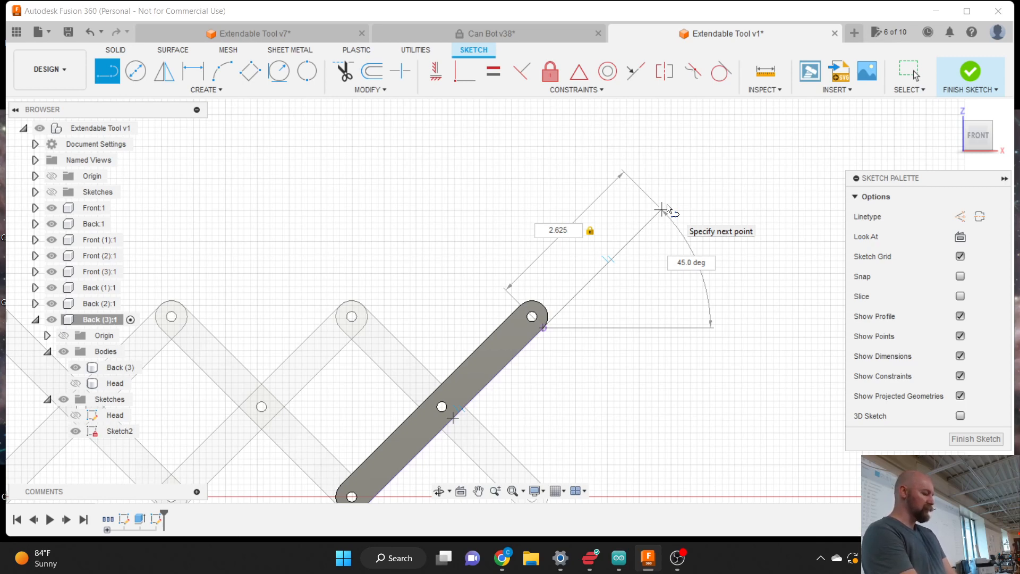
key("BackSpace")
key("BackSpace")
key("BackSpace")
key("BackSpace")
key("BackSpace")
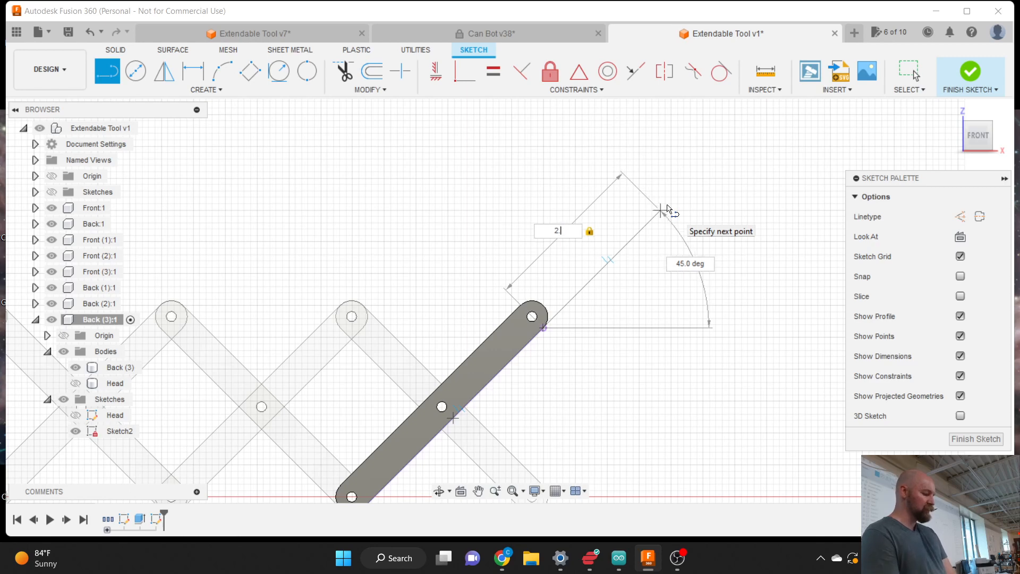
type("3")
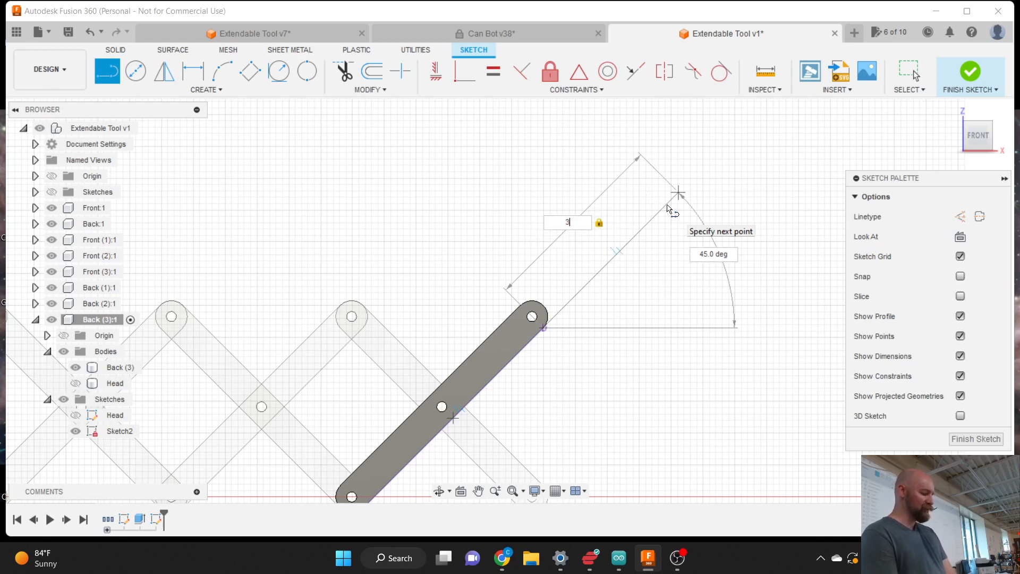
key("Return")
key("Escape")
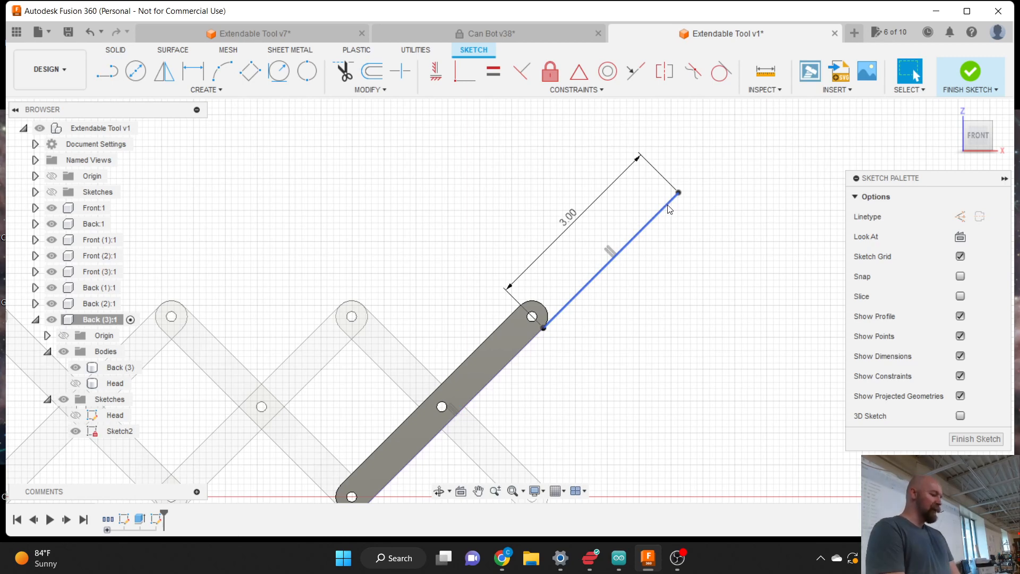
- Draw a two-point circle of diameter 2 5/8 (2.625) starting at the angled line's upper end
left_click(214, 90)
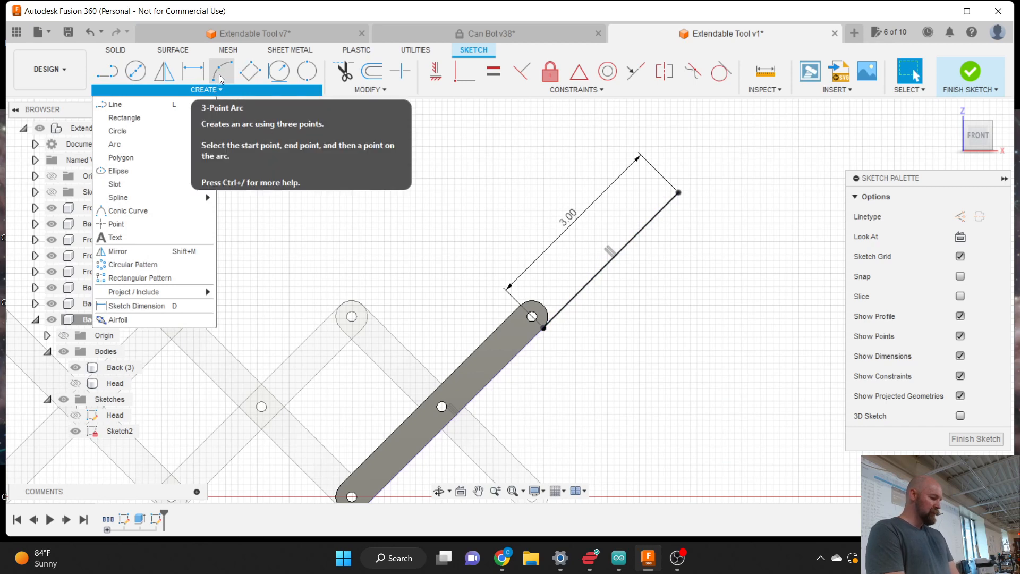
mouse_move(173, 132)
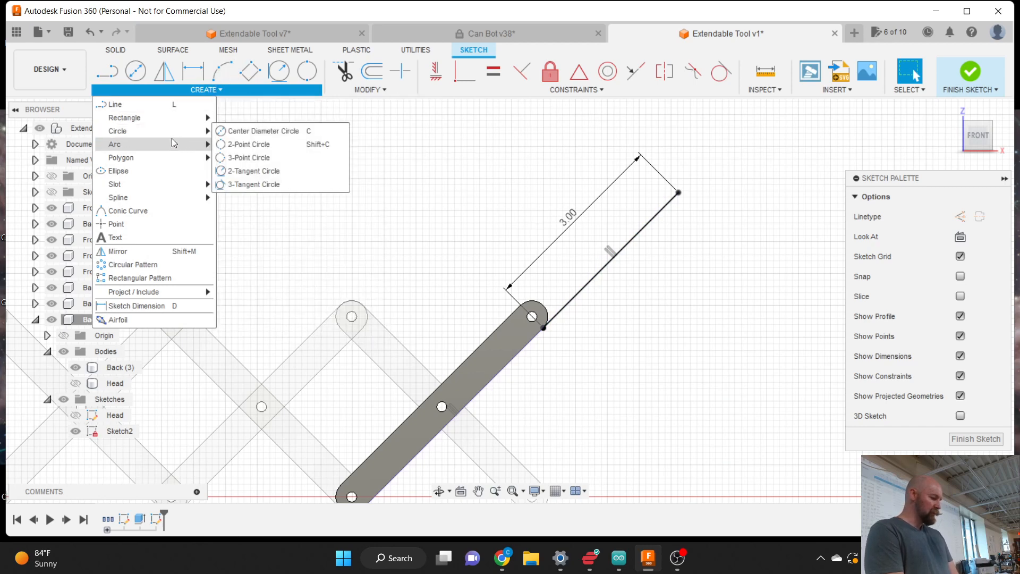
left_click(250, 144)
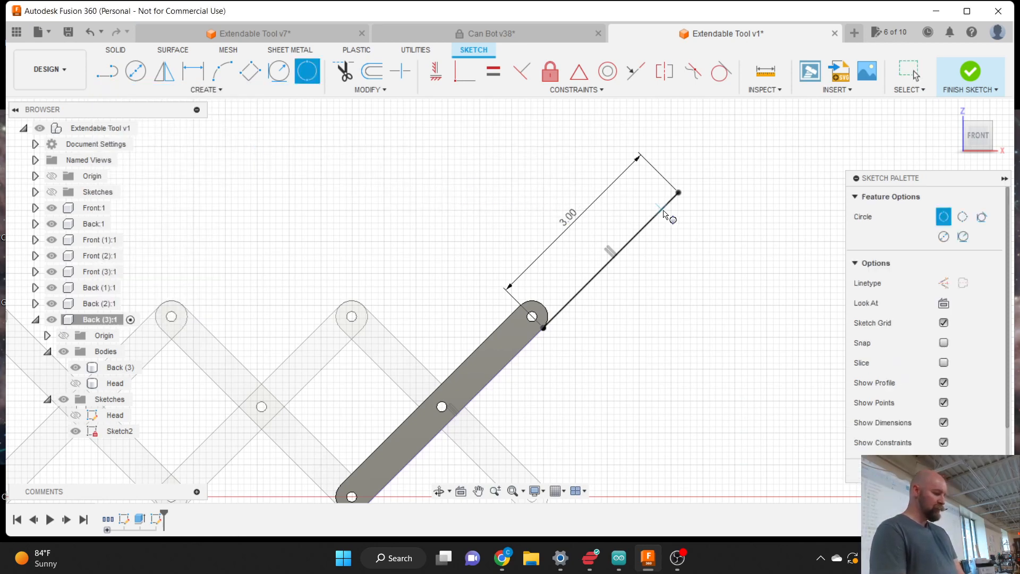
left_click(677, 194)
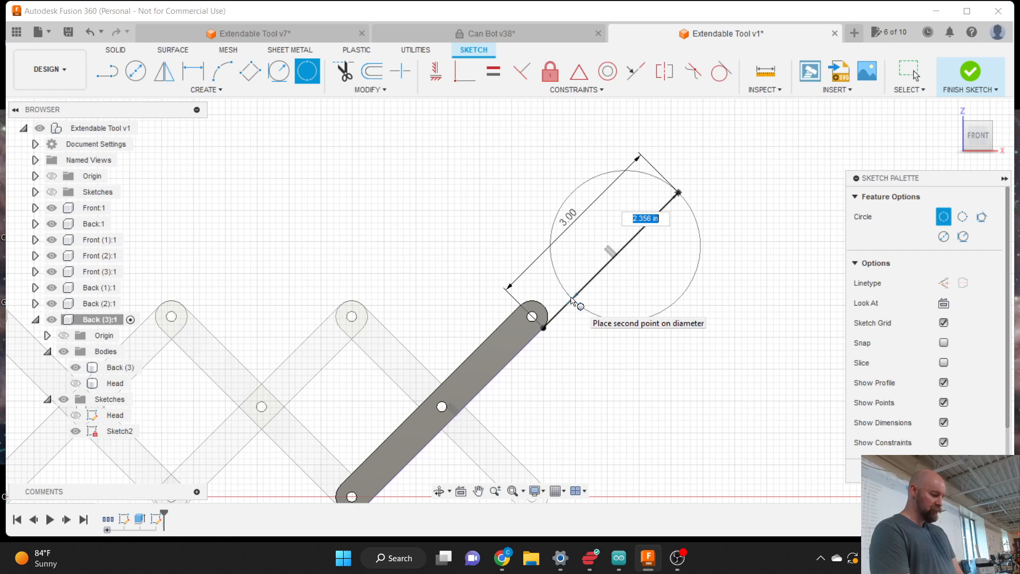
type("2.6")
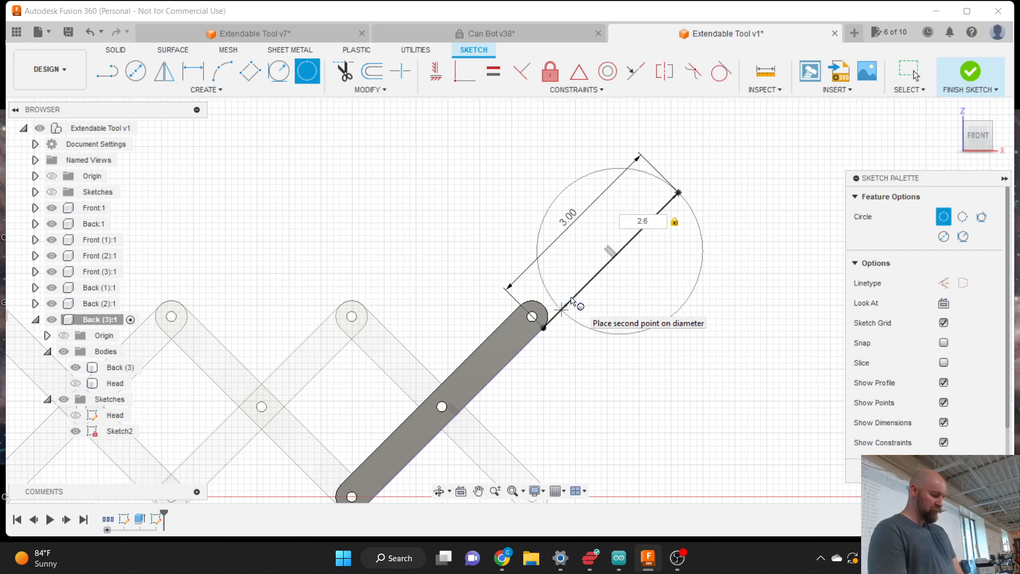
key("BackSpace")
key("BackSpace")
key("BackSpace")
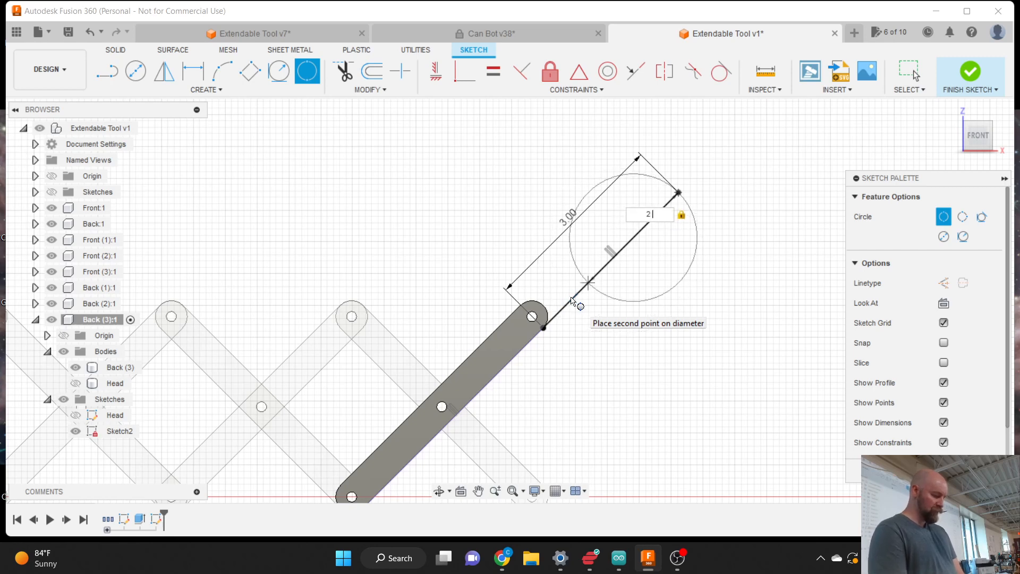
type("5/")
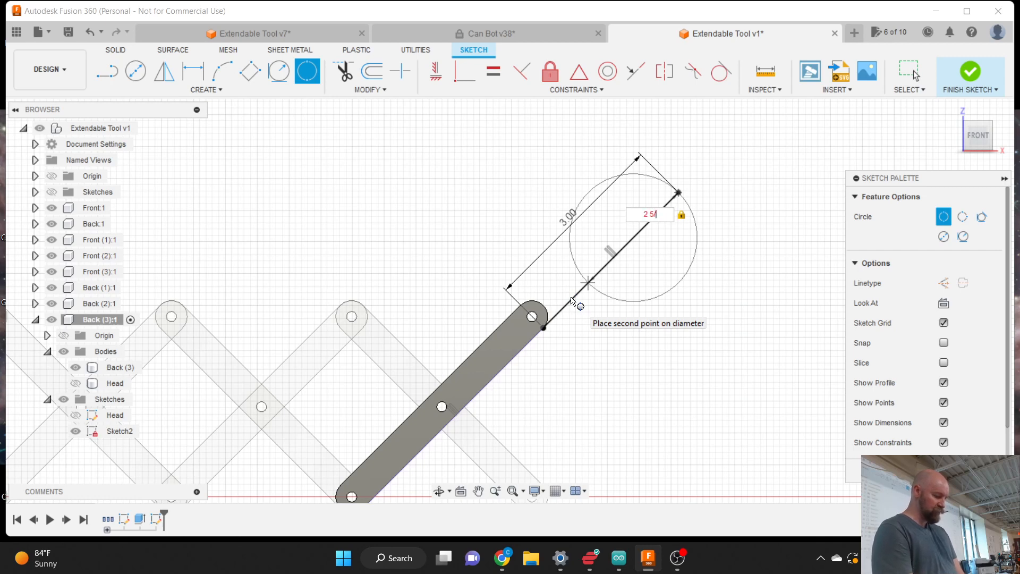
type("8")
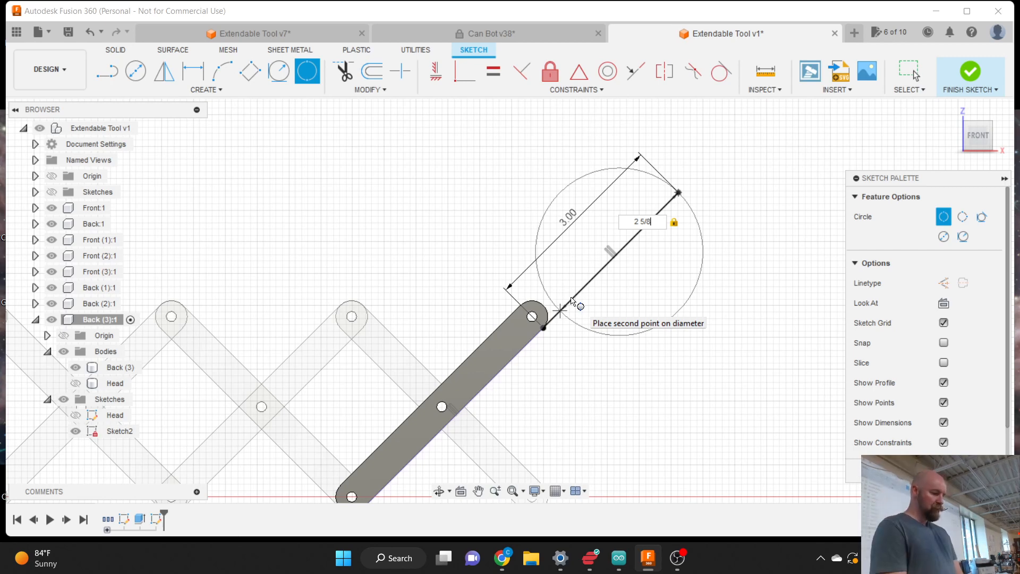
key("Return")
key("Escape")
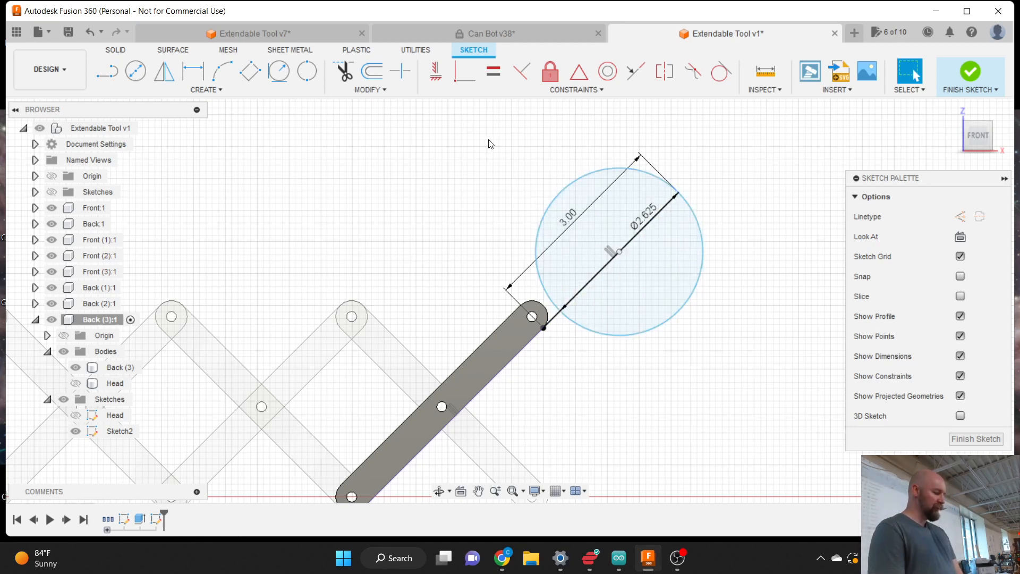
left_click(569, 187)
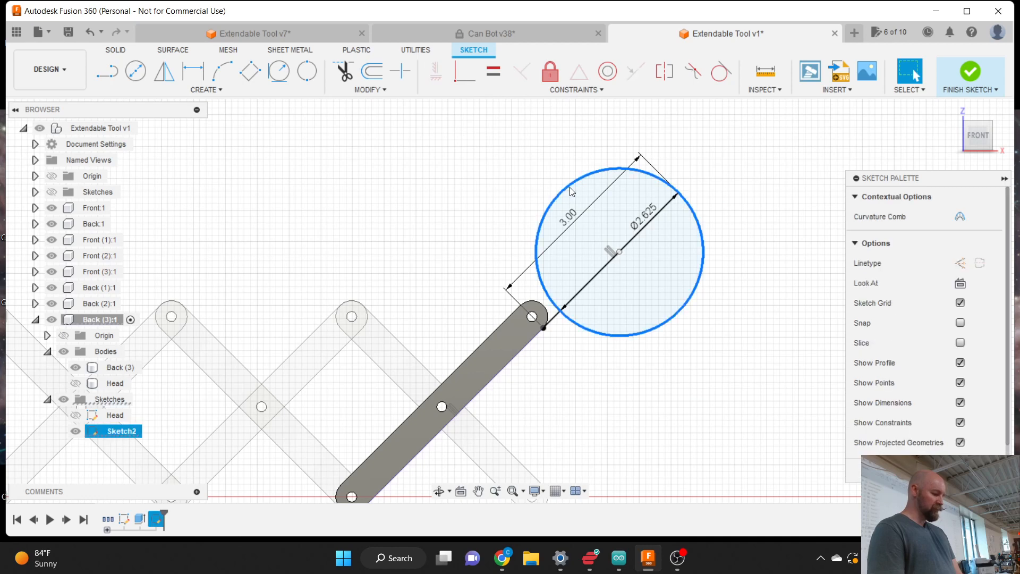
- Deselect the Ø2.625 circle, look through the Create tools, and bring up the Modify list
left_click(541, 182)
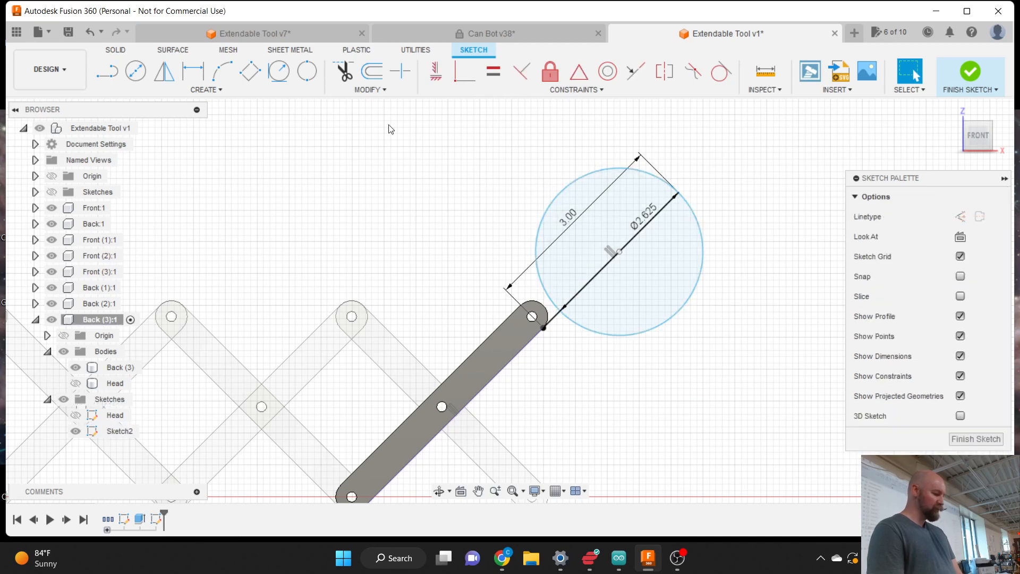
left_click(207, 89)
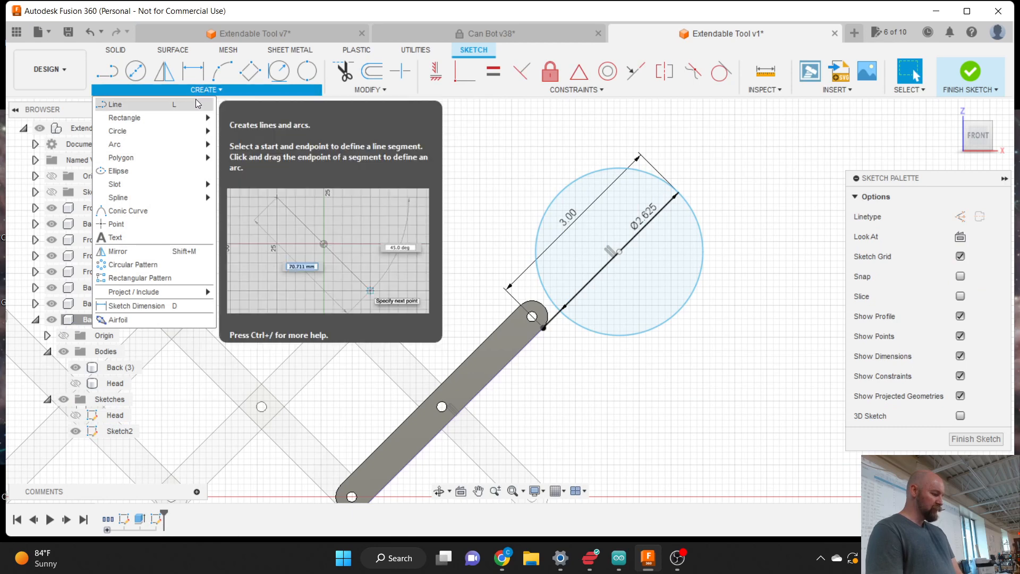
mouse_move(165, 124)
mouse_move(166, 185)
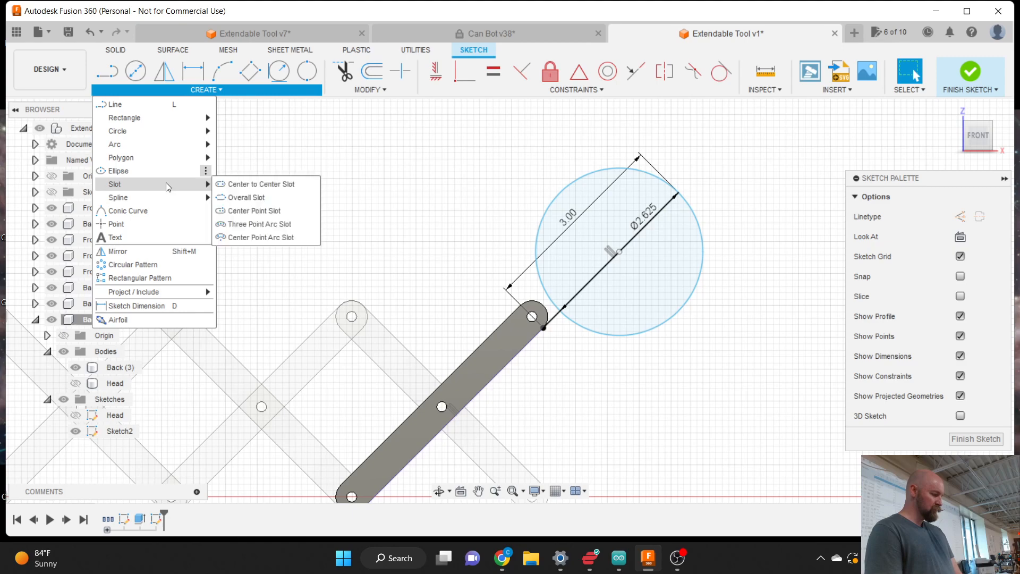
left_click(370, 89)
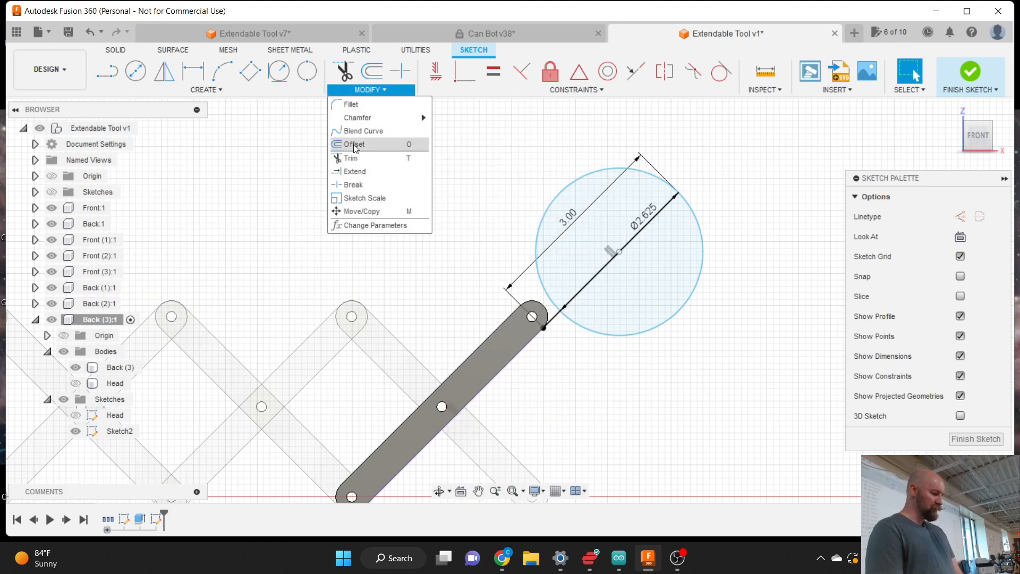
- Offset the Ø2.625 circle outward by 1/8 in to form a concentric ring
left_click(355, 145)
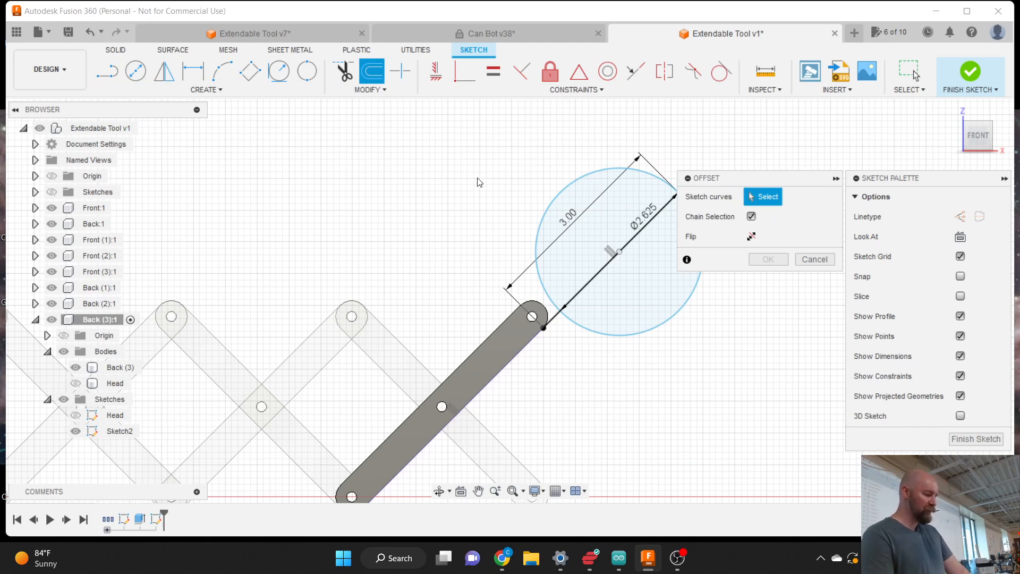
left_click(548, 207)
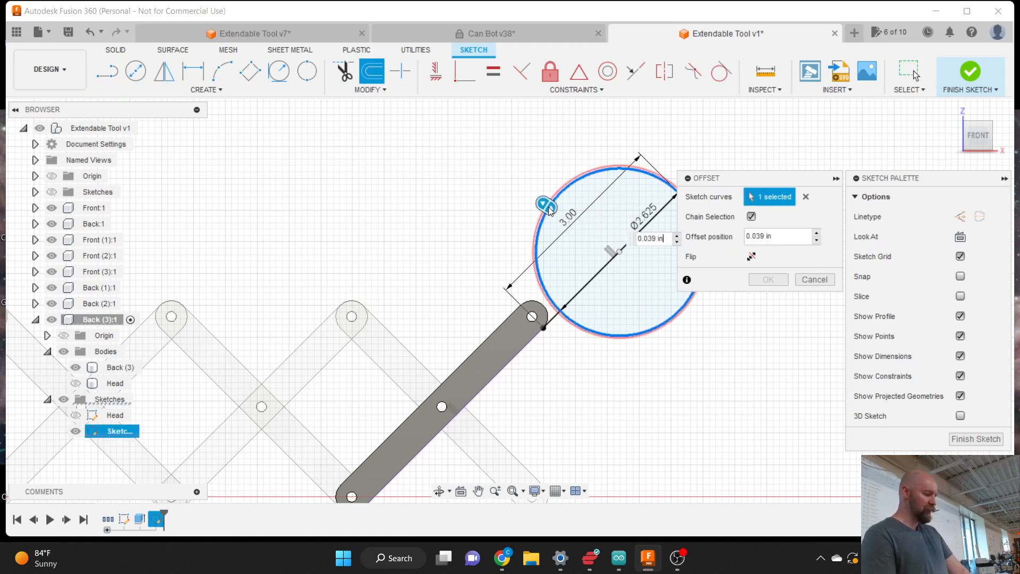
left_click_drag(548, 207, 541, 200)
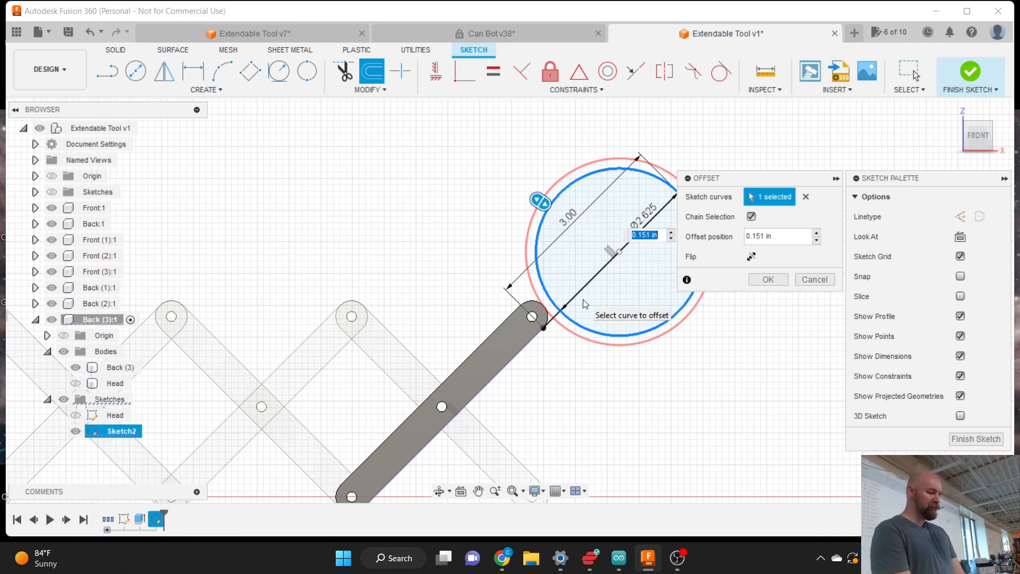
type(".128")
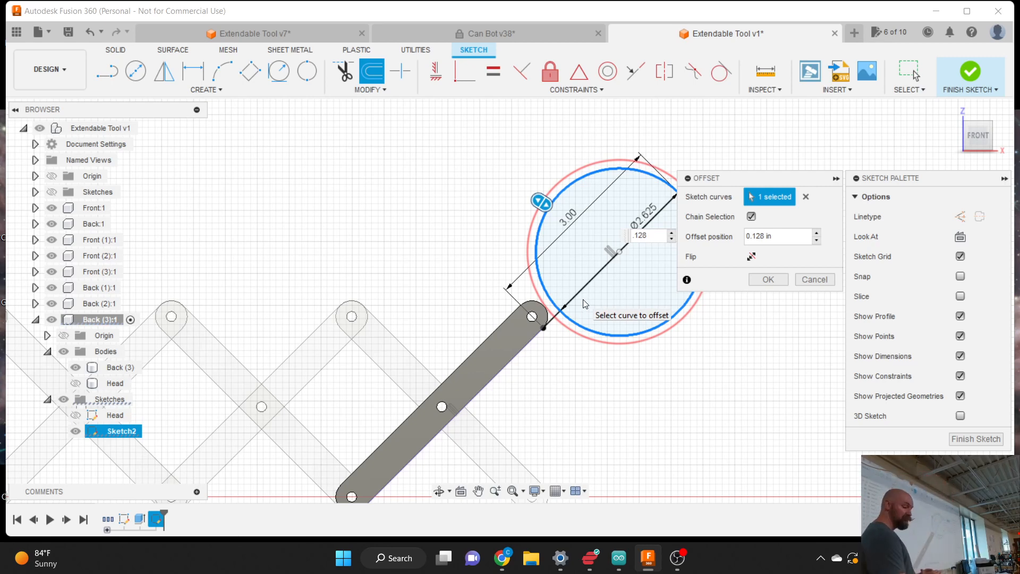
key("BackSpace")
key("BackSpace")
key("BackSpace")
key("BackSpace")
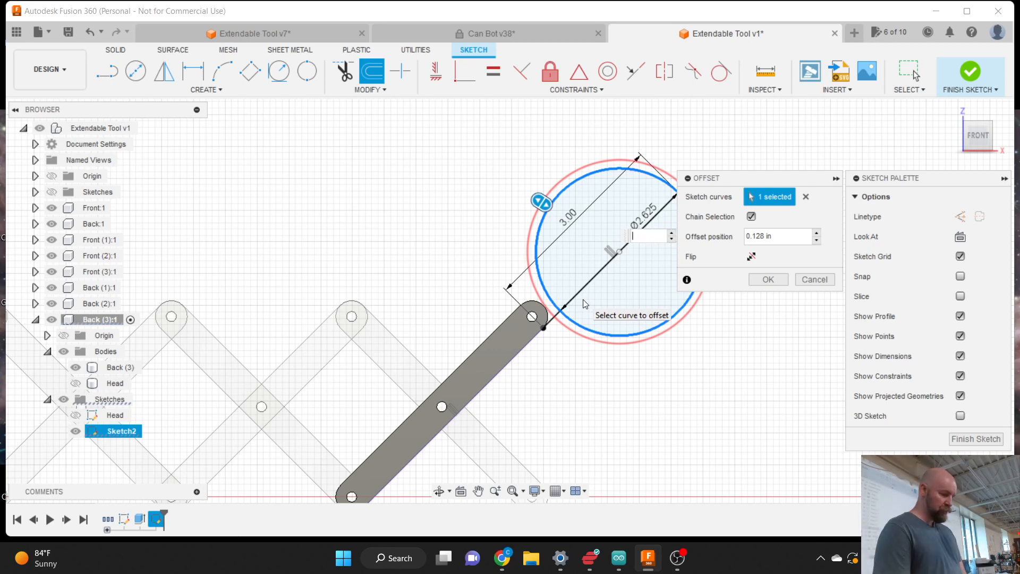
type("1/8")
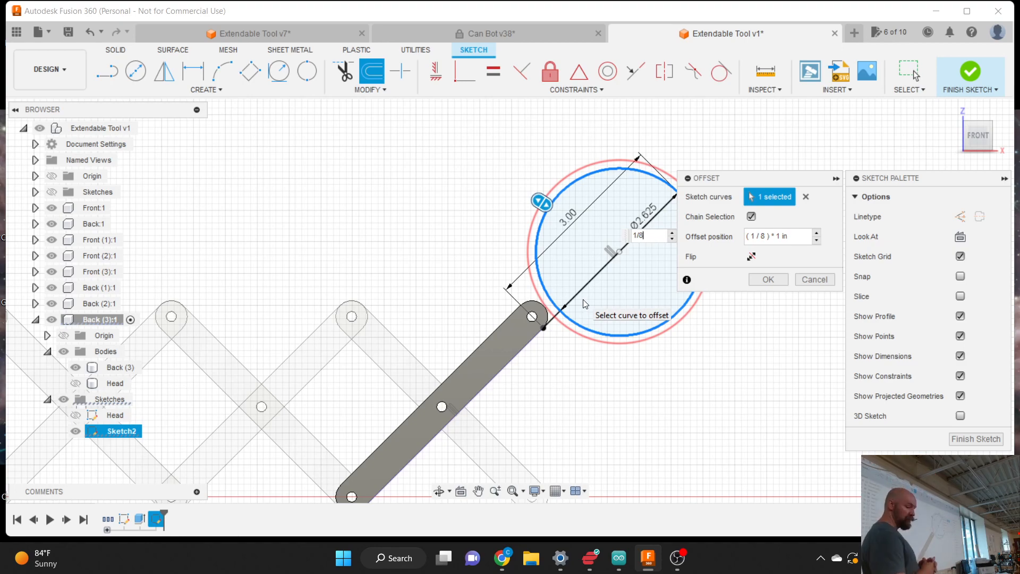
key("Return")
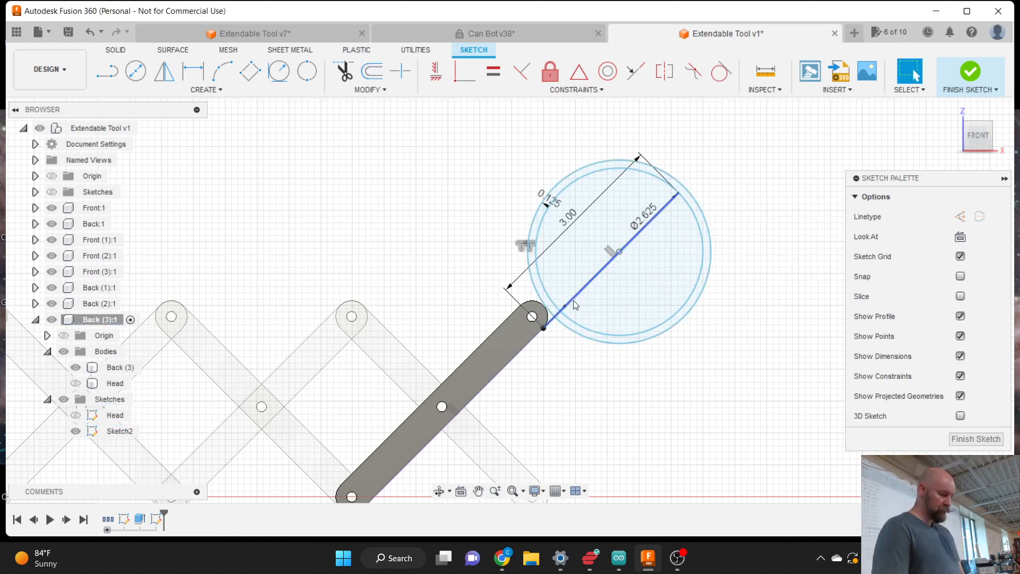
- Drag the Ø2.625, 3.00 and 0.125 dimension labels to readable spots clear of the circles
scroll(560, 301, "up", 2)
scroll(559, 301, "down", 2)
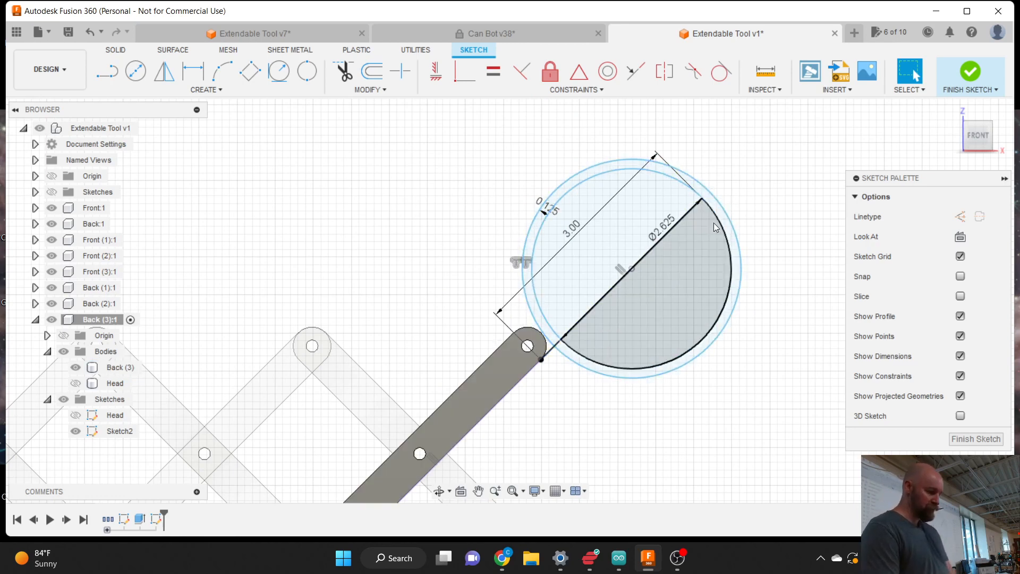
key("l")
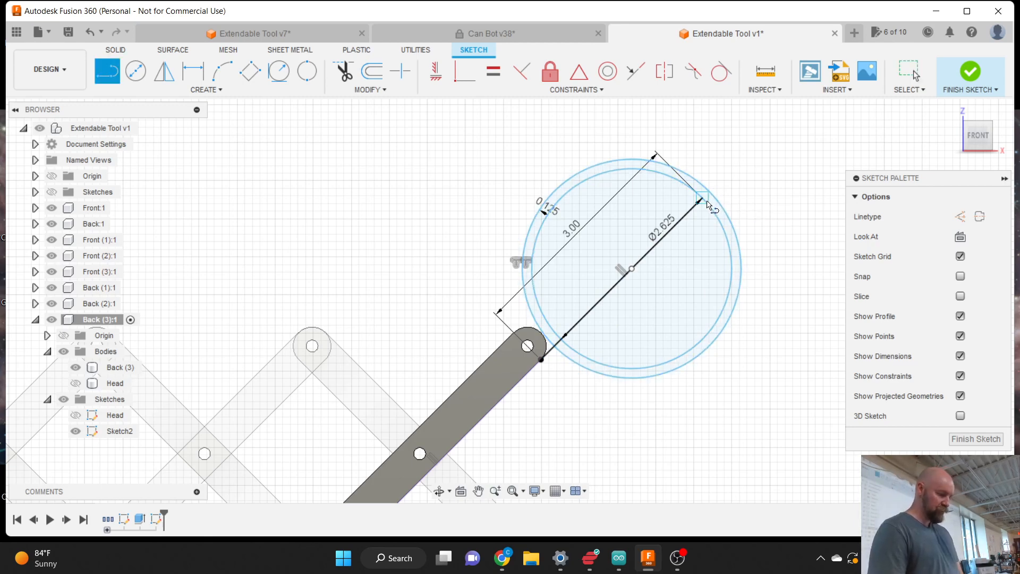
key("Escape")
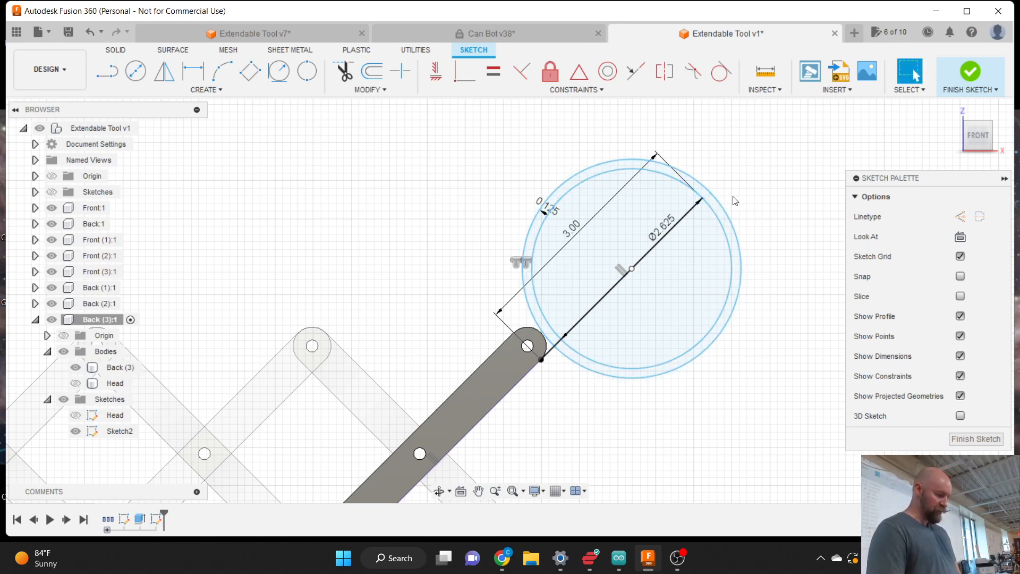
left_click(671, 227)
left_click_drag(664, 227, 788, 268)
left_click_drag(571, 230, 488, 162)
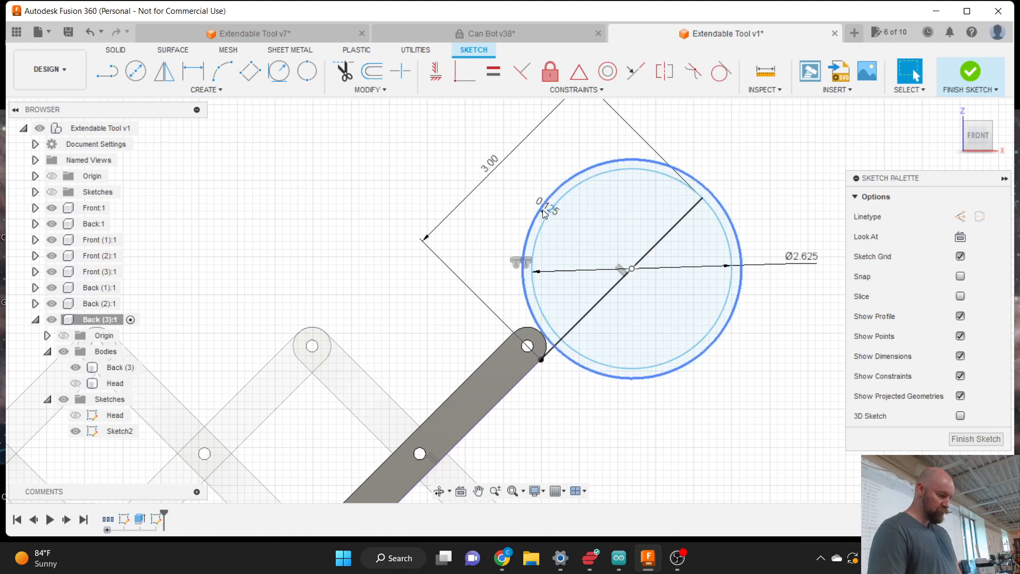
scroll(549, 215, "up", 5)
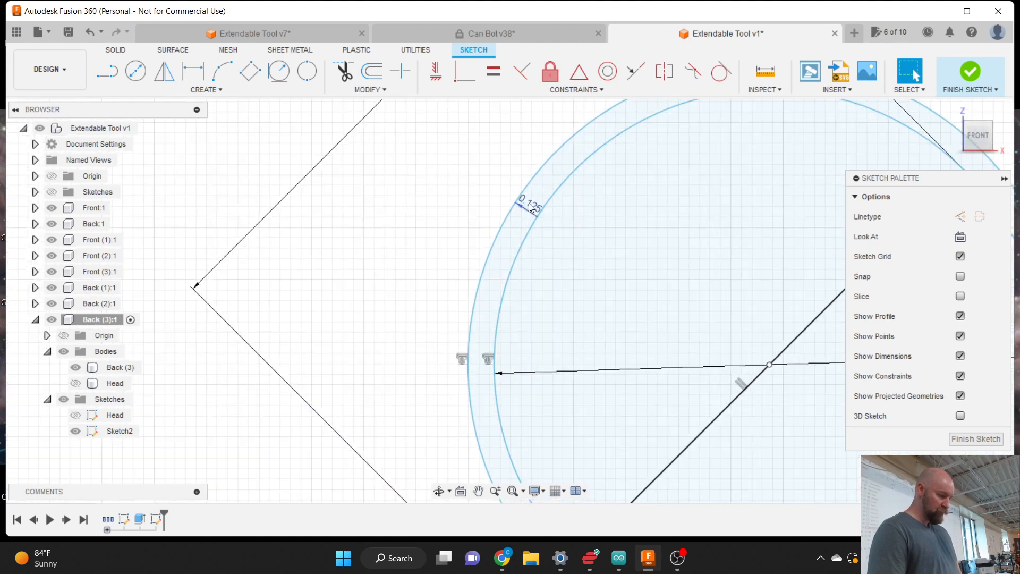
left_click_drag(531, 210, 432, 177)
scroll(433, 176, "down", 3)
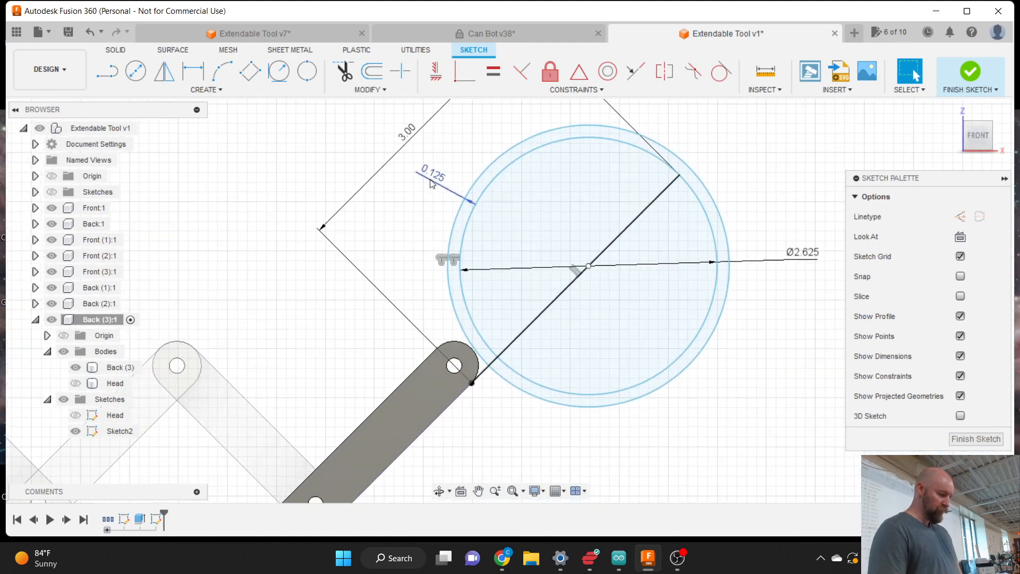
scroll(574, 405, "down", 2)
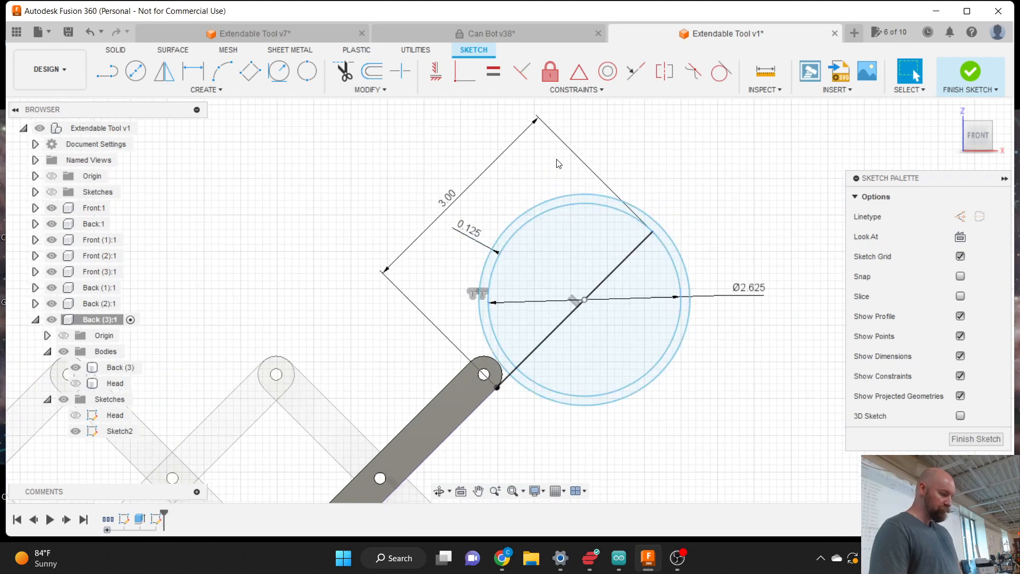
scroll(591, 216, "up", 1)
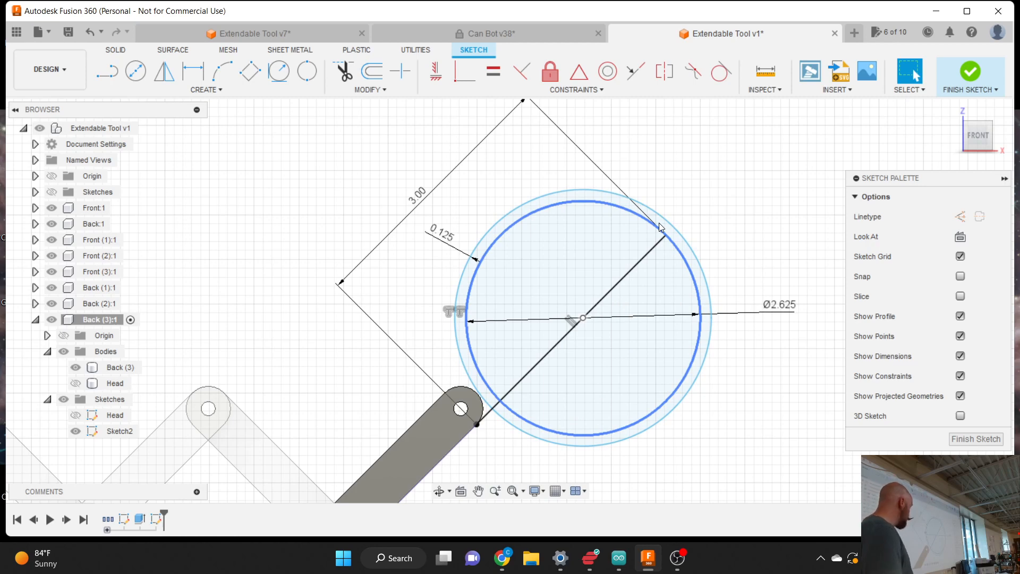
- Draw a short line from the diameter's end on the inner circle to the outer circle
key("l")
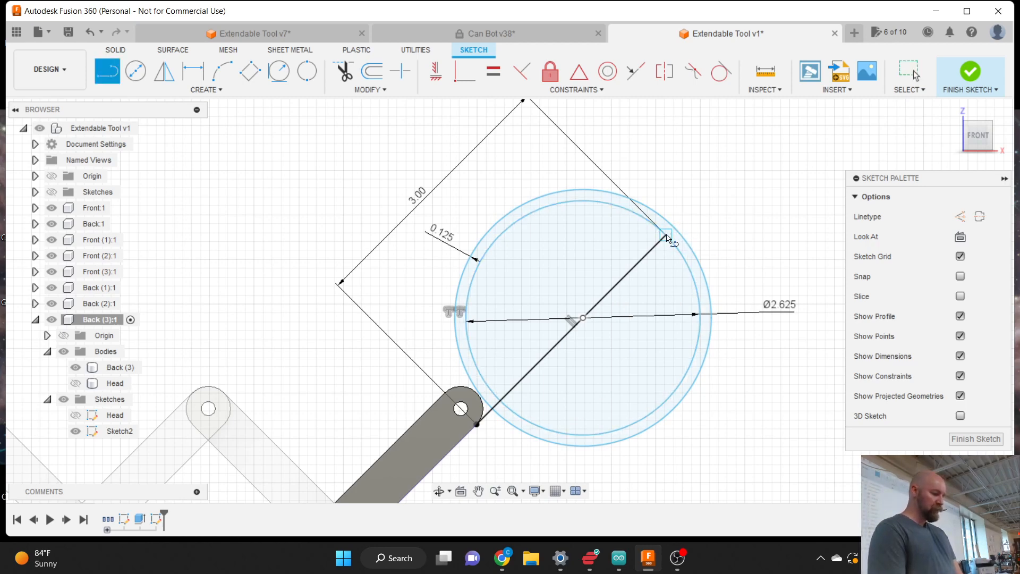
left_click(665, 238)
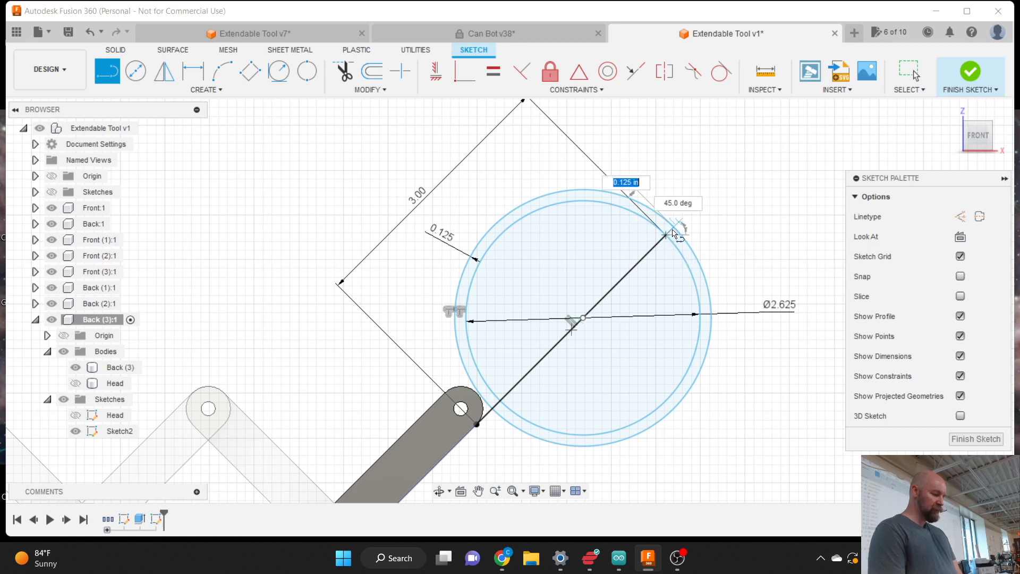
left_click(673, 233)
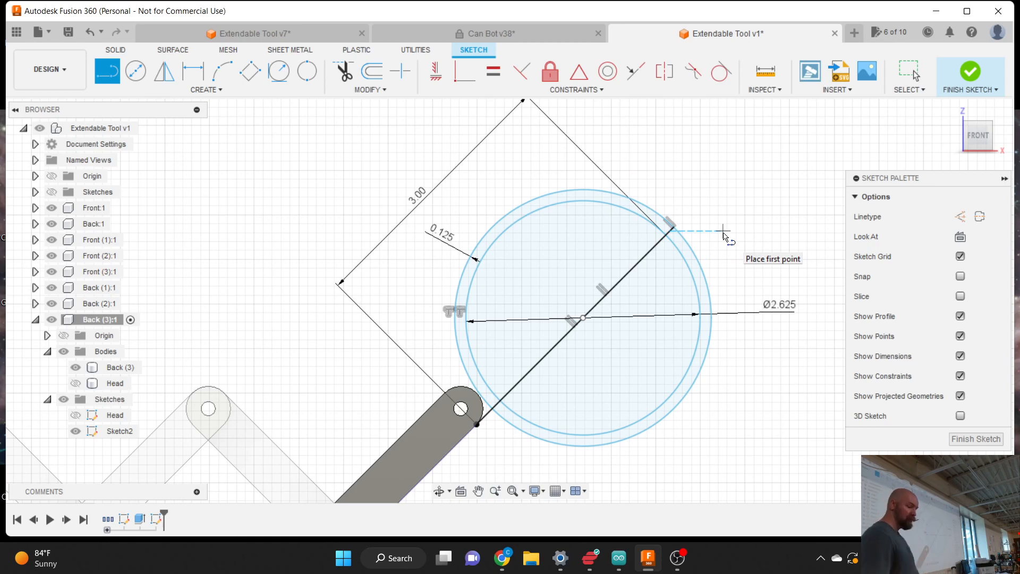
key("Escape")
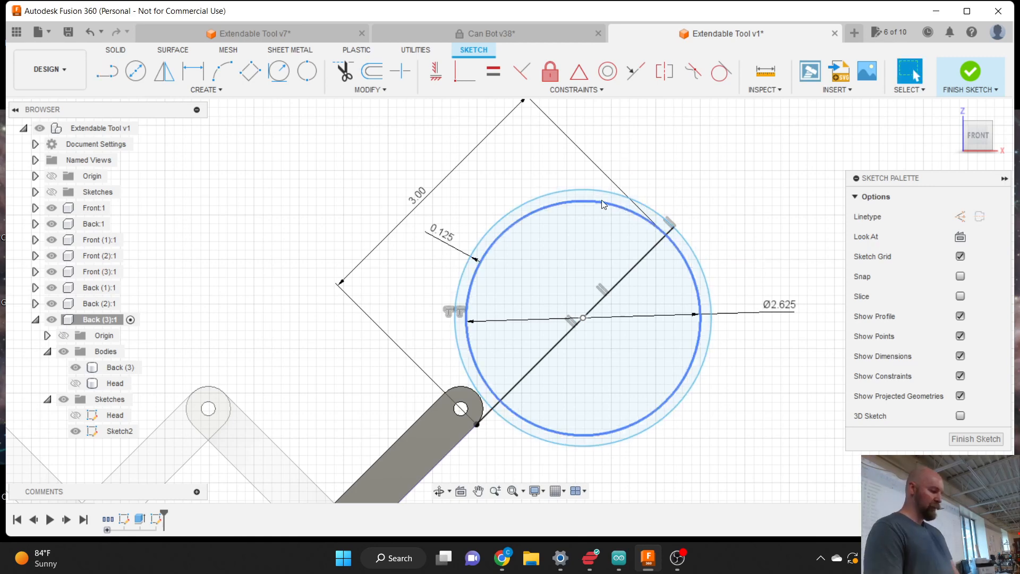
- Select the left half-ring profile together with the Back (3) link body
left_click(602, 202)
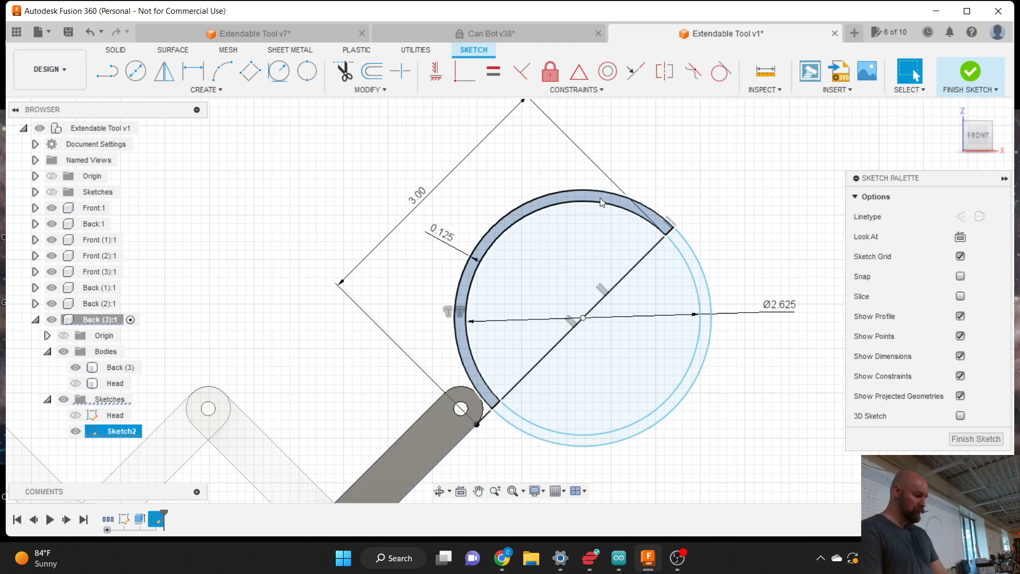
key("Escape")
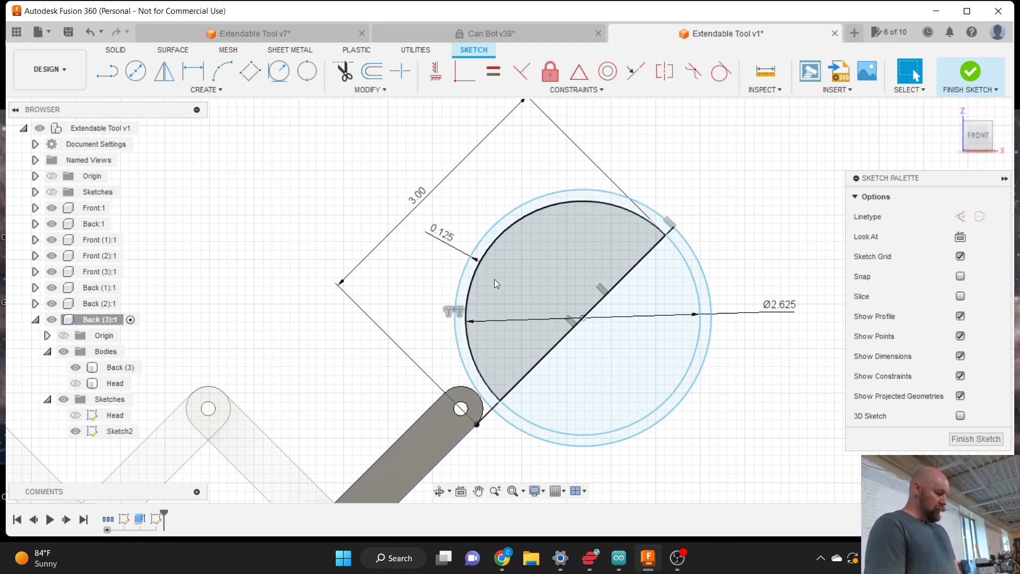
left_click(462, 335)
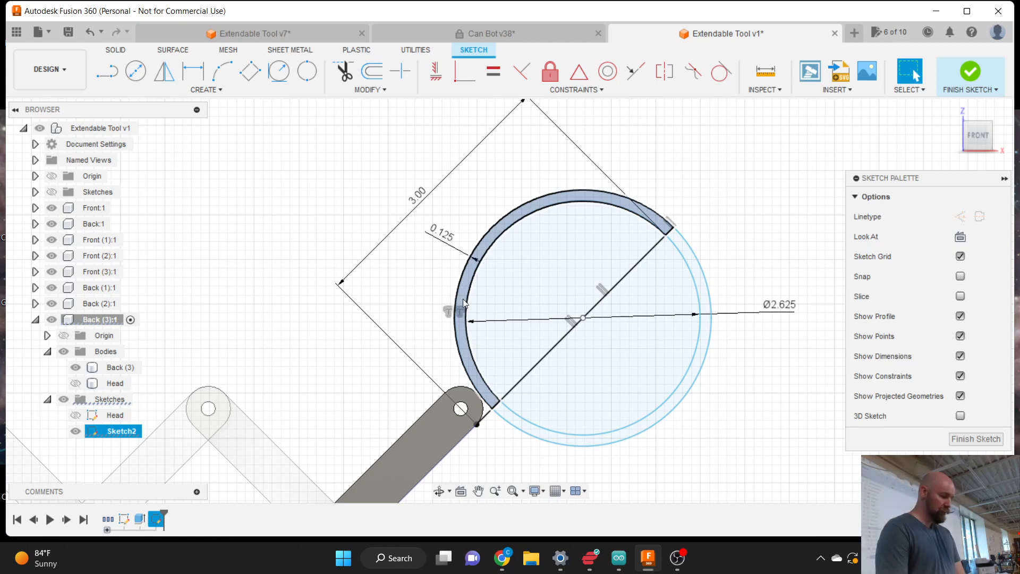
scroll(463, 298, "down", 2)
left_click(441, 400, "ctrl")
scroll(438, 416, "up", 2)
scroll(438, 416, "up", 2)
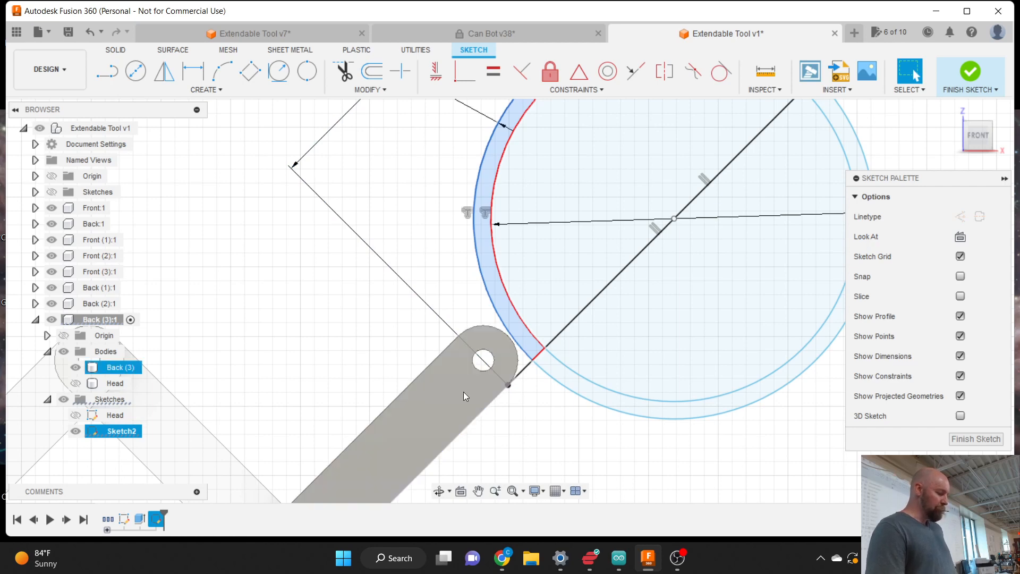
left_click(374, 90)
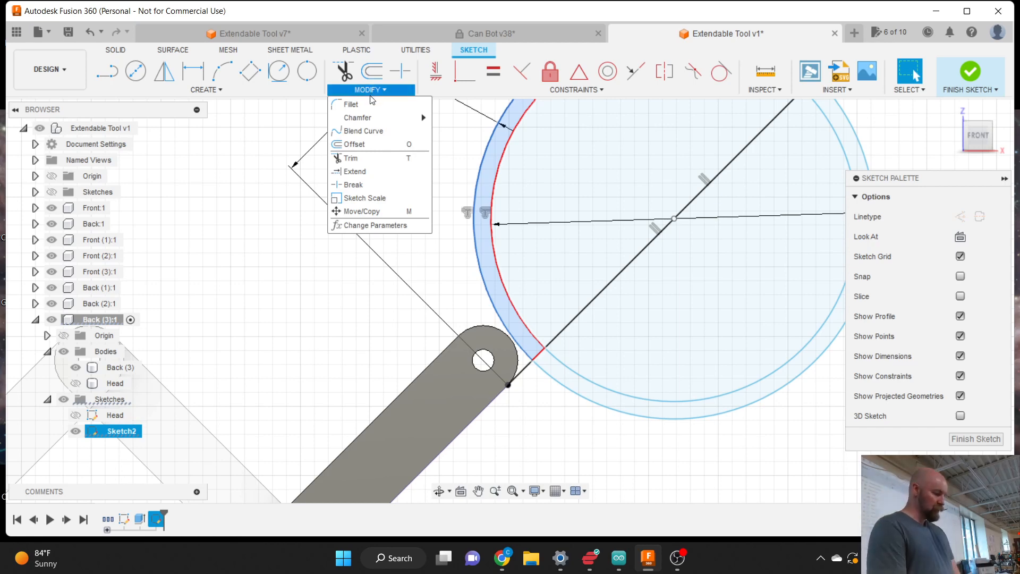
- Offset the link bar's lower edge by 0.125 in to create a parallel line
left_click(359, 144)
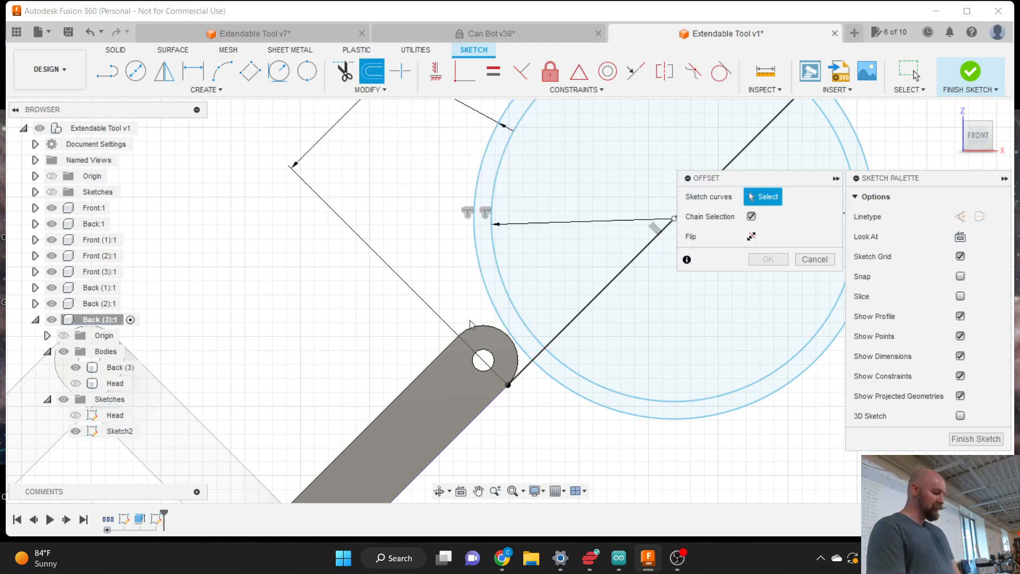
left_click(499, 398)
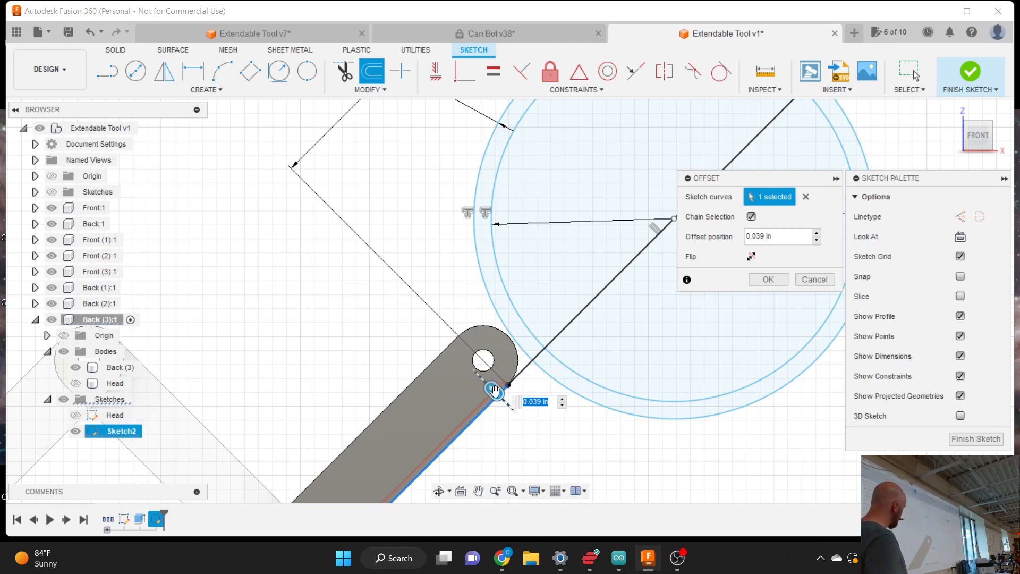
left_click_drag(496, 389, 512, 409)
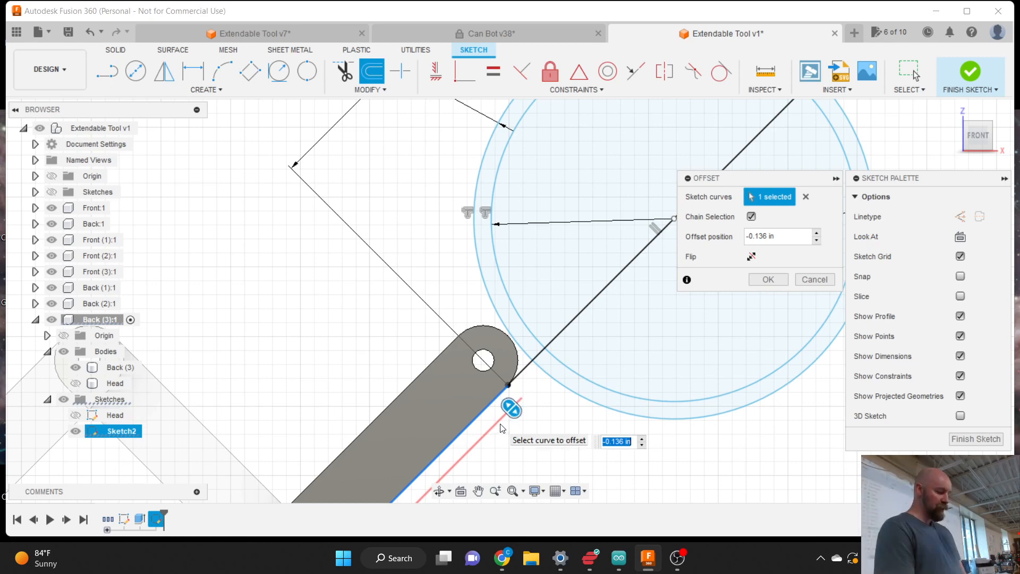
type(".12")
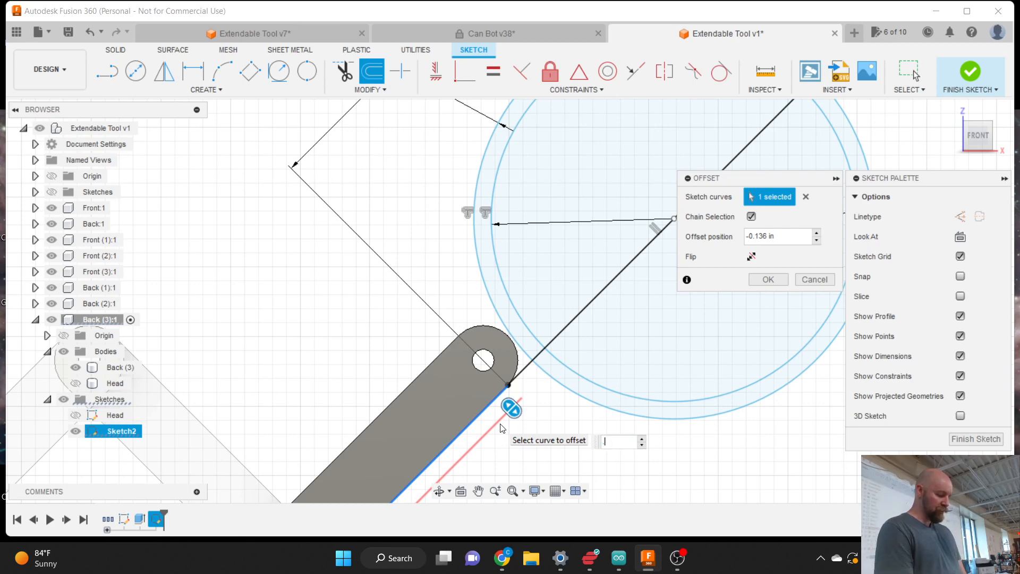
type("8")
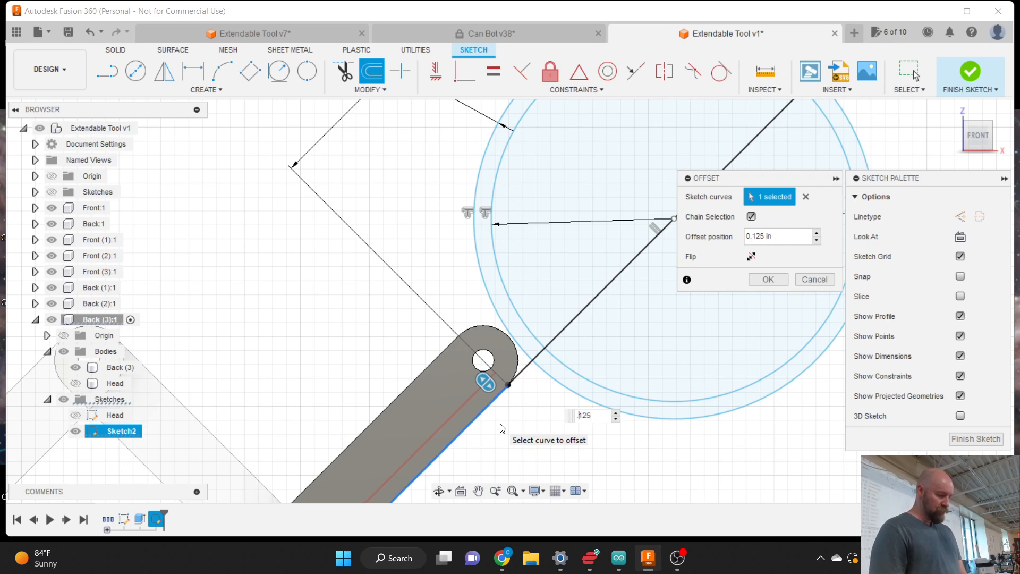
type("-")
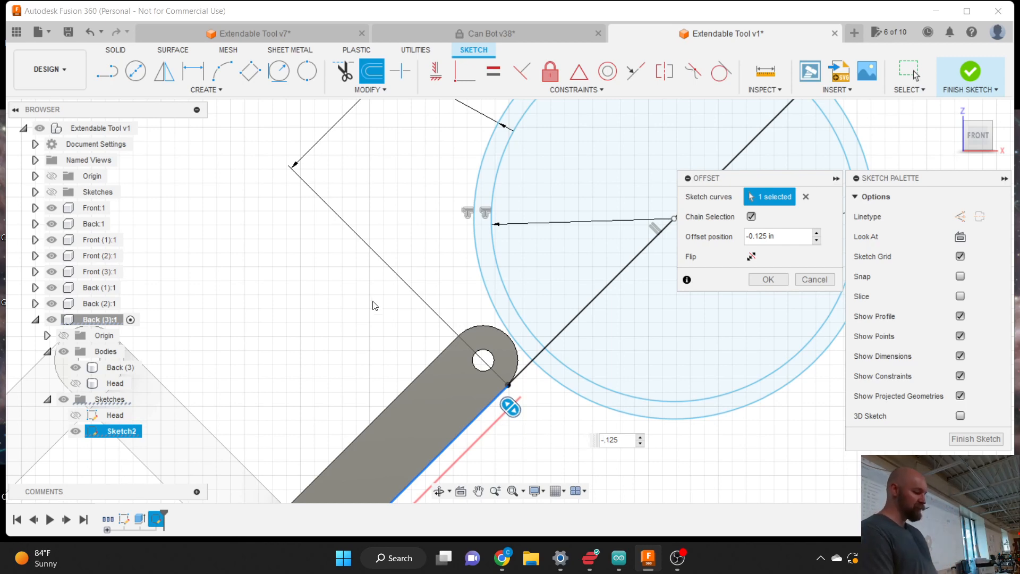
scroll(330, 264, "down", 3)
scroll(331, 265, "down", 2)
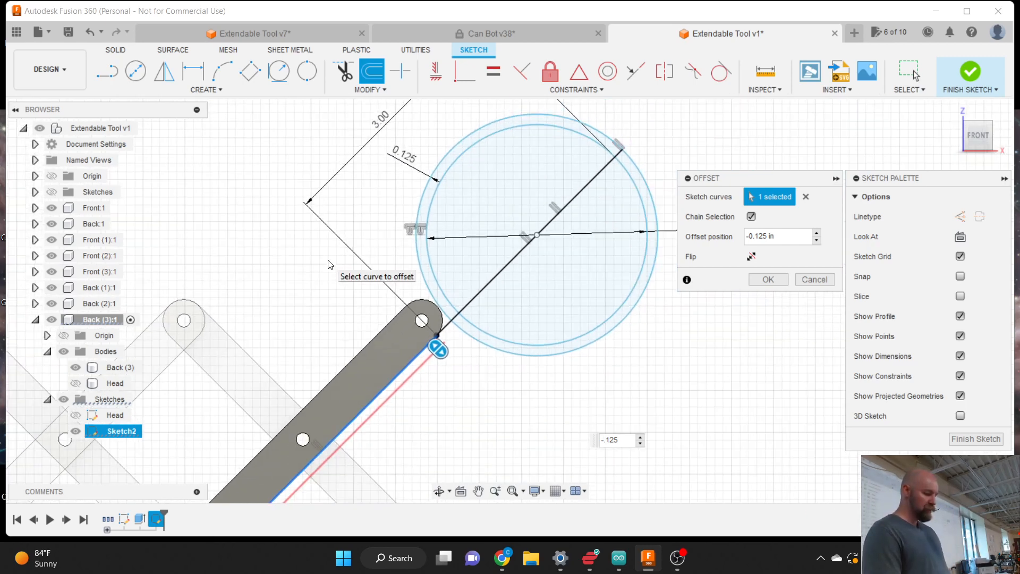
scroll(507, 372, "up", 1)
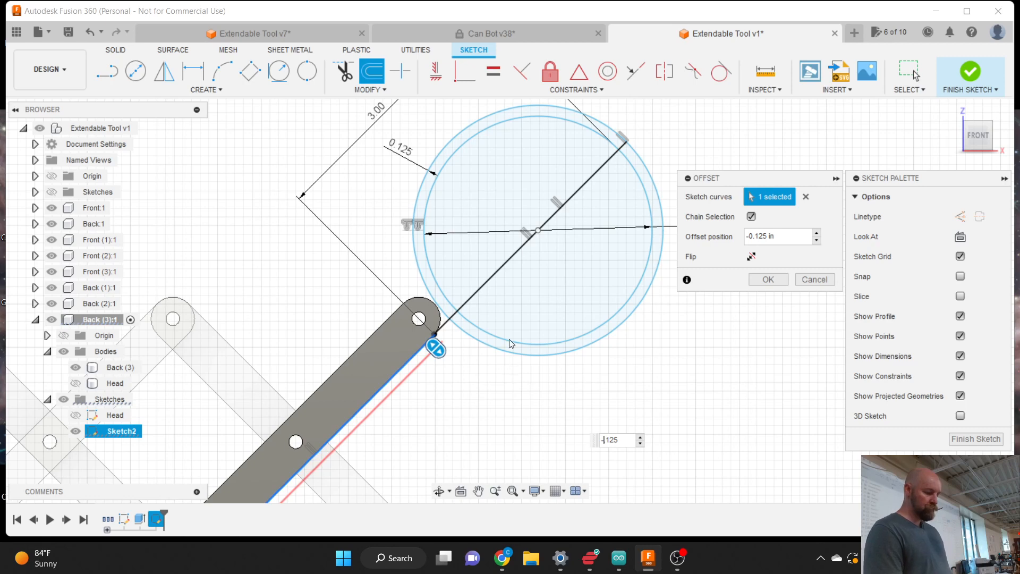
left_click(767, 279)
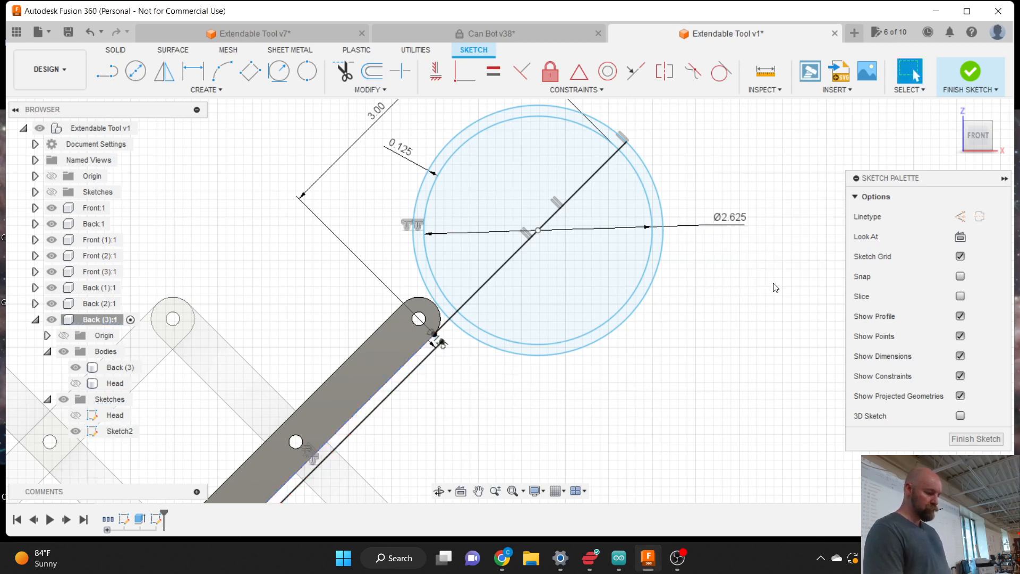
left_click(197, 90)
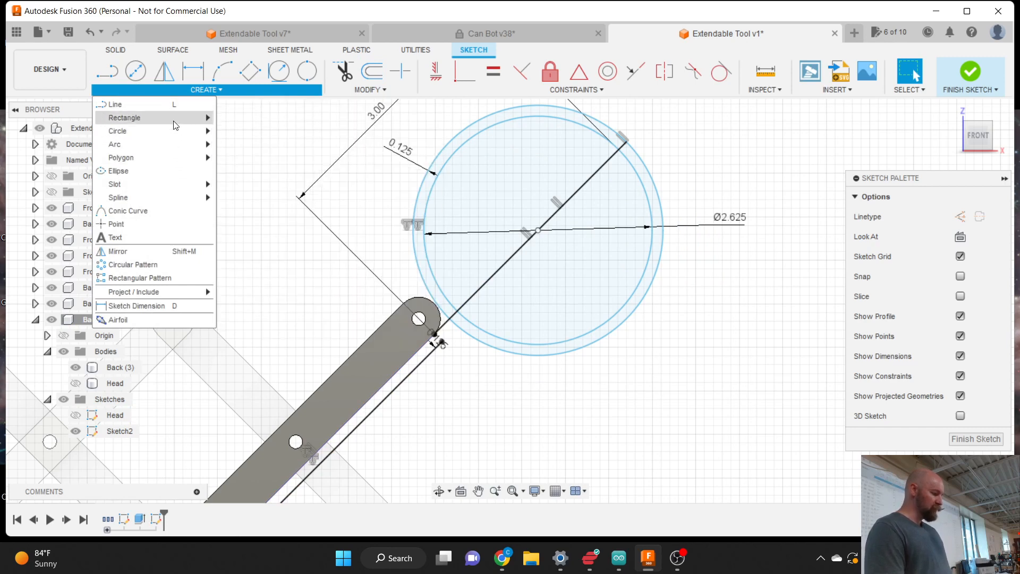
- Draw a 0.75 in wide three-point rectangle from the offset line toward the head circle
mouse_move(192, 117)
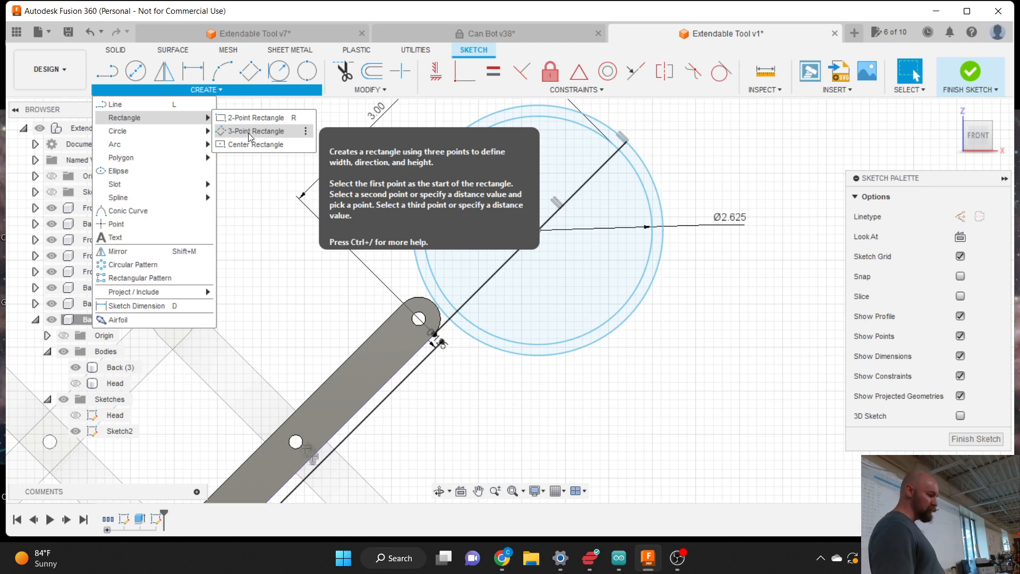
left_click(248, 133)
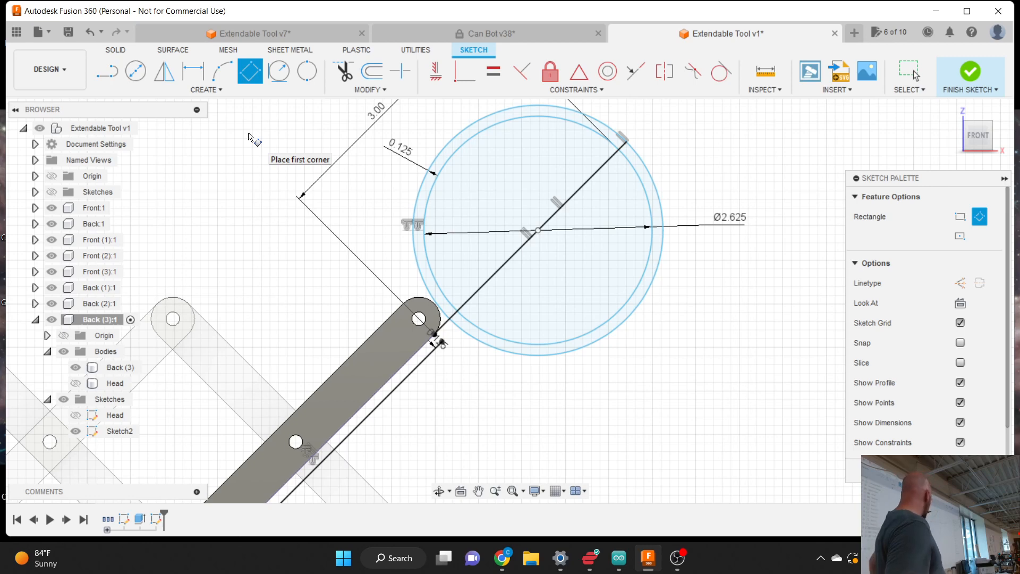
left_click(398, 387)
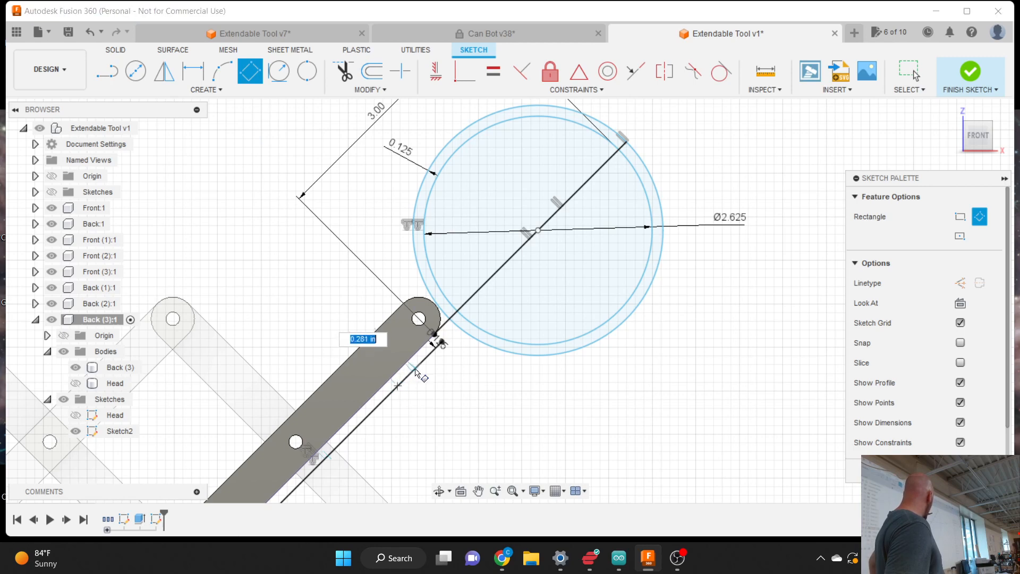
left_click(466, 320)
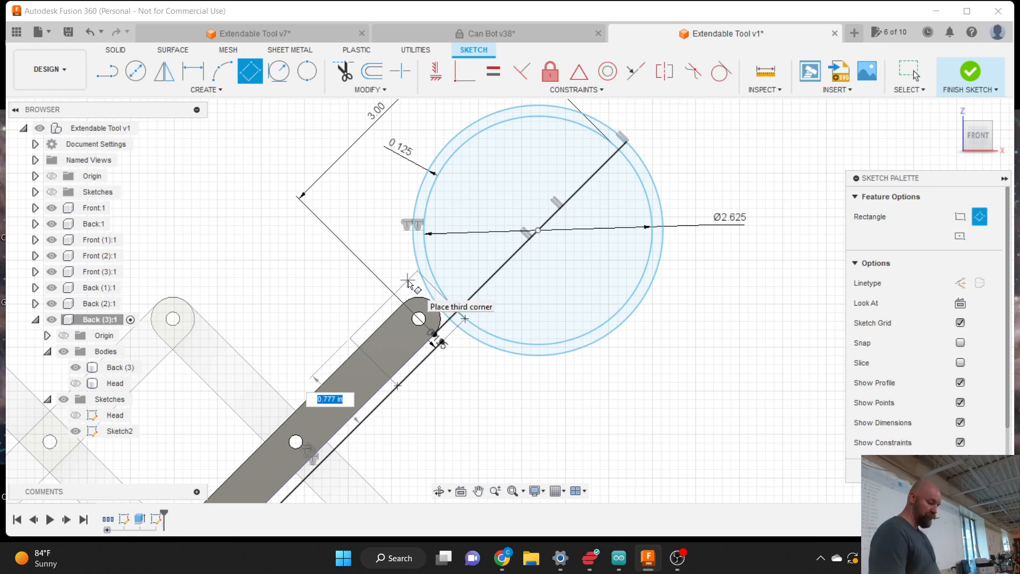
type(".75")
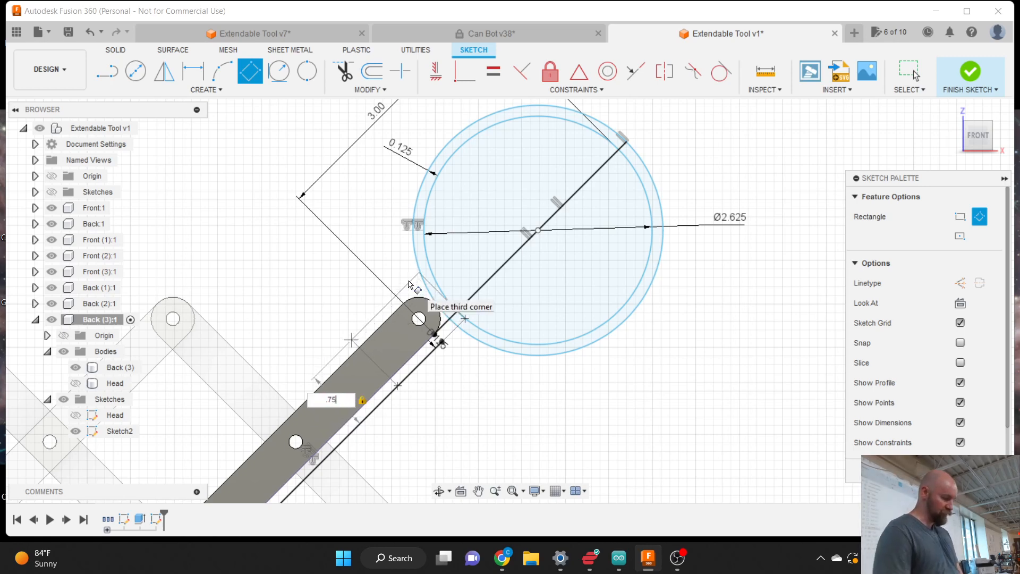
key("Escape")
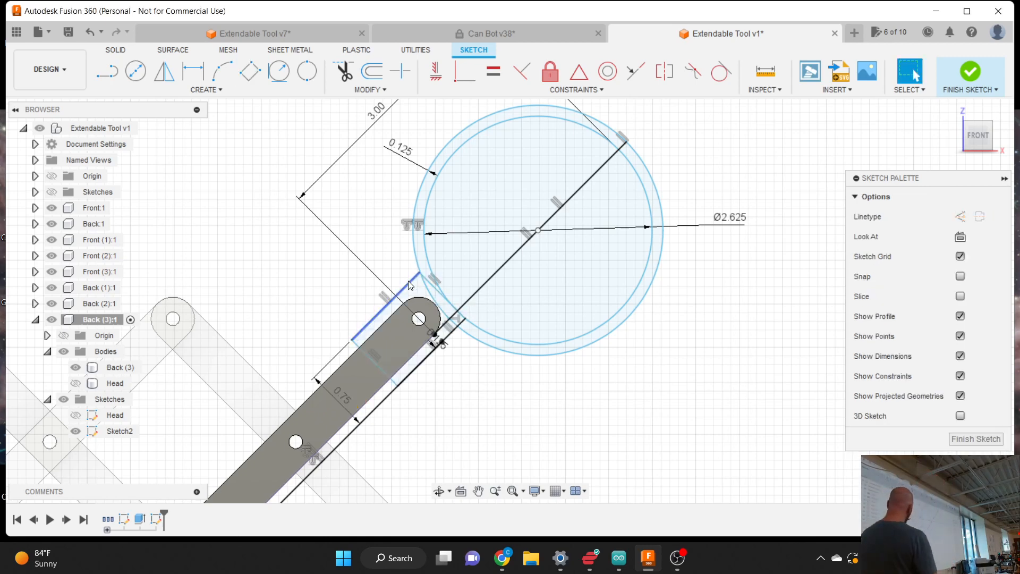
- Select the ring crescent, the rectangle, the small triangle and the thin strip profiles together
left_click(420, 193)
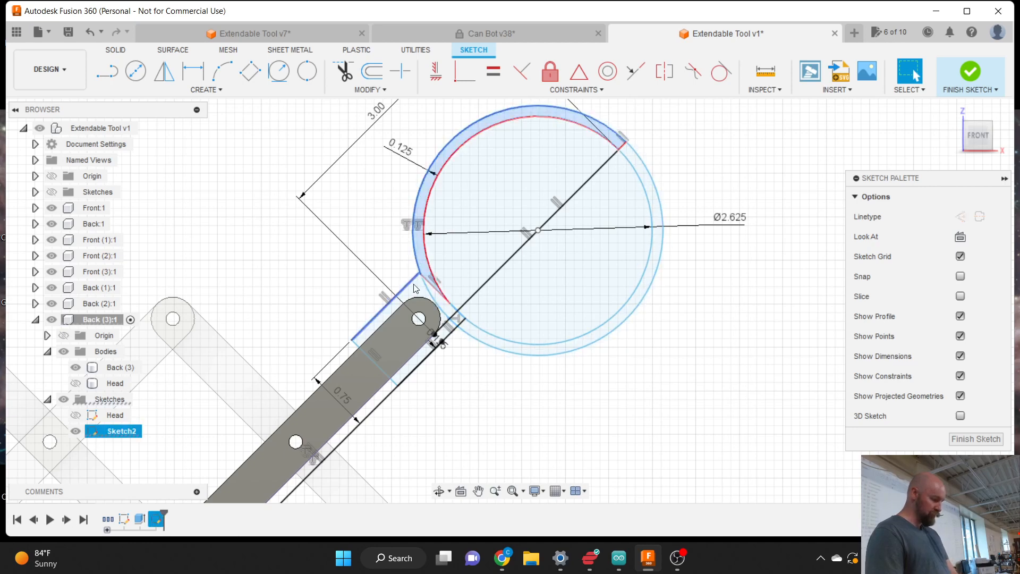
key("Escape")
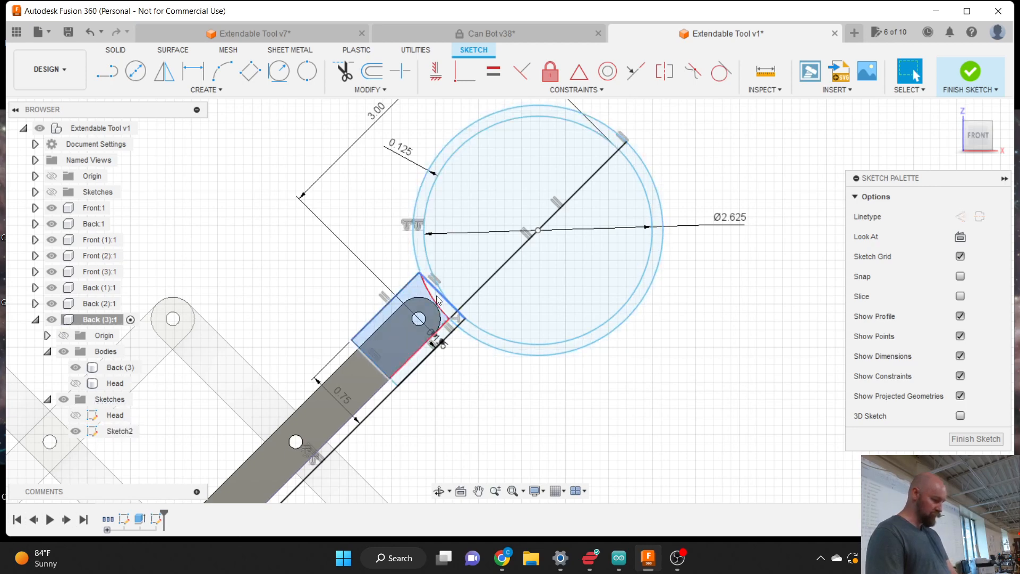
left_click(428, 269)
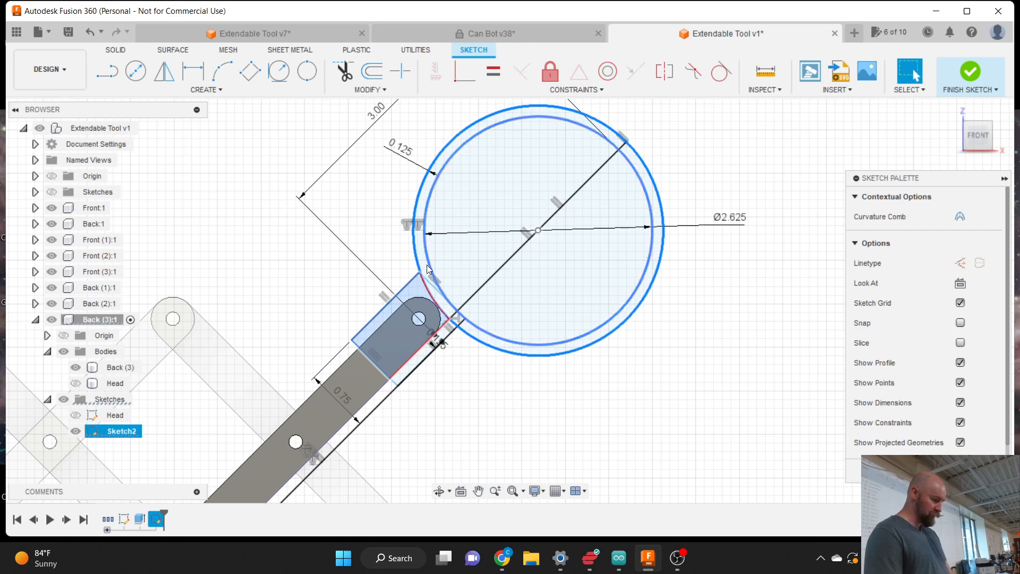
key("Escape")
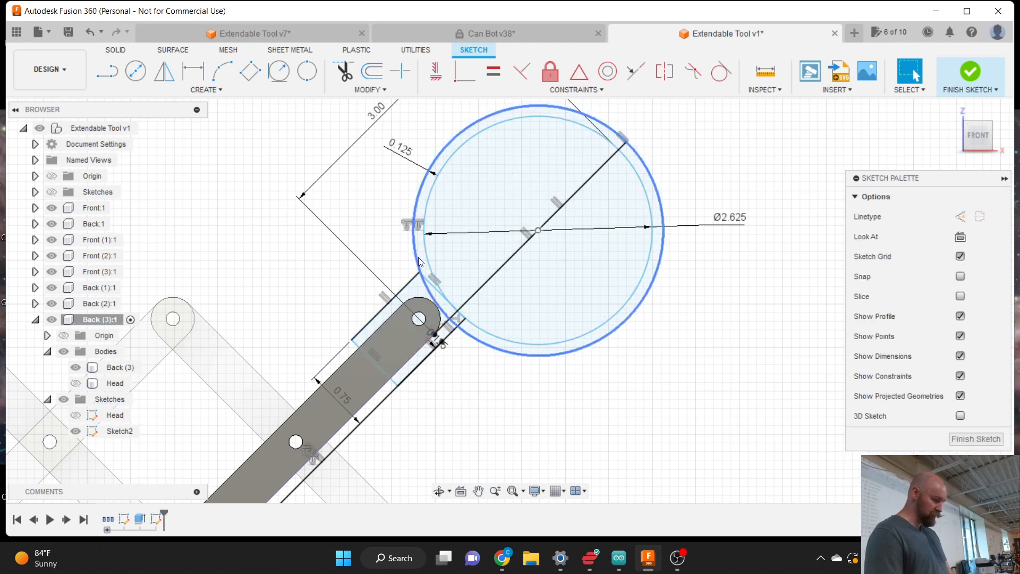
left_click(423, 263)
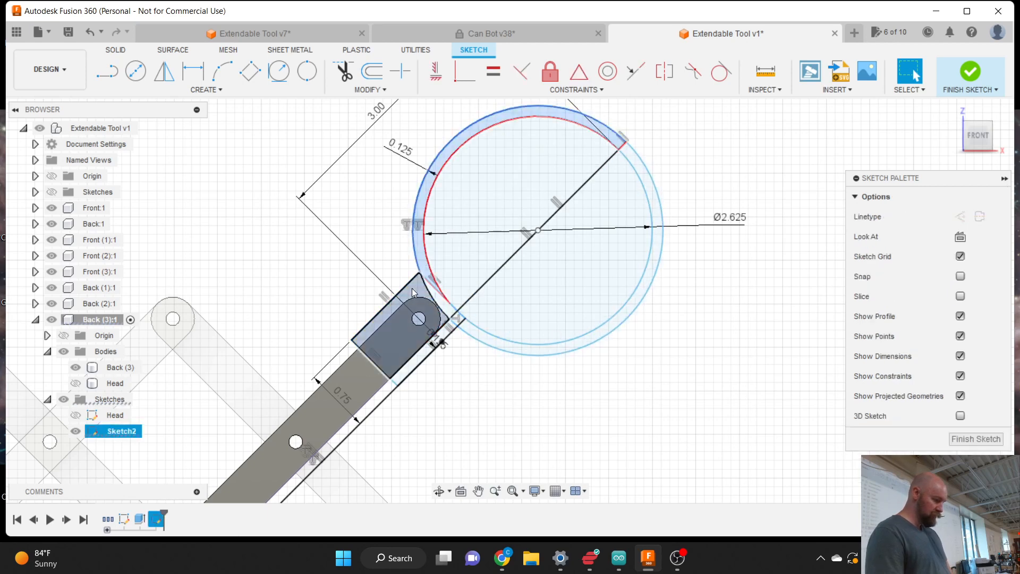
left_click(413, 292)
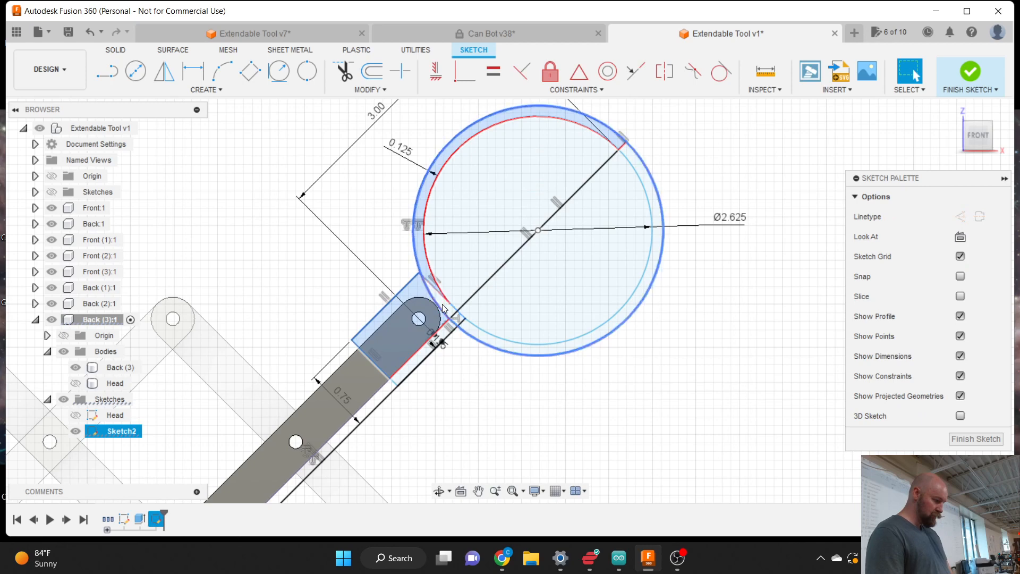
left_click(444, 307)
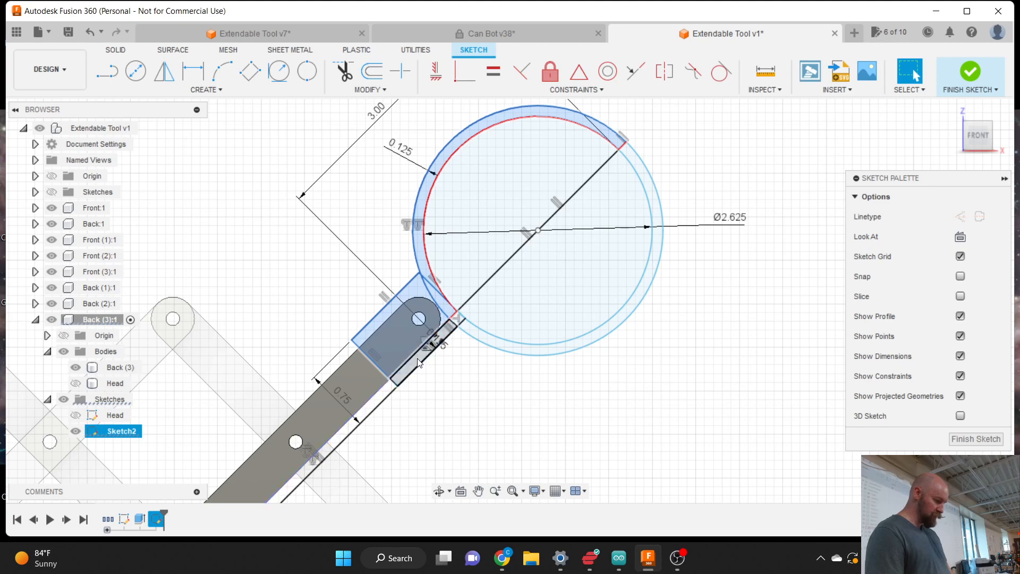
left_click(418, 363)
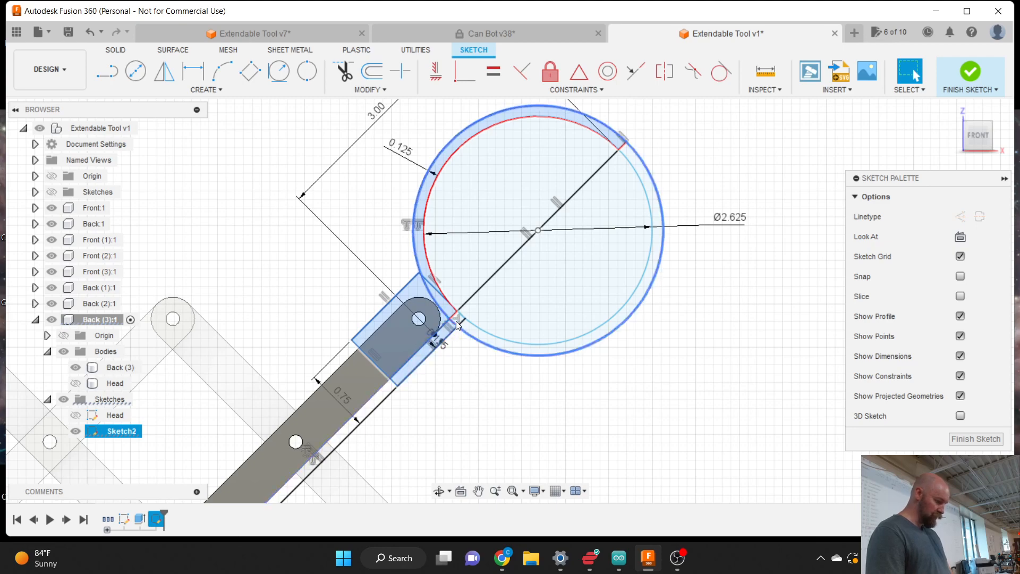
scroll(457, 318, "up", 5)
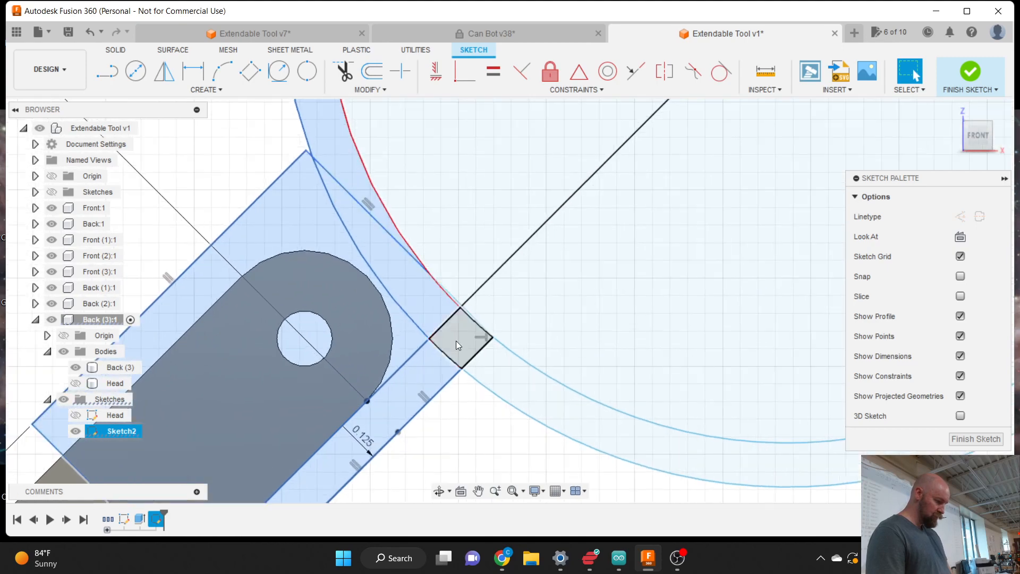
scroll(457, 342, "down", 5)
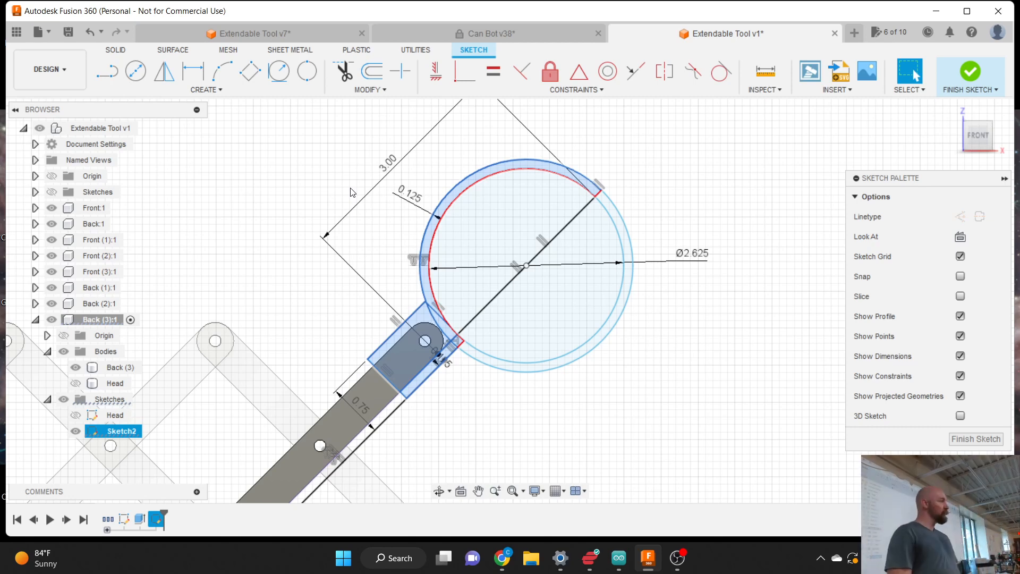
- Clear the profile selection and finish Sketch2
left_click(693, 296)
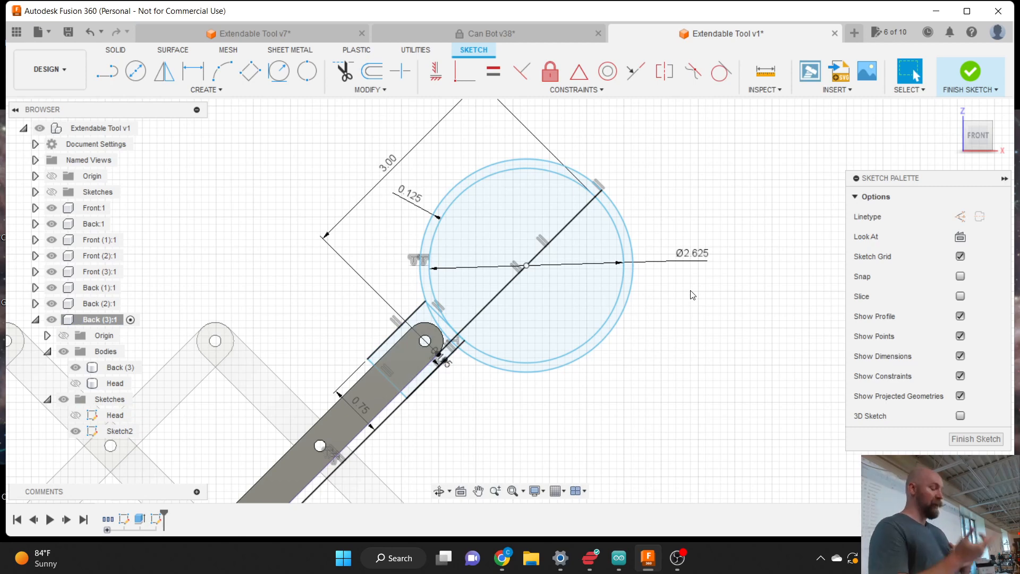
scroll(702, 291, "down", 3)
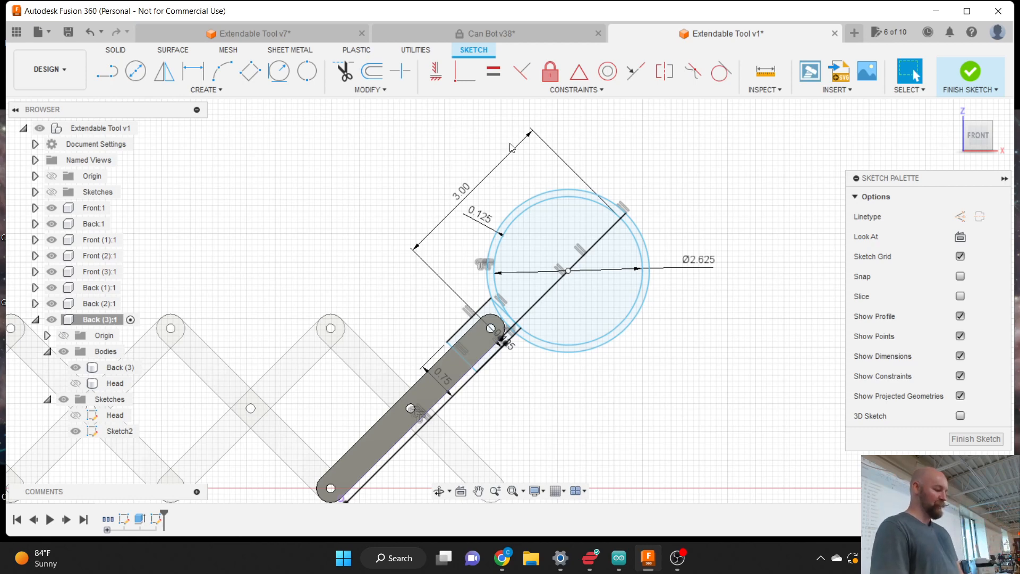
scroll(490, 247, "up", 3)
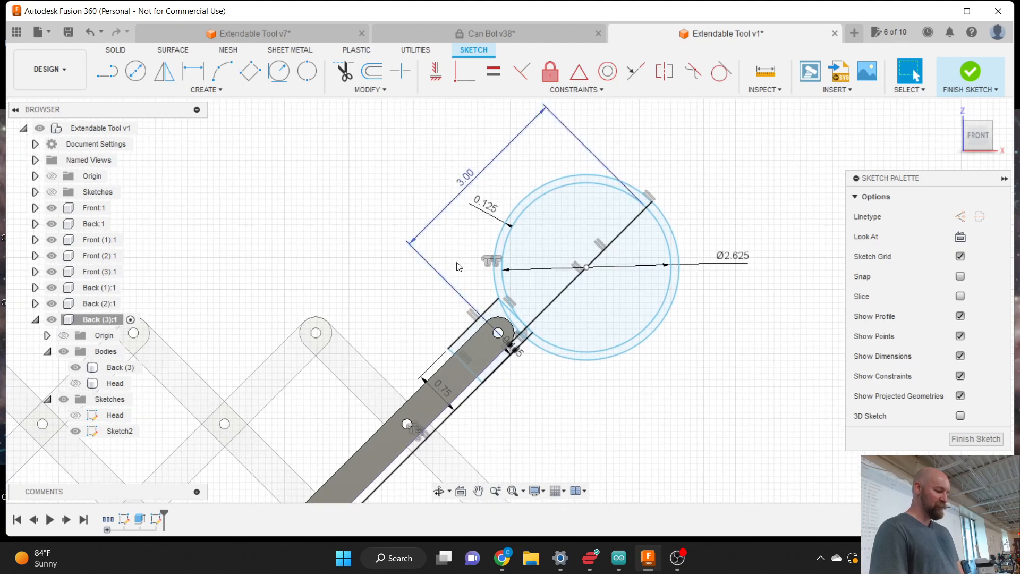
scroll(597, 158, "up", 1)
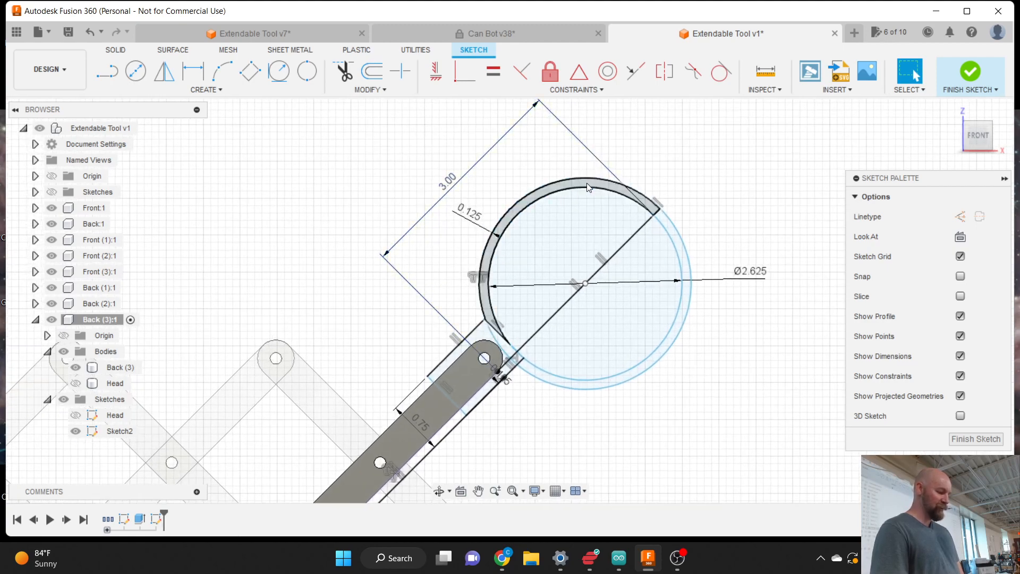
left_click(956, 73)
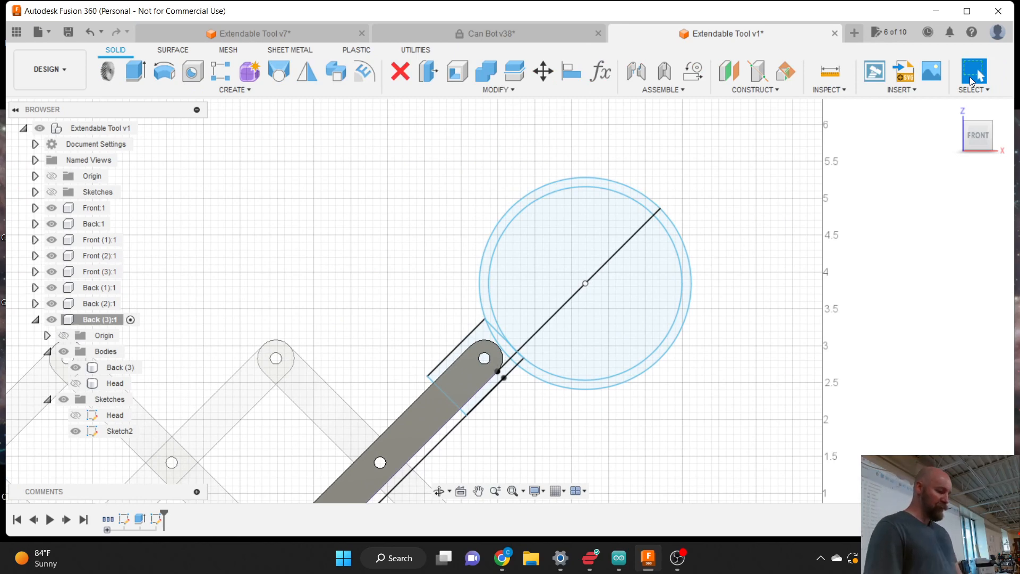
- Start an extrusion and pick the four head-end profiles, including the triangle, strip and small square
scroll(623, 143, "down", 2)
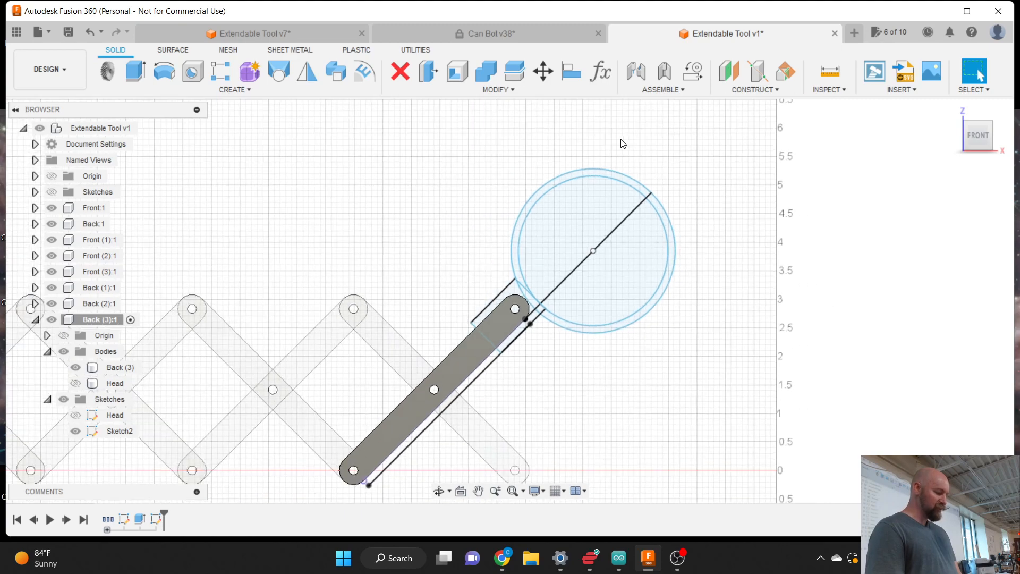
scroll(537, 256, "up", 3)
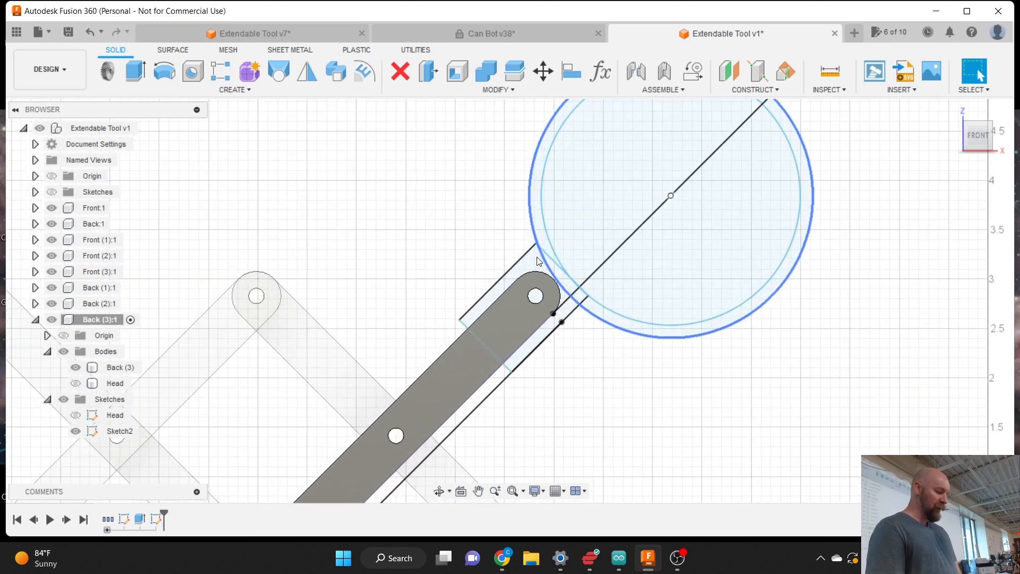
scroll(537, 257, "up", 3)
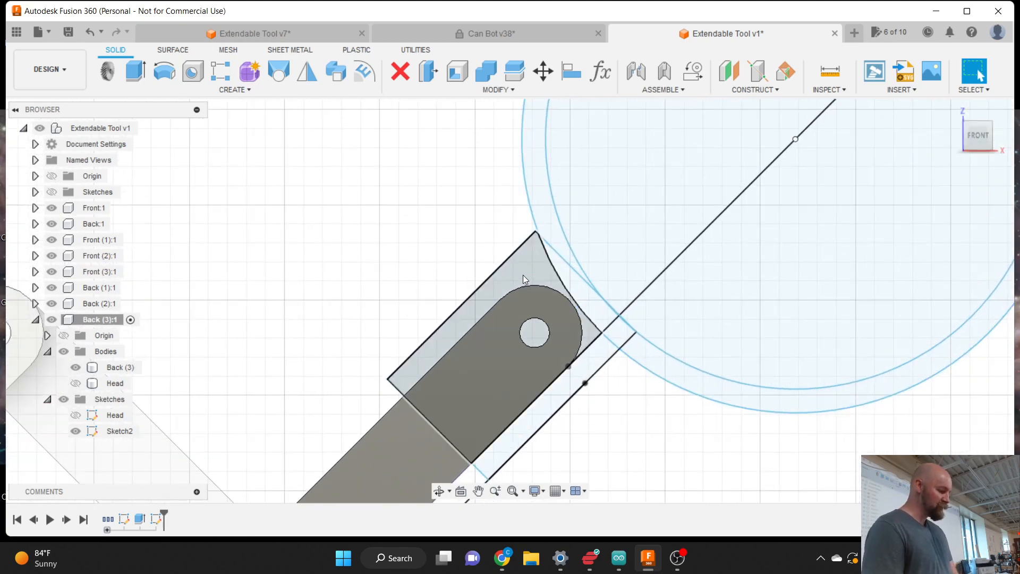
left_click(137, 71)
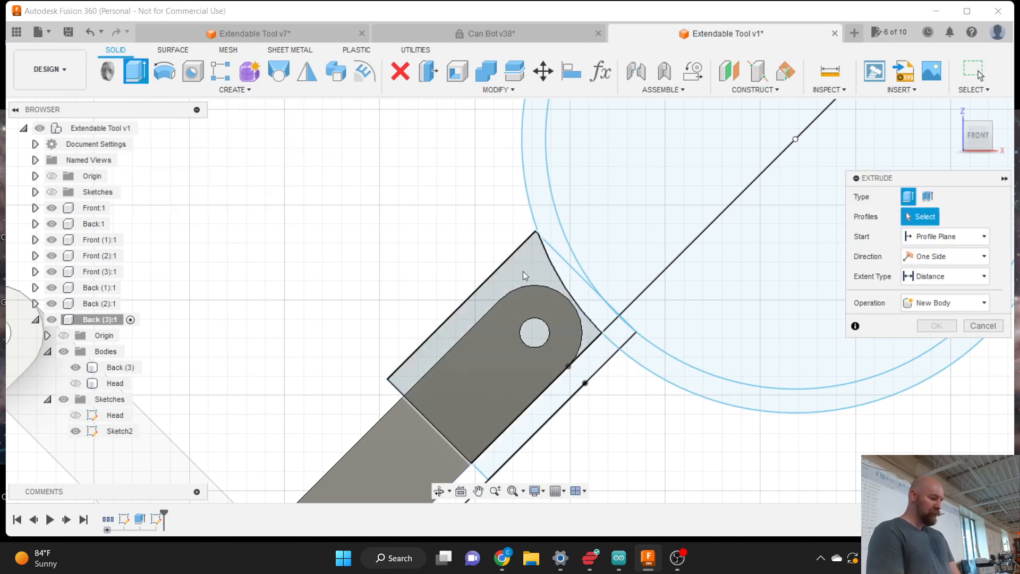
left_click(523, 271)
left_click(588, 301)
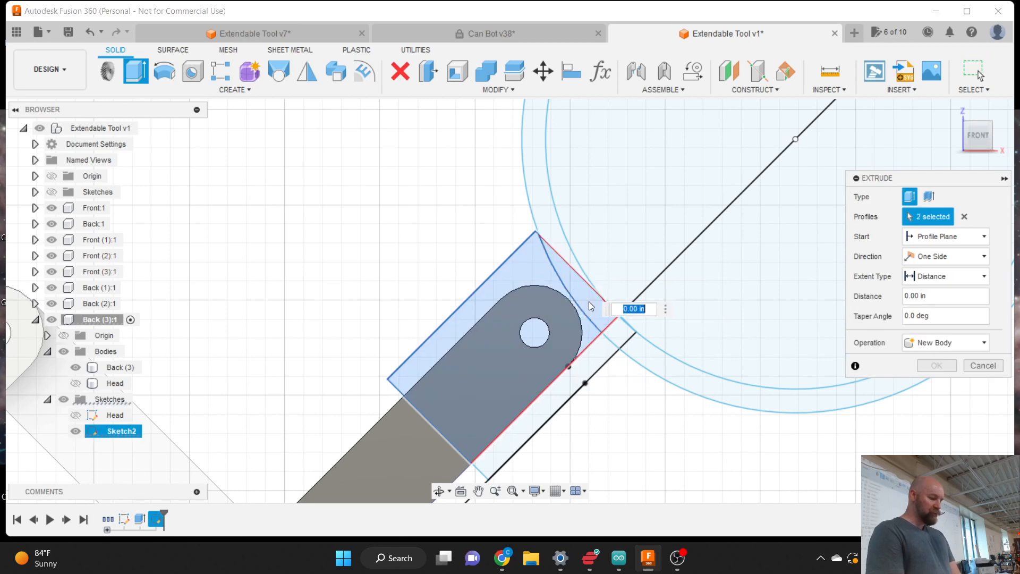
left_click(592, 349)
left_click(612, 334)
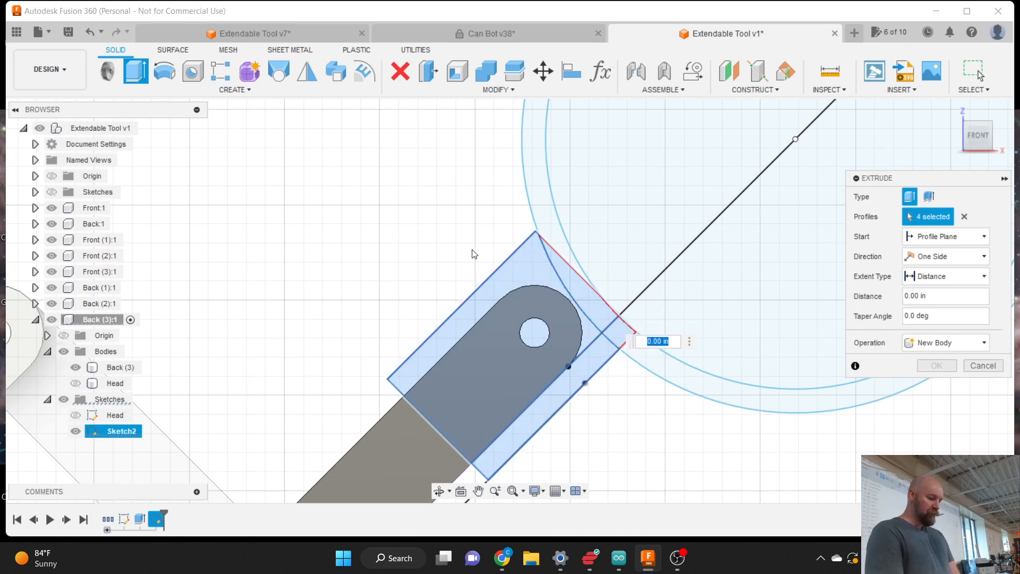
- Turn to the ViewCube's right view to inspect the extrusion and review its Start options
scroll(462, 239, "down", 1)
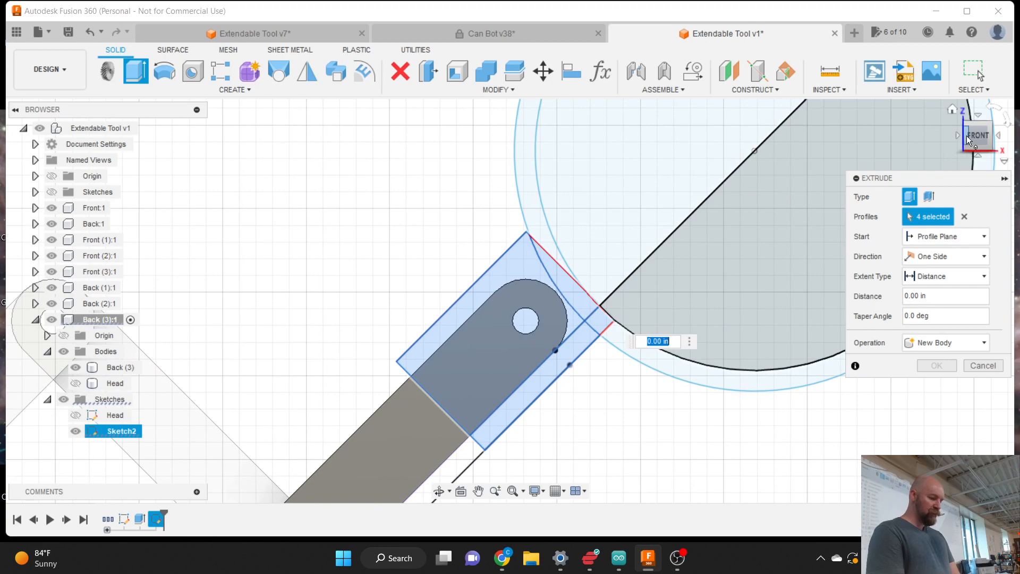
mouse_move(973, 137)
left_mouse_down()
mouse_move(963, 141)
mouse_move(992, 155)
mouse_move(945, 145)
mouse_move(966, 141)
left_mouse_up()
scroll(660, 169, "down", 2)
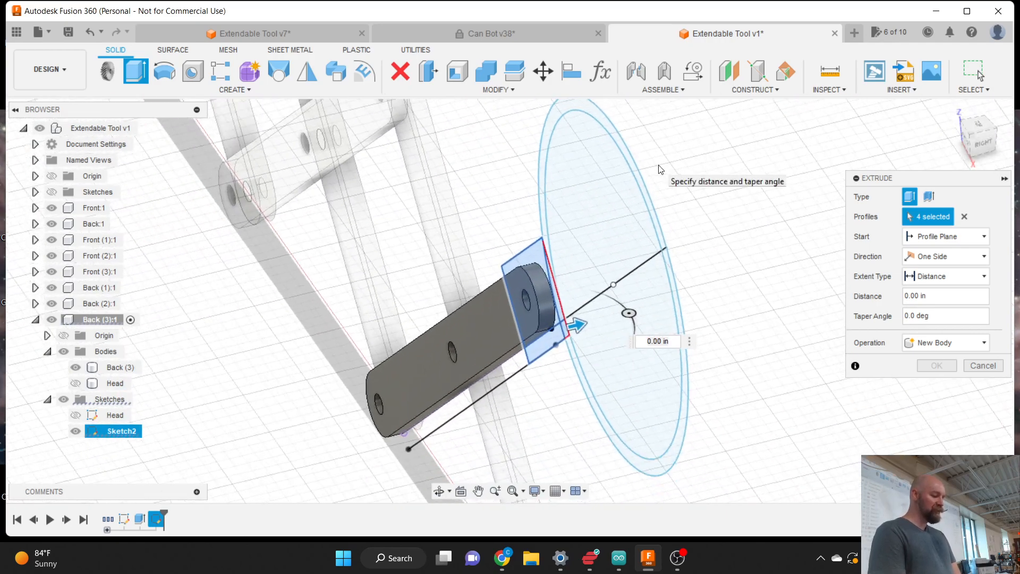
scroll(660, 169, "down", 1)
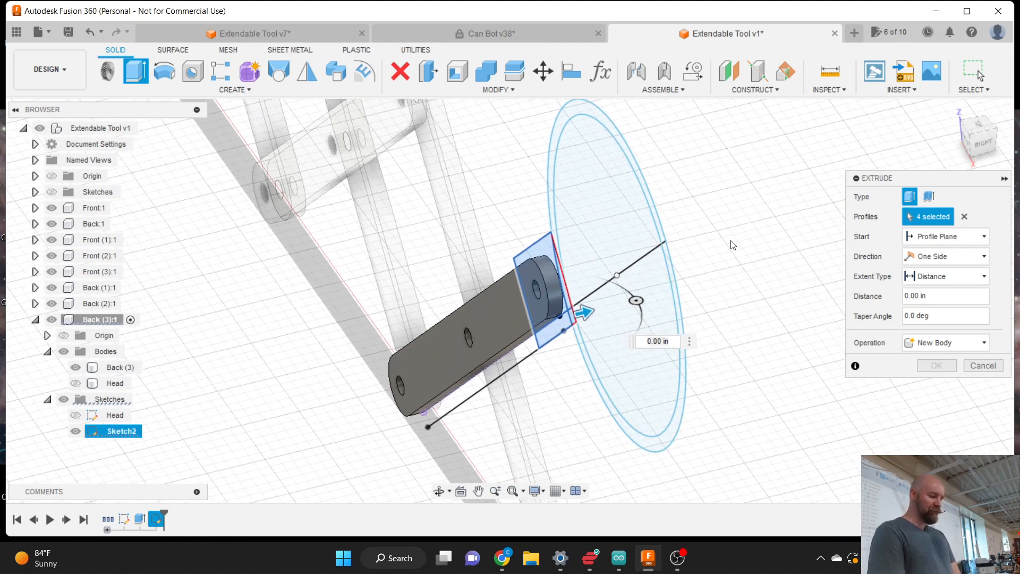
scroll(615, 241, "up", 1)
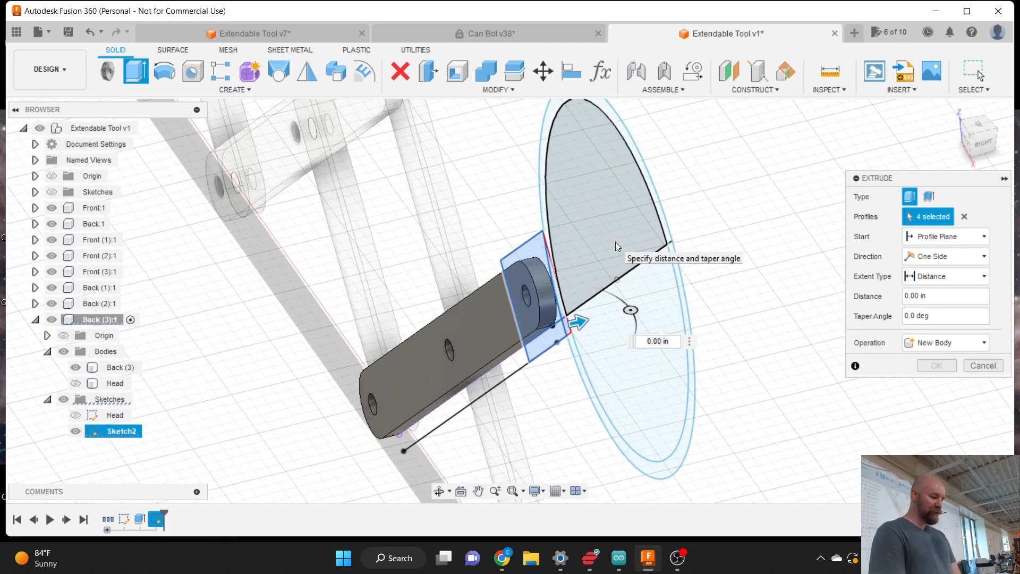
left_click(980, 142)
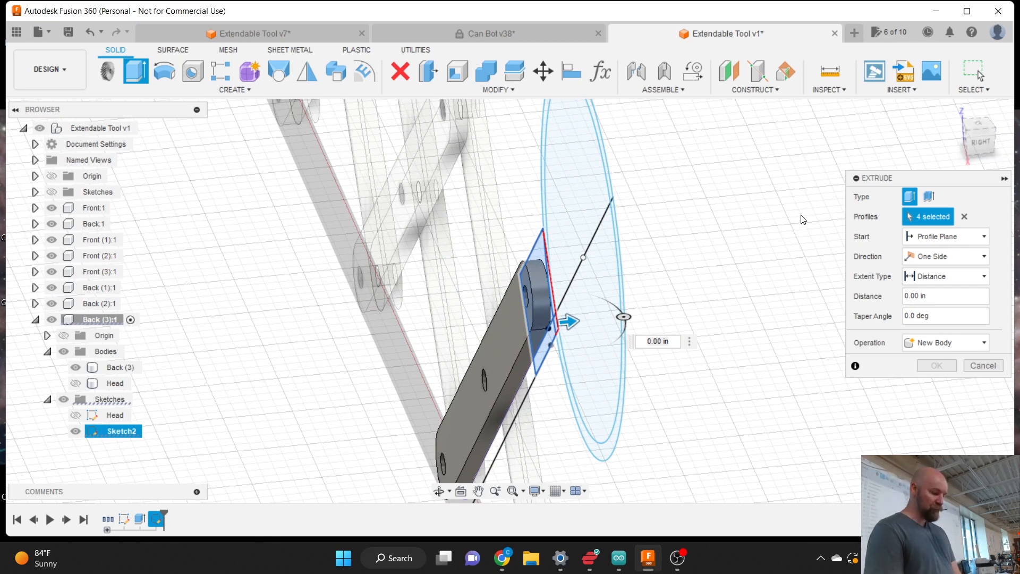
left_click(944, 235)
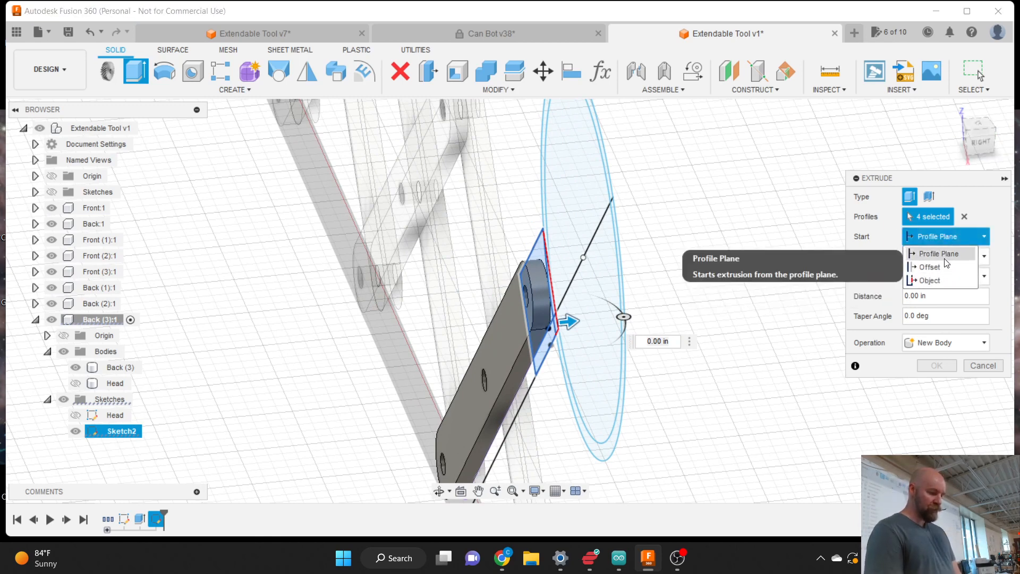
- Set the extrusion to Two Sides, 0.125 in and 0.25 in, as a New Body
left_click(987, 219)
left_click(949, 255)
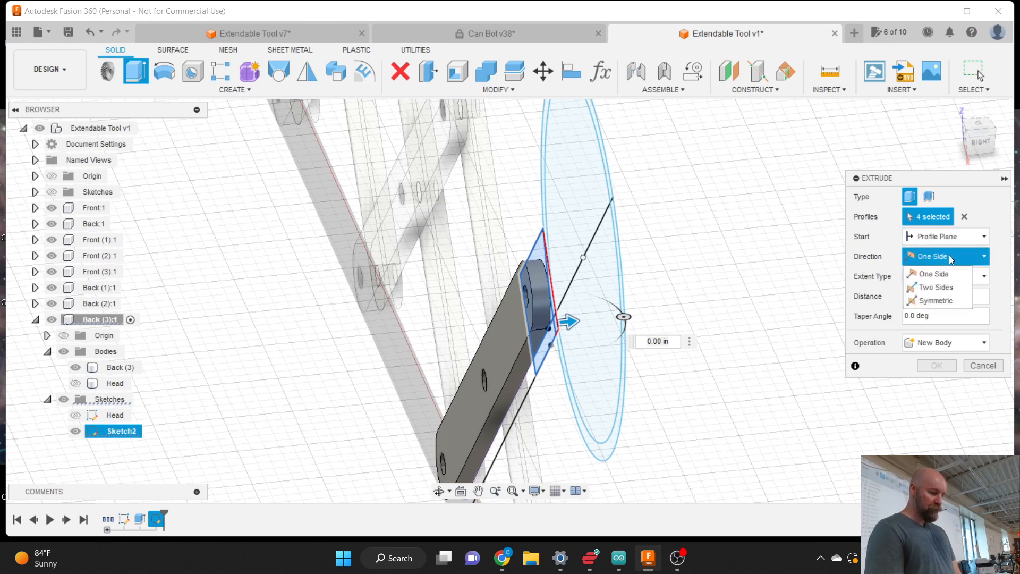
left_click(943, 286)
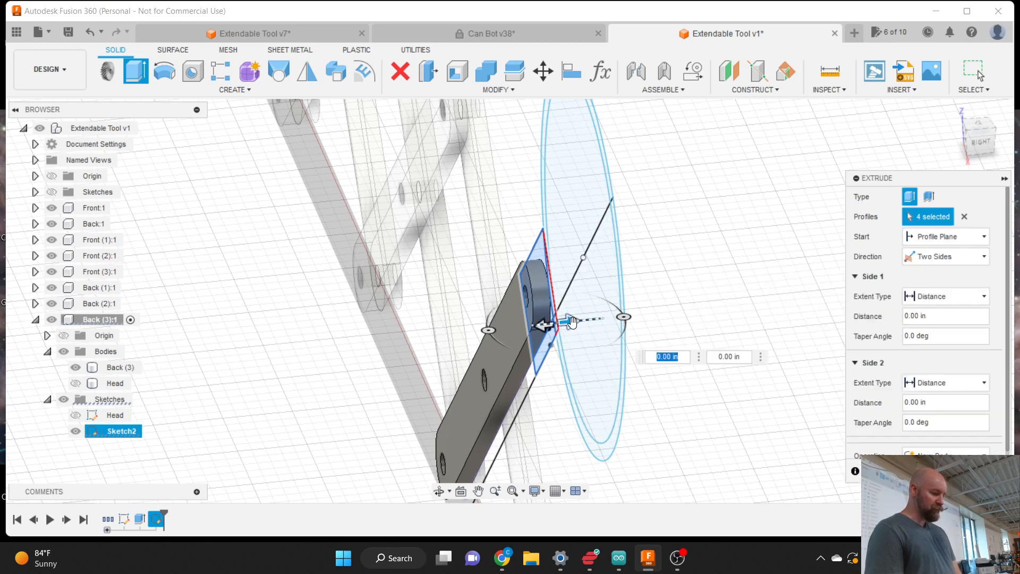
left_click_drag(575, 319, 583, 317)
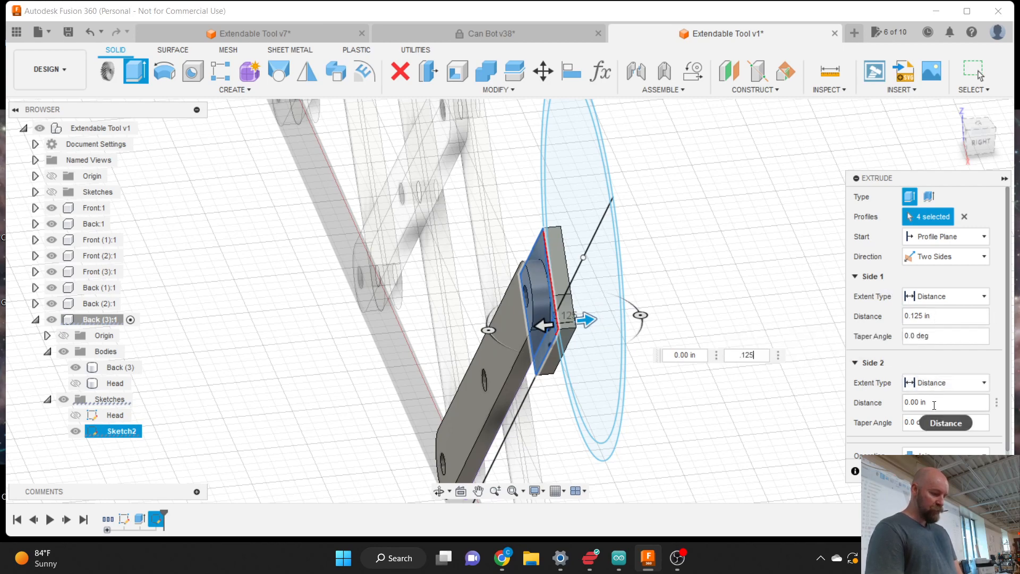
type(".25")
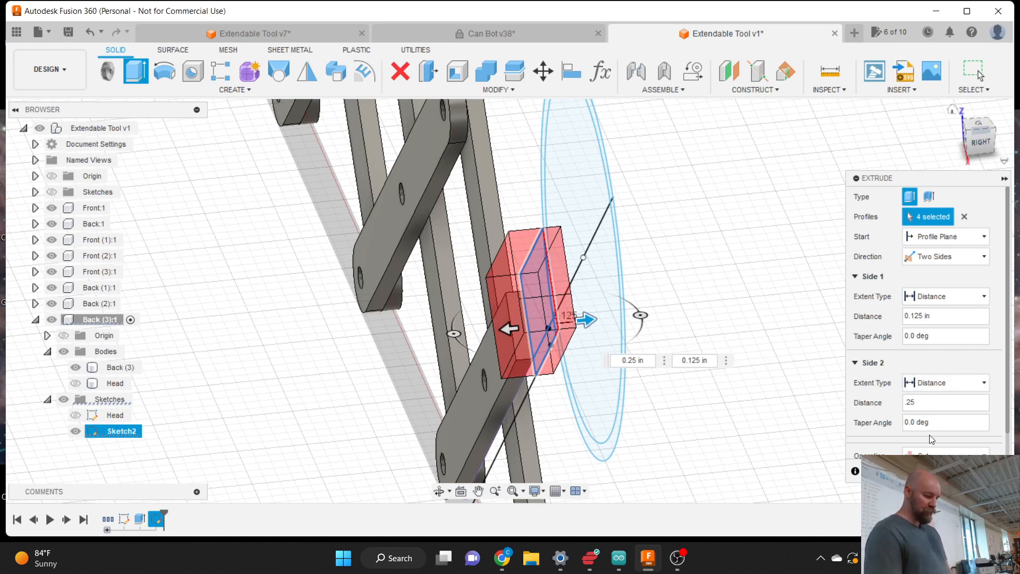
left_click(928, 454)
left_click(929, 519)
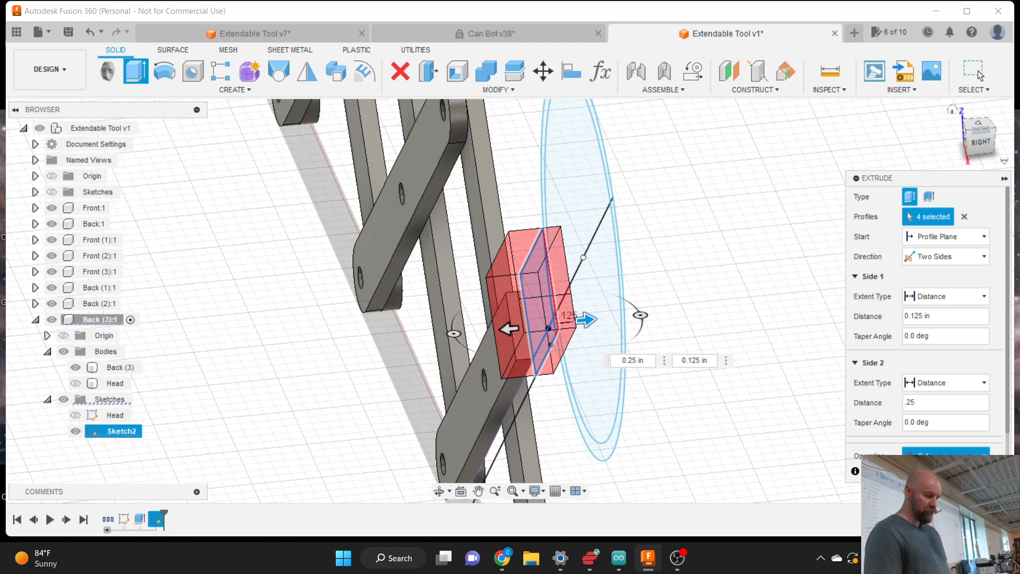
- Orbit from the right view around the two-sided extrusion preview to check both sides
left_click(977, 139)
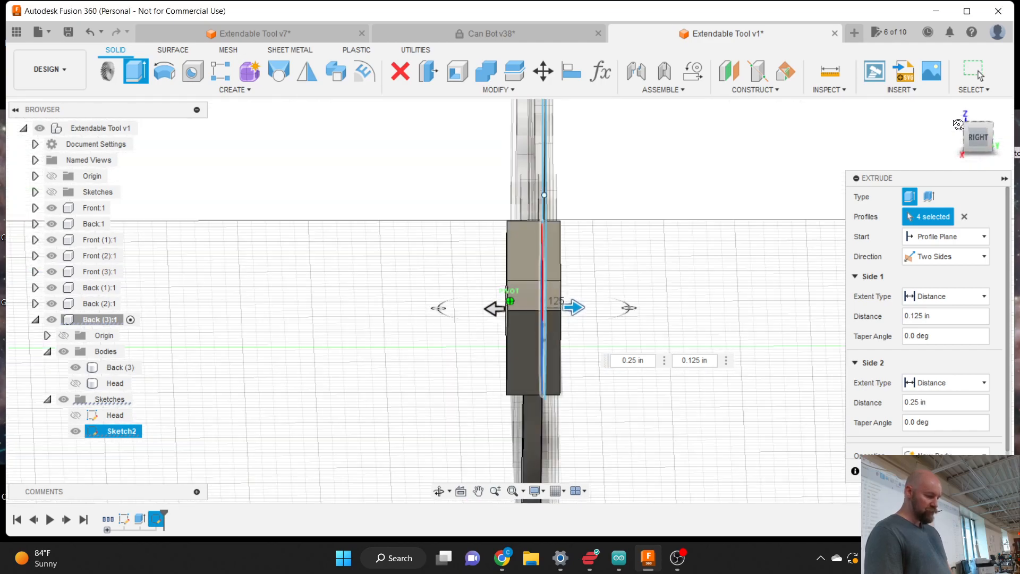
left_click(959, 115)
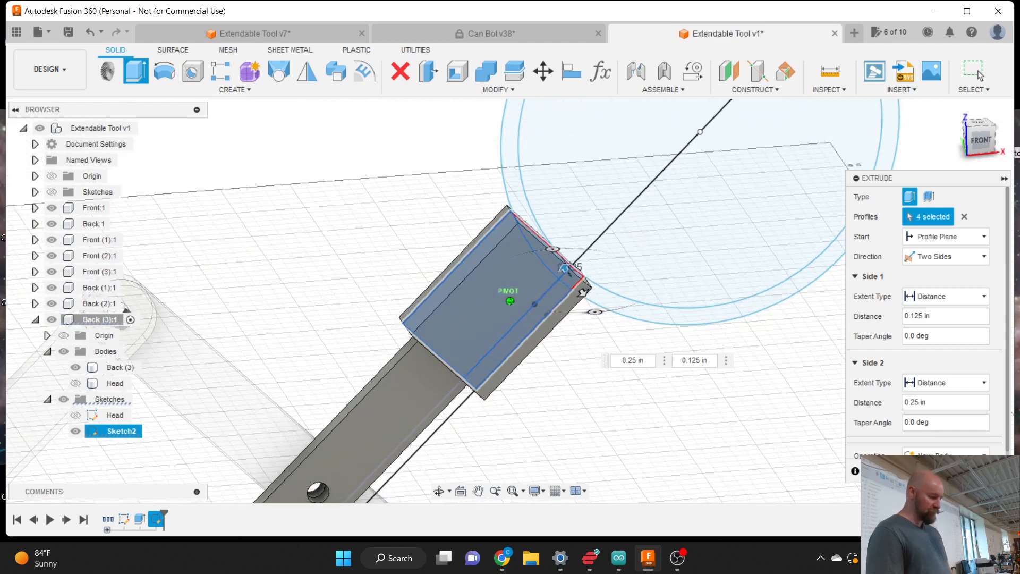
mouse_move(510, 301)
middle_mouse_down("shift")
mouse_move(576, 259)
mouse_move(626, 293)
middle_mouse_up("shift")
scroll(685, 223, "down", 2)
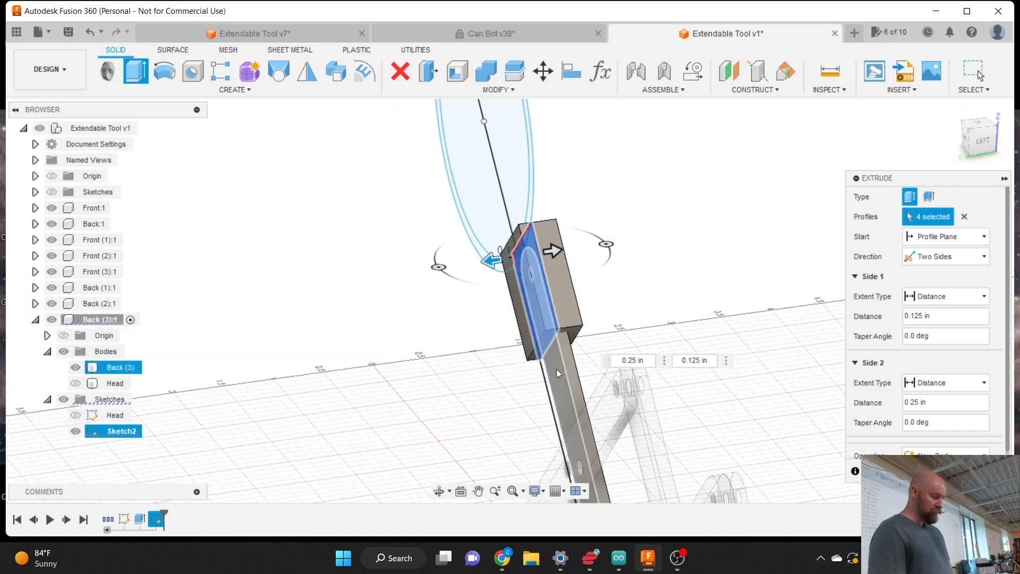
scroll(556, 370, "up", 3)
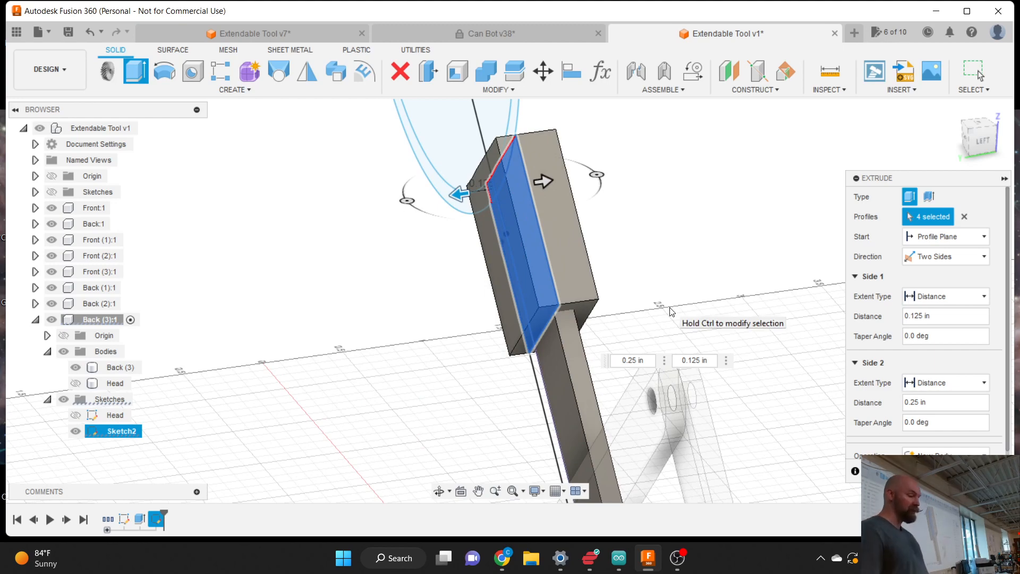
scroll(590, 200, "down", 4)
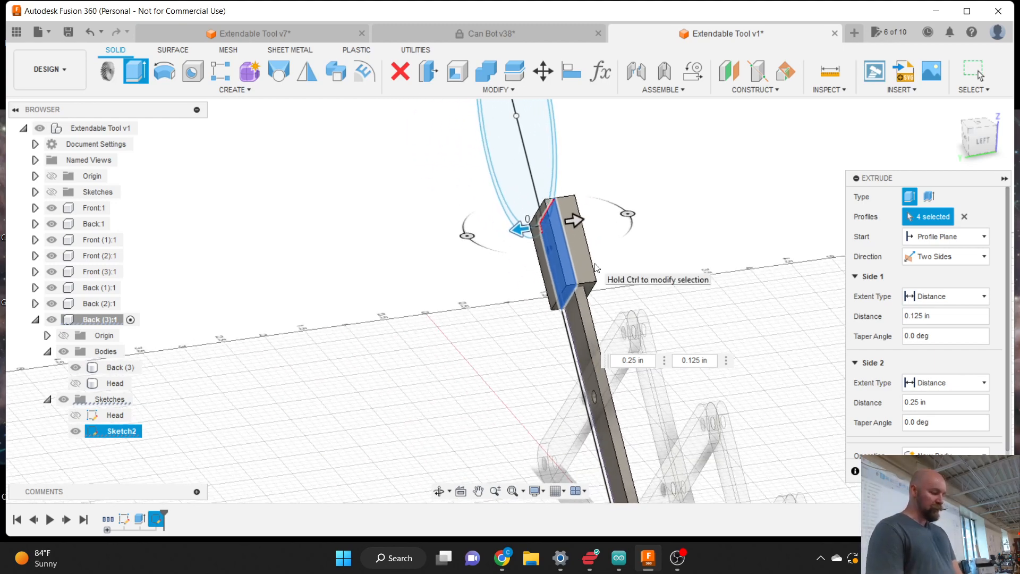
mouse_move(976, 141)
left_mouse_down()
mouse_move(876, 147)
mouse_move(922, 128)
left_mouse_up()
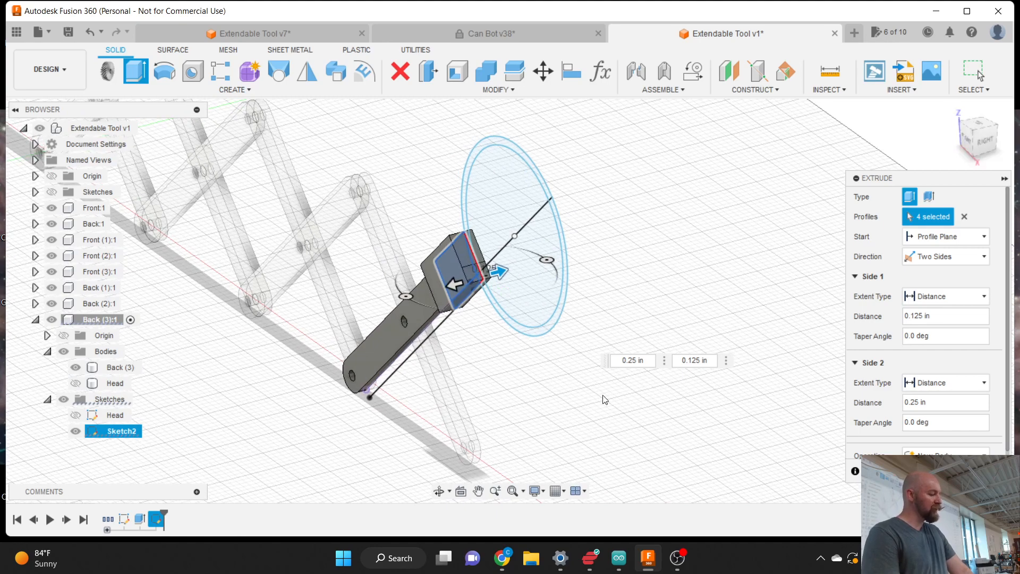
scroll(532, 400, "down", 3)
scroll(503, 454, "up", 3)
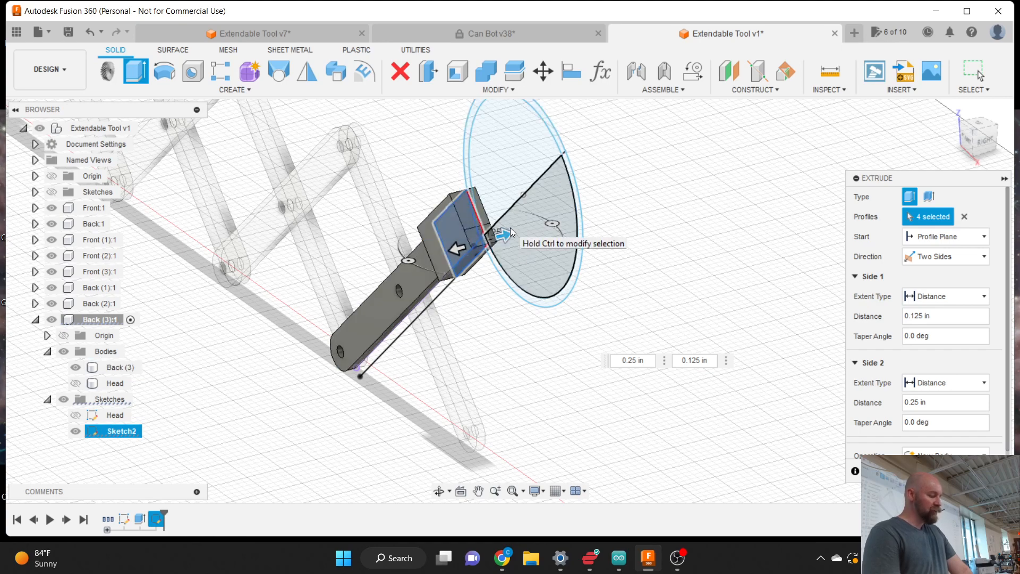
- Change the extrusion to Symmetric 0.25 in, check it from several views, and create Body3
left_click(942, 257)
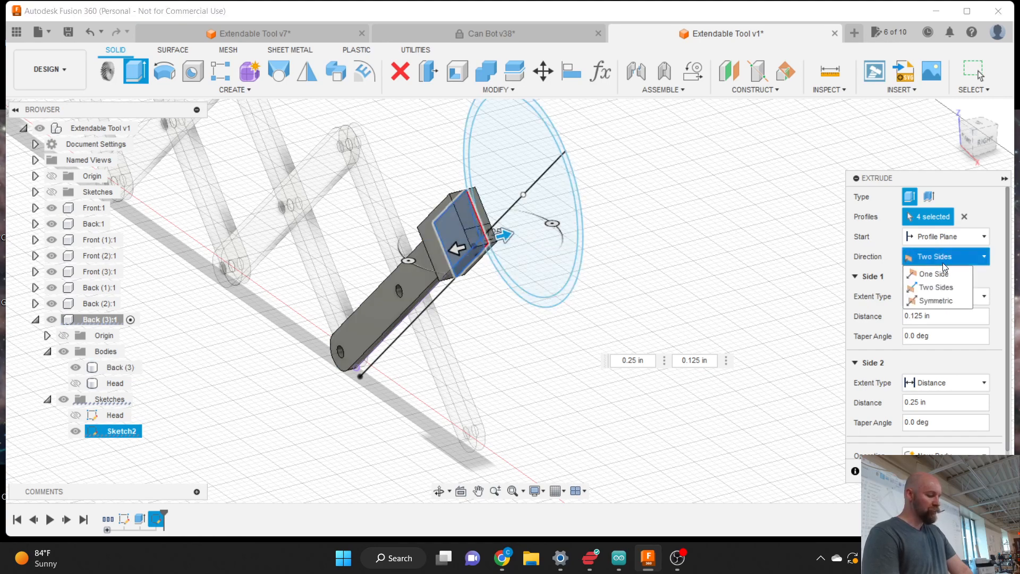
left_click(945, 299)
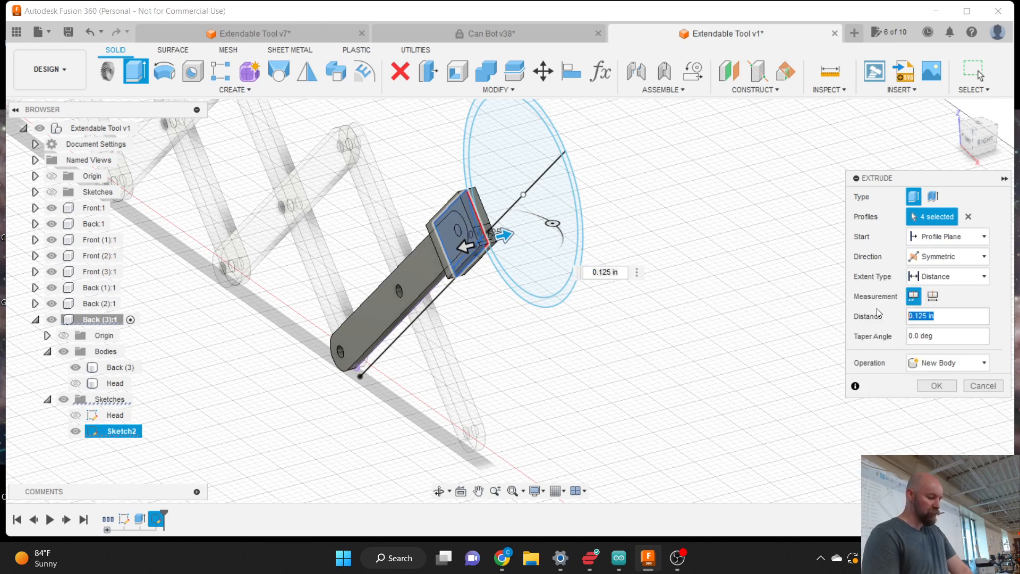
type(".25")
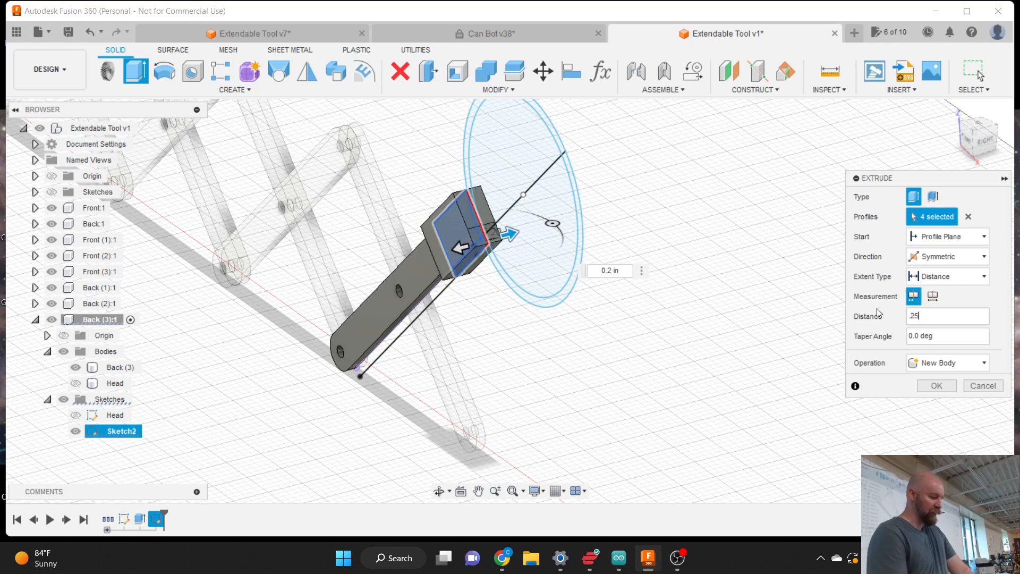
left_click(984, 143)
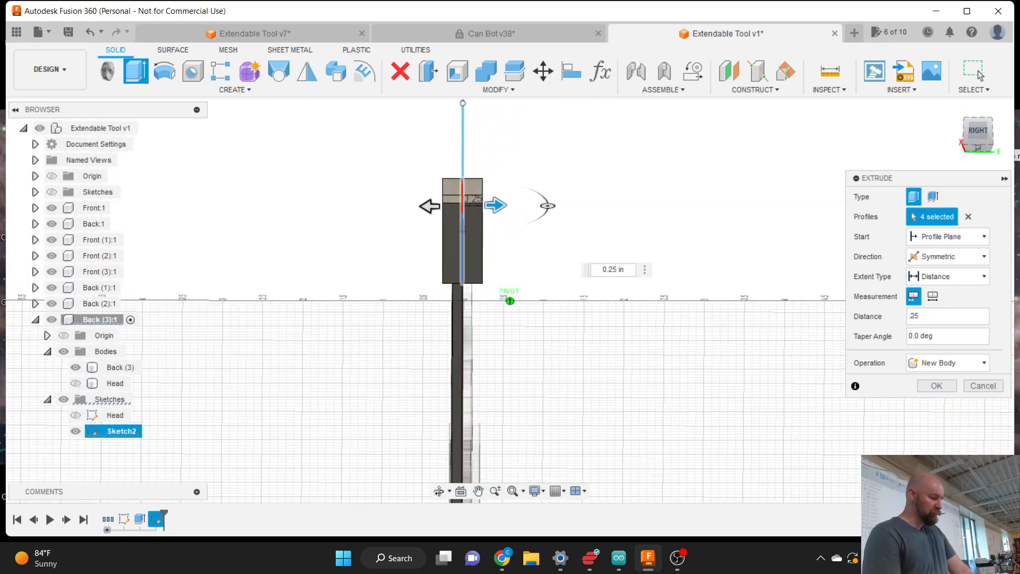
left_click_drag(961, 134, 983, 137)
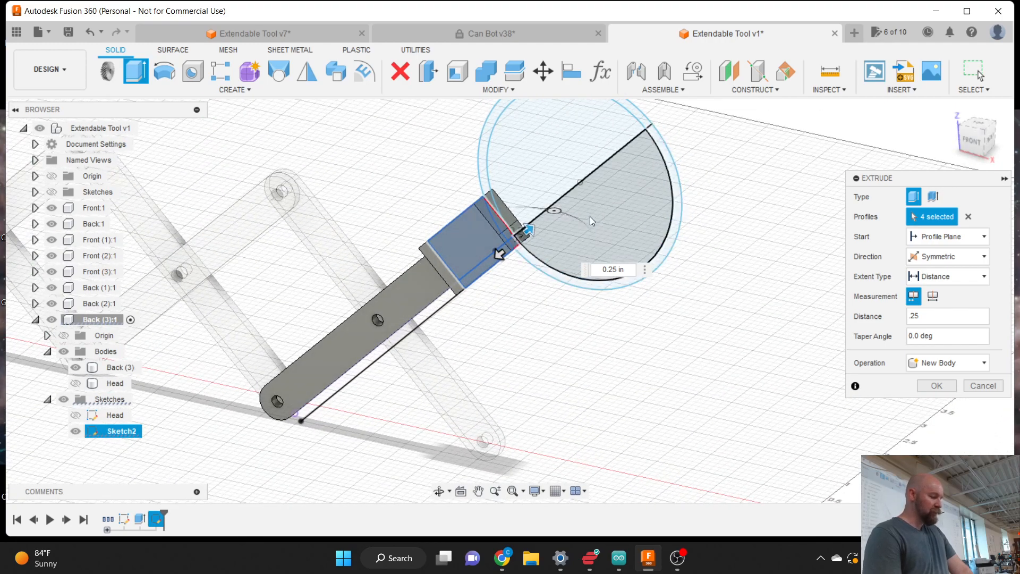
scroll(588, 215, "down", 3)
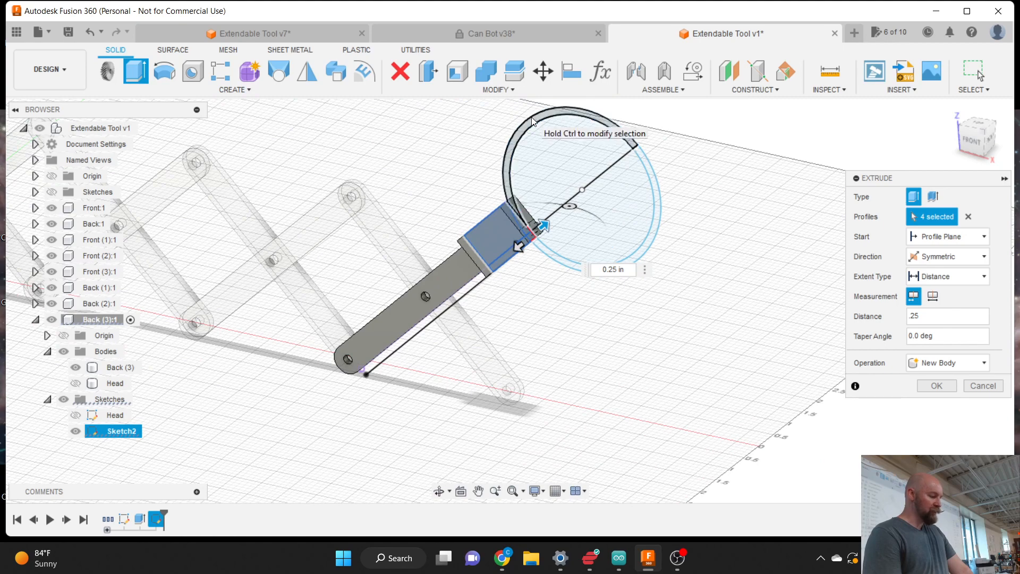
scroll(533, 121, "up", 2)
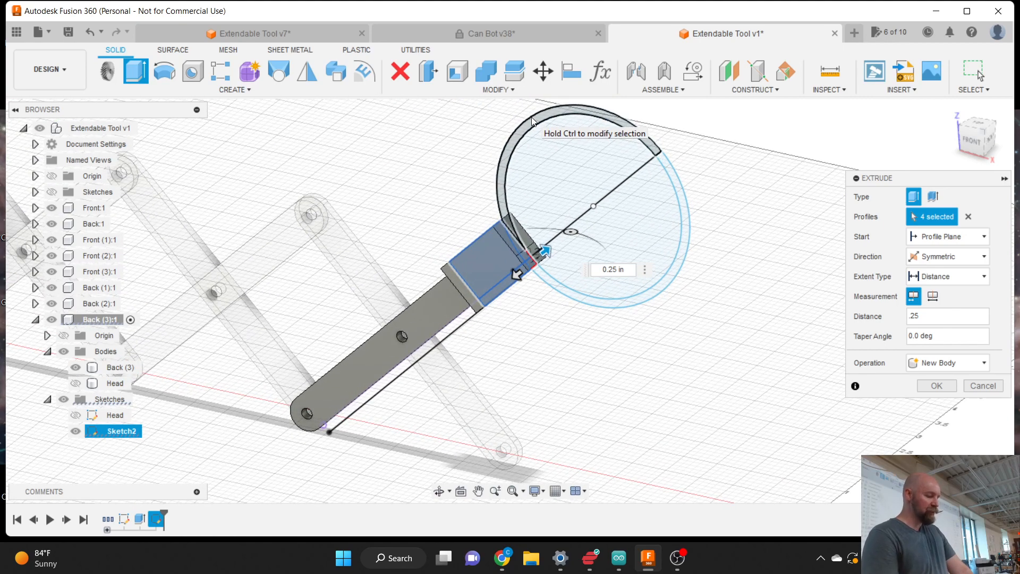
left_click(980, 146)
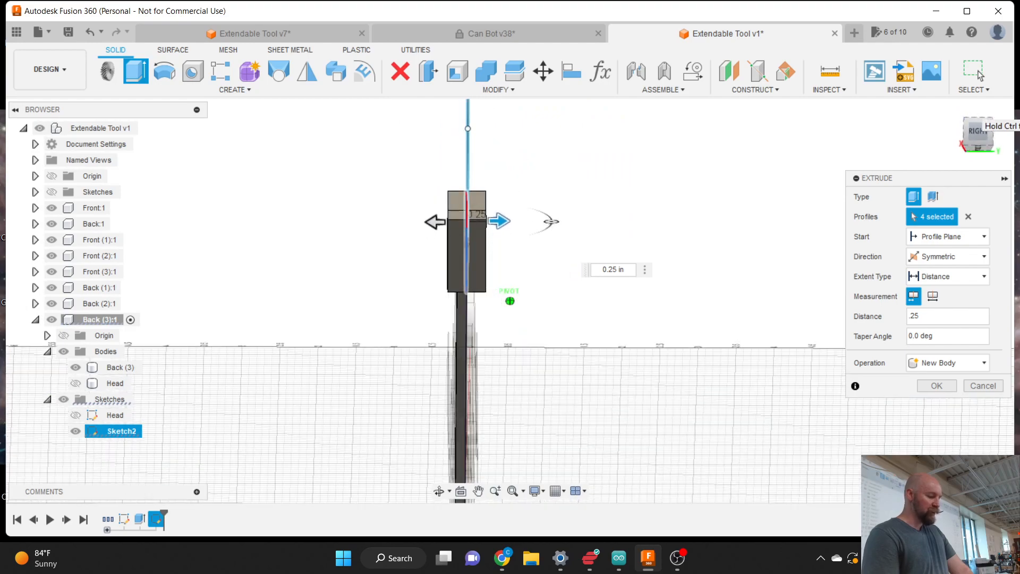
mouse_move(979, 132)
left_mouse_down()
mouse_move(1000, 152)
mouse_move(980, 131)
mouse_move(971, 136)
left_mouse_up()
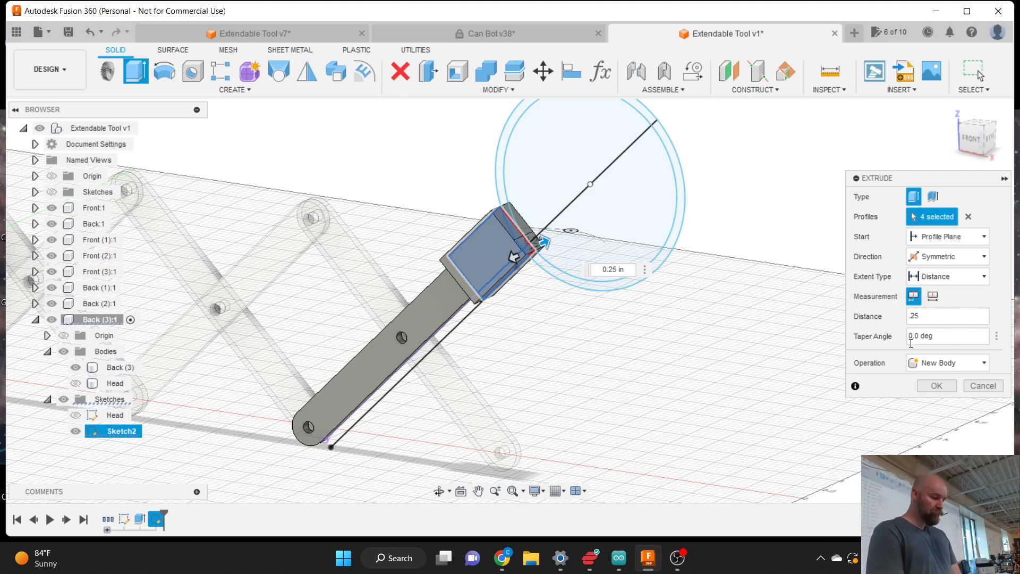
left_click(938, 386)
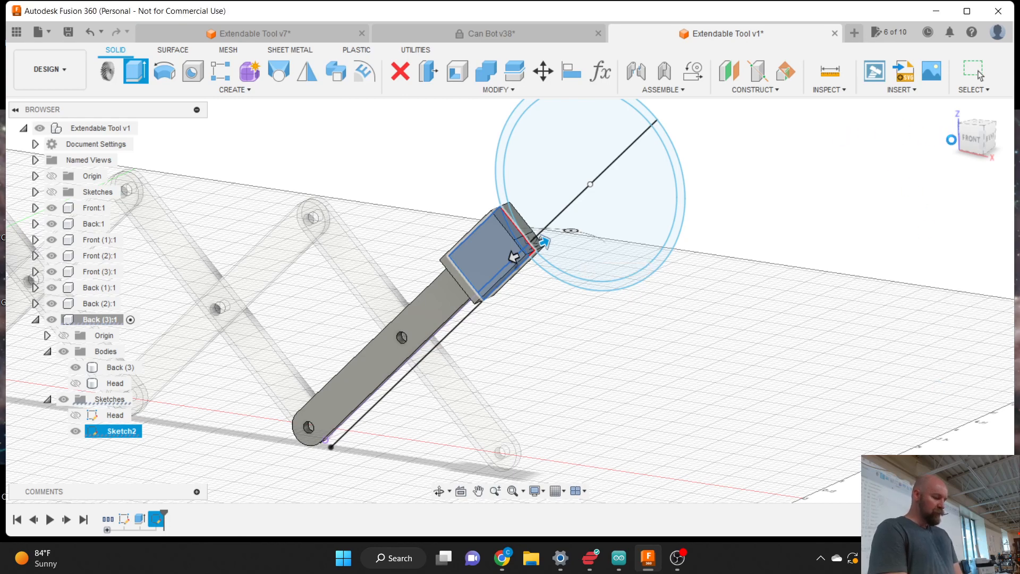
- Reopen Sketch2, project the link's upper pivot hole edge into it, and finish the sketch
right_click(155, 519)
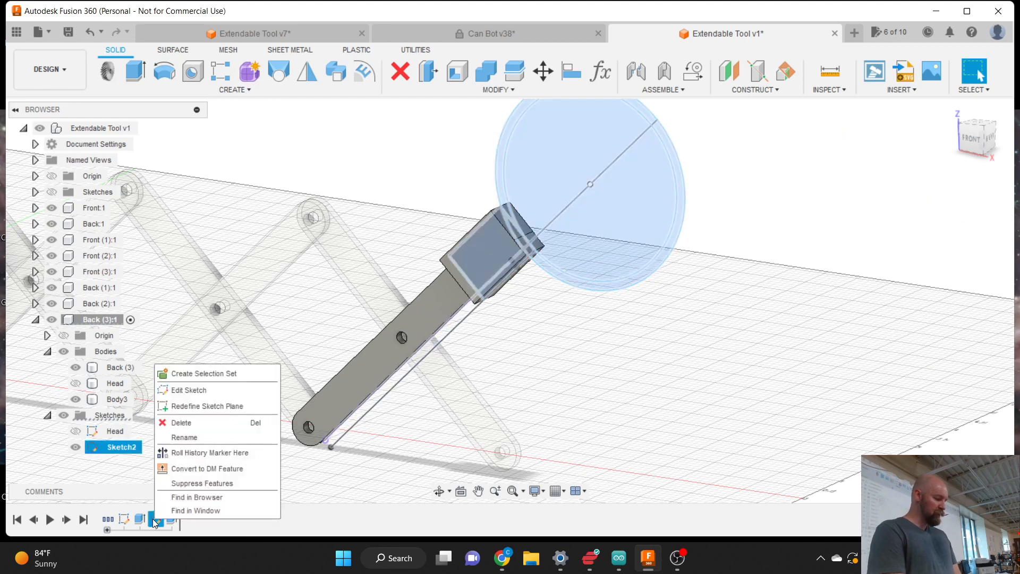
left_click(207, 390)
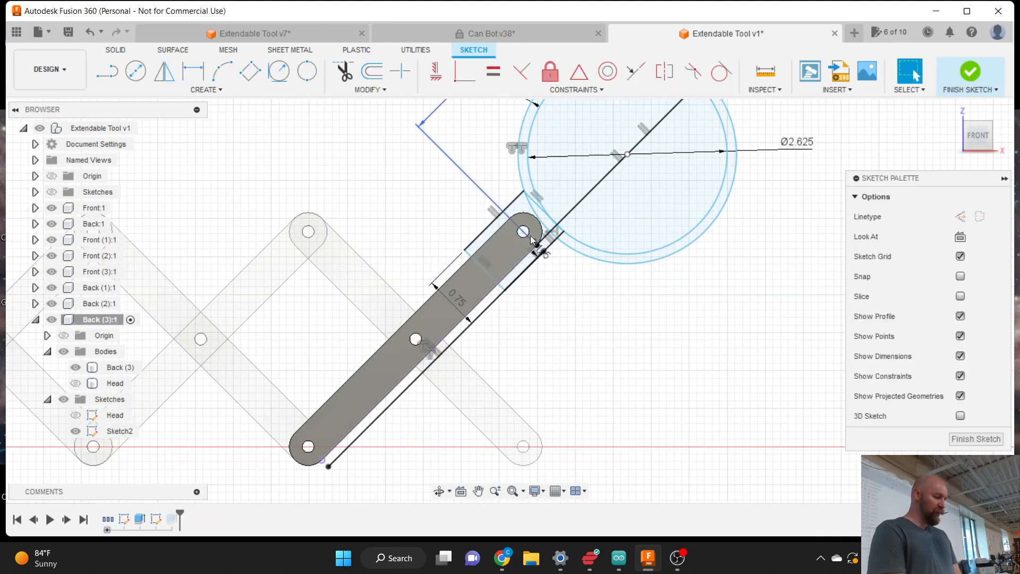
scroll(531, 239, "up", 4)
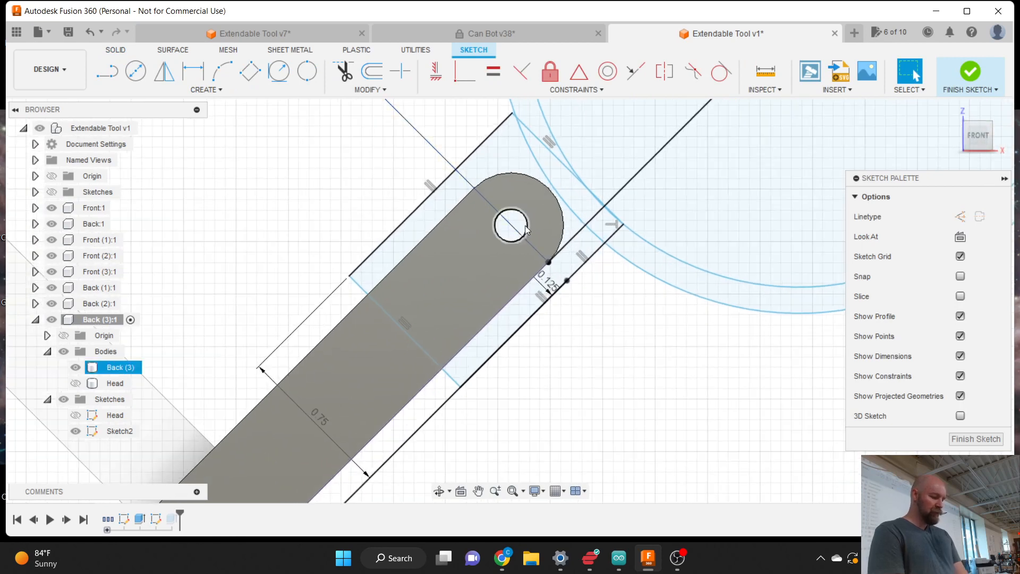
key("p")
left_click(526, 226)
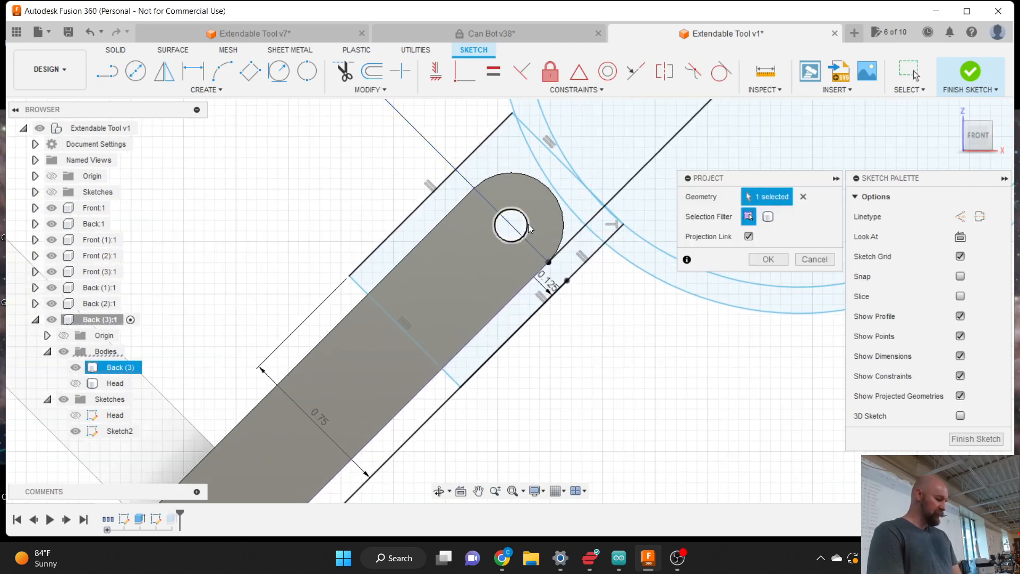
left_click(760, 259)
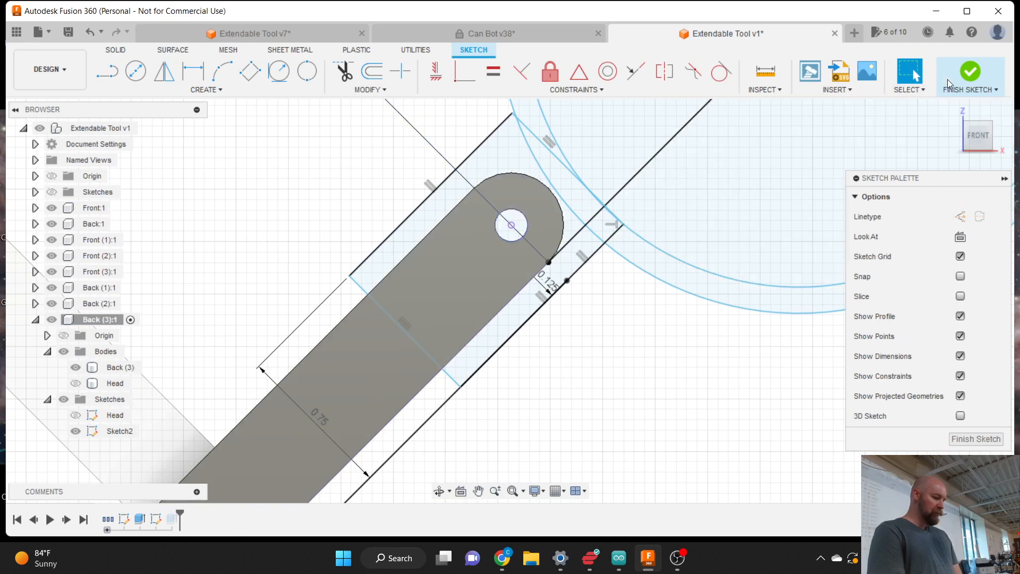
left_click(965, 78)
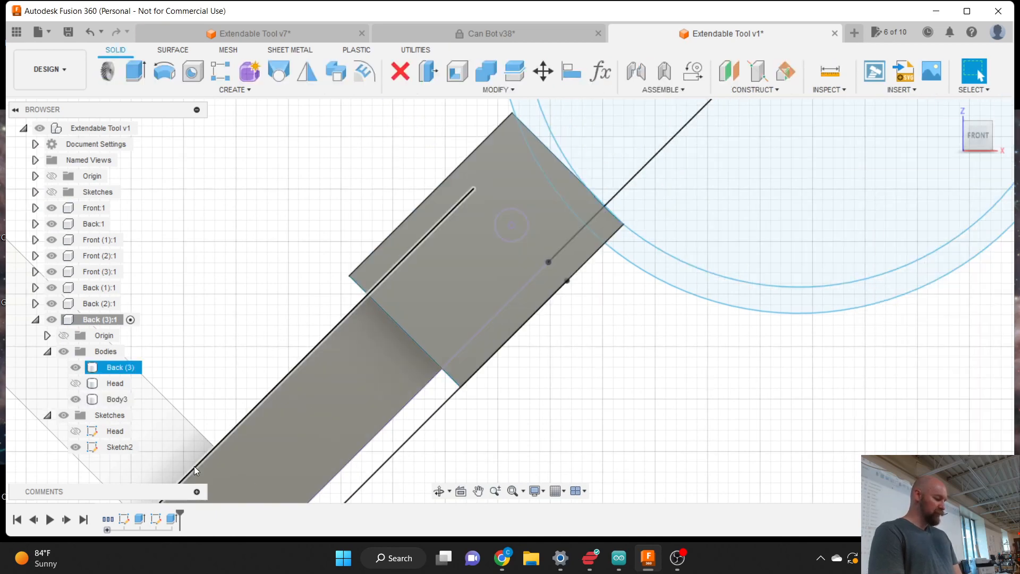
- Edit the head block extrusion and reselect three block regions around the pivot hole, excluding the circle
left_click(173, 518)
right_click(172, 517)
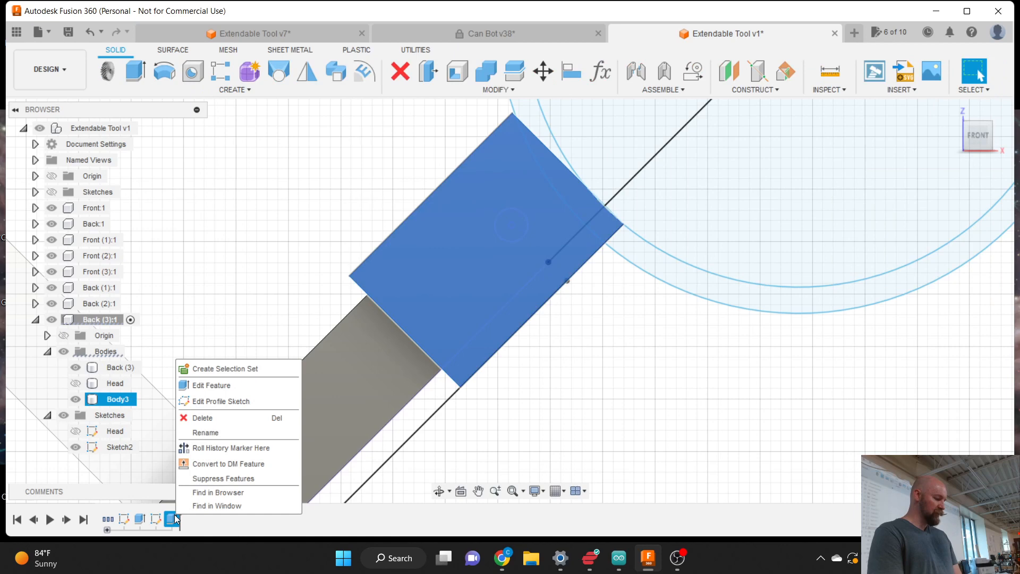
left_click(210, 385)
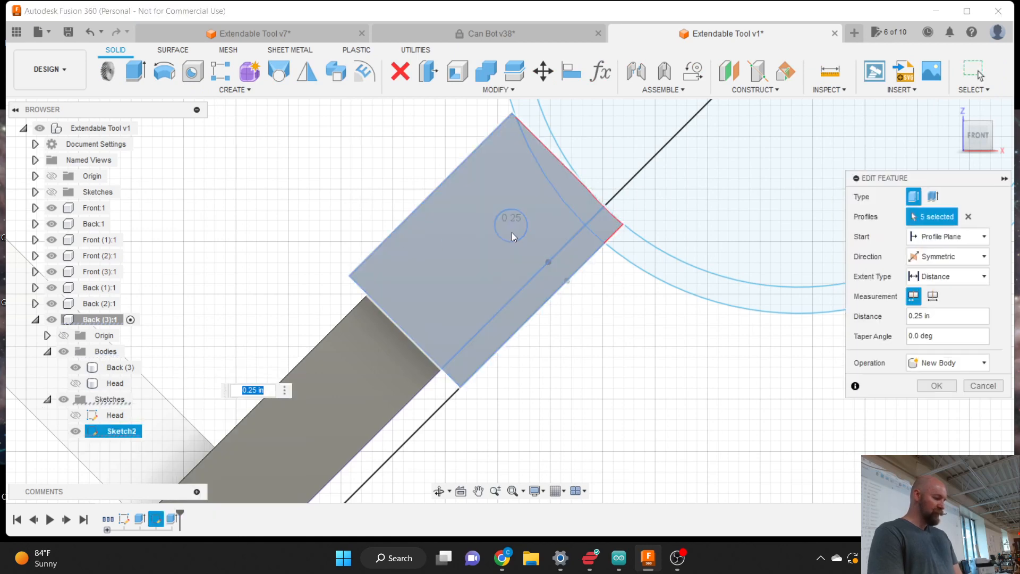
left_click(968, 216)
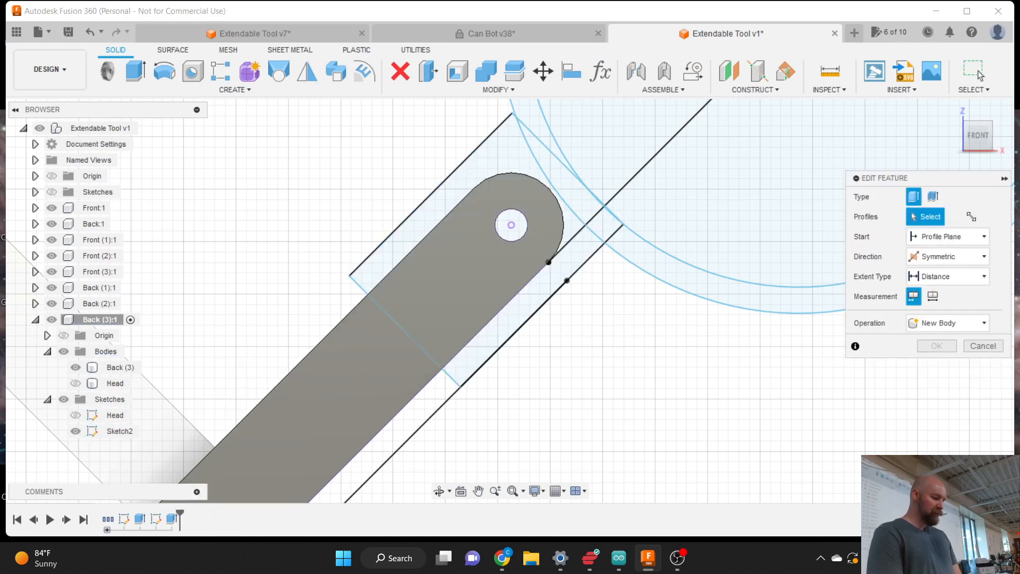
left_click(519, 195)
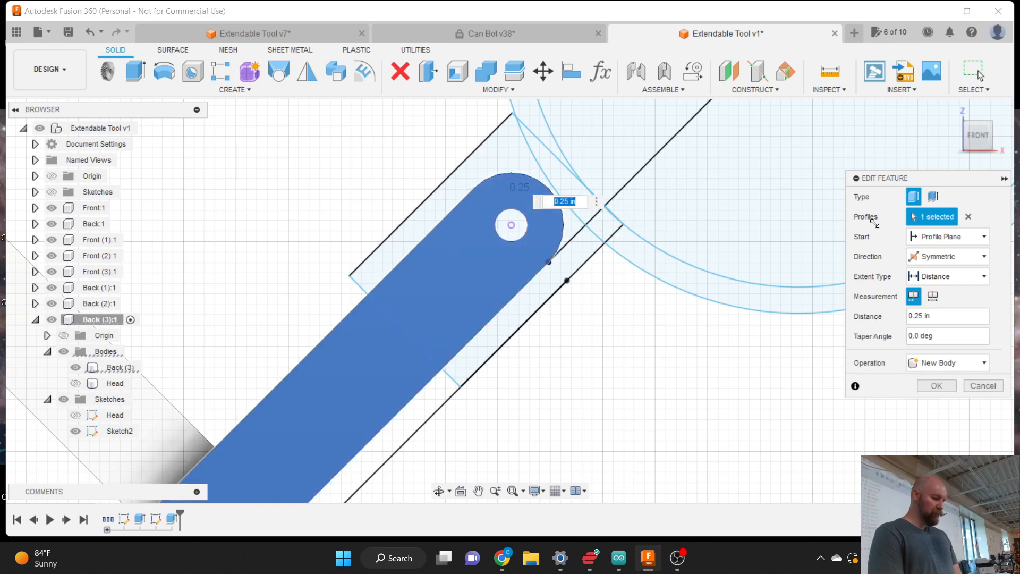
left_click(968, 216)
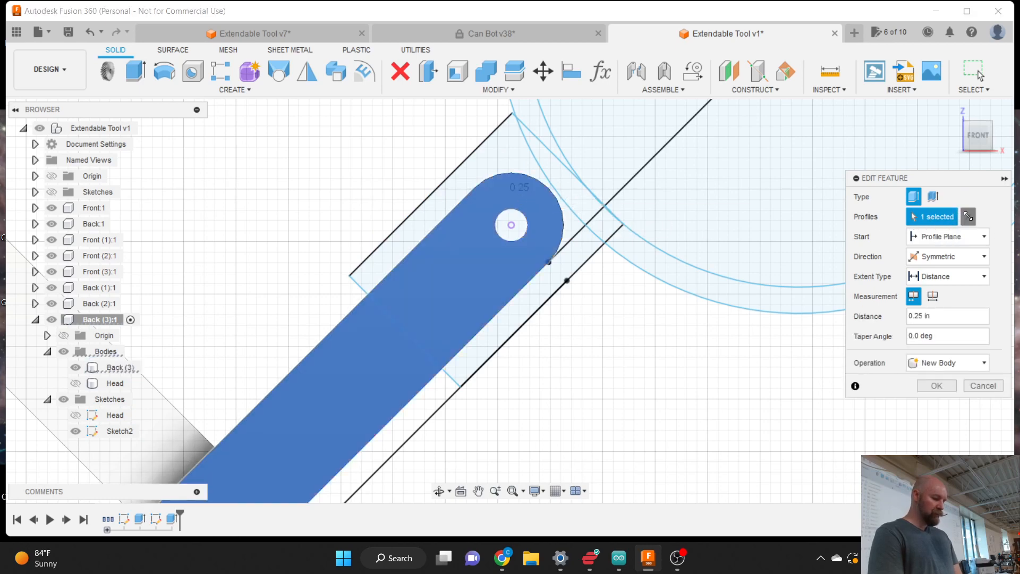
left_click(496, 162)
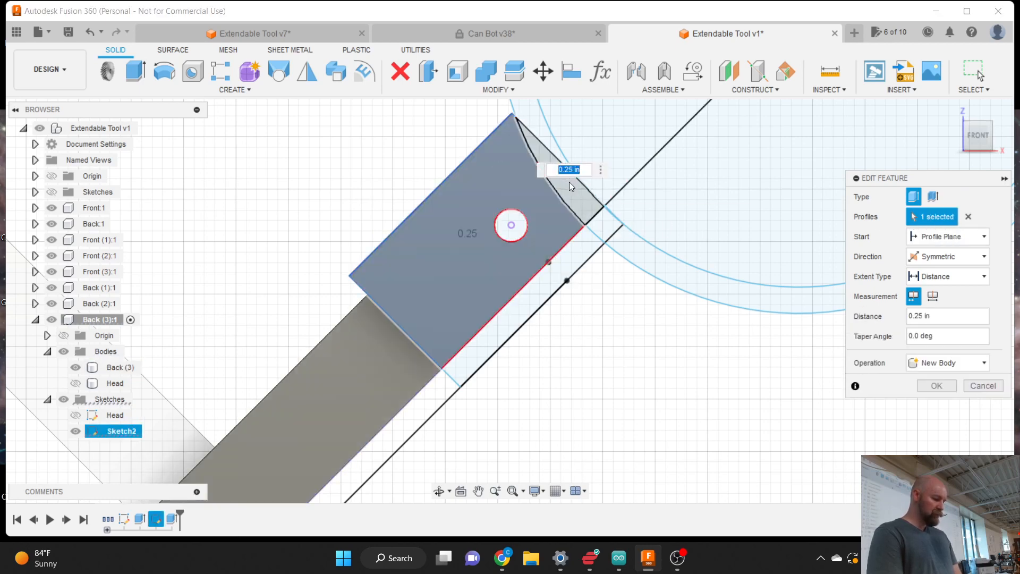
left_click(568, 182)
left_click(597, 221)
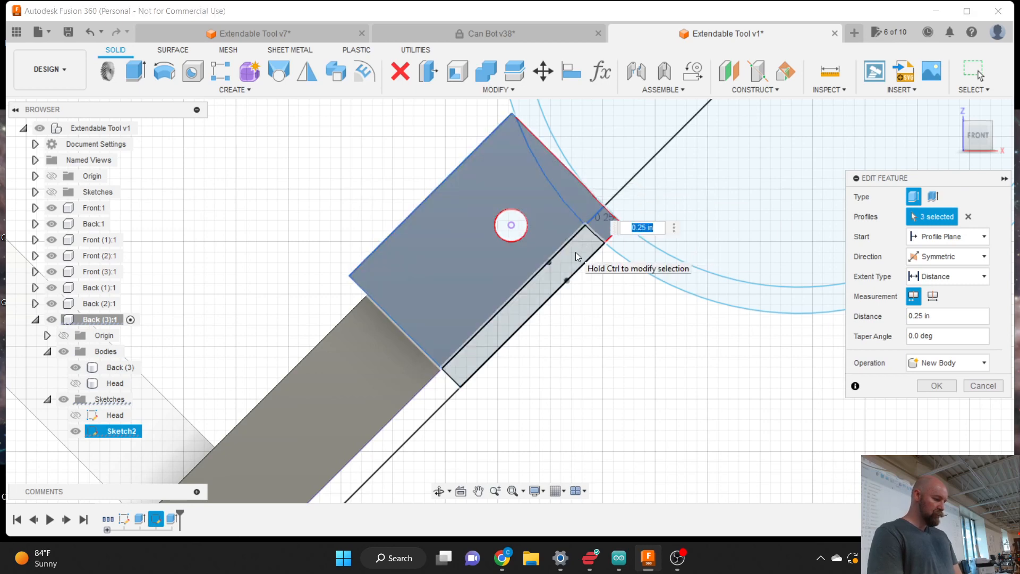
left_click(576, 252)
- Apply the edited extrusion so the pivot hole passes through the head block, then inspect it
left_click(937, 385)
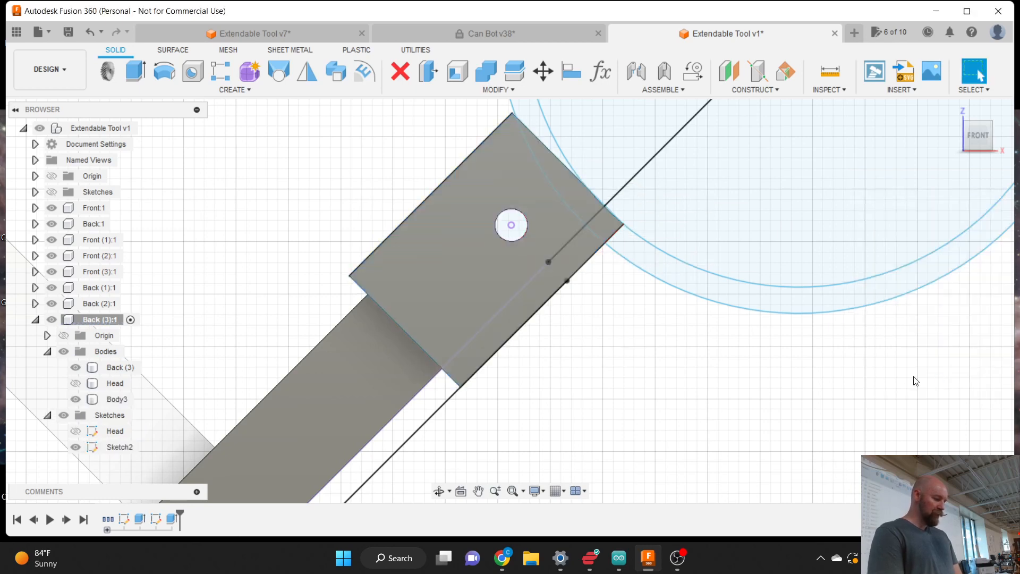
scroll(657, 369, "down", 5)
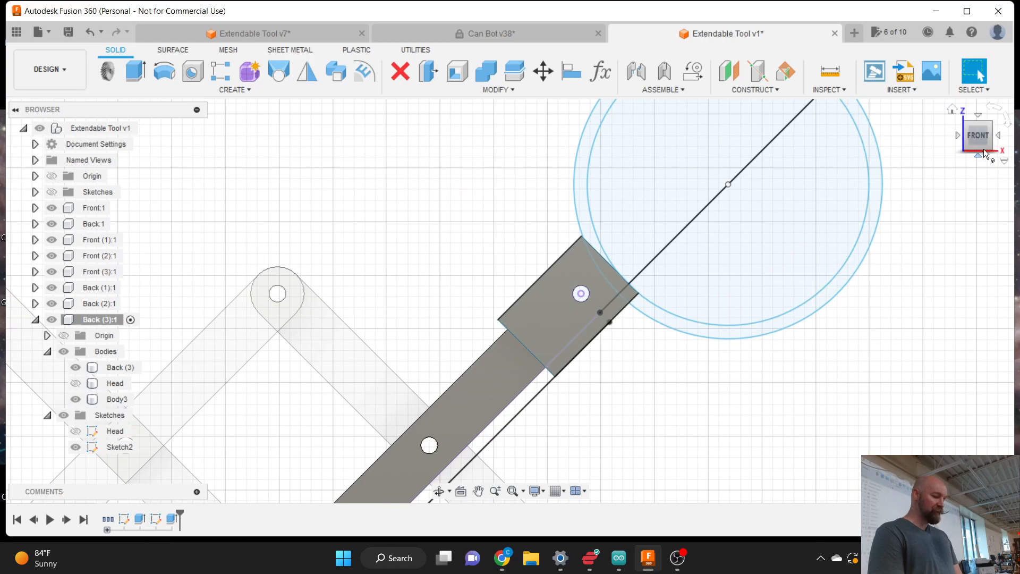
mouse_move(982, 143)
left_mouse_down()
mouse_move(874, 139)
mouse_move(960, 145)
left_mouse_up()
scroll(724, 191, "down", 2)
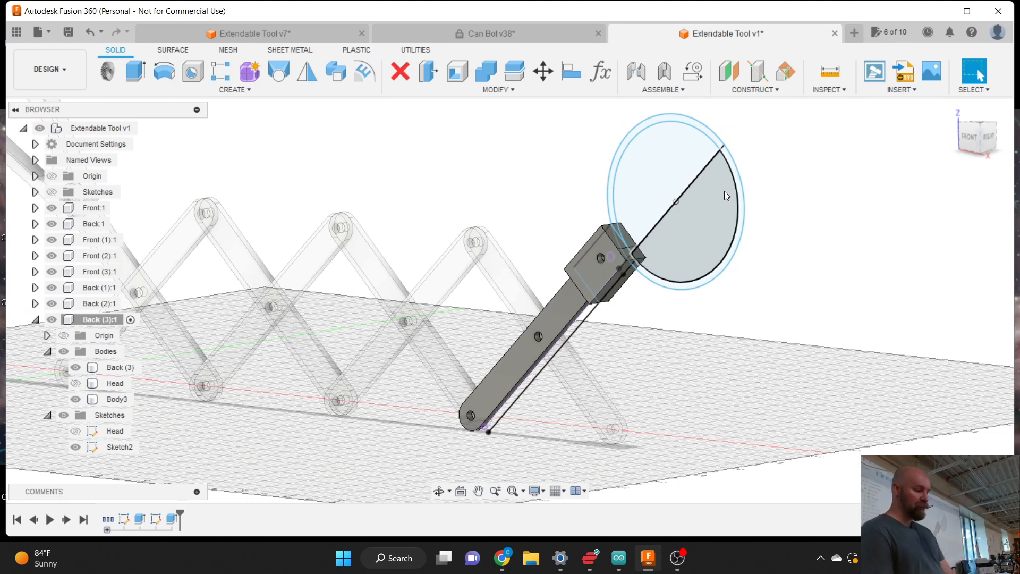
scroll(613, 203, "up", 2)
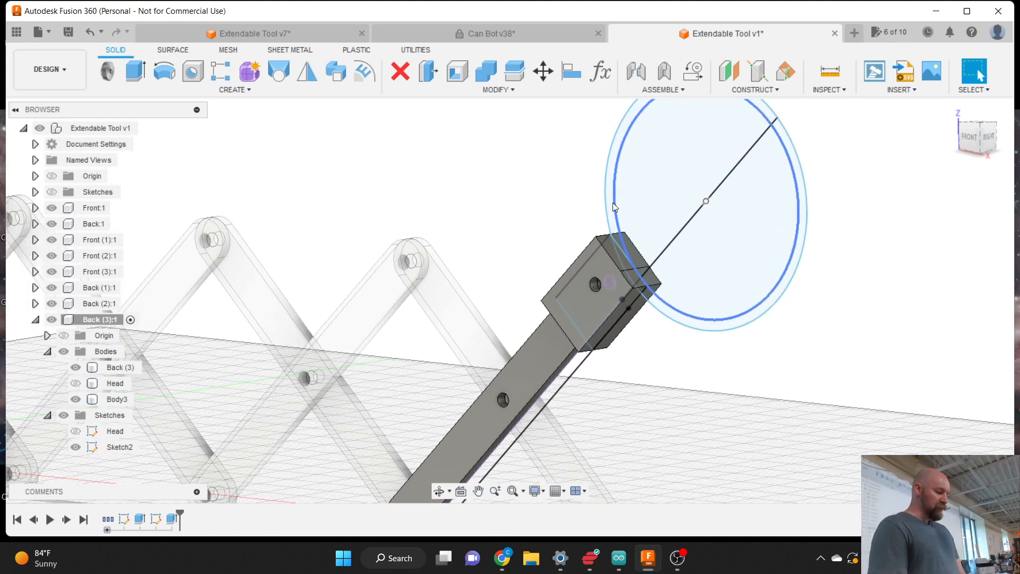
scroll(632, 390, "down", 1)
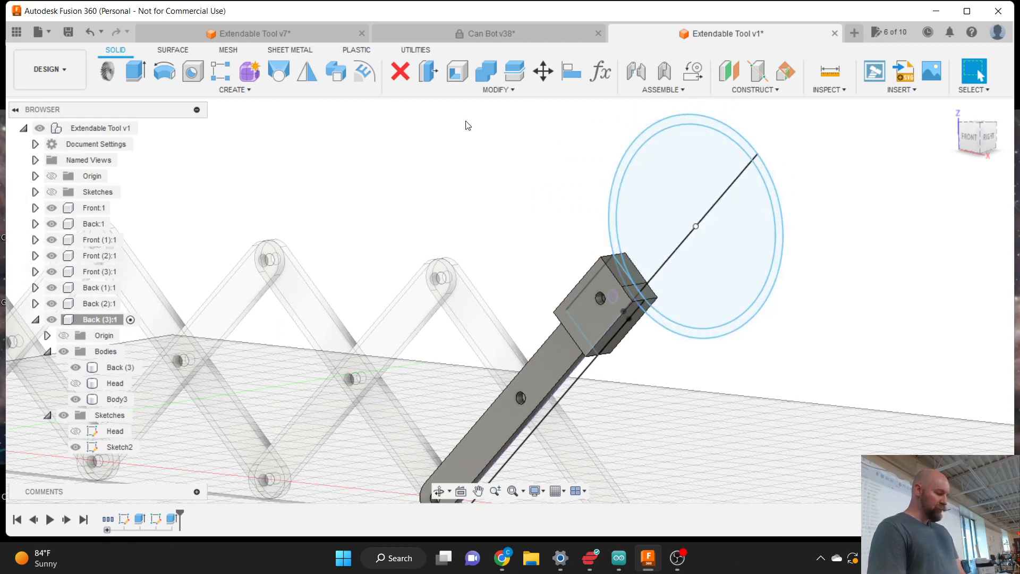
left_click(228, 90)
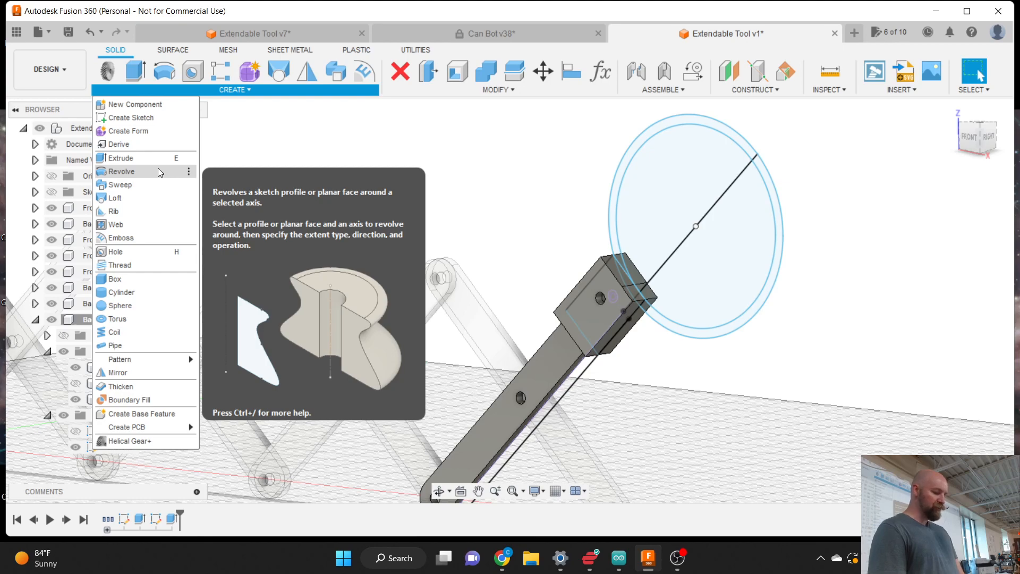
- Revolve the ring profile and small block-edge region 360° about the diagonal sketch line
left_click(159, 172)
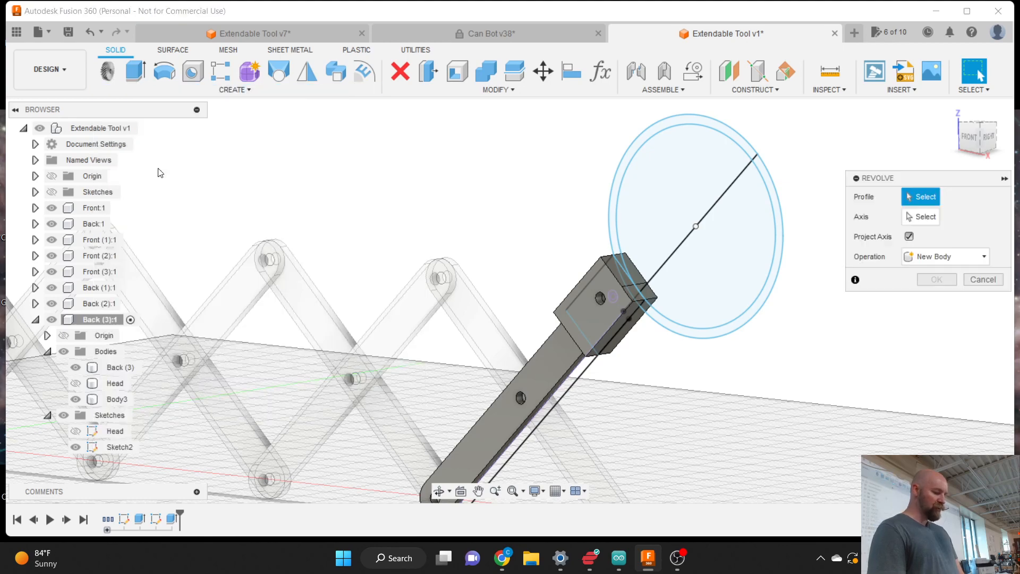
left_click(611, 219)
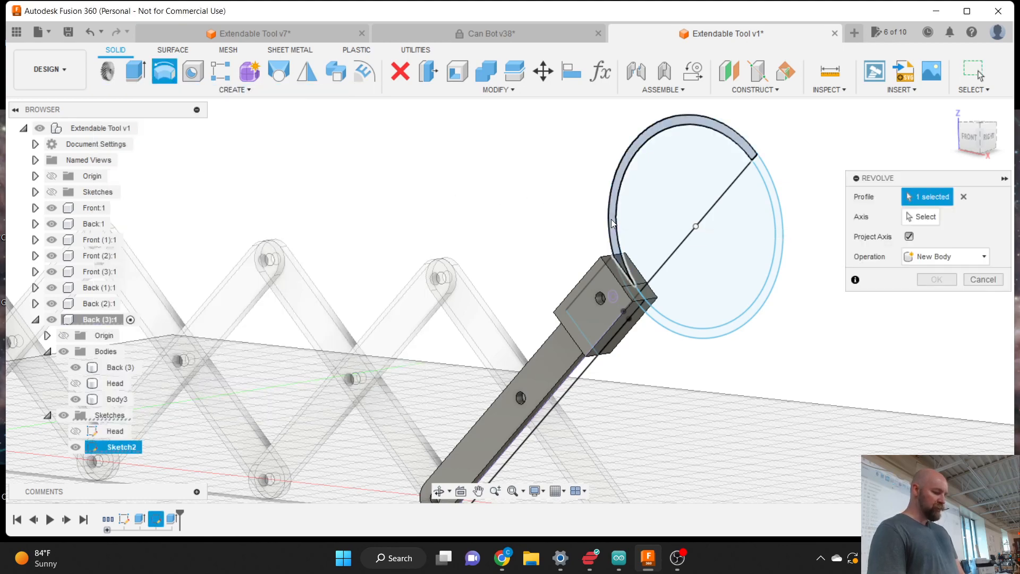
left_click(926, 217)
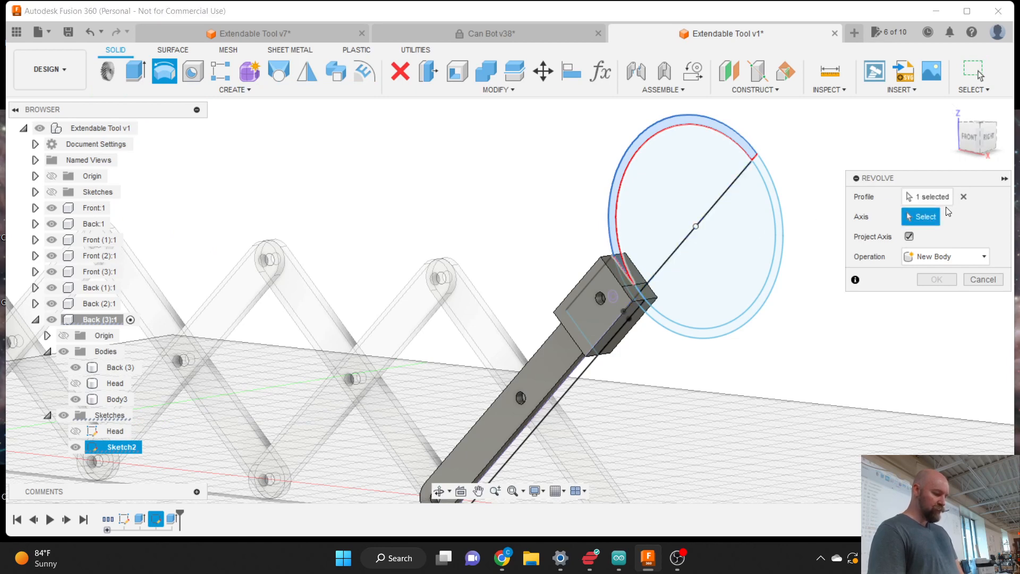
left_click(938, 194)
scroll(642, 266, "up", 3)
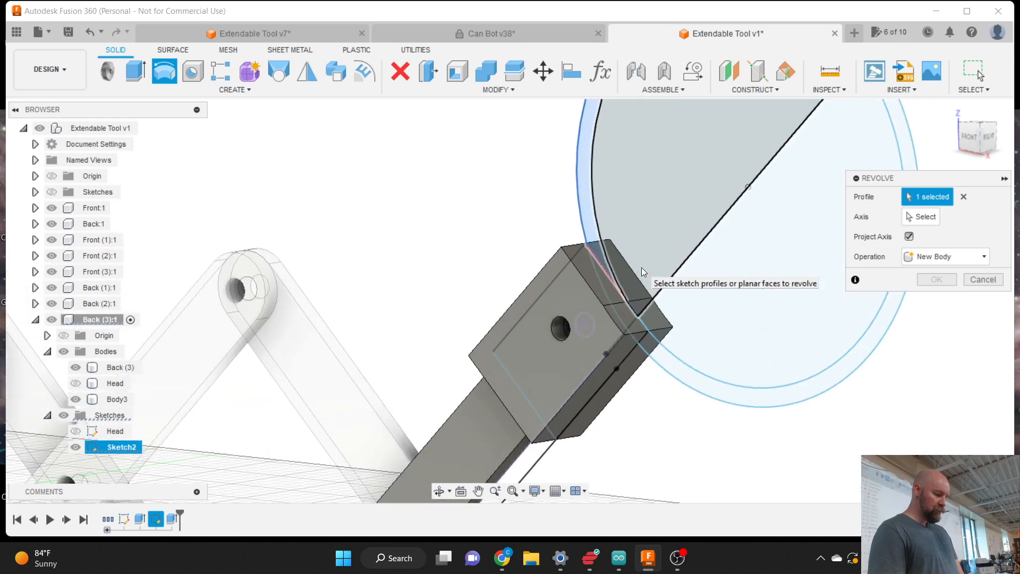
scroll(611, 288, "down", 2)
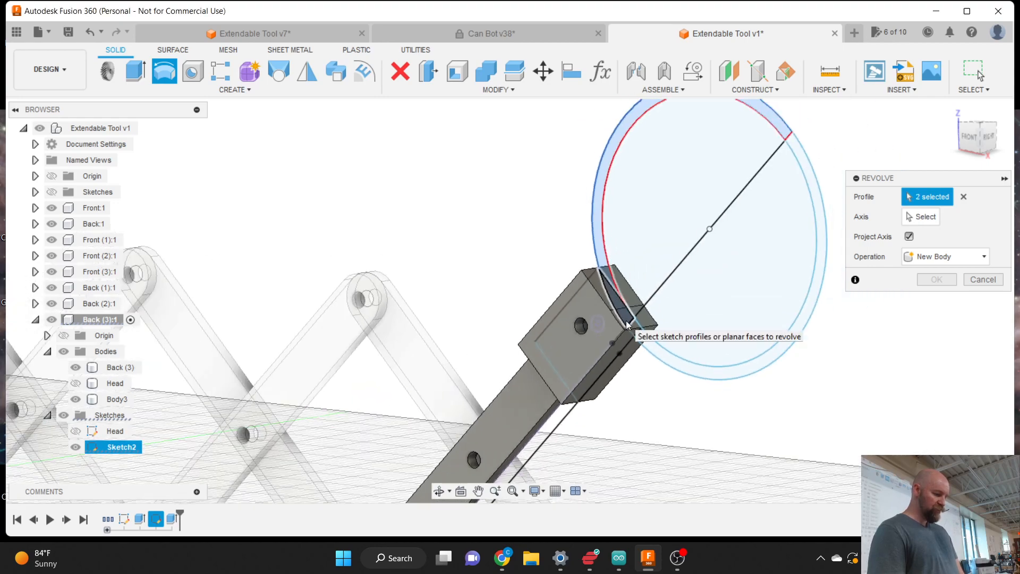
left_click(770, 267)
left_click(918, 218)
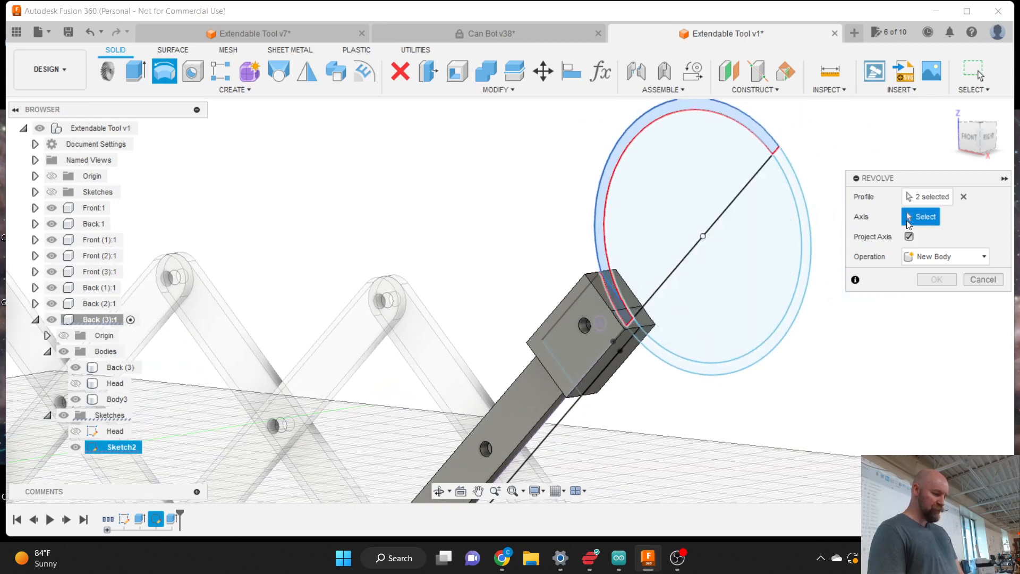
left_click(720, 218)
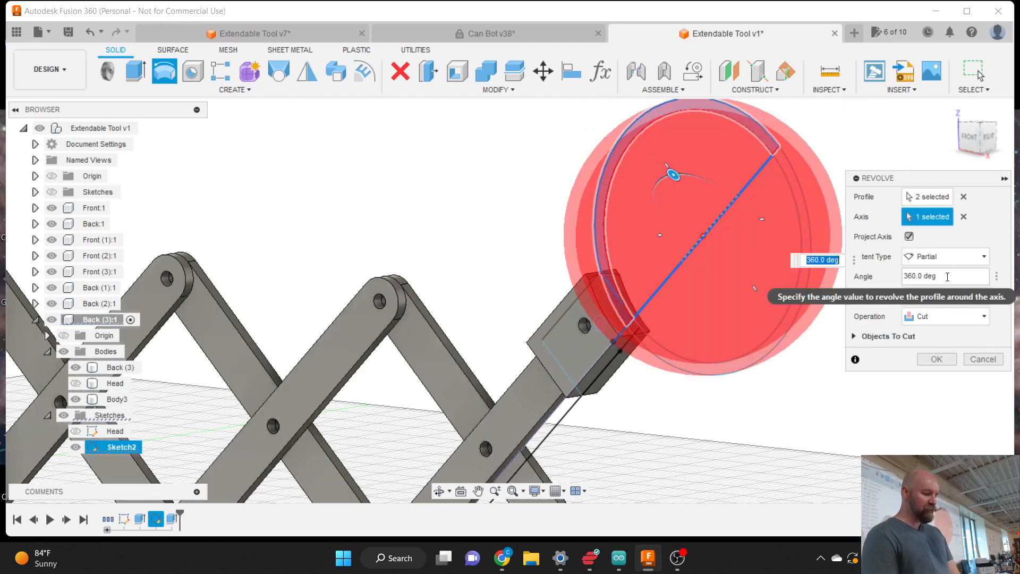
- Change the revolve angle to 75 deg with a Symmetric direction, checking it from the right view
left_click(947, 276)
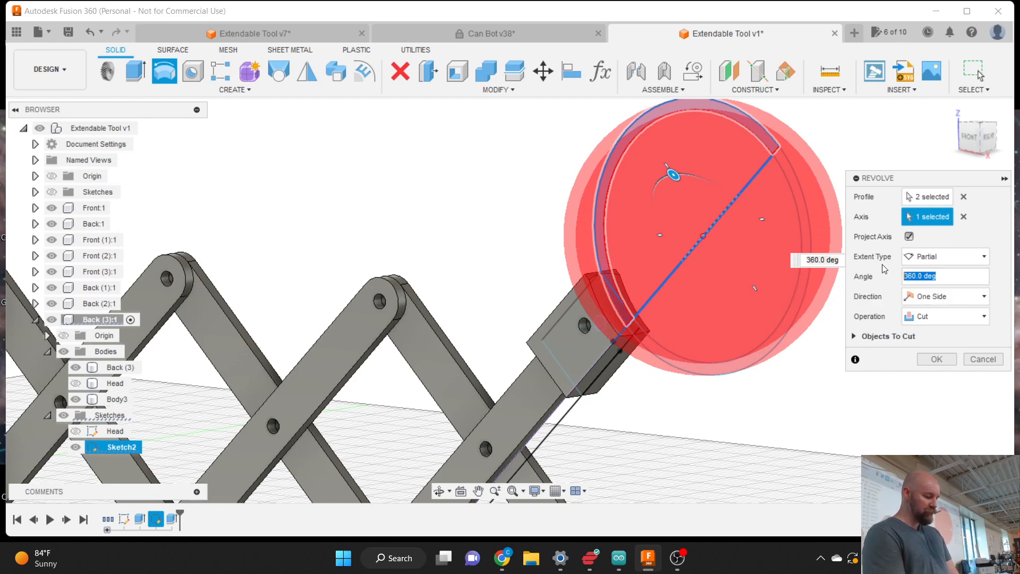
type("90")
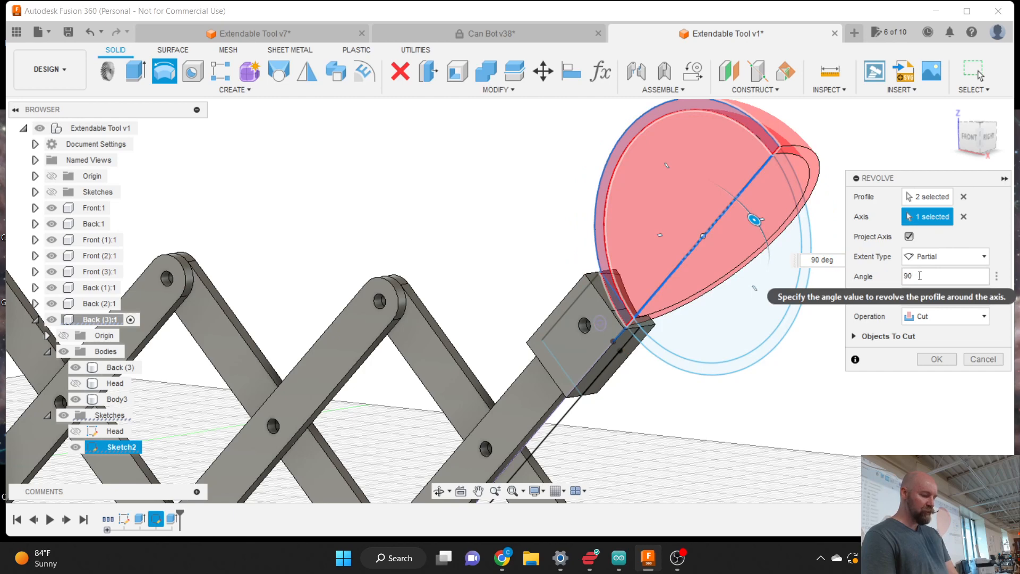
left_click_drag(921, 275, 887, 275)
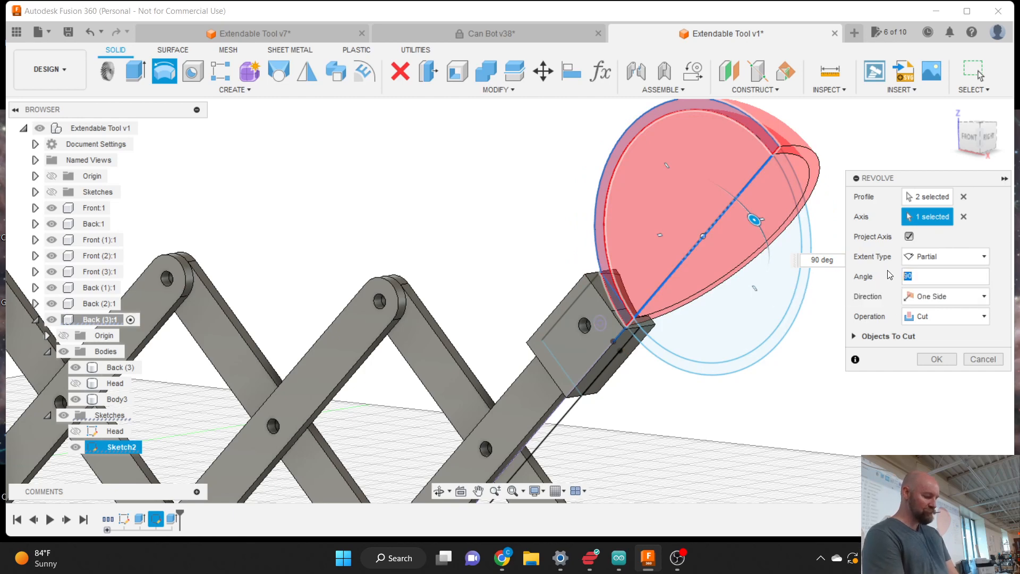
type("75")
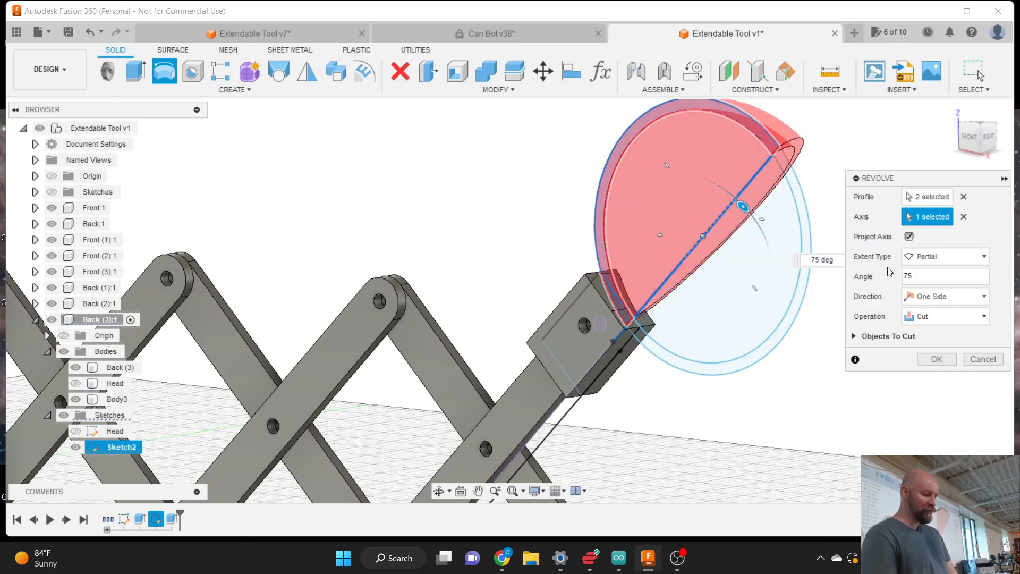
left_click(948, 296)
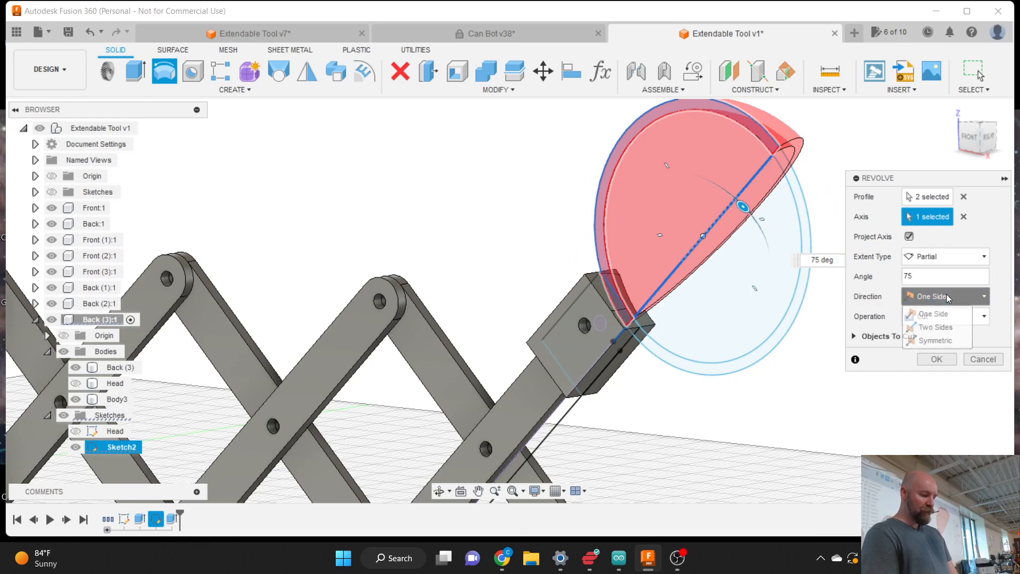
left_click(944, 341)
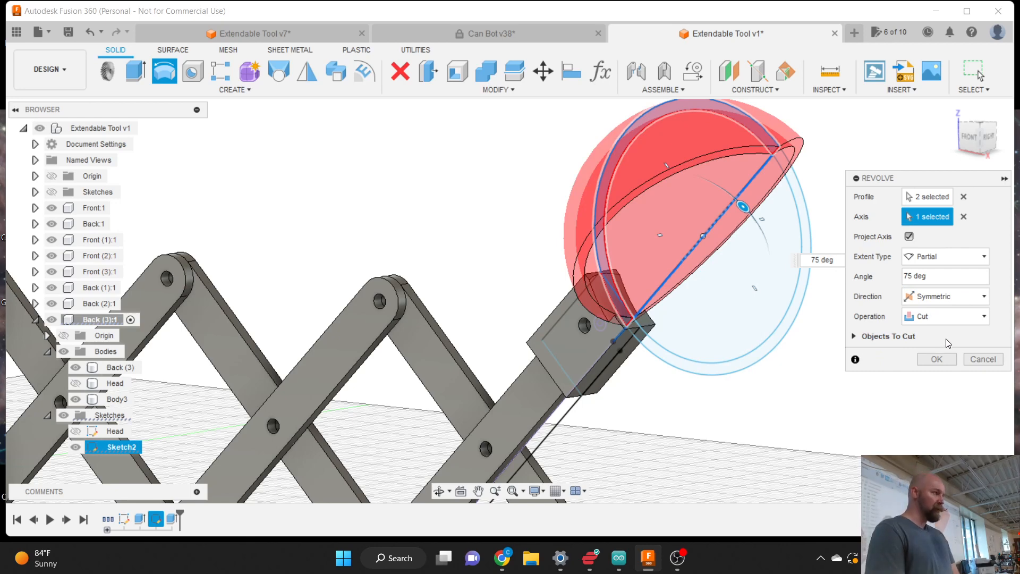
left_click(984, 154)
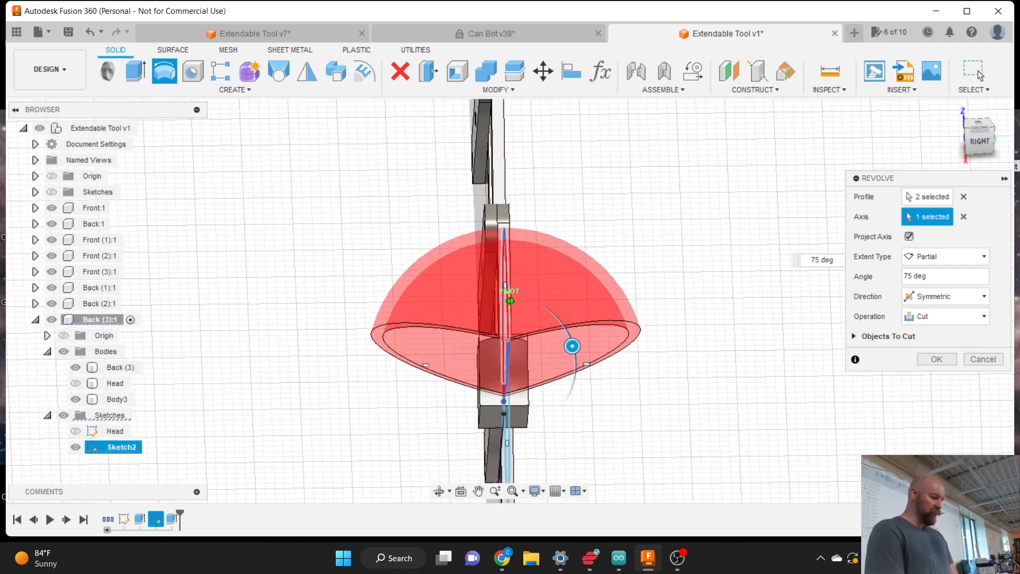
mouse_move(494, 260)
middle_mouse_down("shift")
mouse_move(682, 210)
mouse_move(696, 193)
middle_mouse_up("shift")
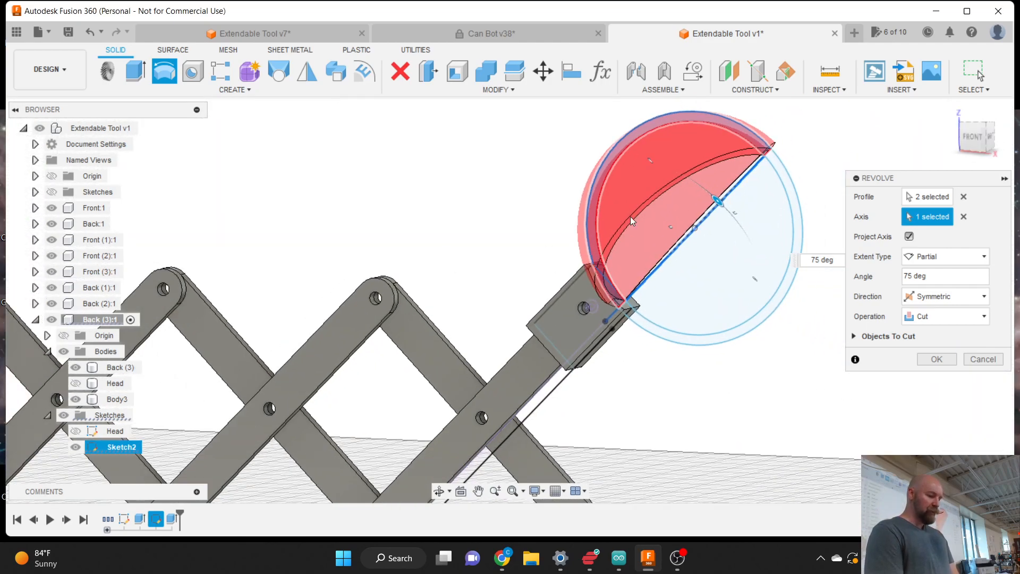
left_click(930, 316)
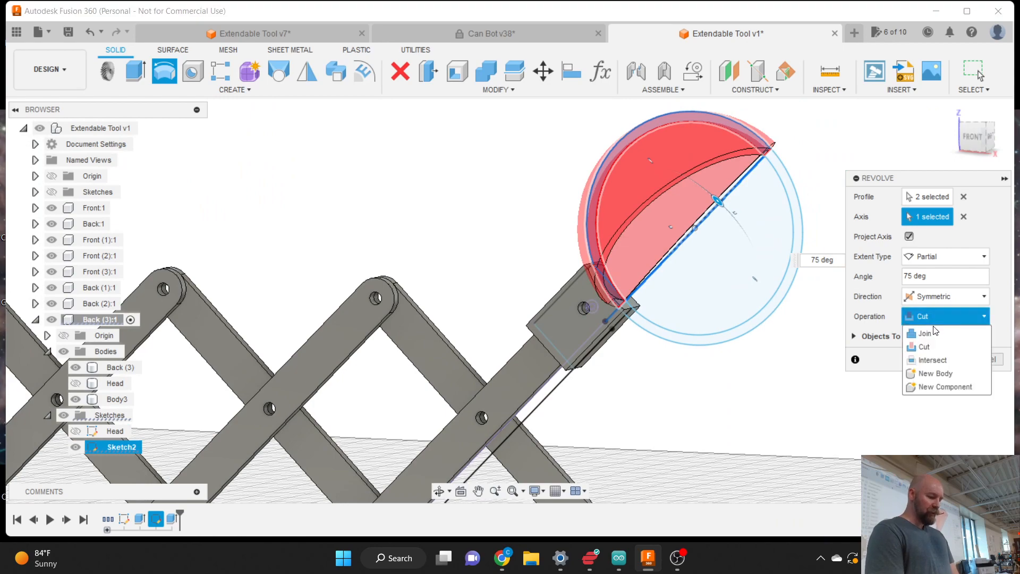
- Set the revolve operation to Join after briefly trying New Body
left_click(927, 333)
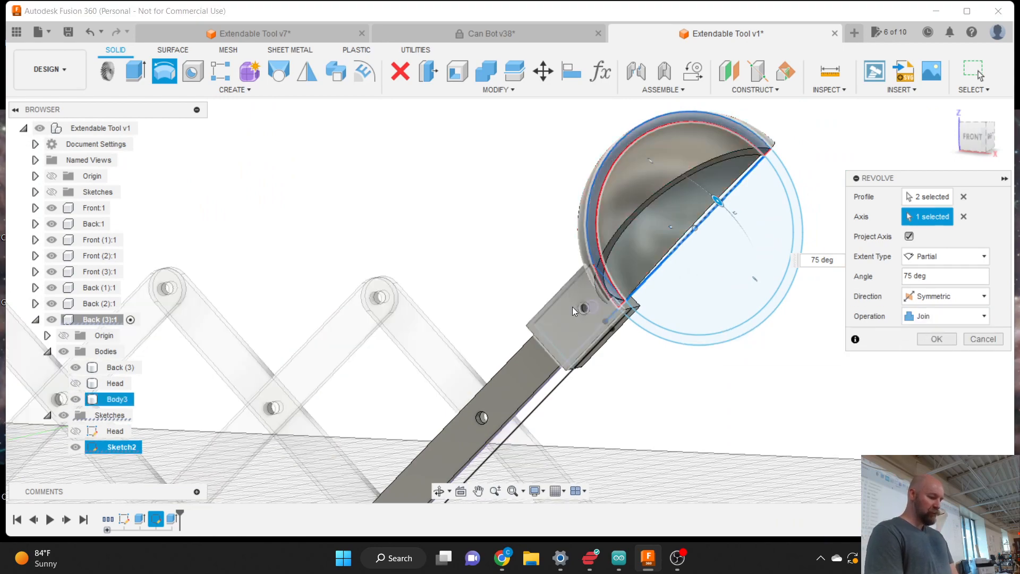
scroll(467, 270, "down", 2)
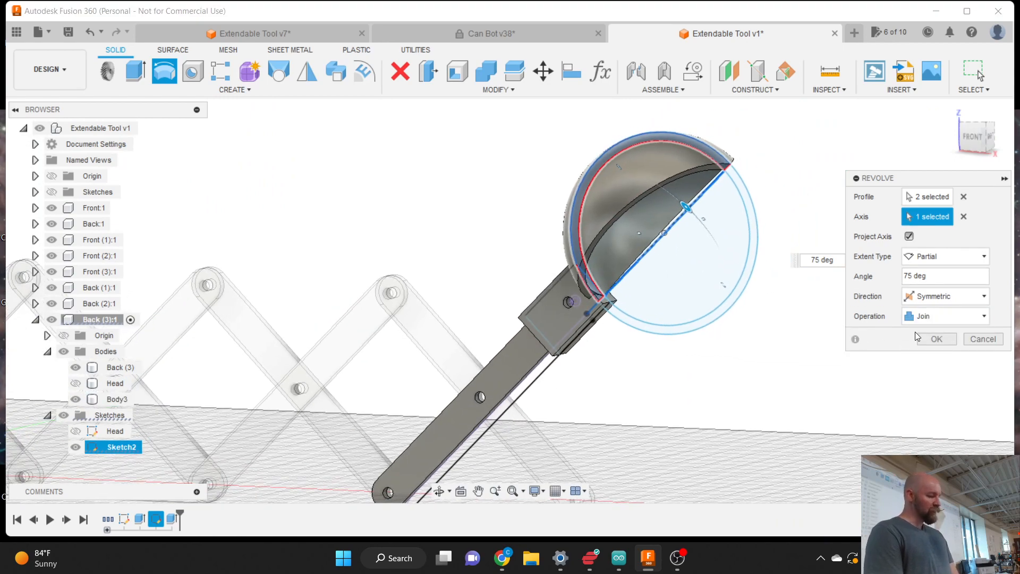
left_click(932, 317)
left_click(929, 371)
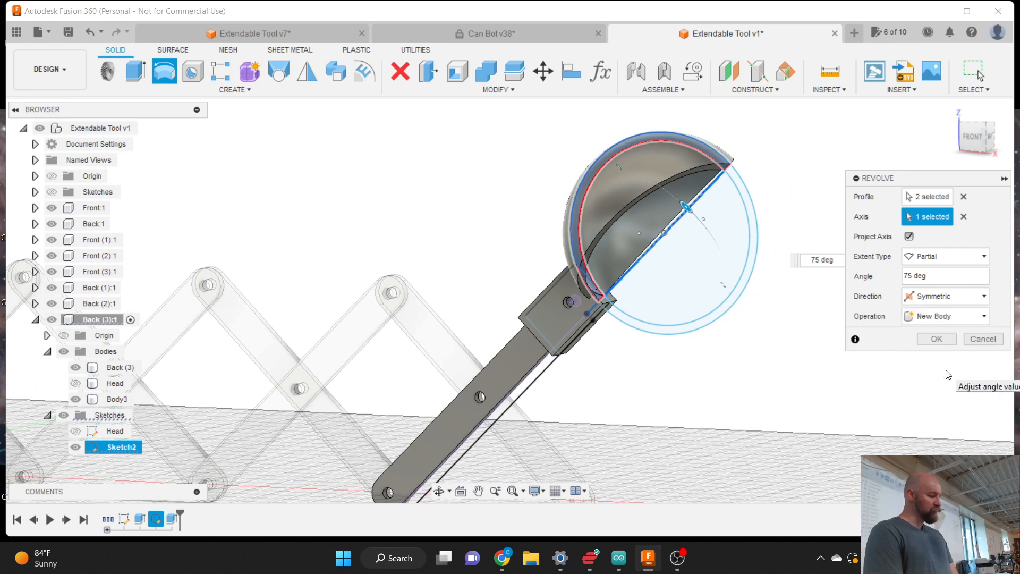
left_click(932, 318)
left_click(931, 338)
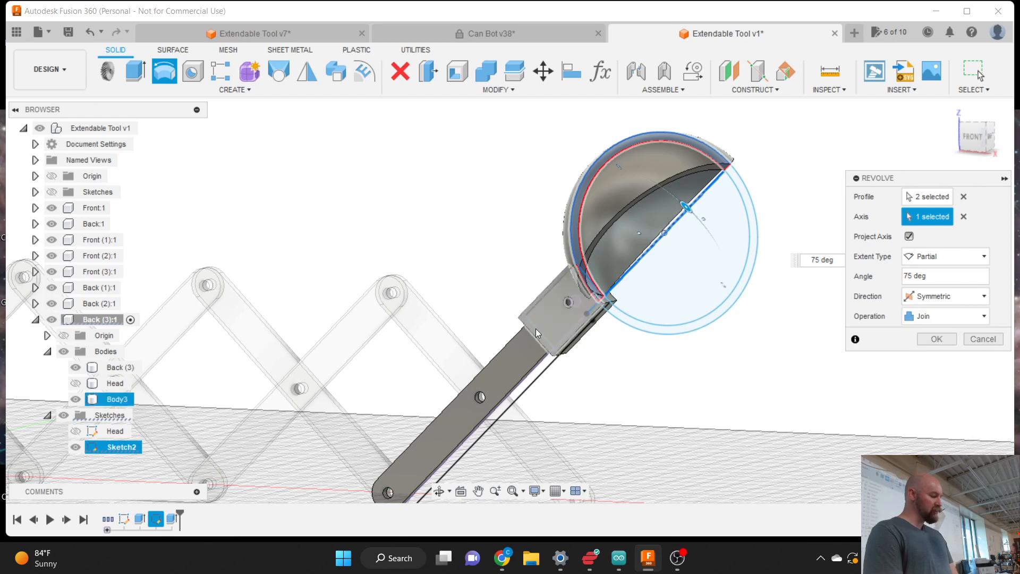
- Hide the Back (3) bar body and create the 75° symmetric revolved scoop
left_click(76, 367)
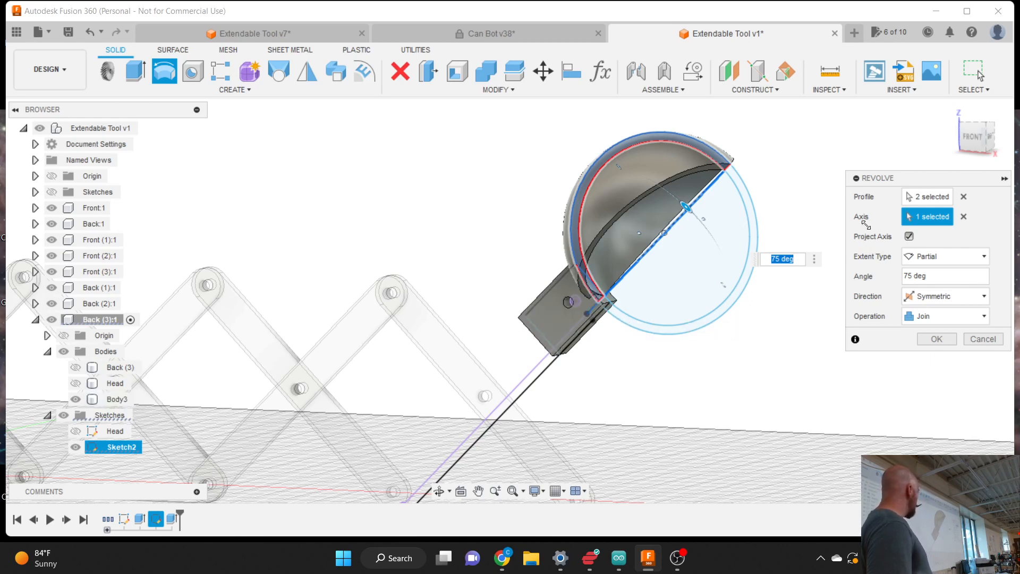
left_click_drag(894, 178, 790, 194)
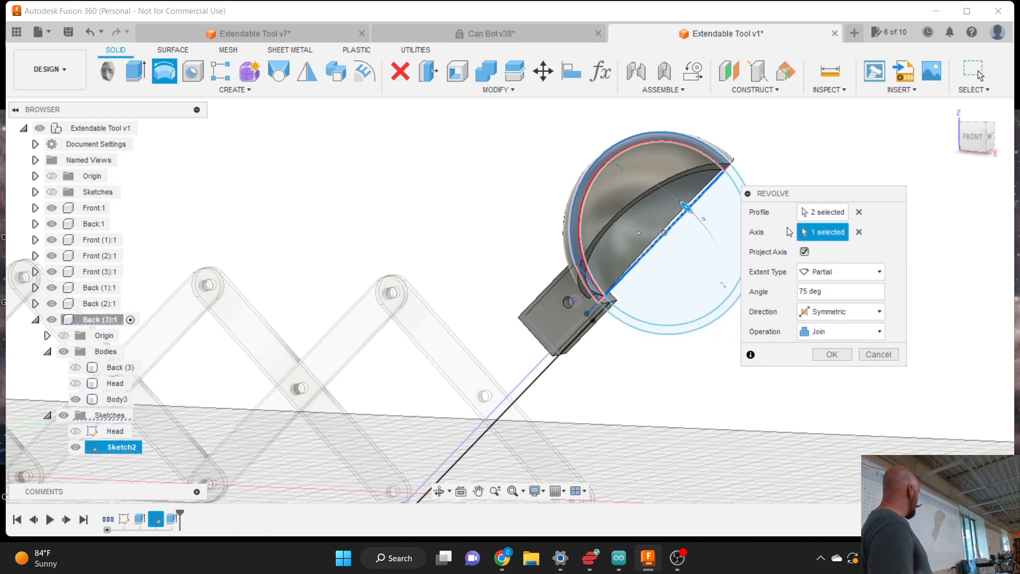
left_click(832, 355)
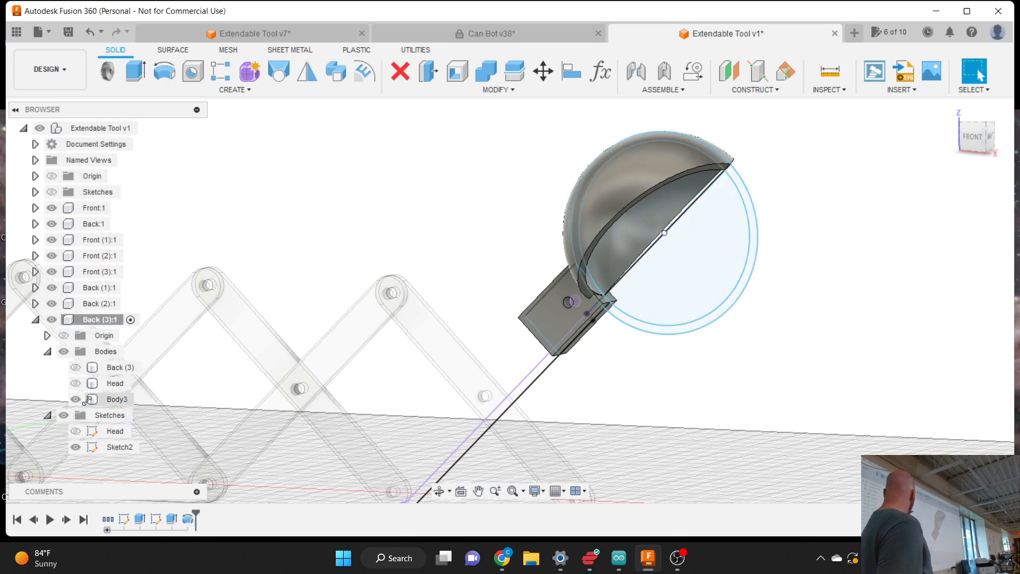
left_click(79, 366)
- Unhide Back (3) and rename the head body Body3 to 'Scoop'
left_click(77, 366)
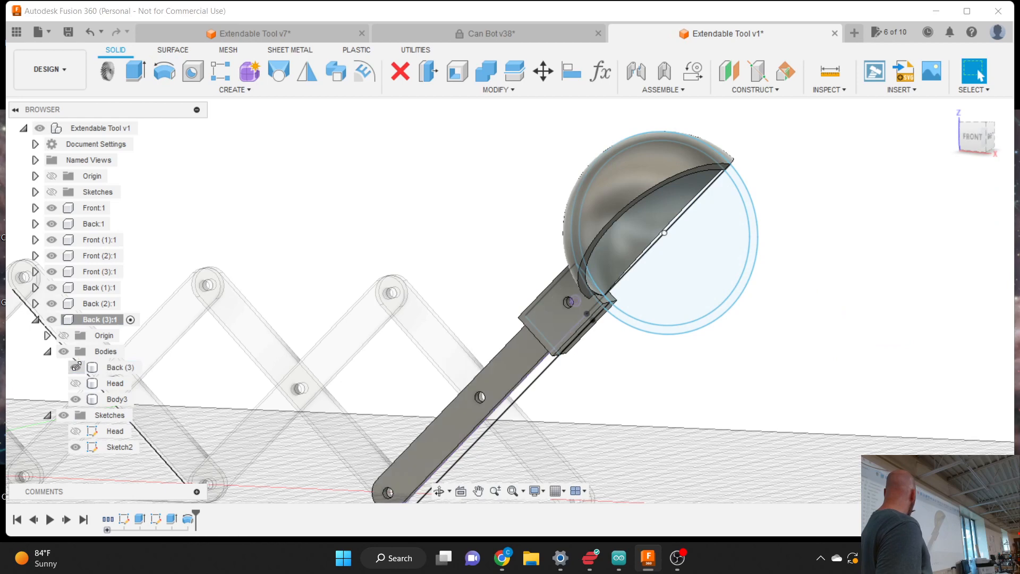
left_click(115, 399)
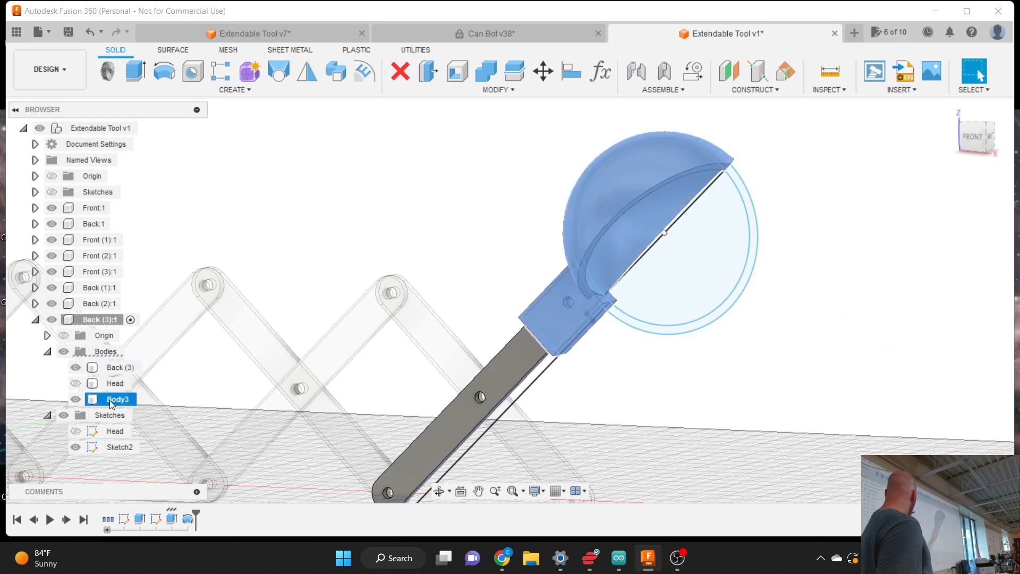
double_click(109, 399)
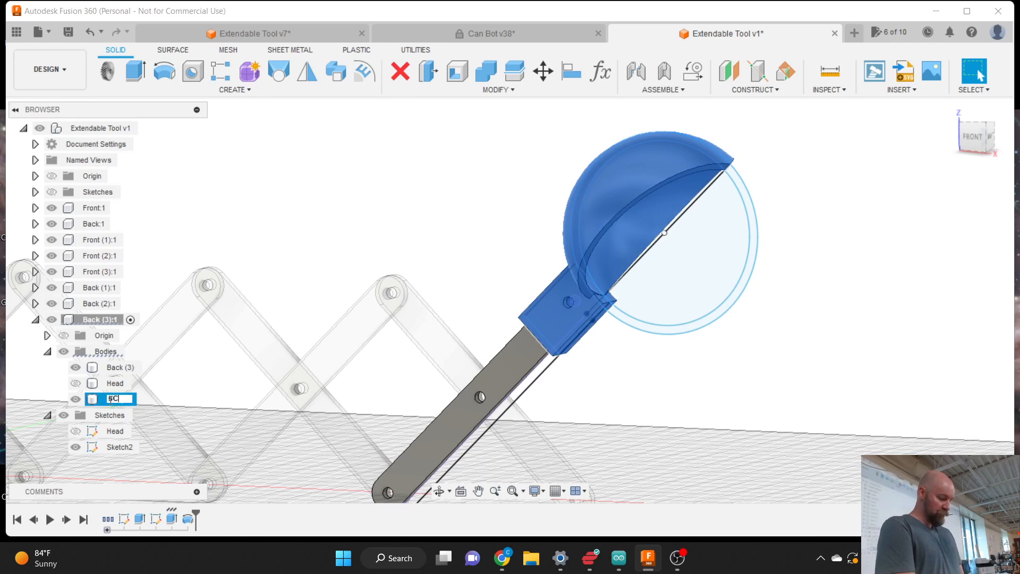
key("Return")
double_click(113, 399)
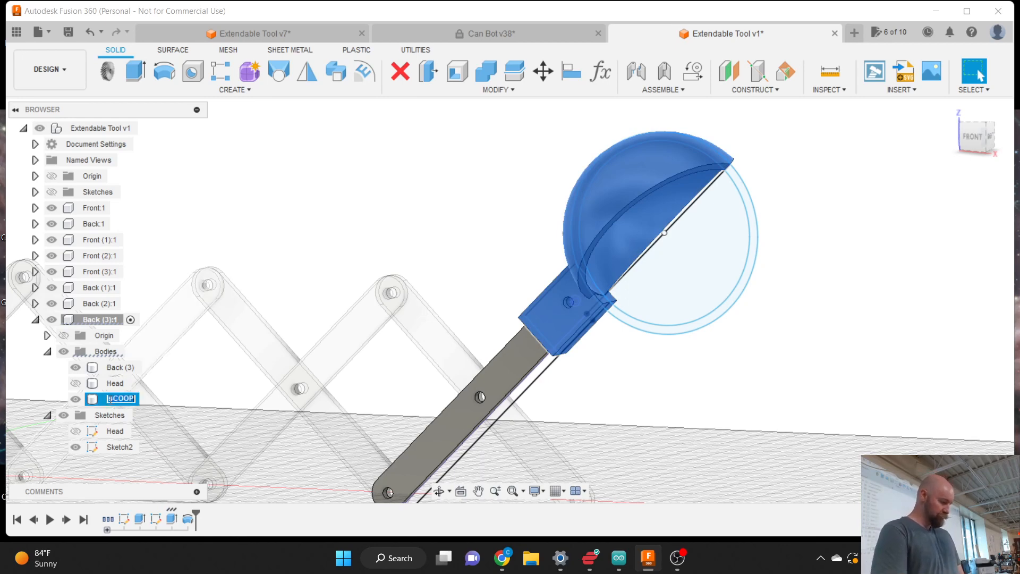
type("sC")
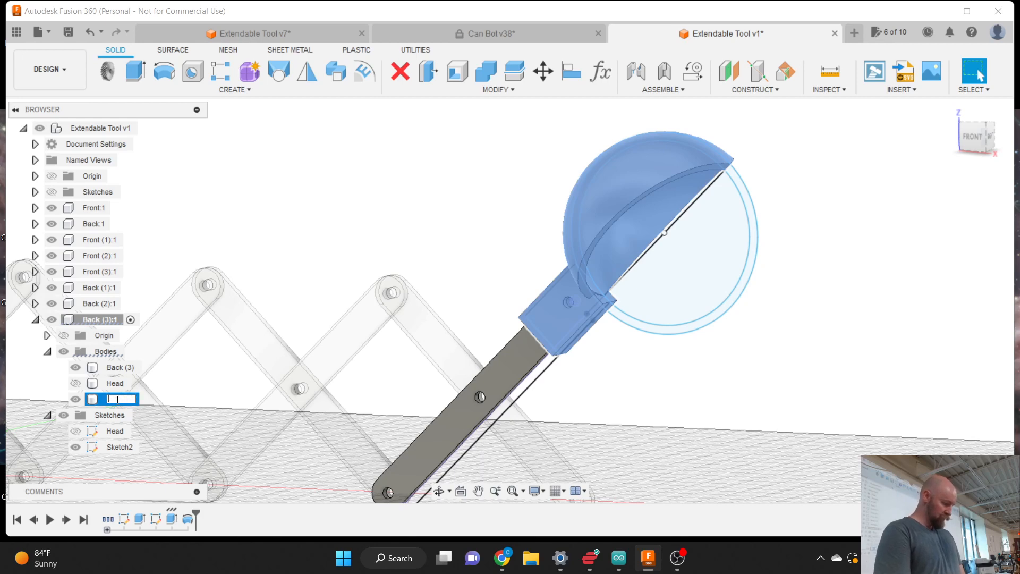
key("Return")
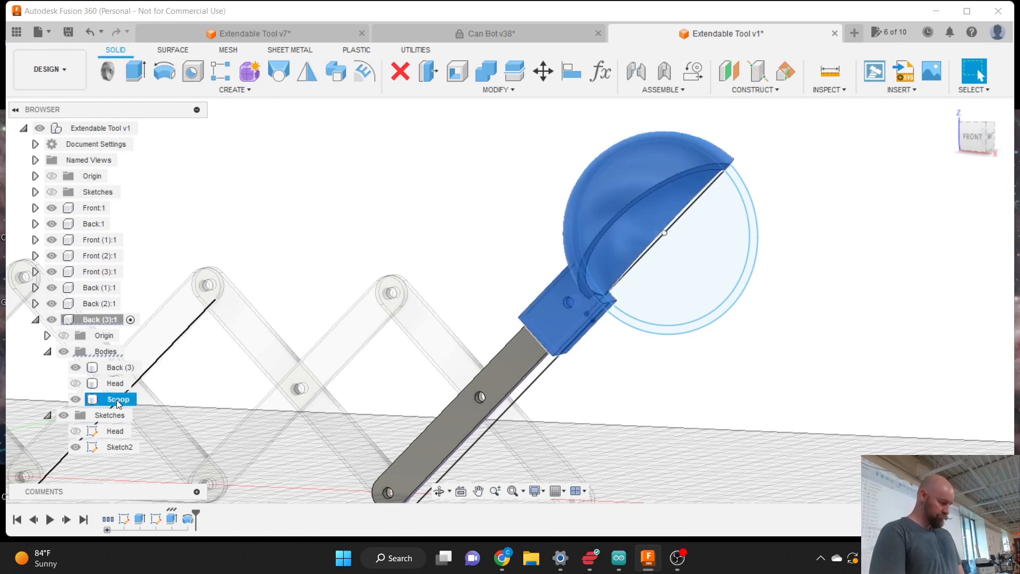
left_click(502, 199)
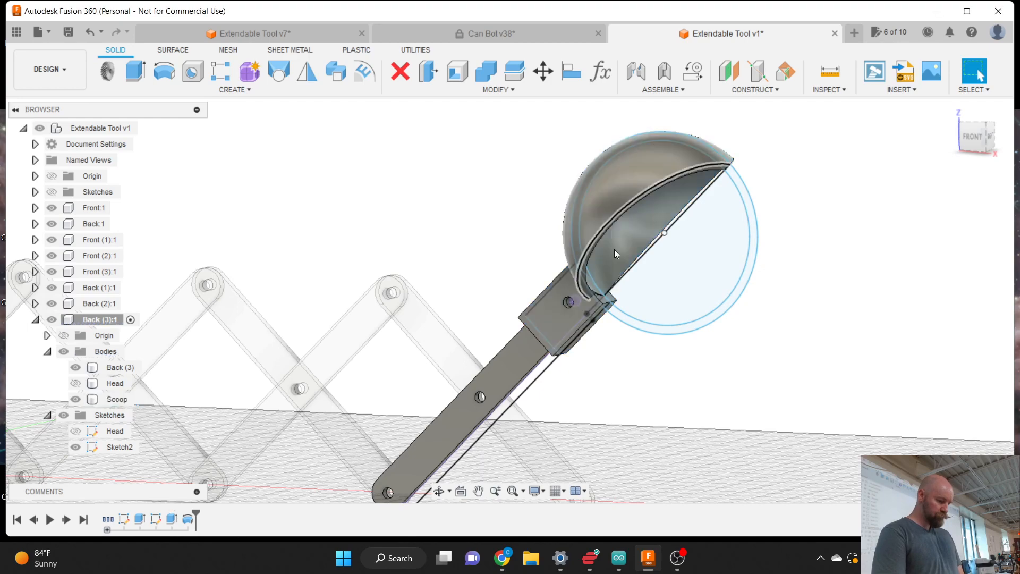
- Orbit and switch between front and angled views to inspect the Scoop body and its rim edge
scroll(775, 333, "down", 3)
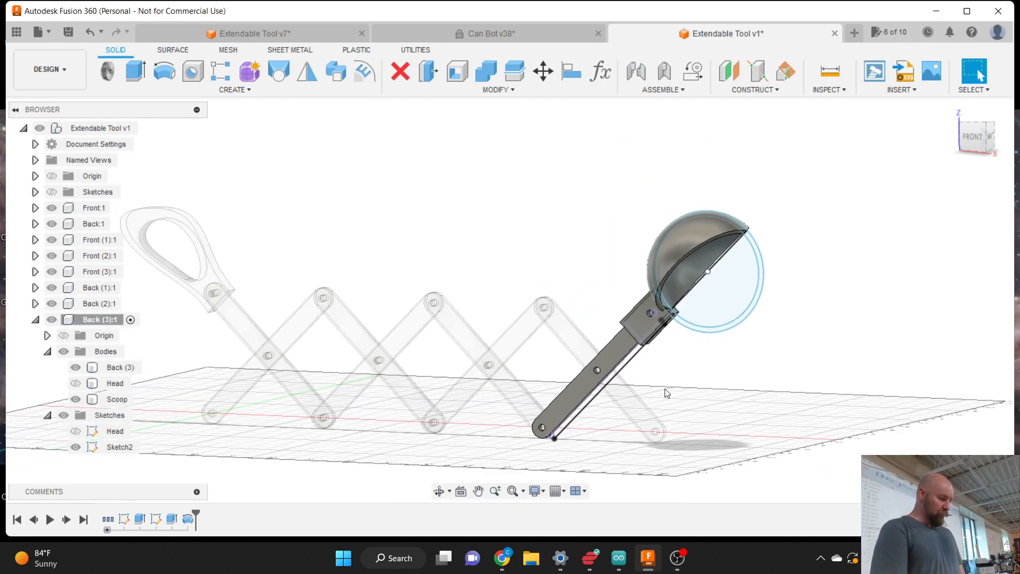
scroll(666, 393, "up", 2)
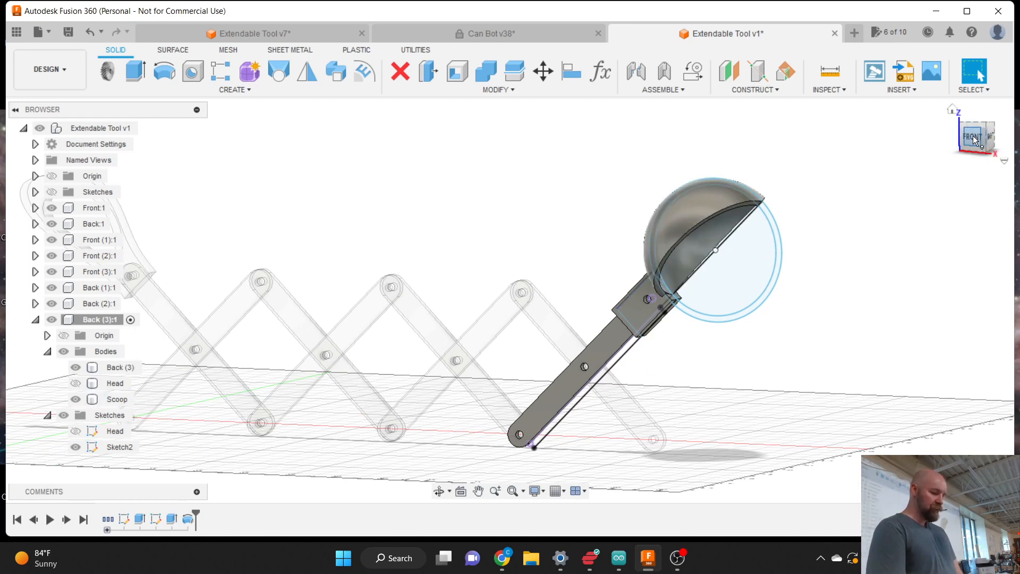
mouse_move(979, 137)
left_mouse_down()
mouse_move(1019, 140)
mouse_move(987, 153)
mouse_move(976, 142)
left_mouse_up()
scroll(863, 311, "down", 2)
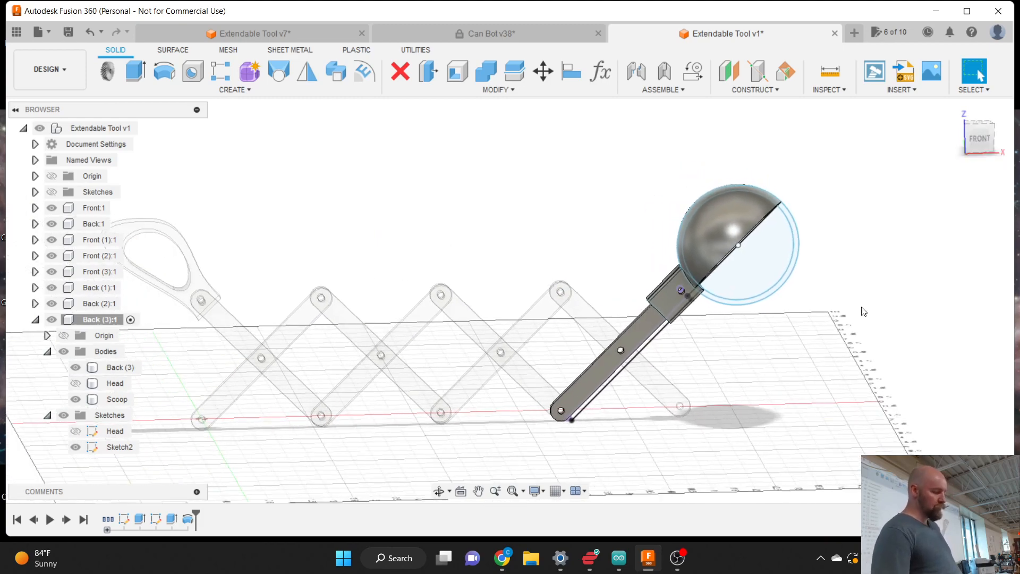
mouse_move(979, 139)
left_mouse_down()
mouse_move(908, 151)
mouse_move(880, 139)
mouse_move(979, 145)
left_mouse_up()
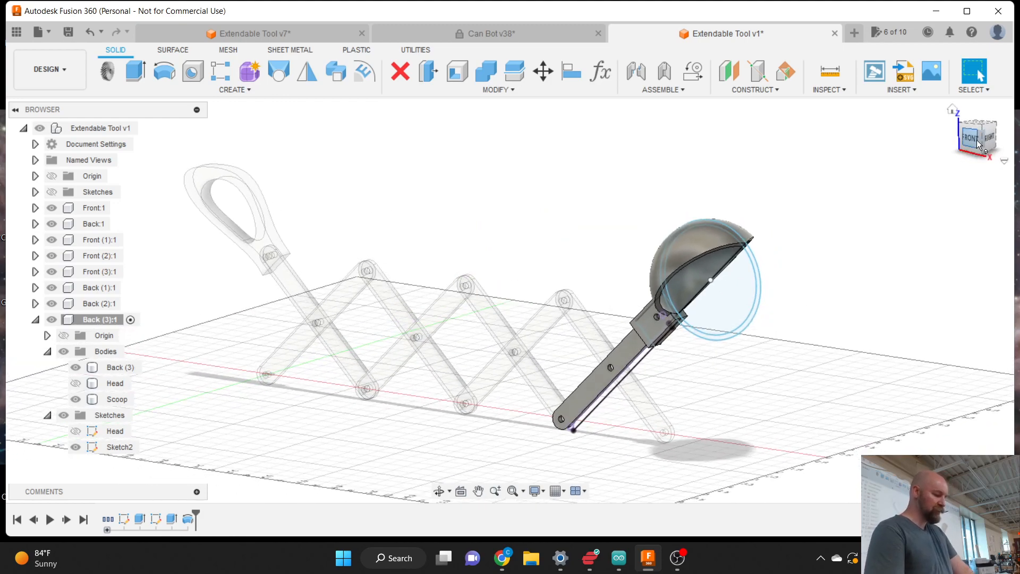
left_click(750, 235)
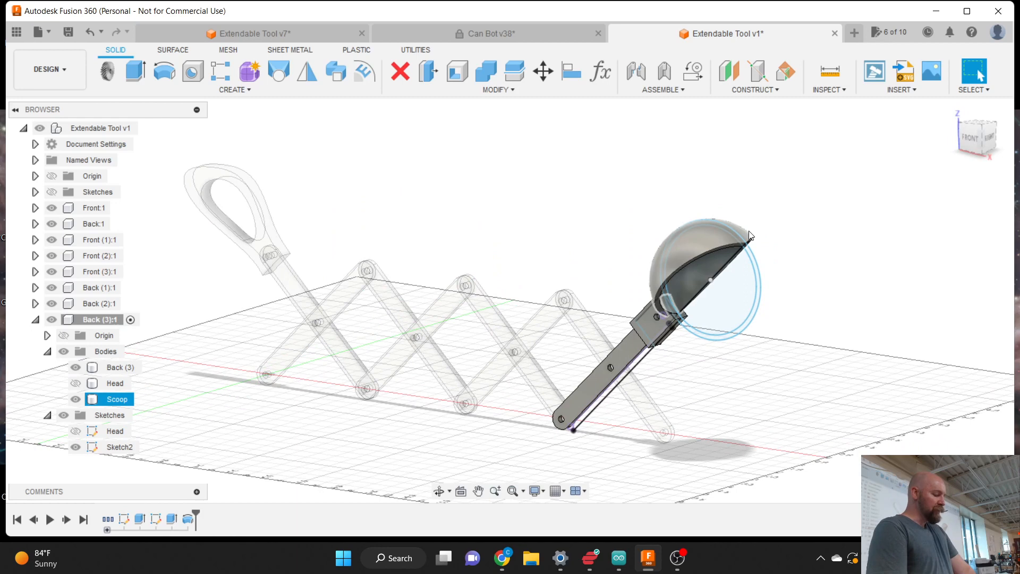
left_click(726, 268)
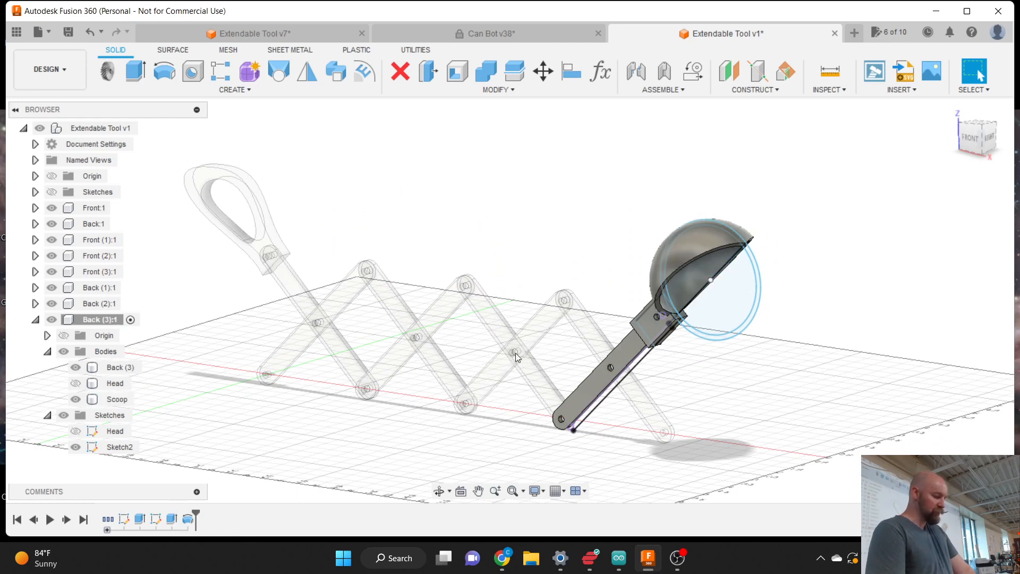
scroll(512, 353, "up", 5)
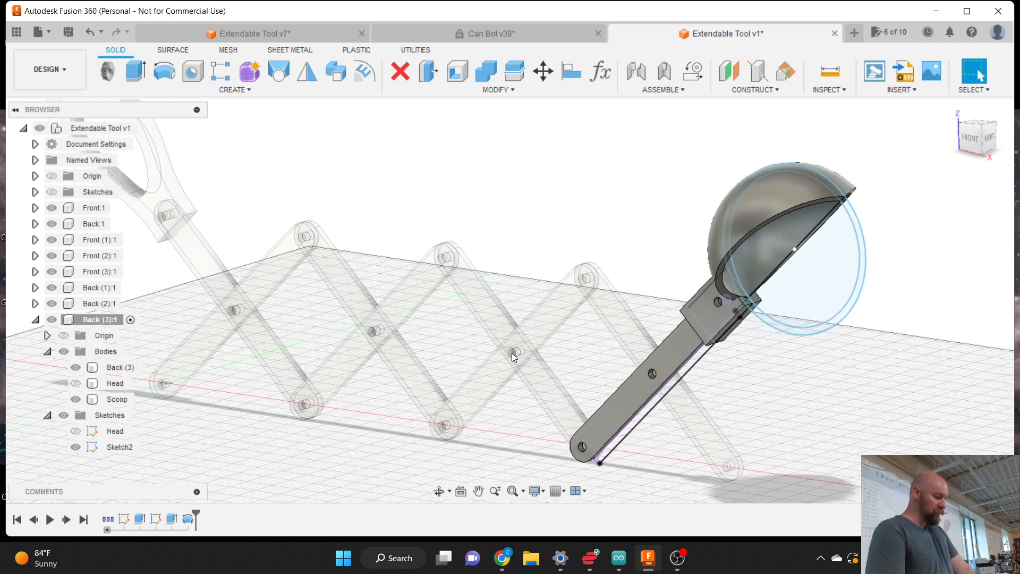
scroll(740, 425, "down", 5)
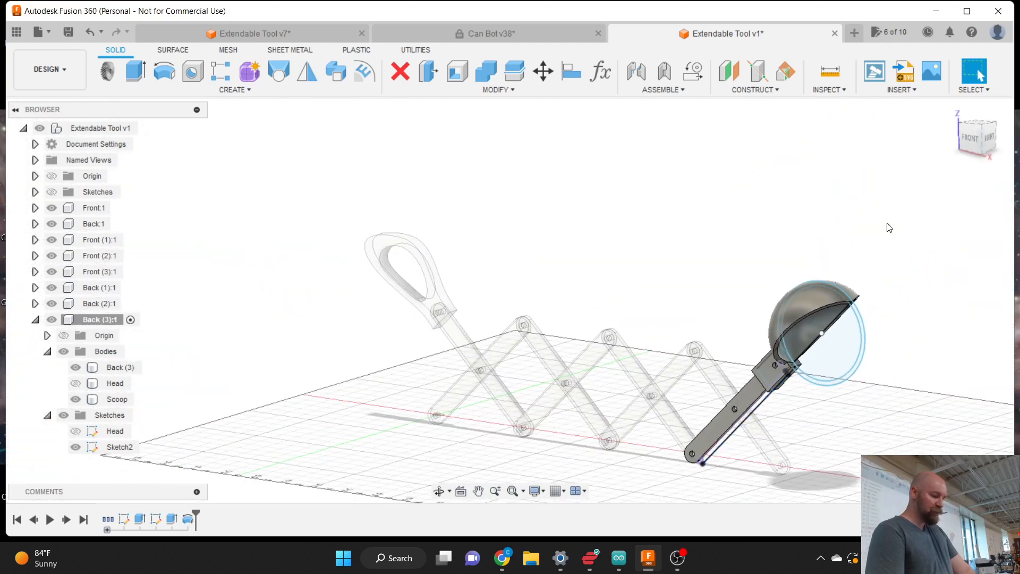
left_click(969, 143)
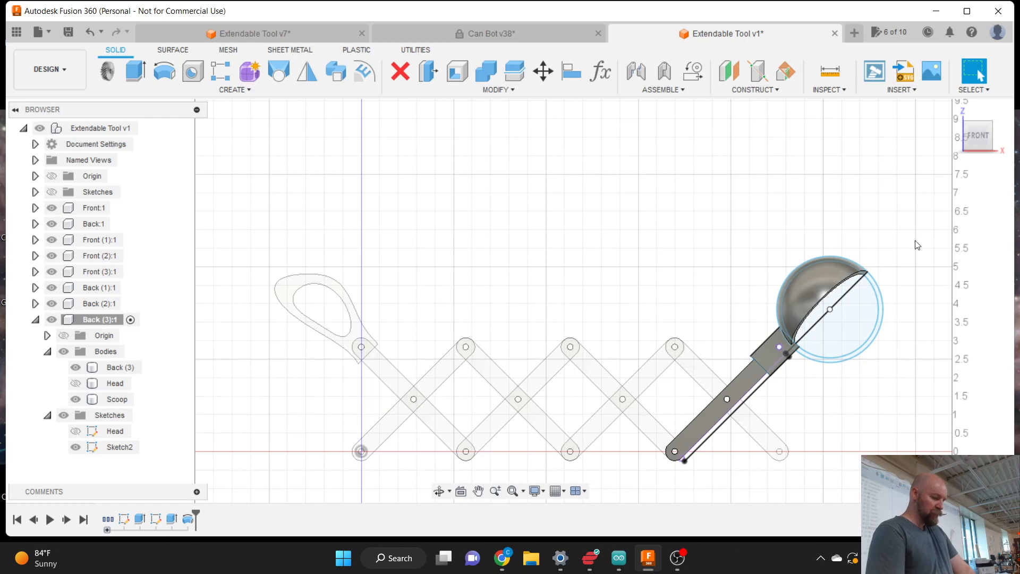
left_click(972, 136)
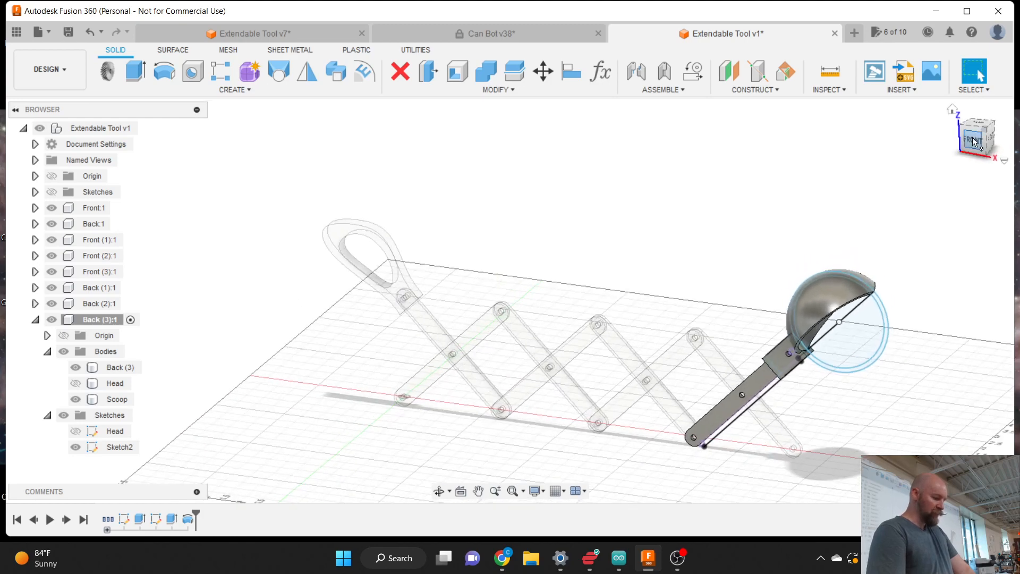
scroll(773, 417, "up", 5)
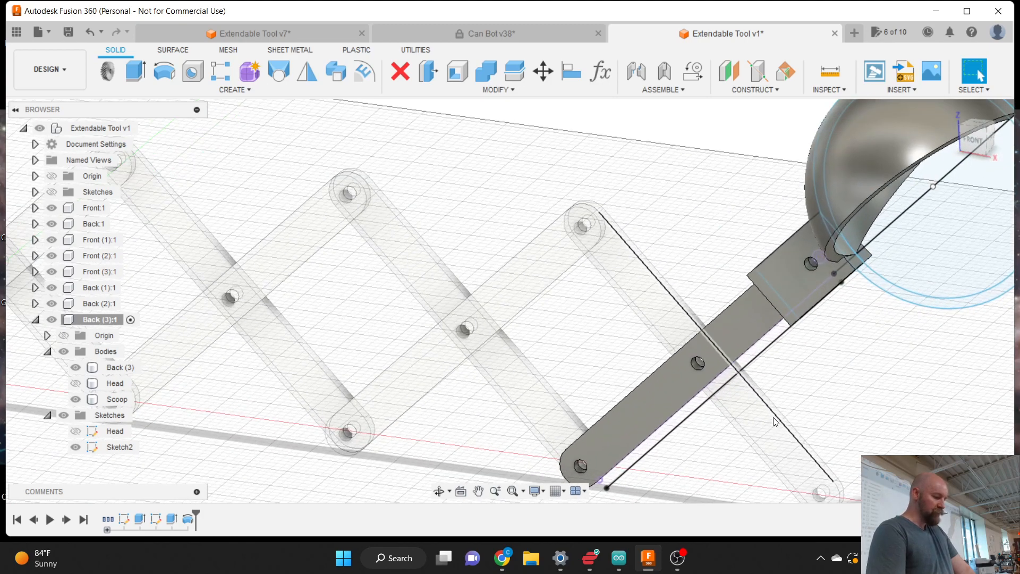
- Show the Sketches folder and the Link Profile sketch over the linkage
left_click(52, 192)
scroll(262, 216, "down", 5)
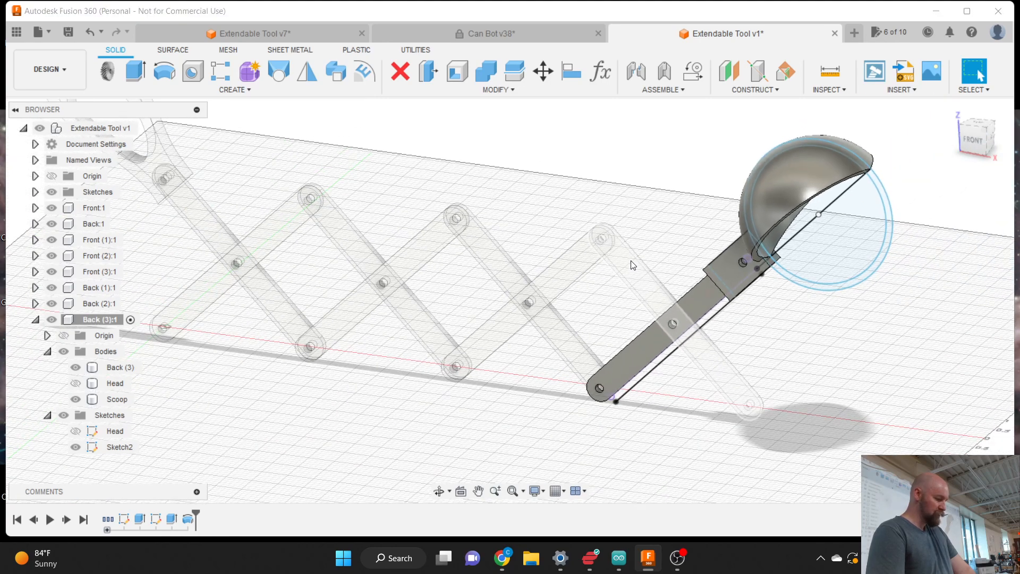
left_click(35, 193)
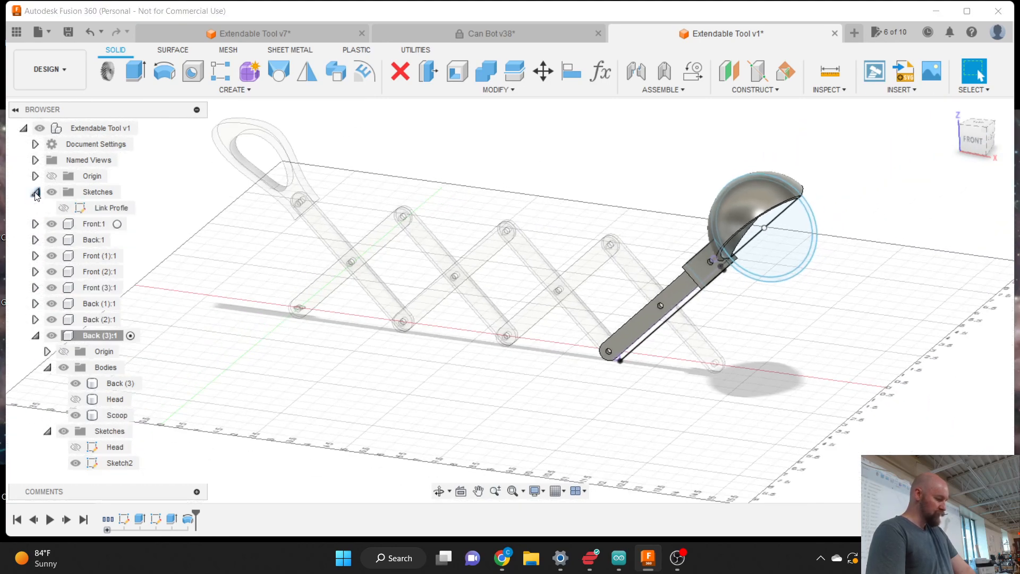
left_click(63, 207)
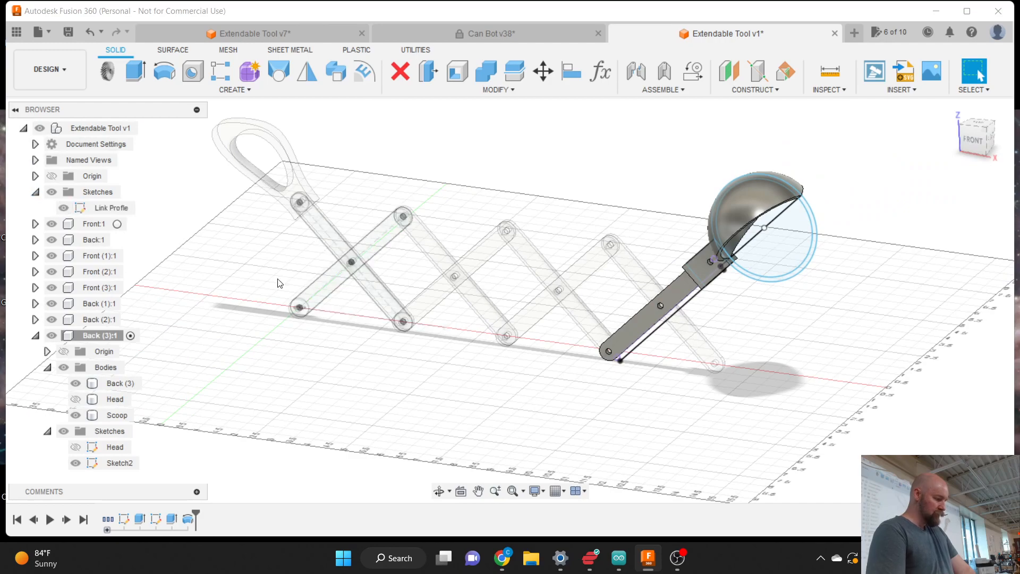
scroll(343, 264, "up", 8)
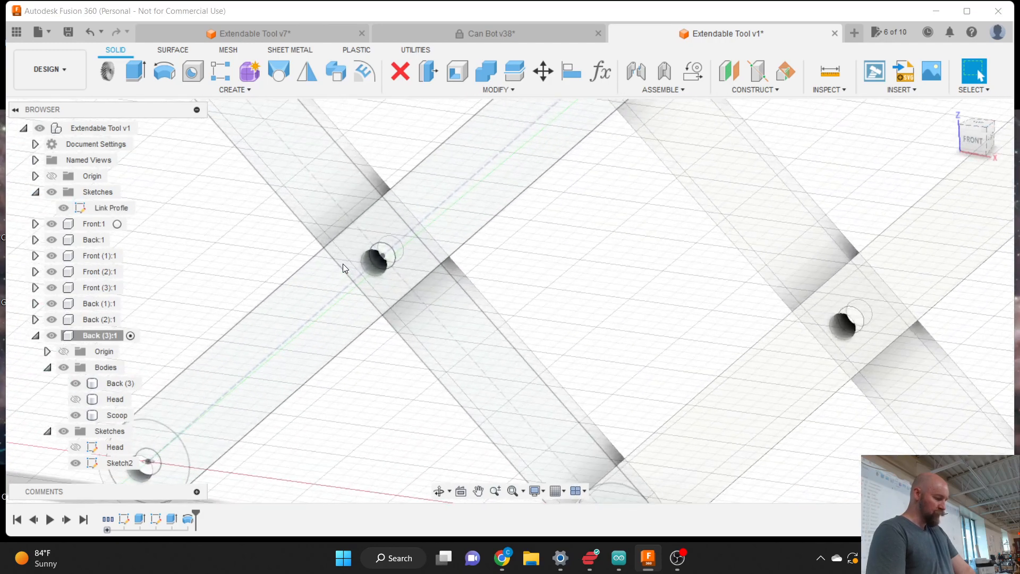
scroll(383, 259, "down", 8)
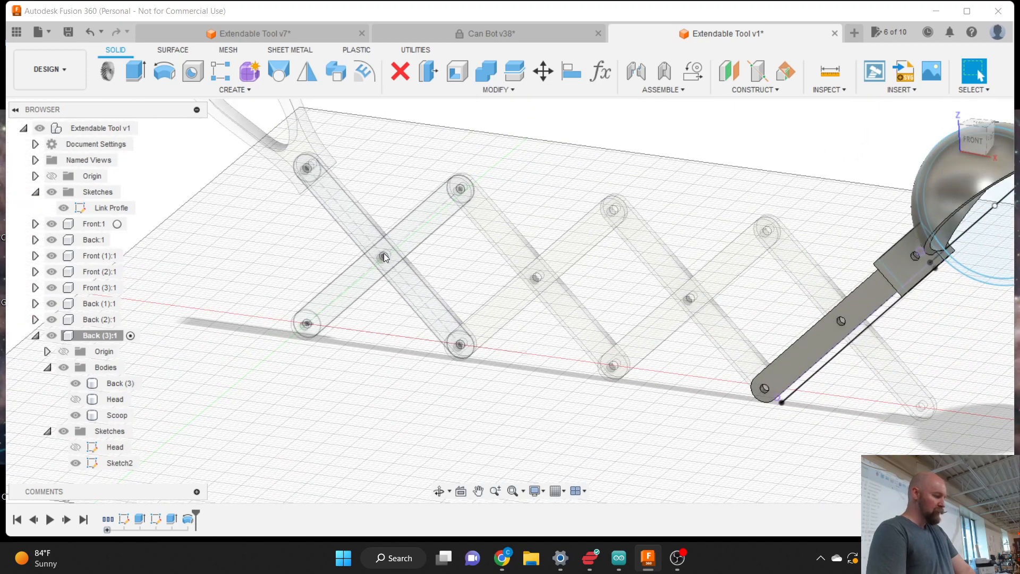
left_click(752, 90)
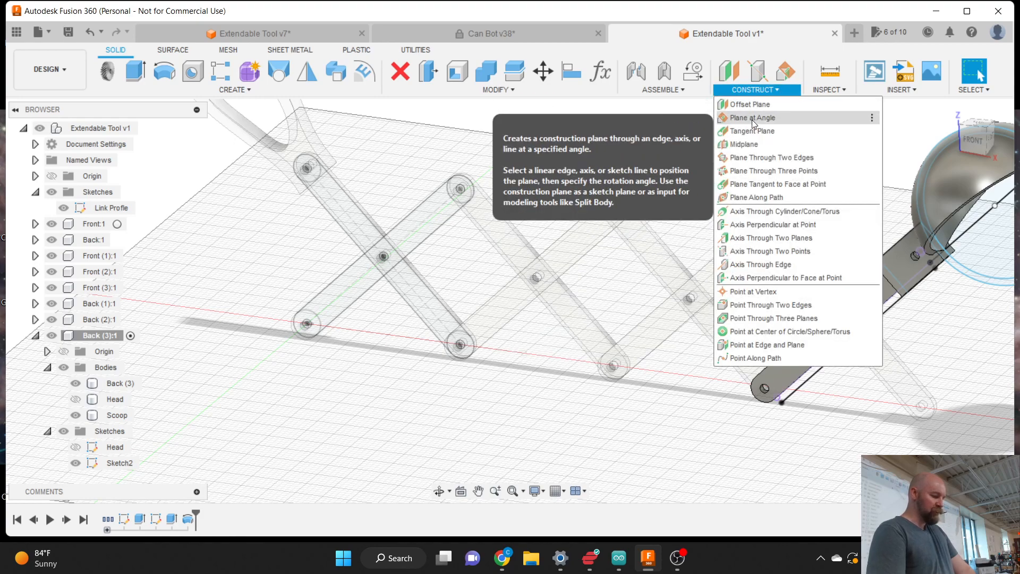
left_click(748, 106)
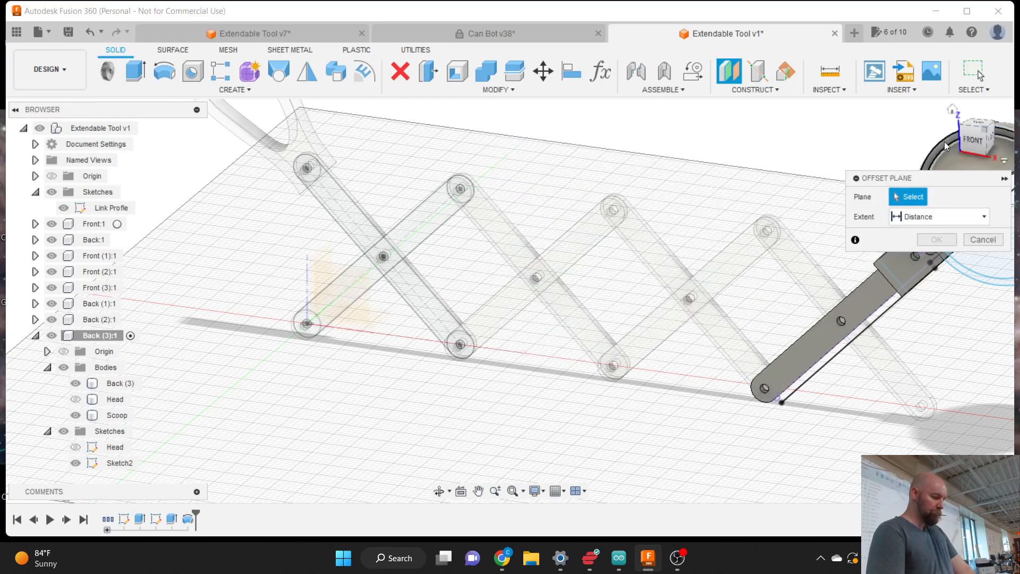
mouse_move(971, 135)
left_mouse_down()
mouse_move(892, 149)
mouse_move(883, 133)
left_mouse_up()
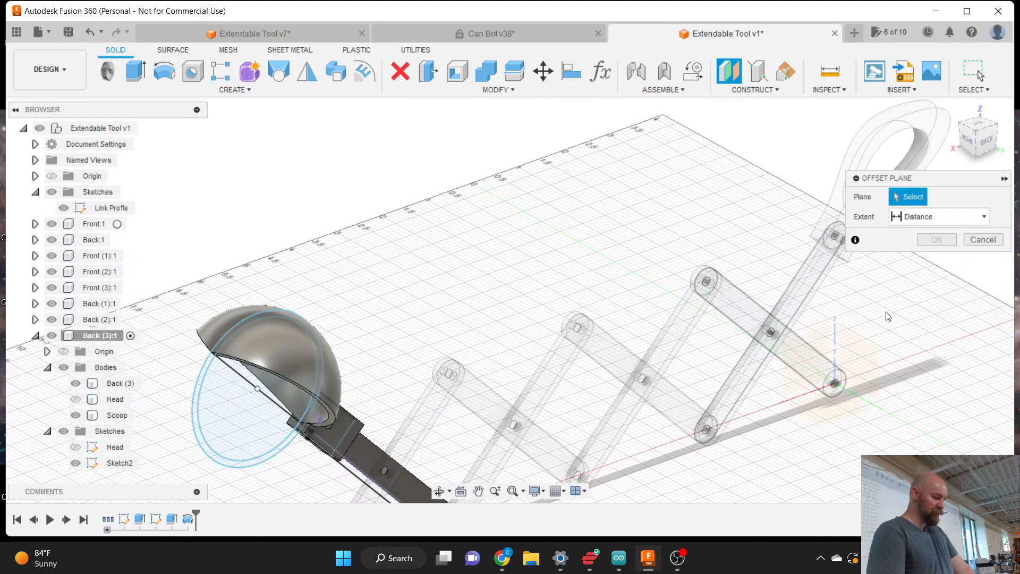
left_click(834, 409)
scroll(732, 450, "down", 2)
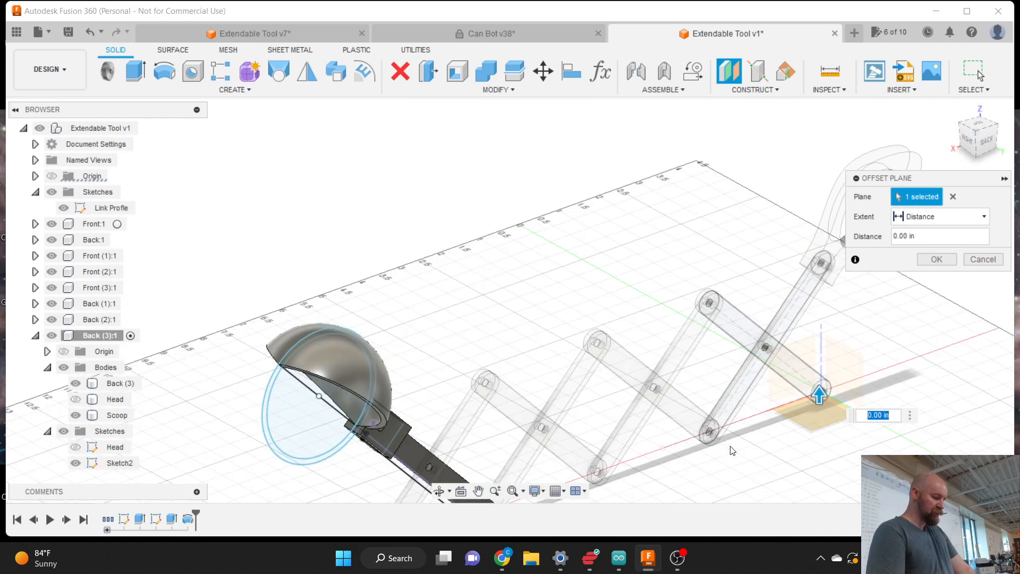
scroll(844, 366, "up", 4)
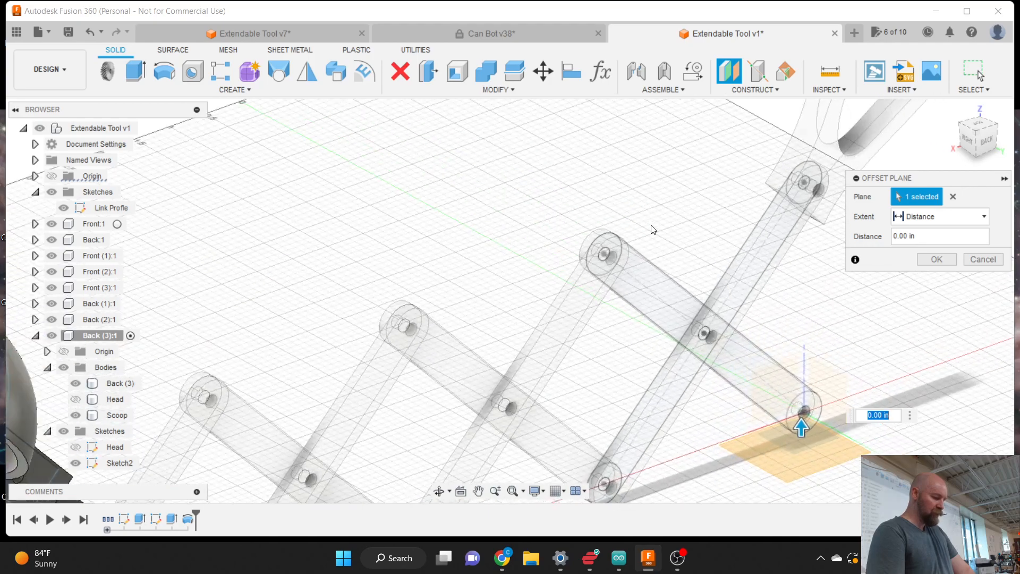
scroll(653, 230, "down", 2)
scroll(808, 368, "up", 4)
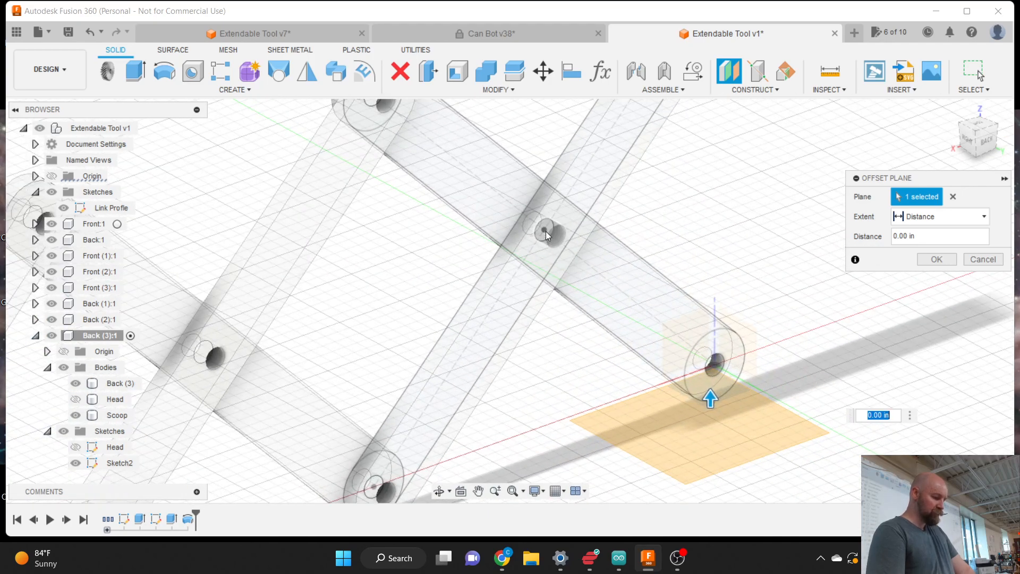
left_click(985, 141)
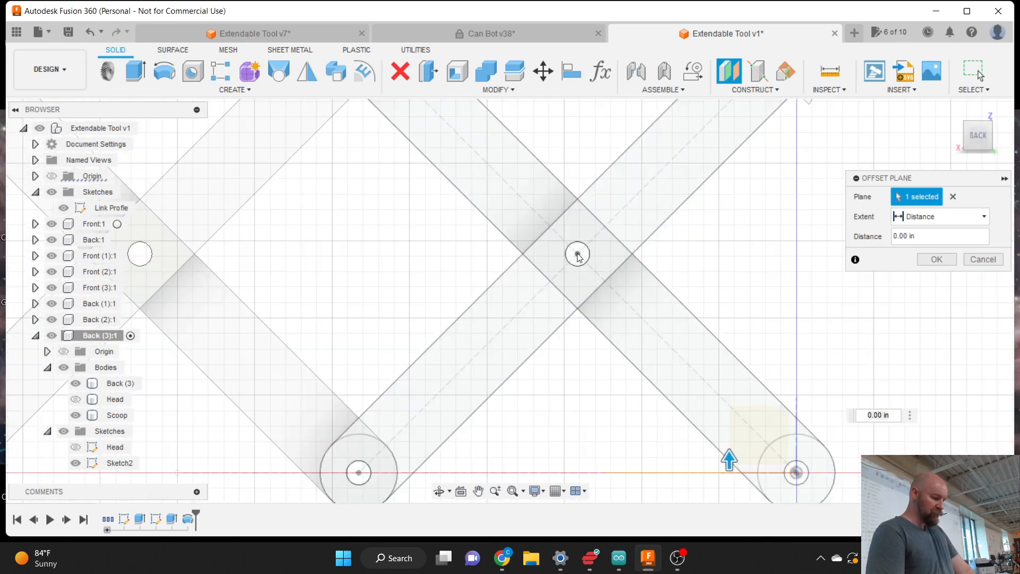
key("Tab")
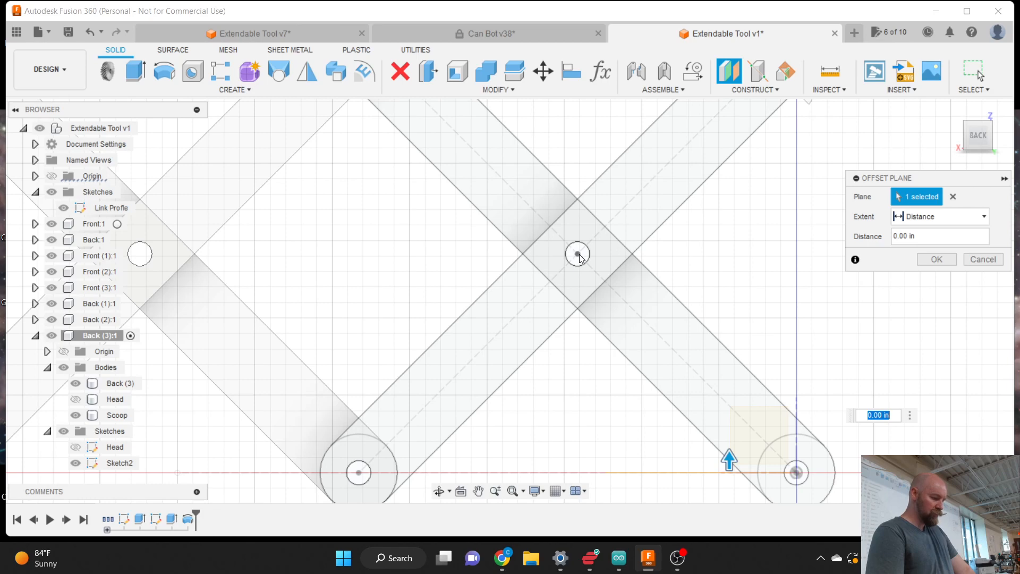
scroll(584, 259, "down", 2)
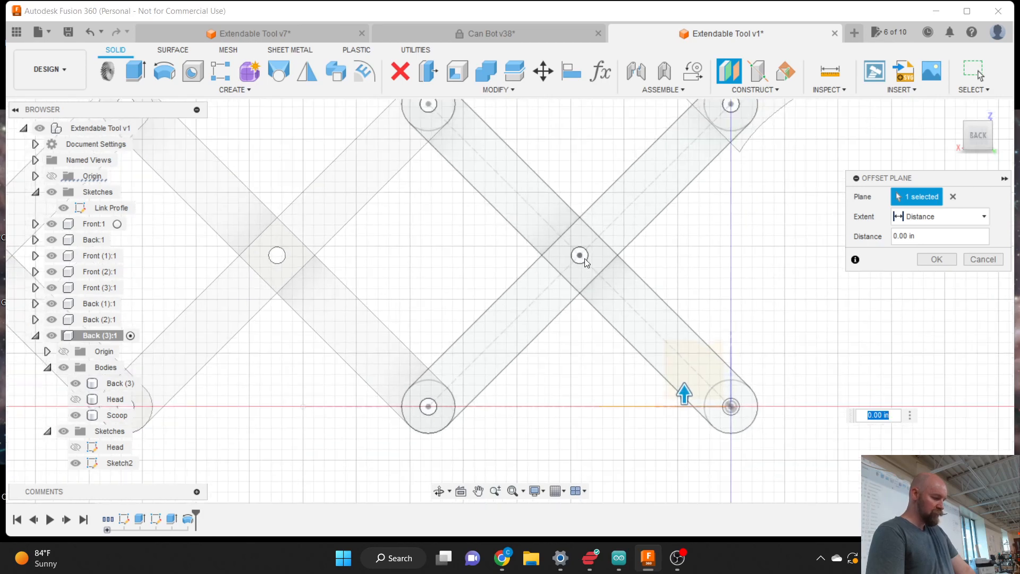
left_click(983, 259)
left_click_drag(988, 137, 1019, 147)
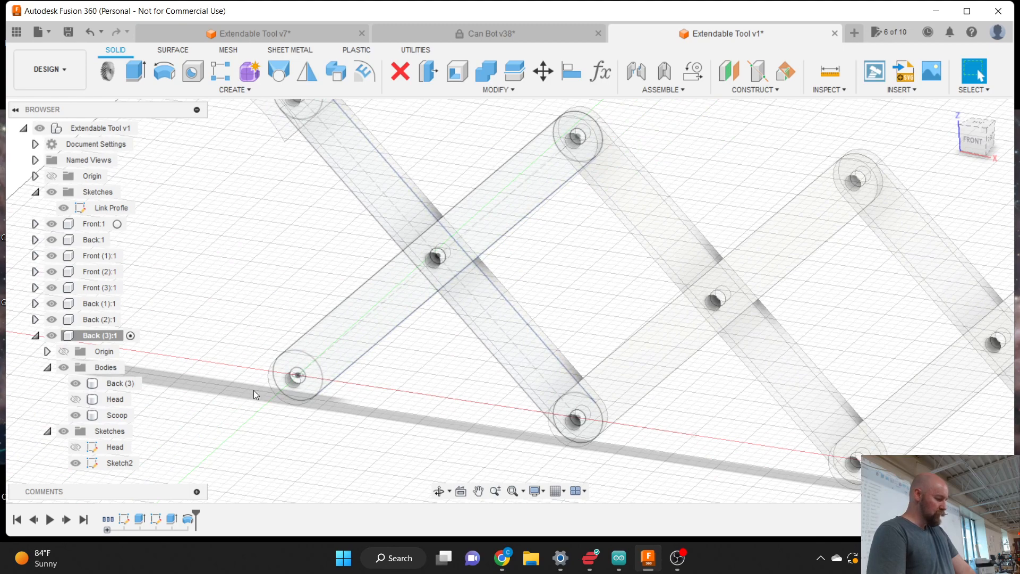
left_click(158, 520)
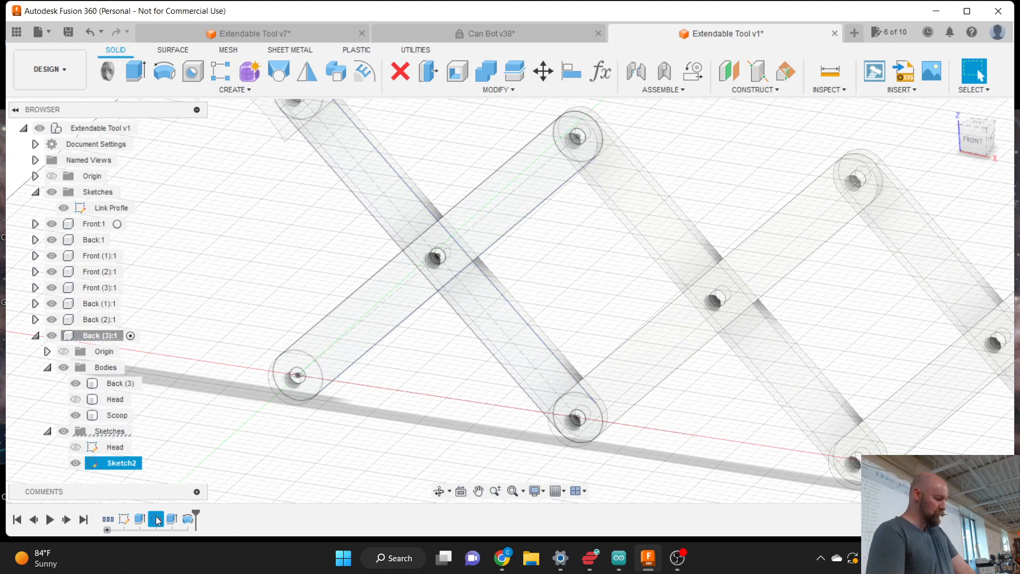
right_click(158, 519)
left_click(183, 387)
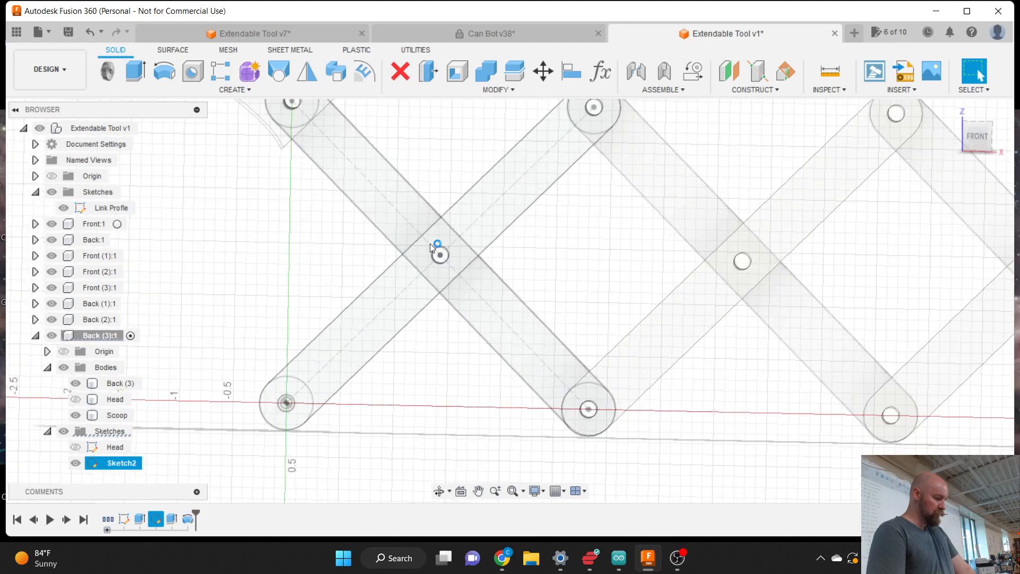
scroll(458, 259, "up", 2)
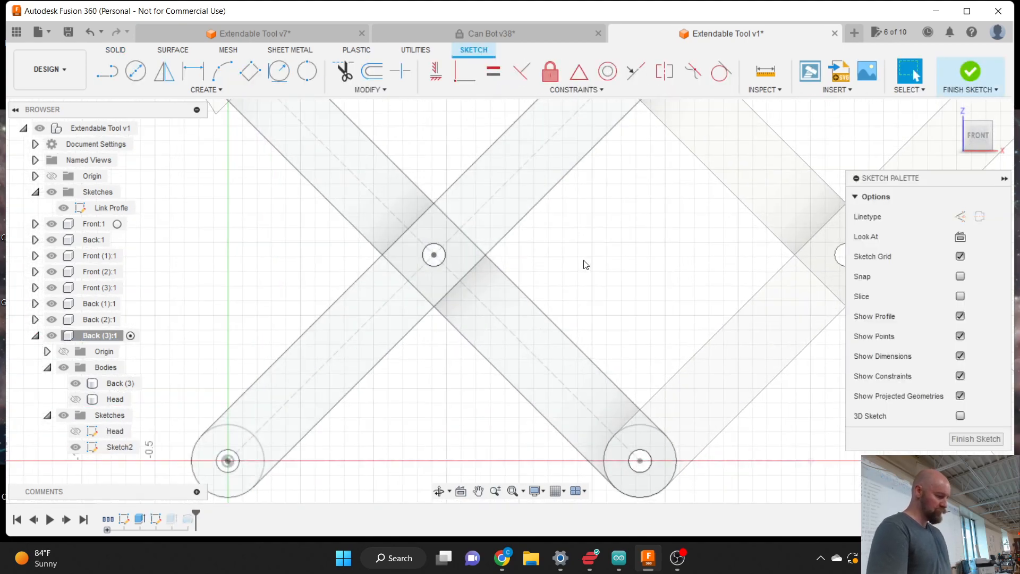
left_click(968, 73)
scroll(316, 312, "down", 2)
scroll(316, 312, "down", 3)
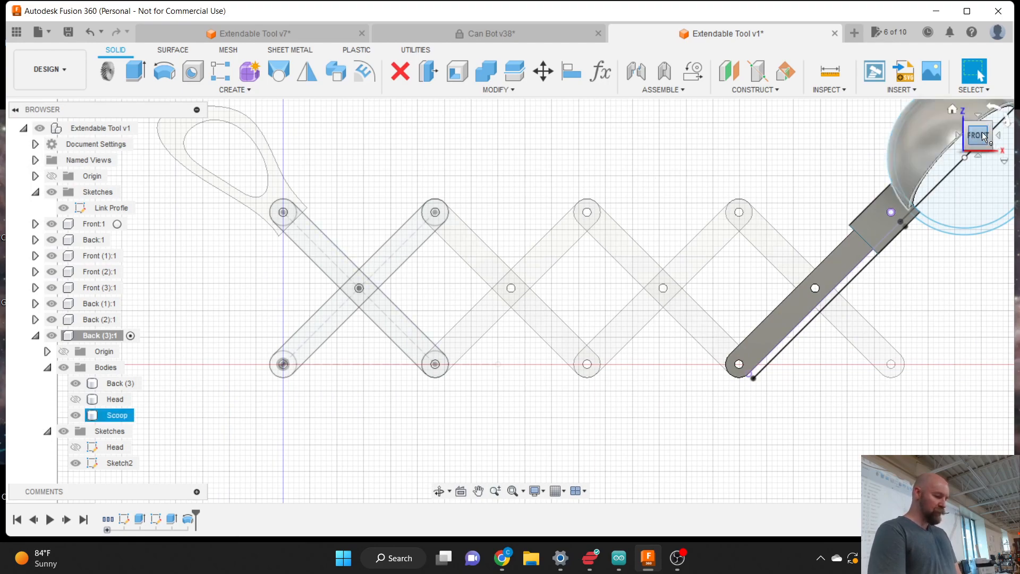
left_click_drag(982, 136, 957, 153)
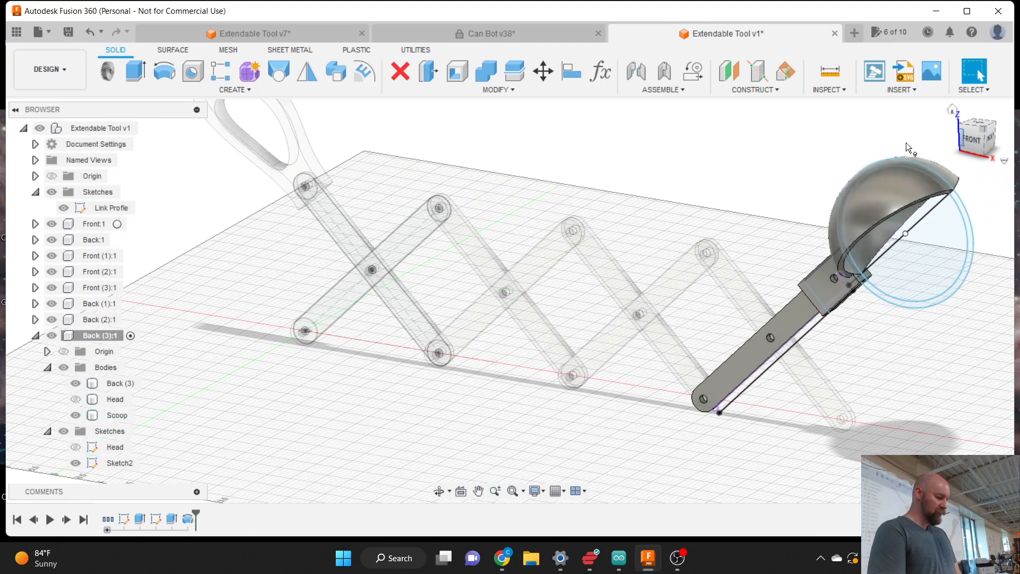
scroll(384, 277, "up", 10)
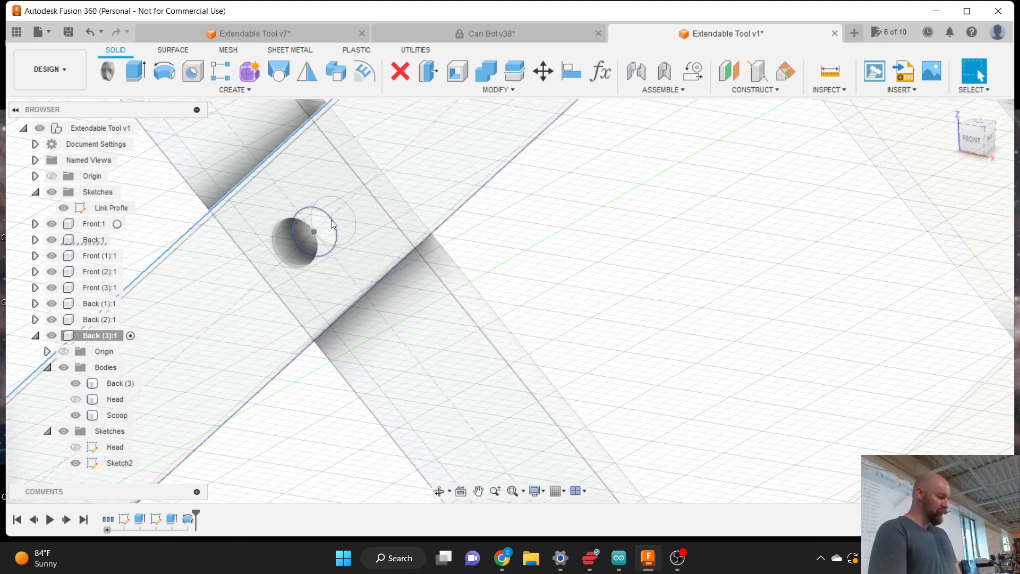
scroll(330, 219, "down", 3)
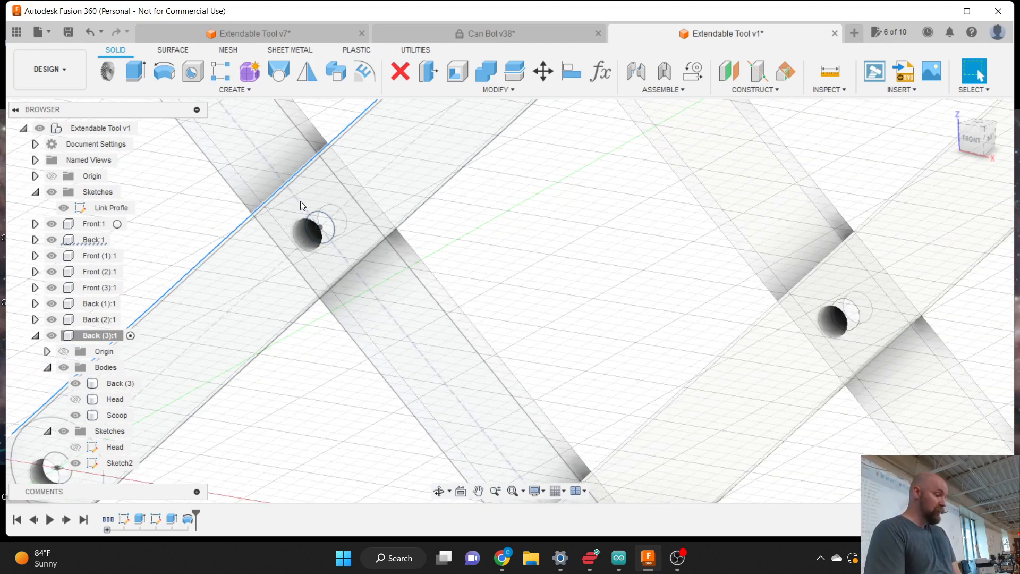
scroll(296, 196, "down", 5)
scroll(386, 370, "down", 5)
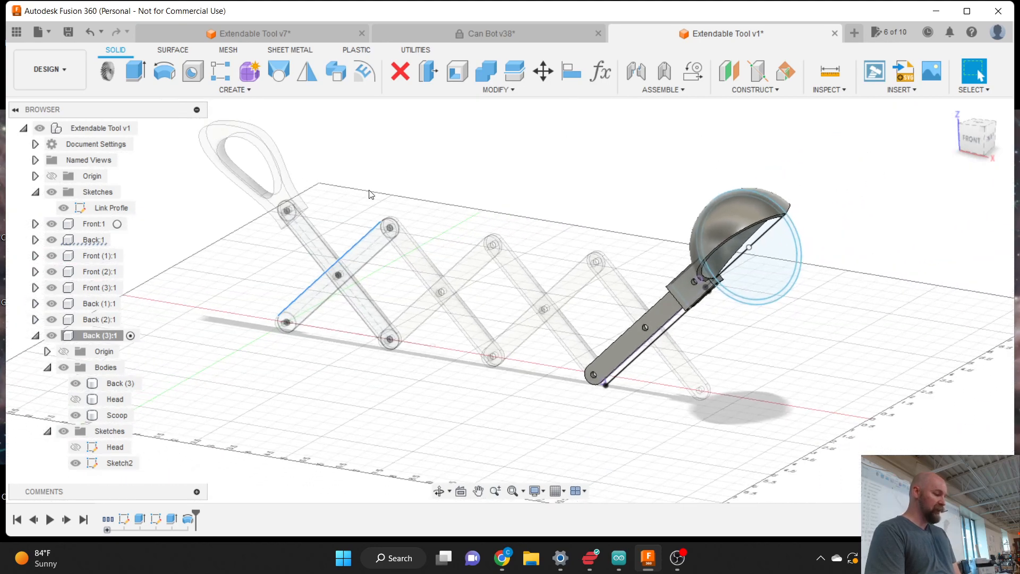
scroll(370, 194, "up", 2)
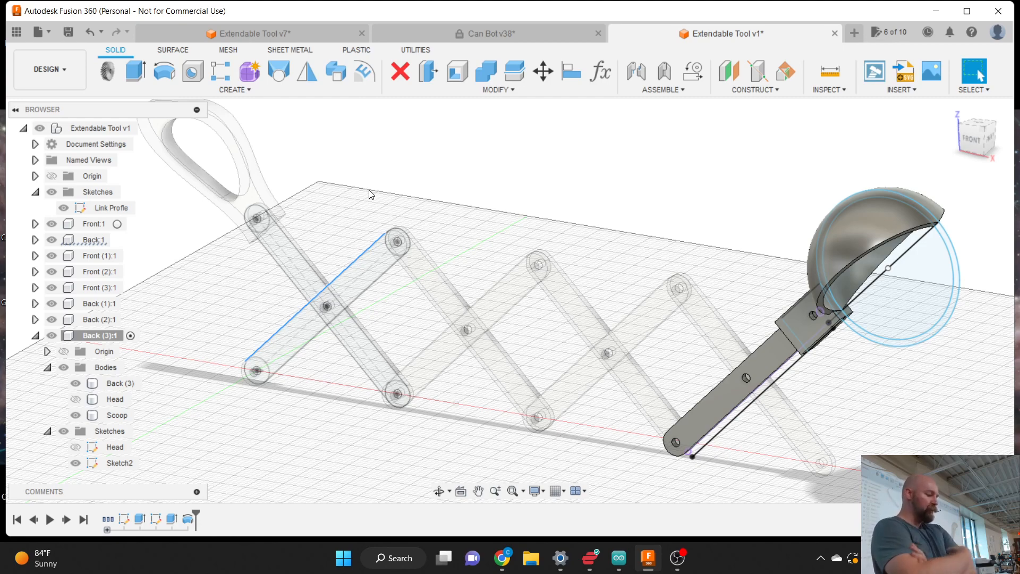
right_click(108, 209)
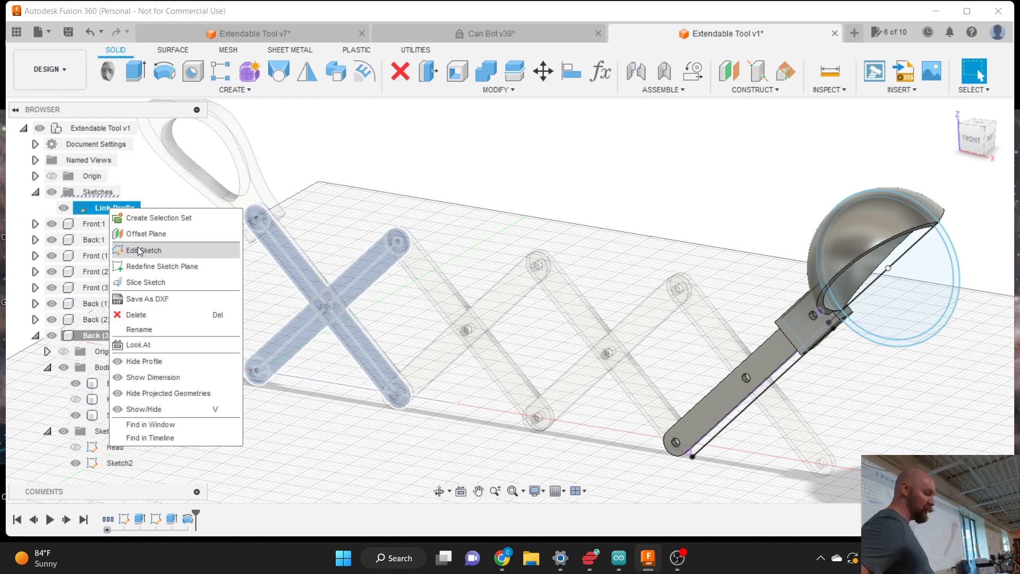
left_click(496, 90)
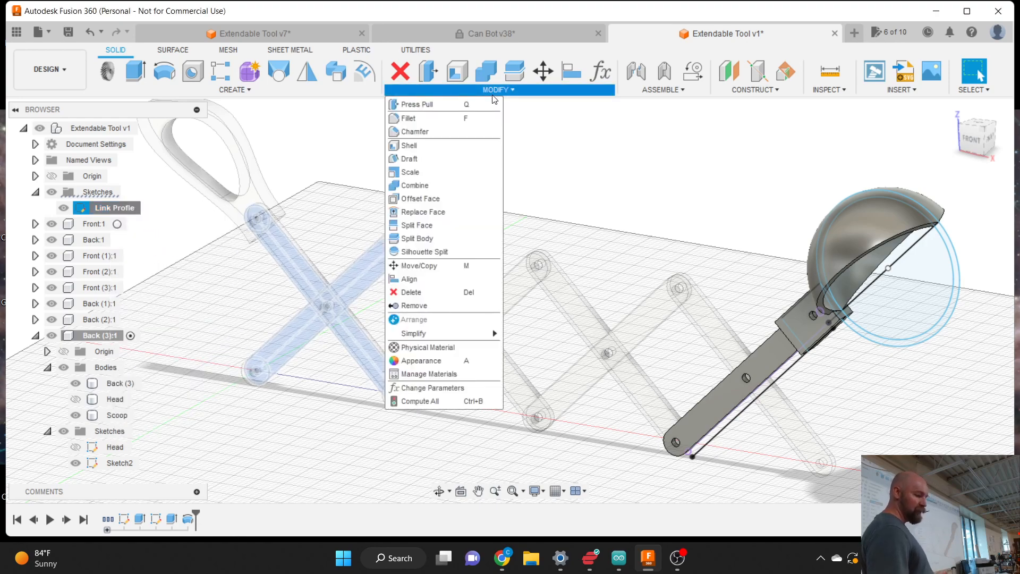
left_click(459, 391)
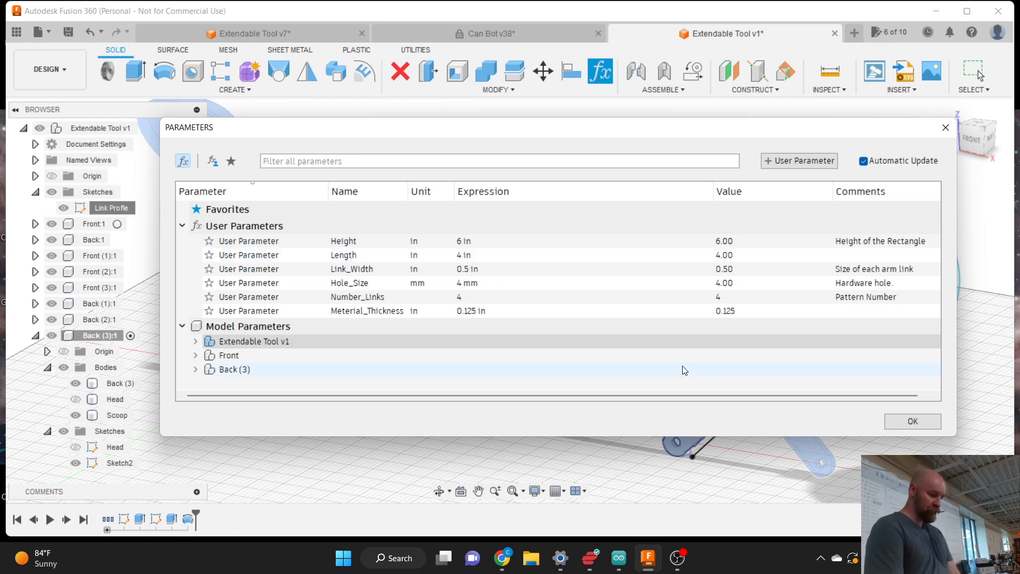
double_click(876, 240)
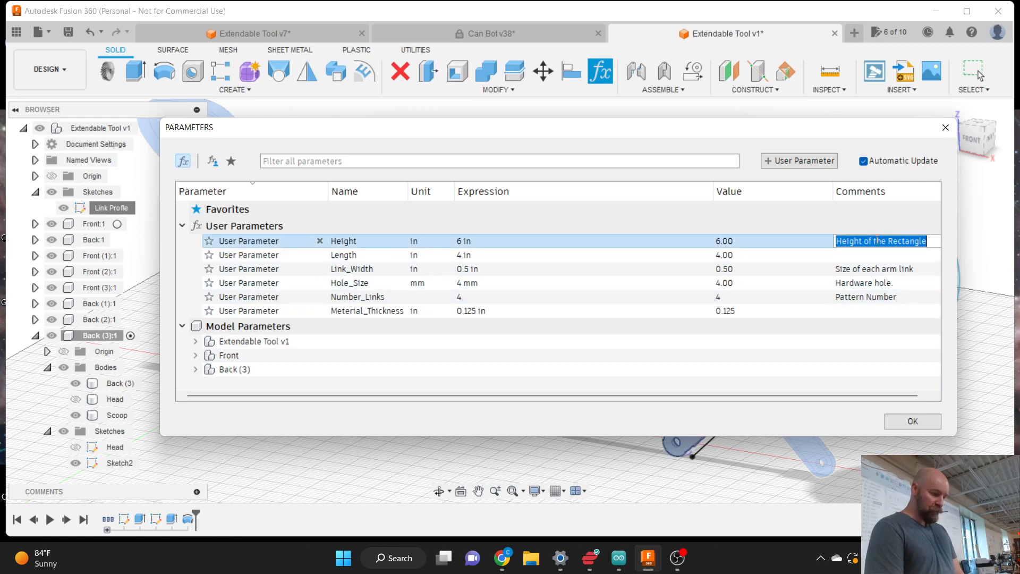
left_click(911, 423)
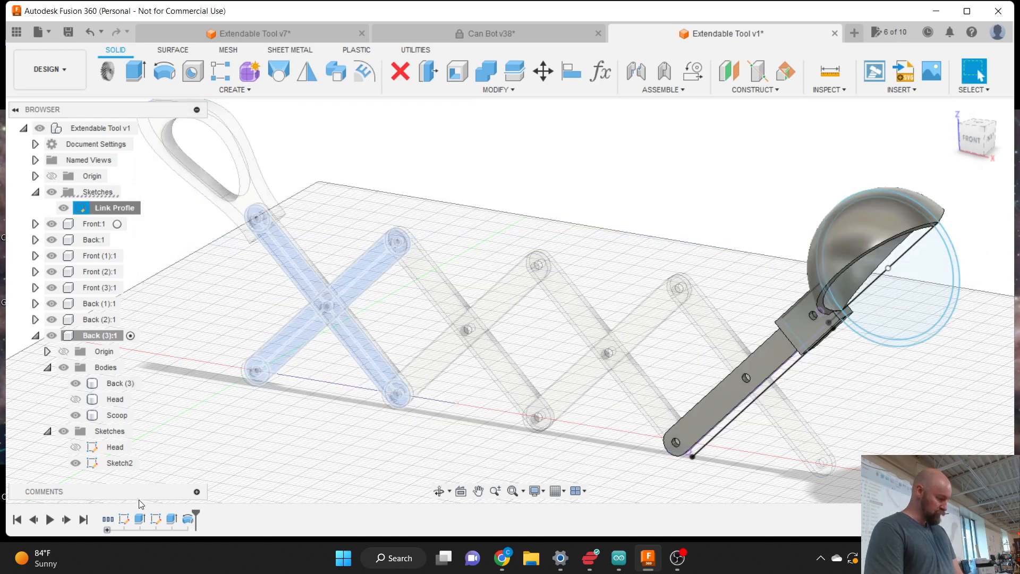
right_click(101, 212)
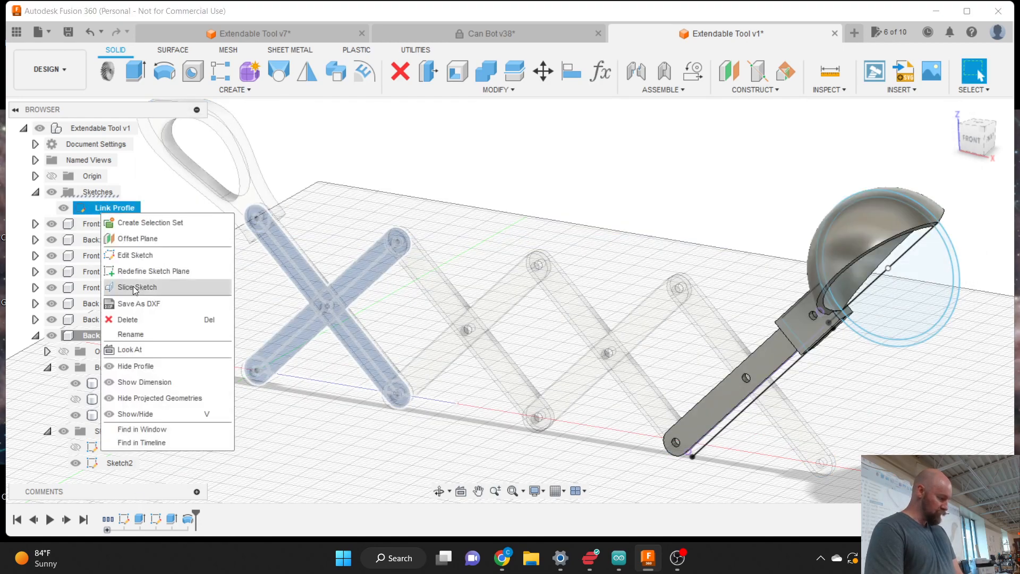
left_click(136, 255)
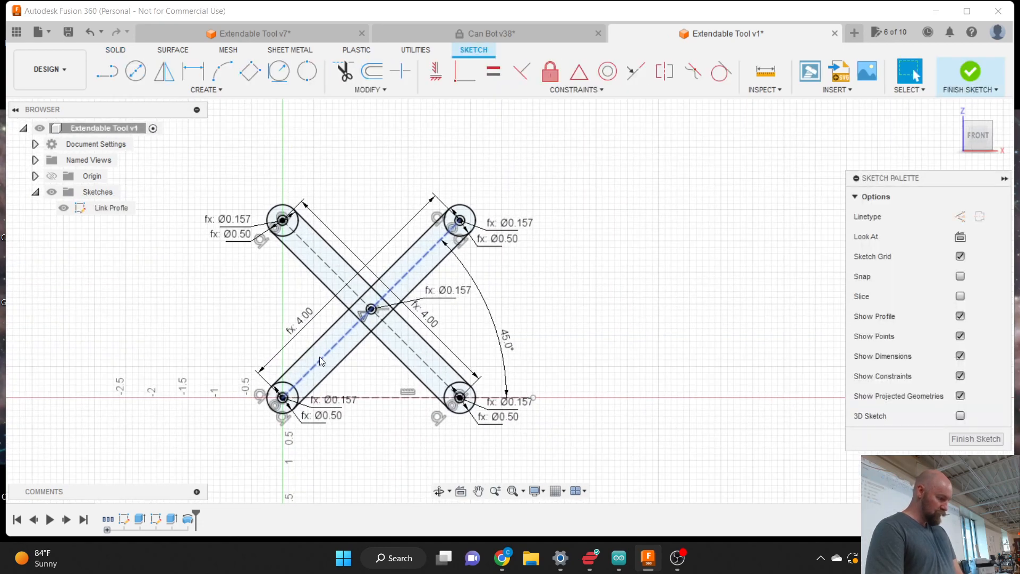
left_click(441, 341)
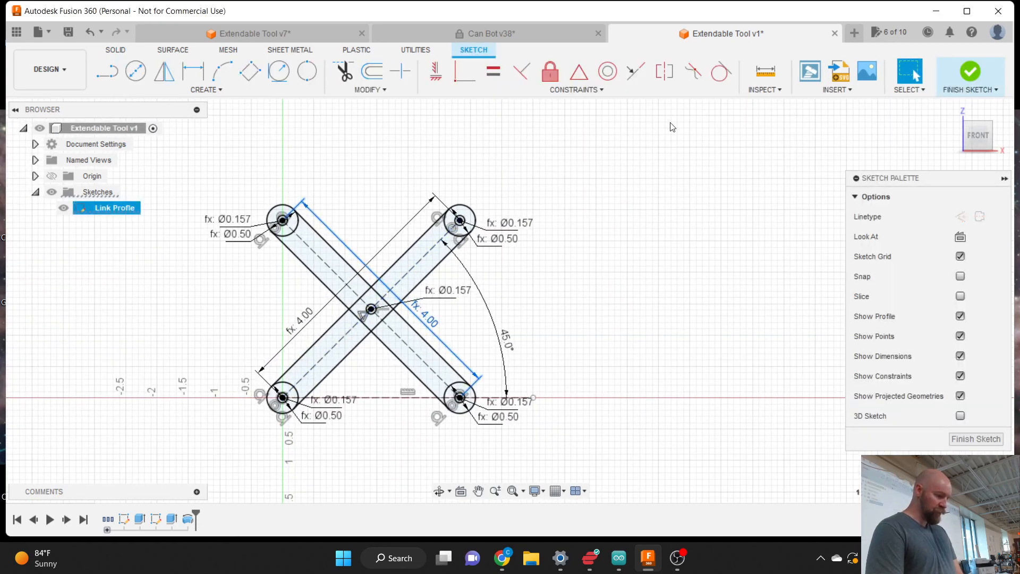
left_click(964, 69)
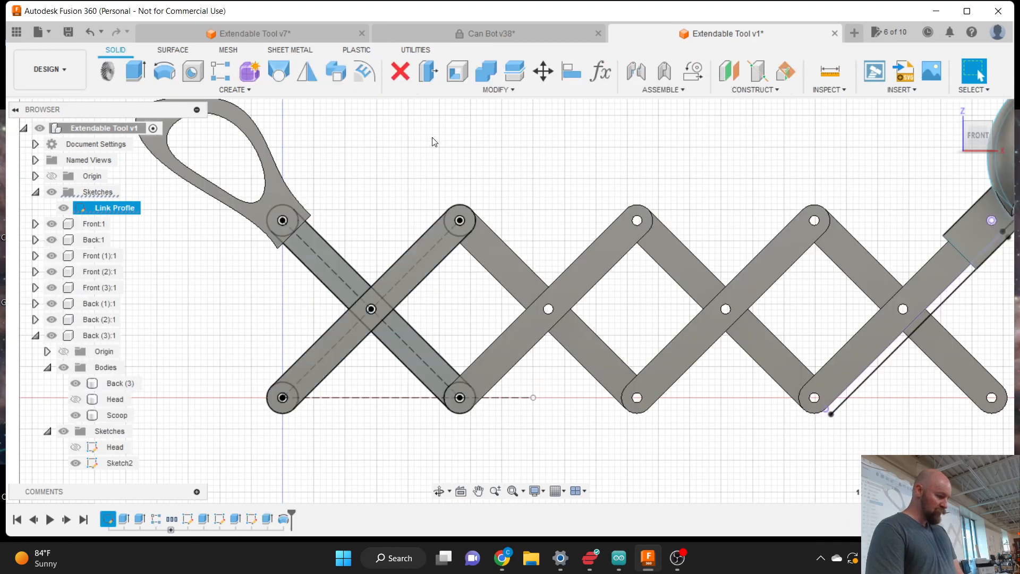
left_click(247, 91)
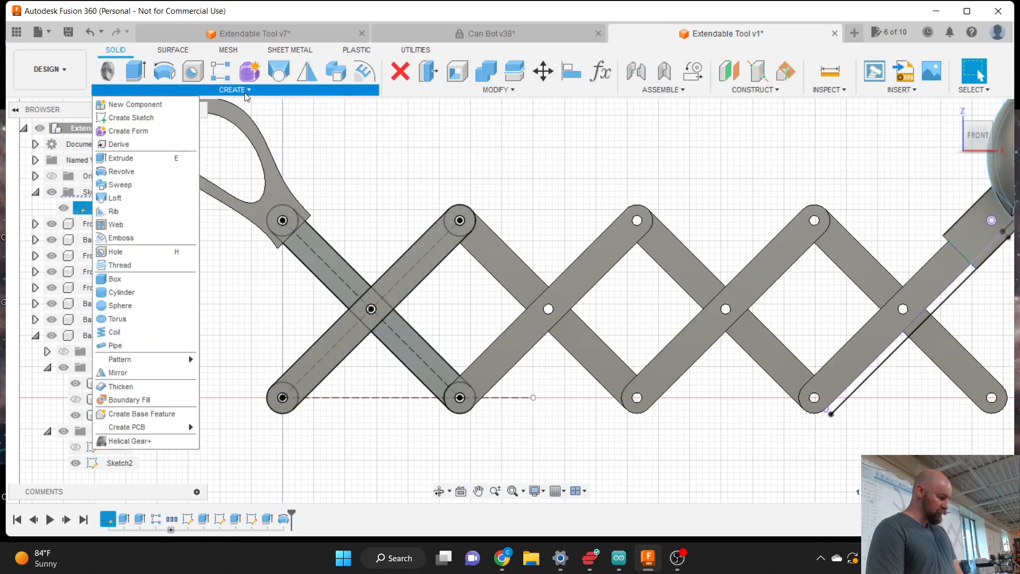
left_click(494, 88)
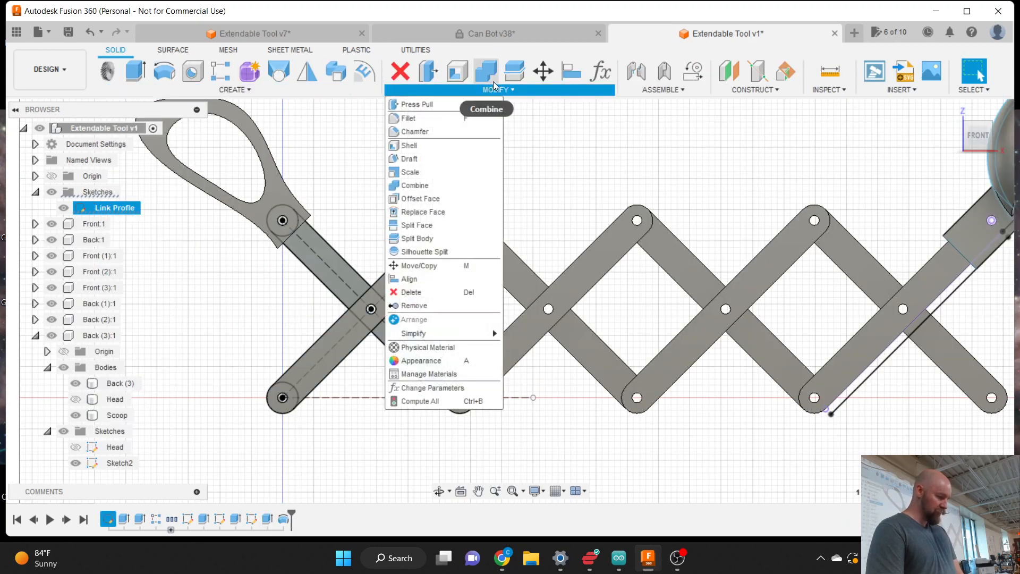
left_click(463, 387)
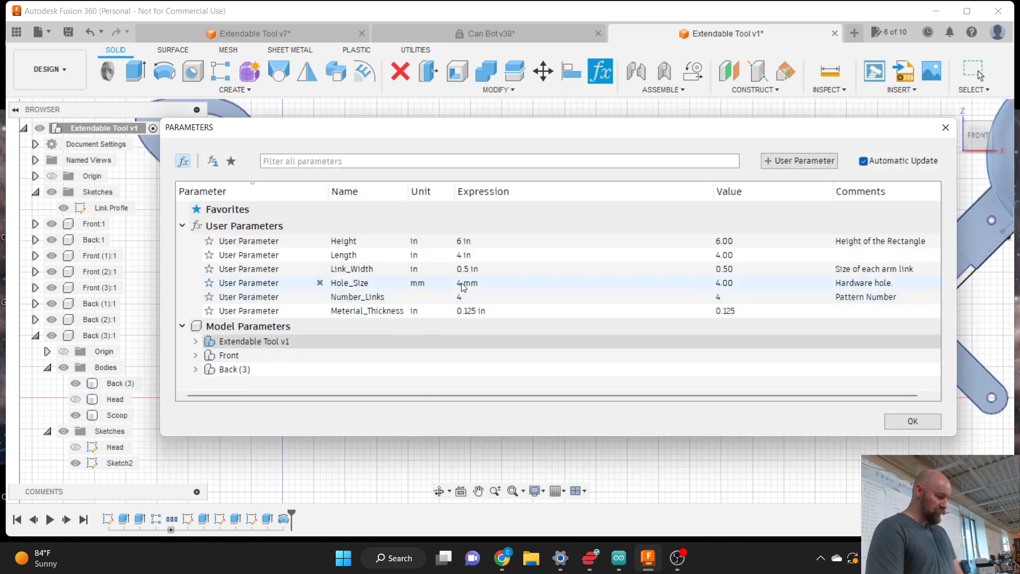
left_click(463, 257)
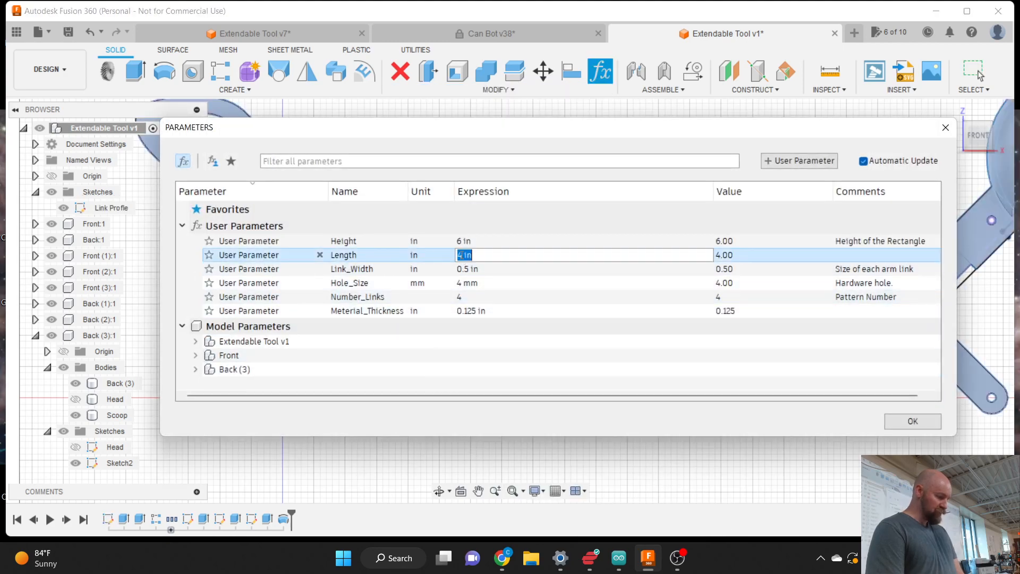
double_click(461, 255)
type("8")
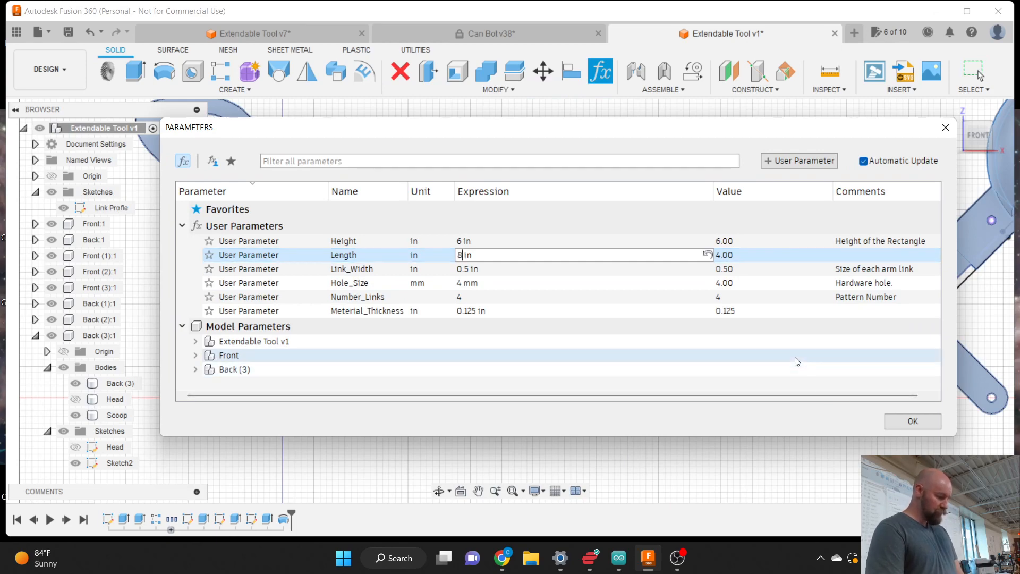
key("Return")
left_click(913, 420)
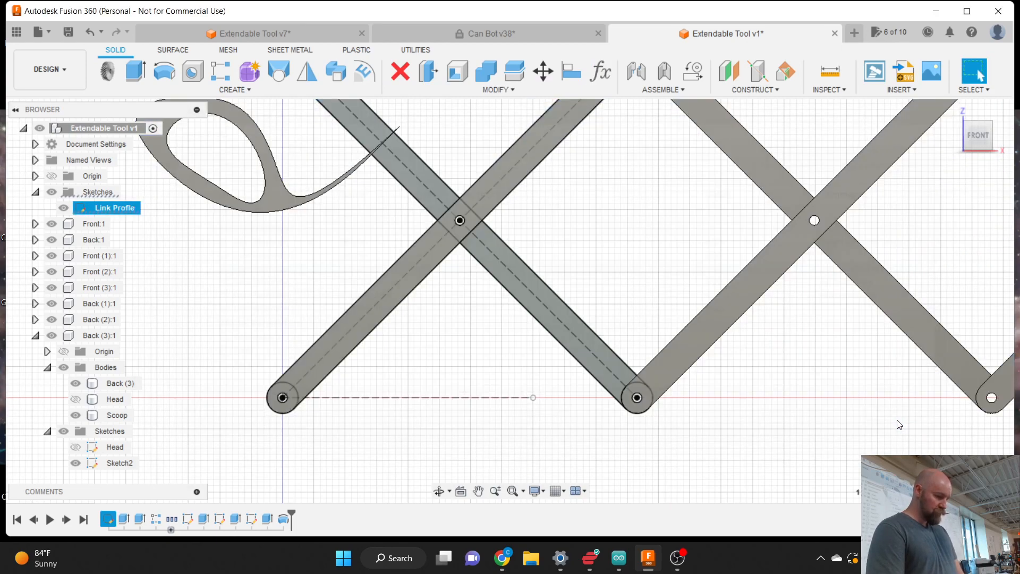
scroll(494, 379, "down", 5)
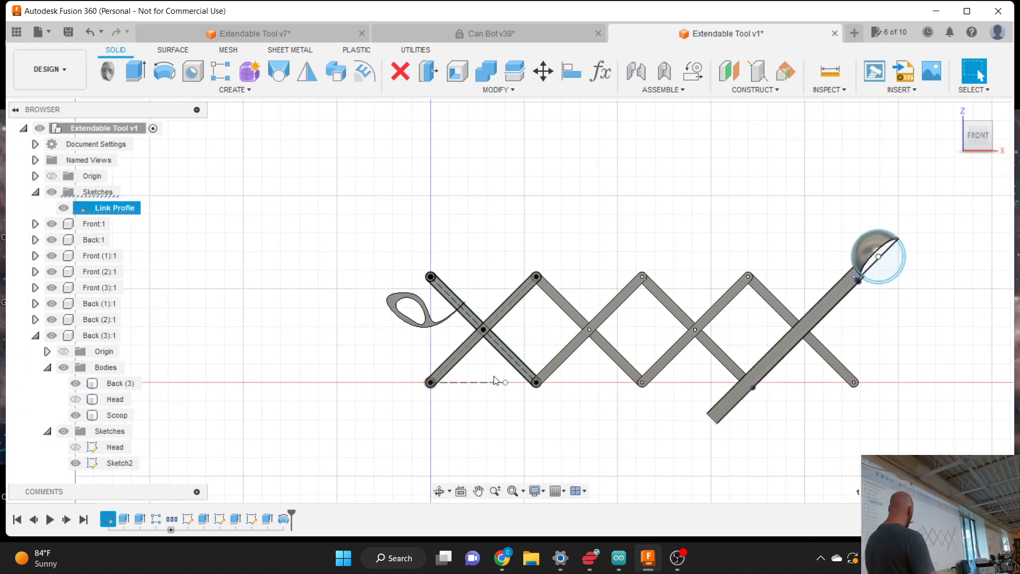
key("ctrl+z")
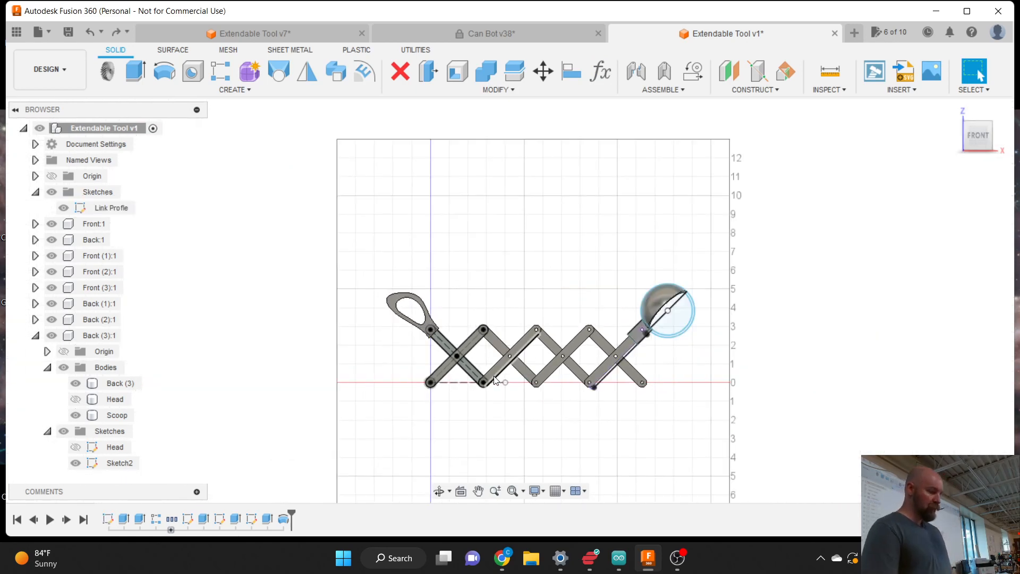
left_click(505, 90)
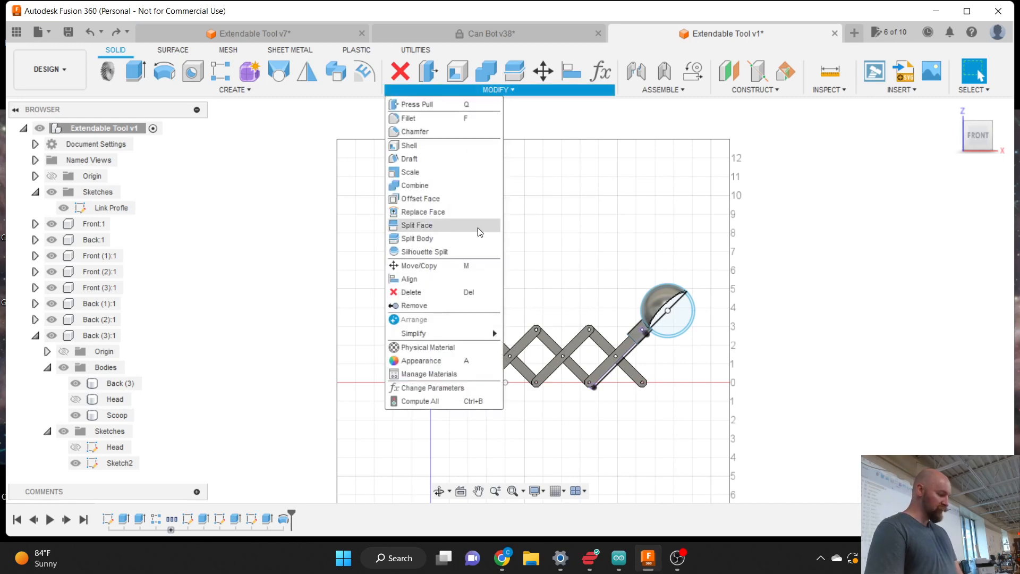
left_click(468, 388)
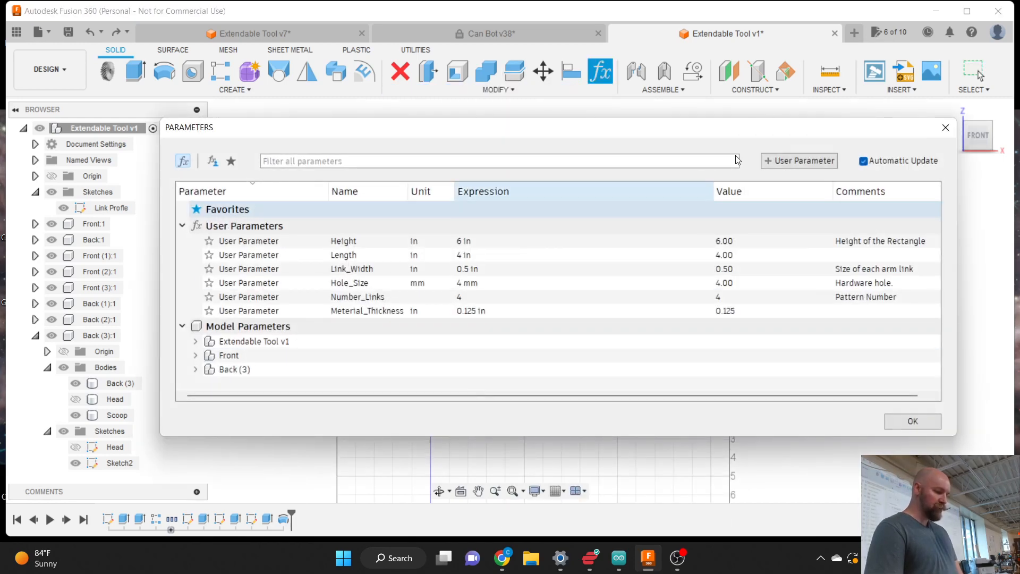
left_click(793, 161)
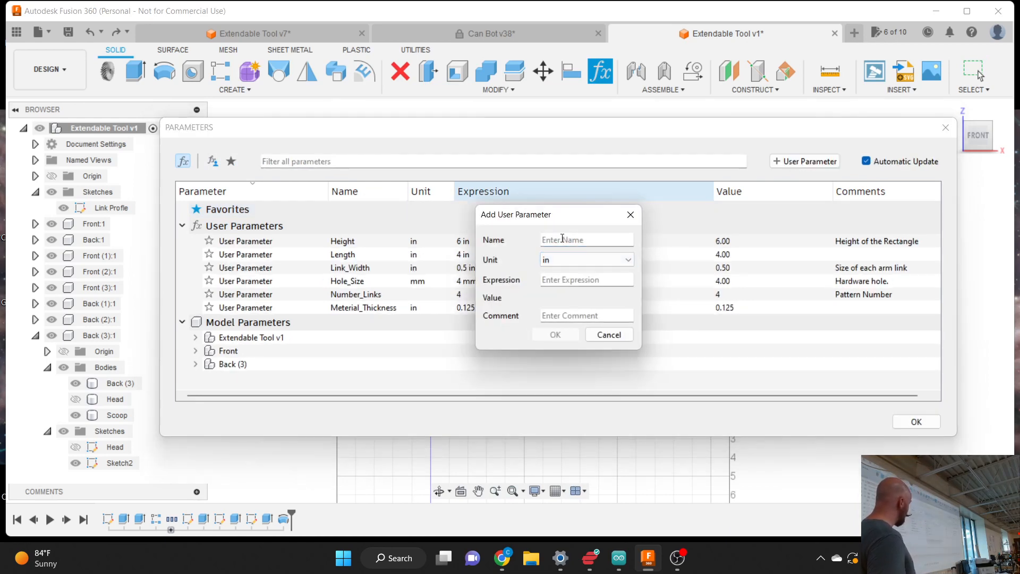
type("New")
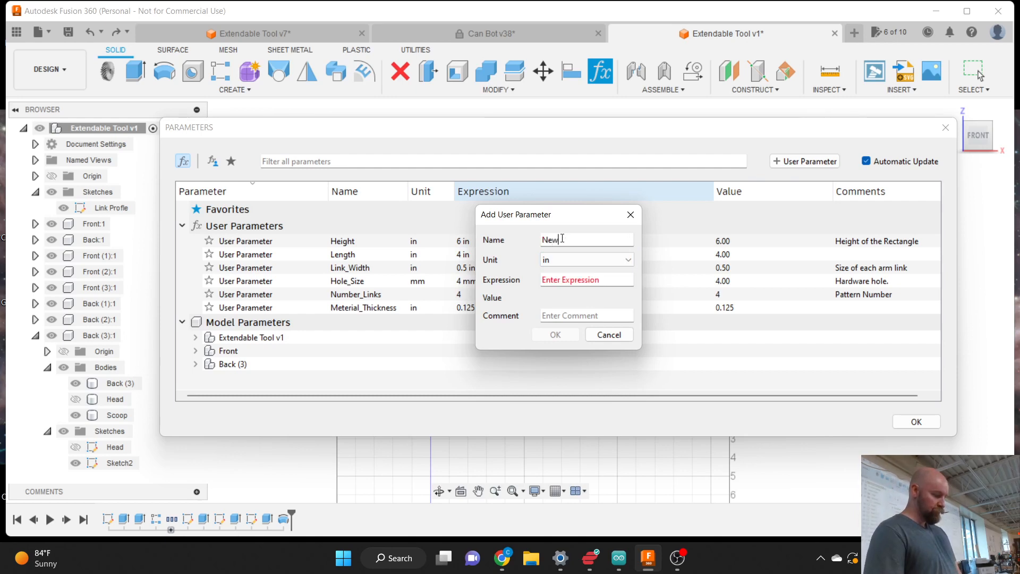
key("BackSpace")
key("BackSpace")
key("BackSpace")
left_click(606, 334)
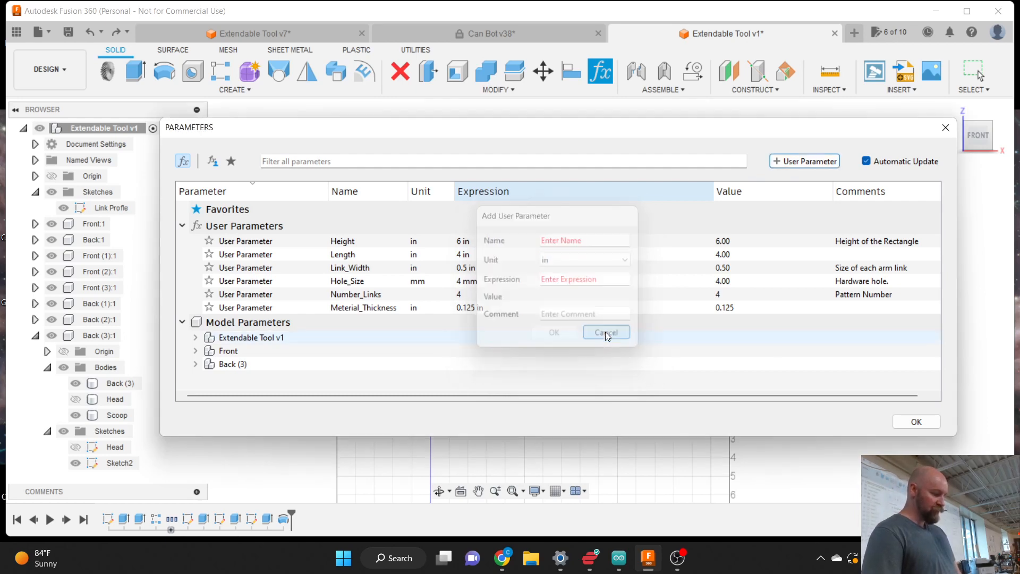
left_click(916, 421)
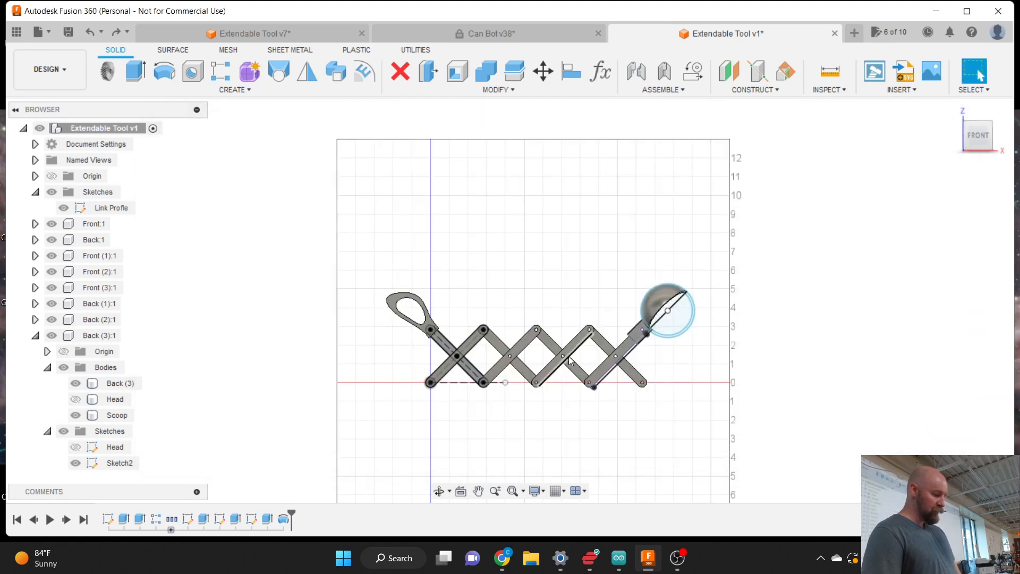
scroll(562, 381, "up", 3)
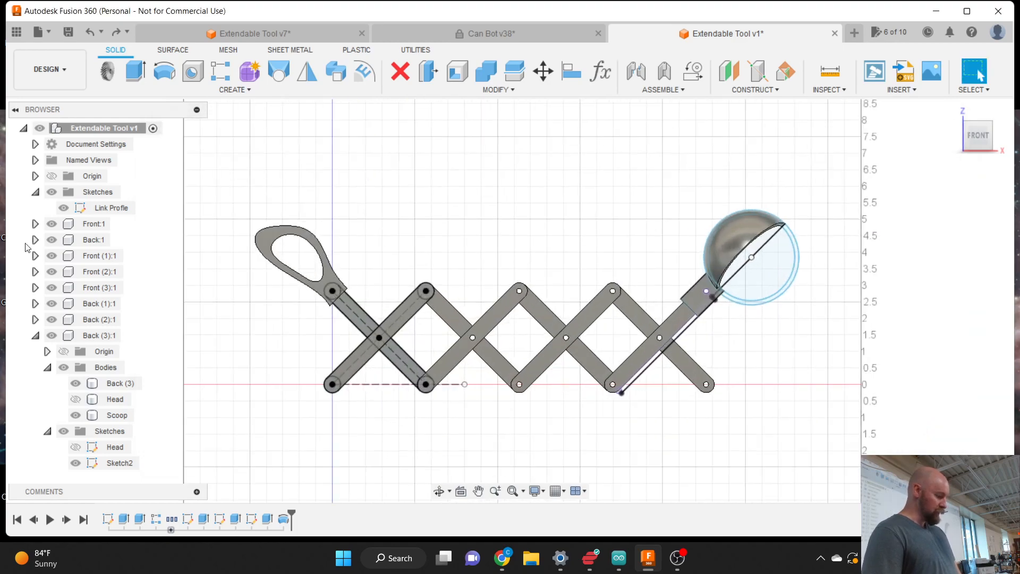
- Edit the Link Profile sketch and confirm the right link's 4.00 dimension driven by Length
left_click(109, 207)
right_click(106, 209)
left_click(133, 253)
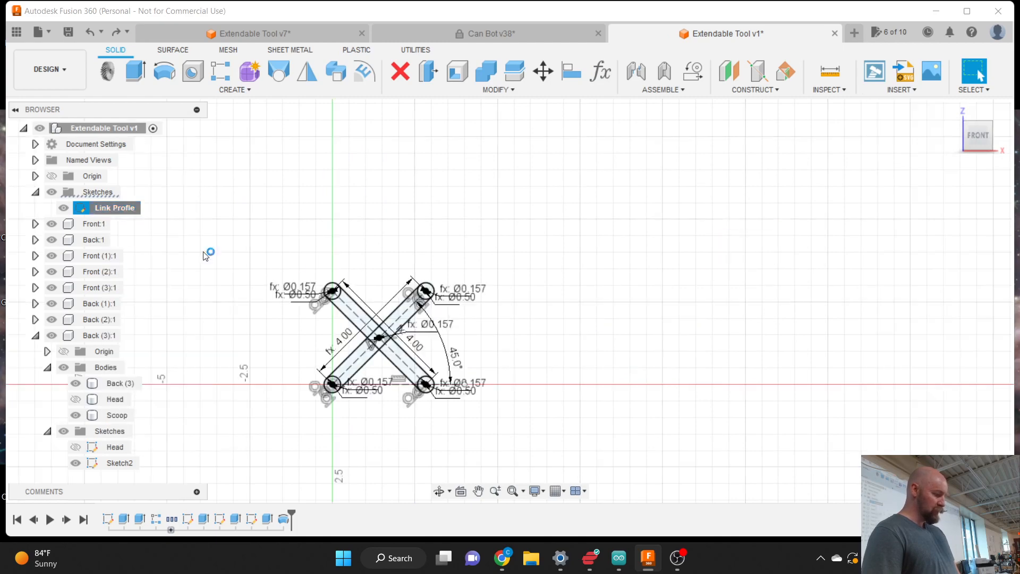
scroll(340, 374, "up", 5)
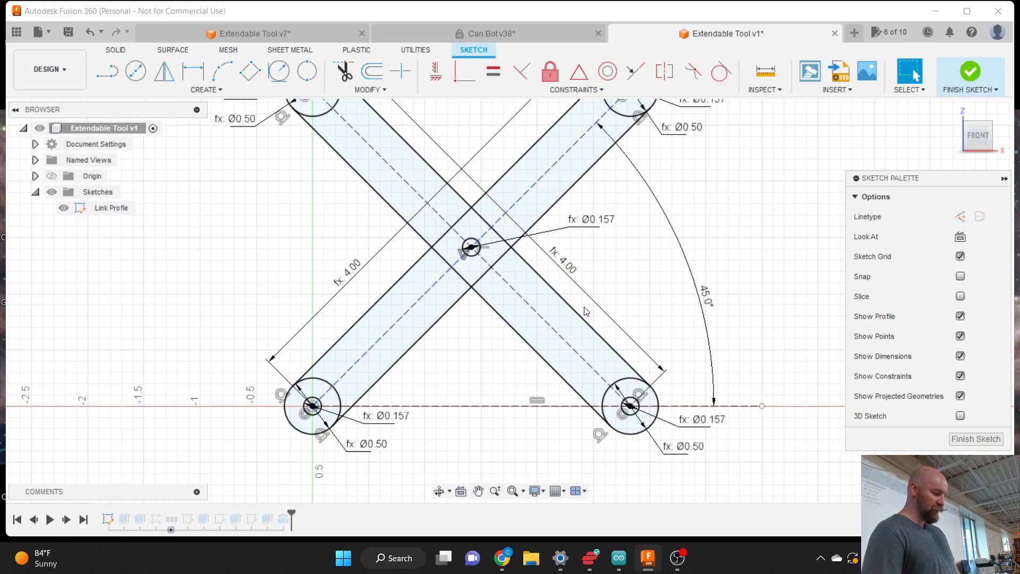
double_click(573, 268)
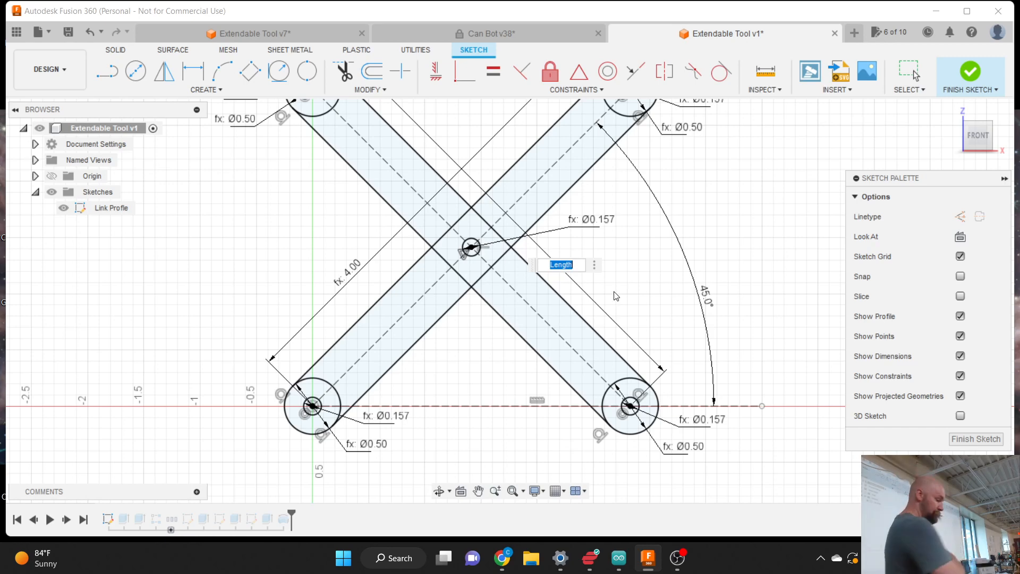
key("Return")
scroll(510, 249, "down", 4)
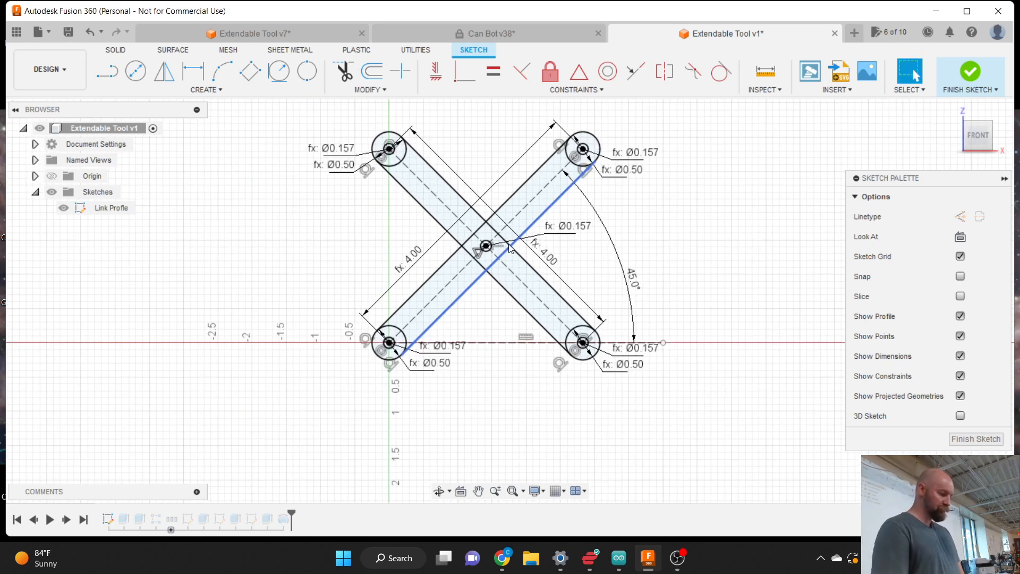
scroll(467, 282, "up", 4)
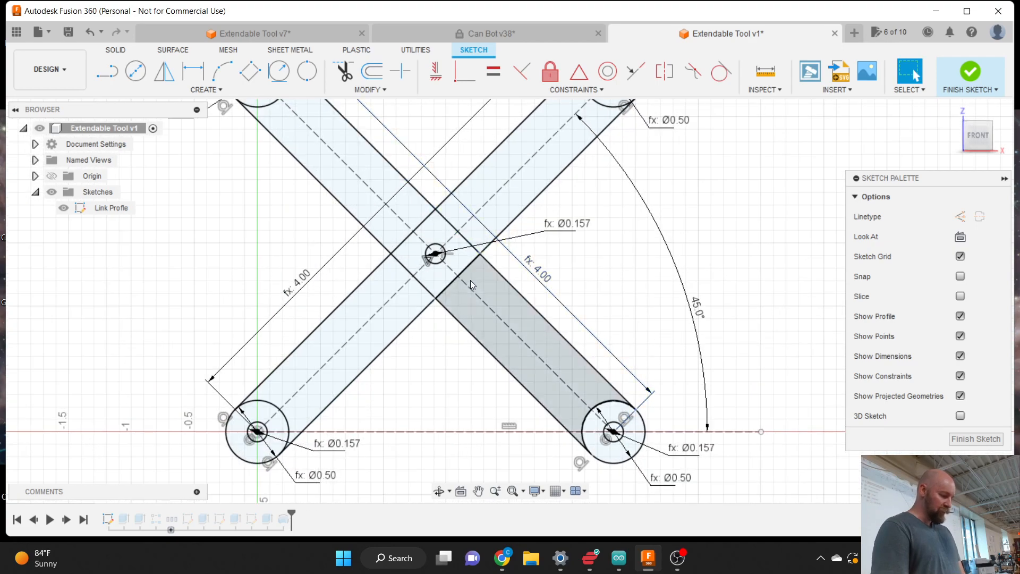
scroll(419, 372, "down", 1)
scroll(416, 375, "down", 1)
- Draw a 2.00 horizontal construction line from the centre pivot and finish the sketch
key("l")
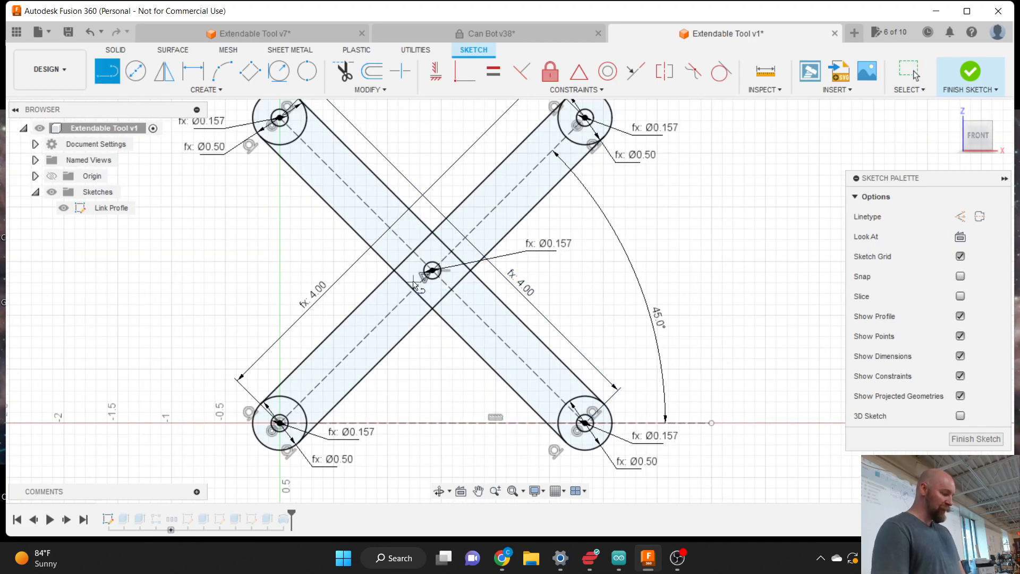
left_click(432, 271)
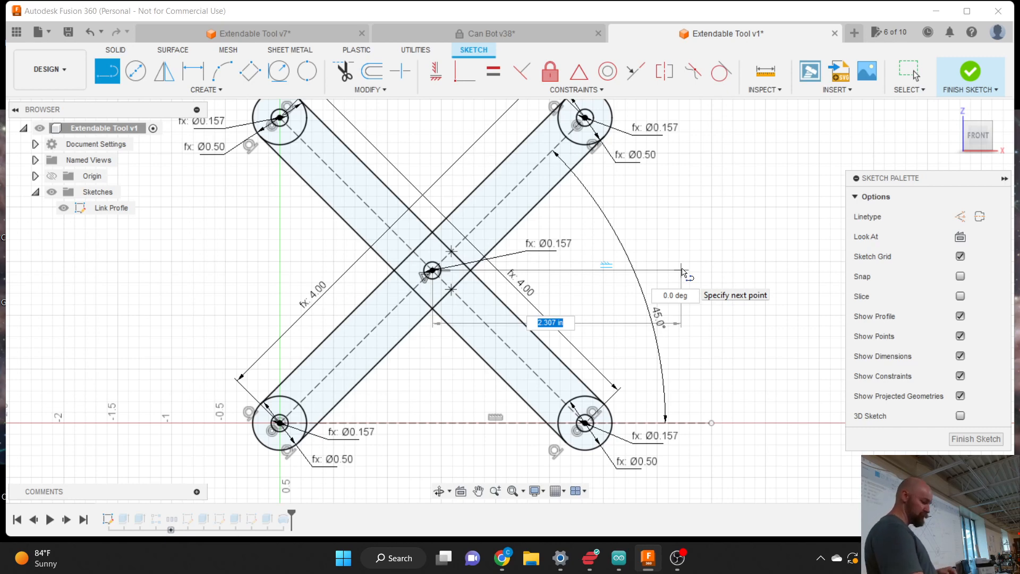
type("2")
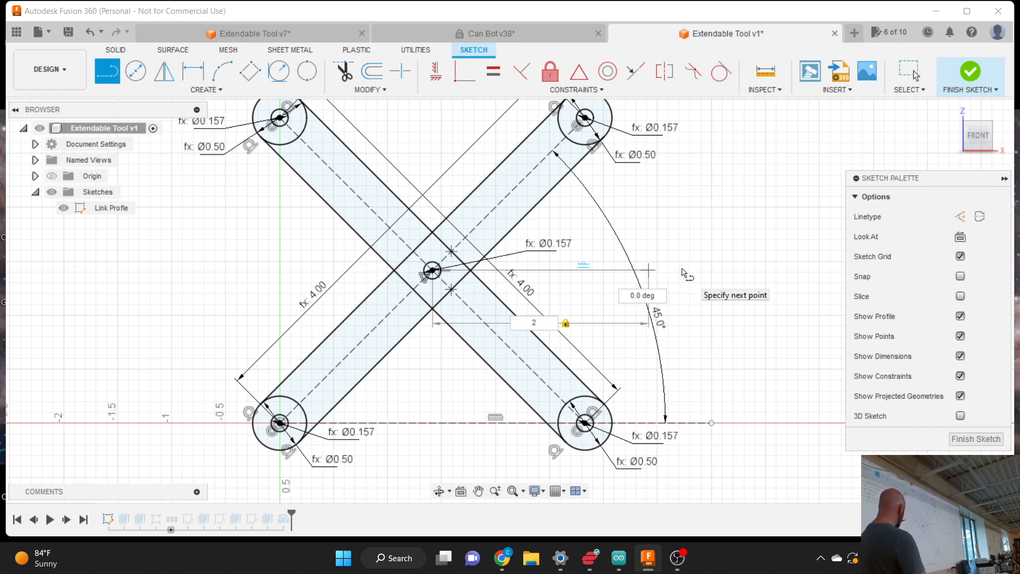
key("Return")
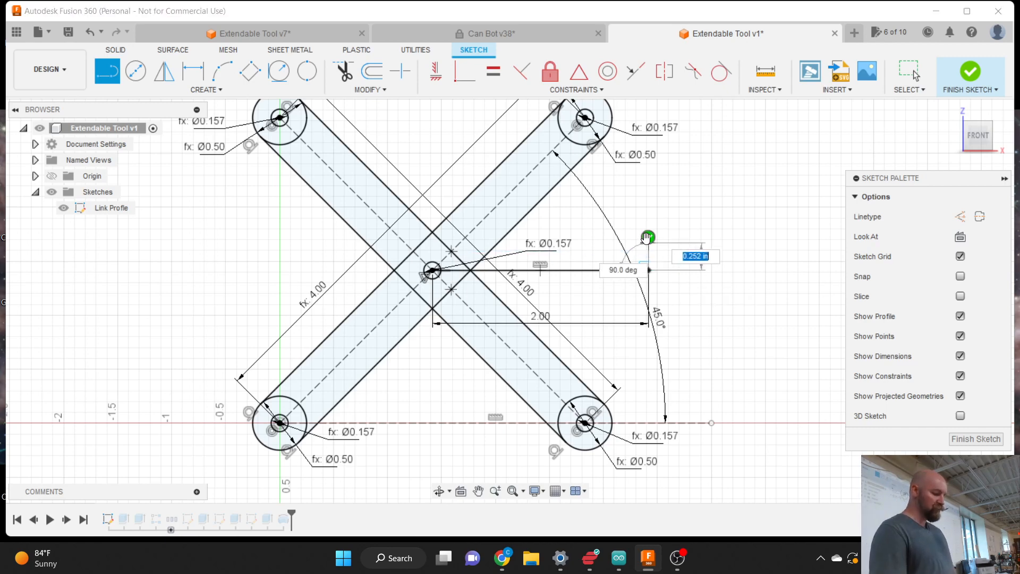
left_click(648, 237)
key("Escape")
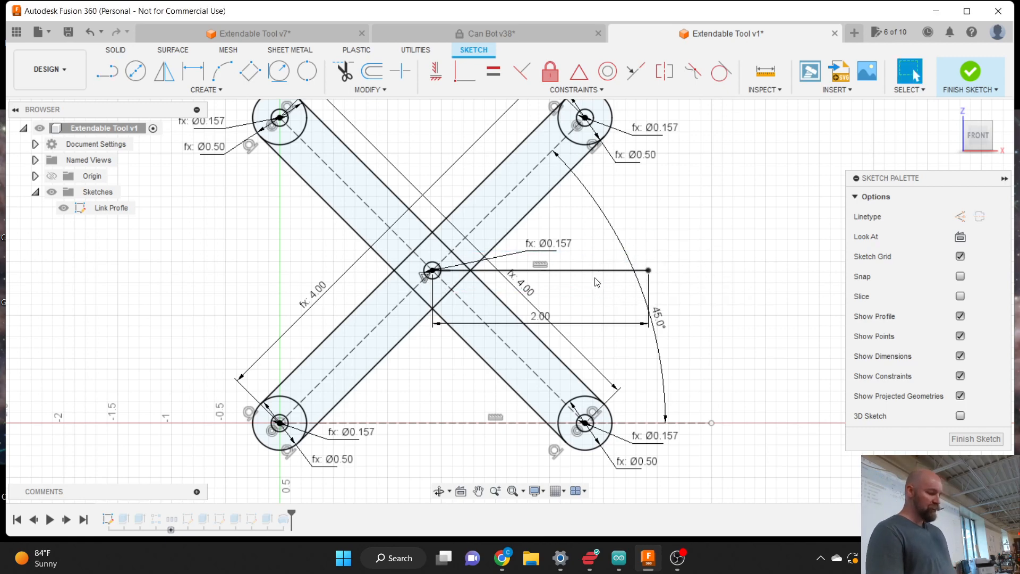
left_click(596, 271)
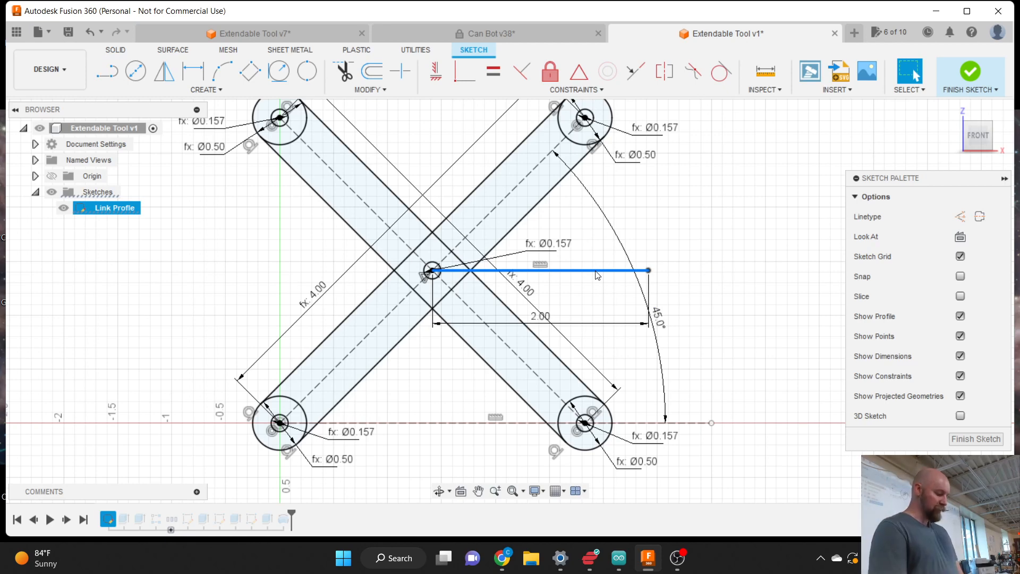
left_click(956, 217)
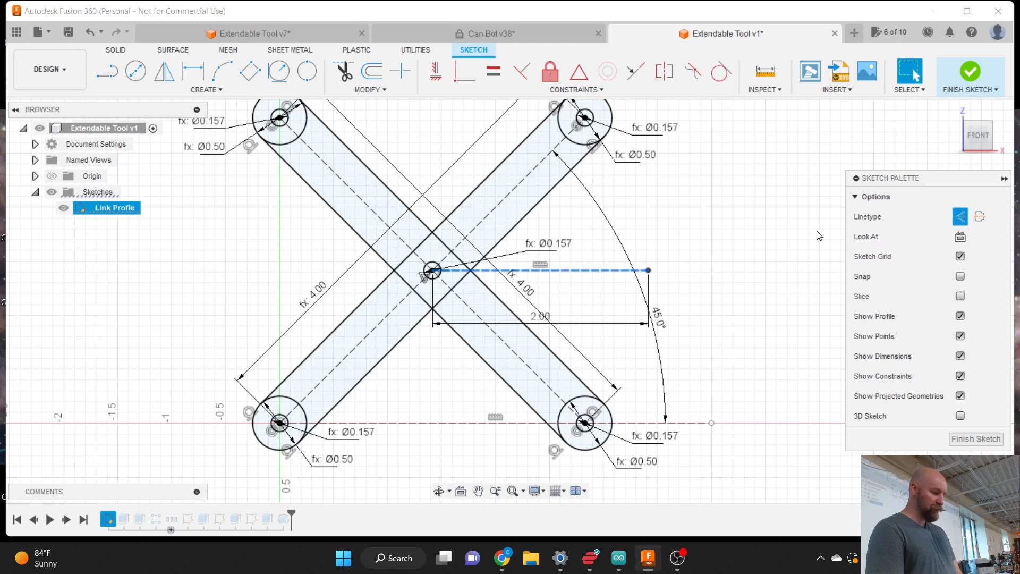
left_click(960, 77)
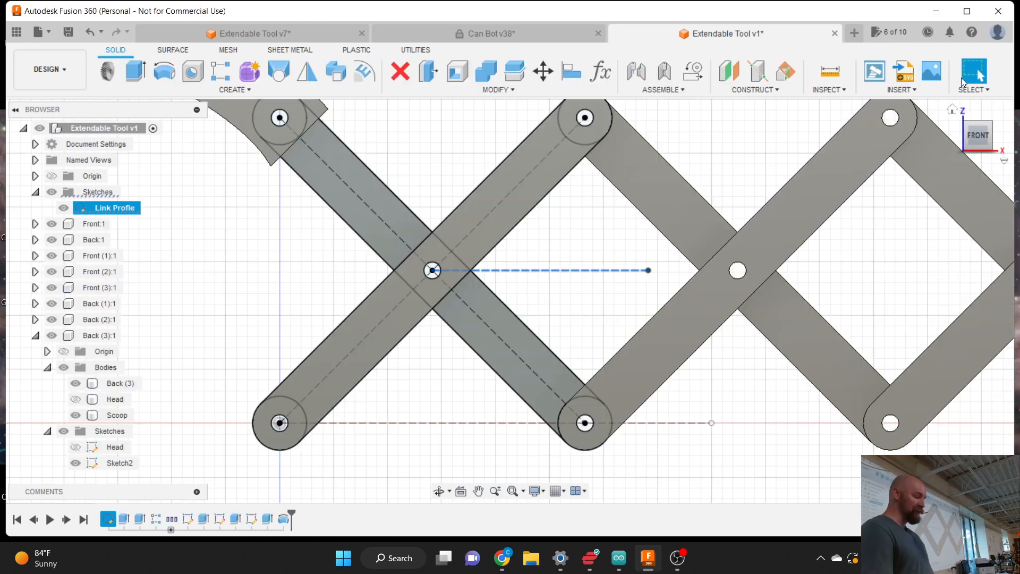
- Create a Plane at Angle hinged on the dashed 2.00 horizontal construction line
scroll(335, 291, "down", 1)
scroll(335, 291, "down", 5)
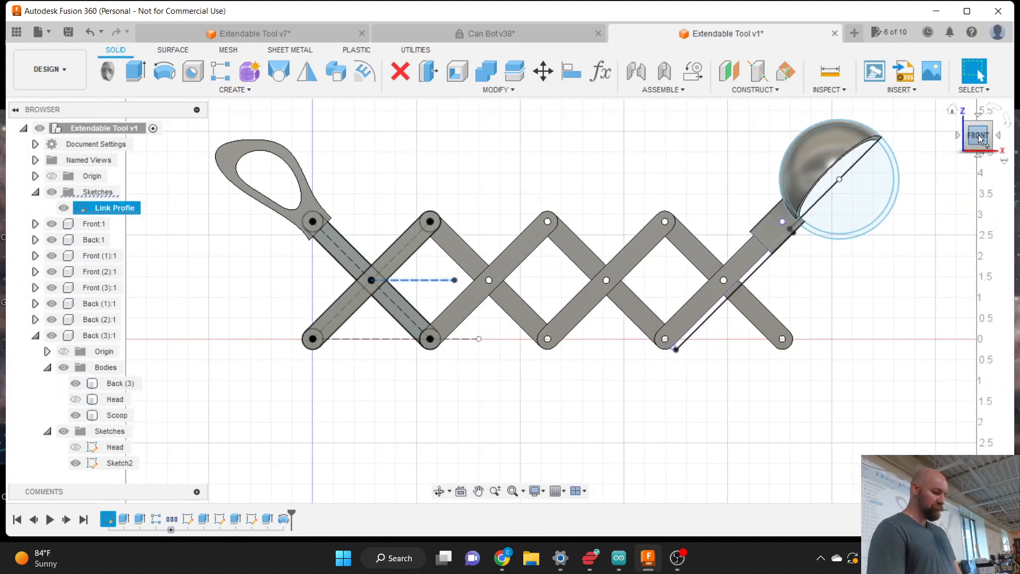
left_click_drag(980, 140, 964, 147)
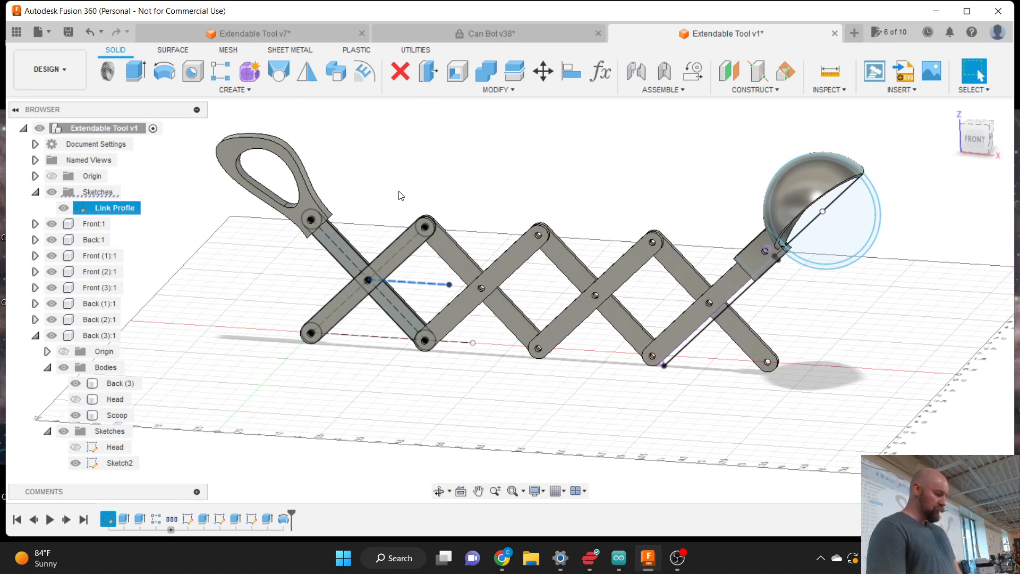
left_click(419, 195)
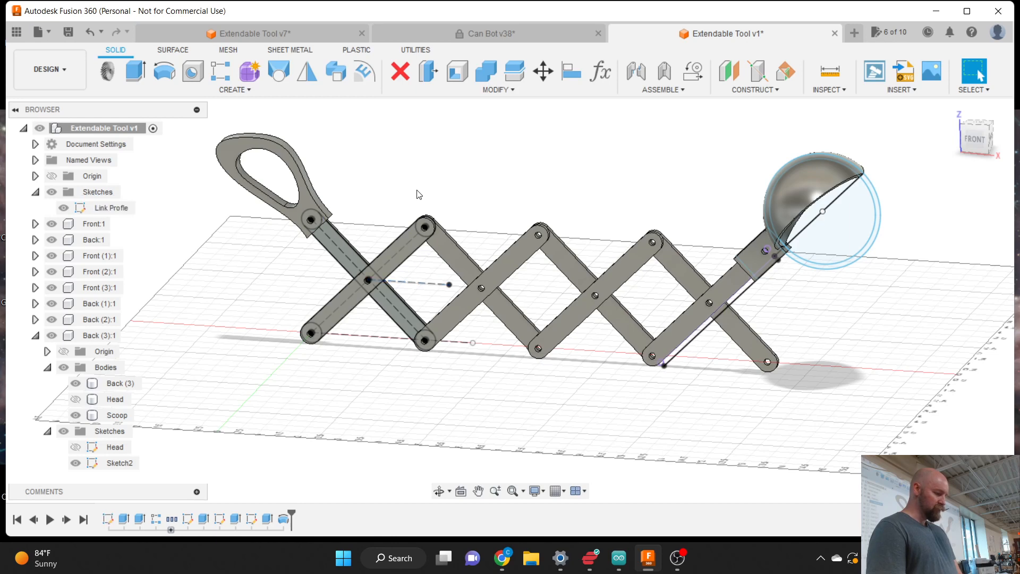
left_click(760, 90)
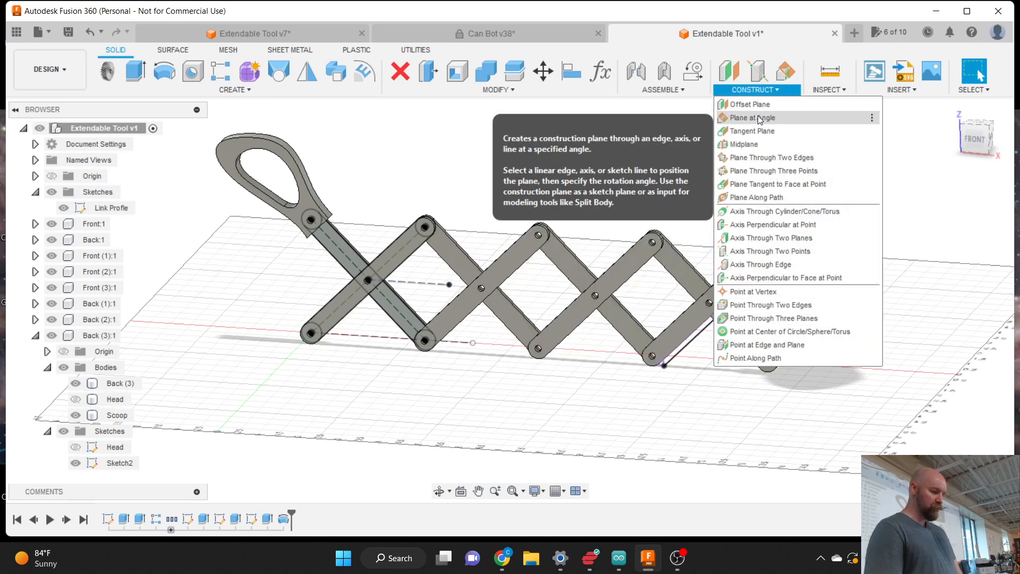
left_click(757, 117)
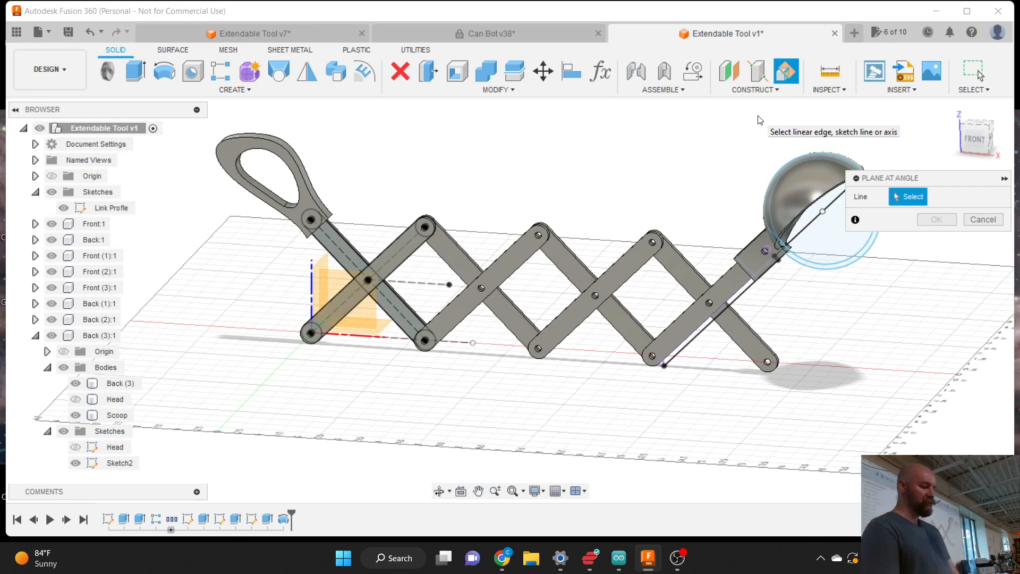
left_click_drag(924, 181, 802, 132)
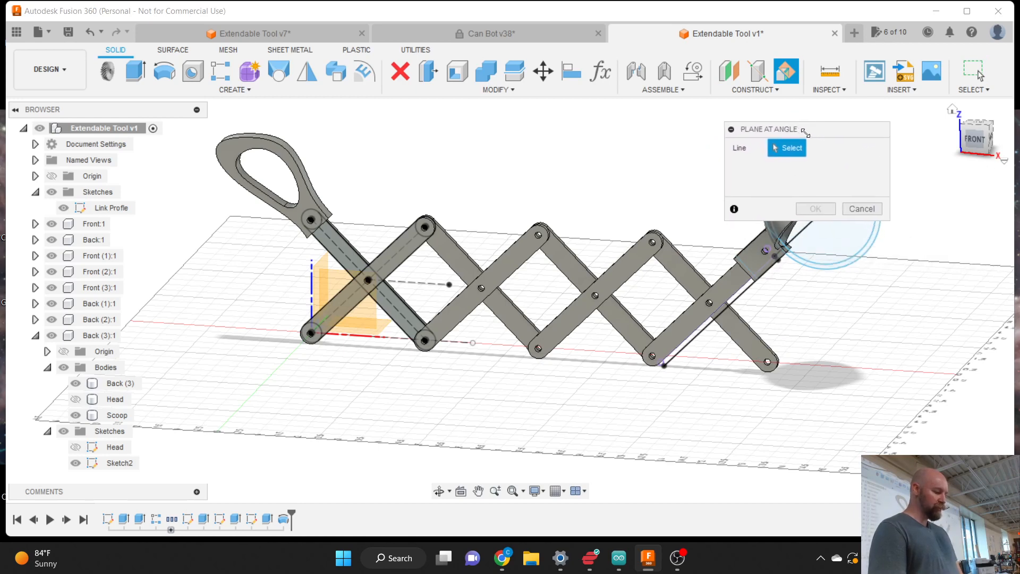
left_click(430, 285)
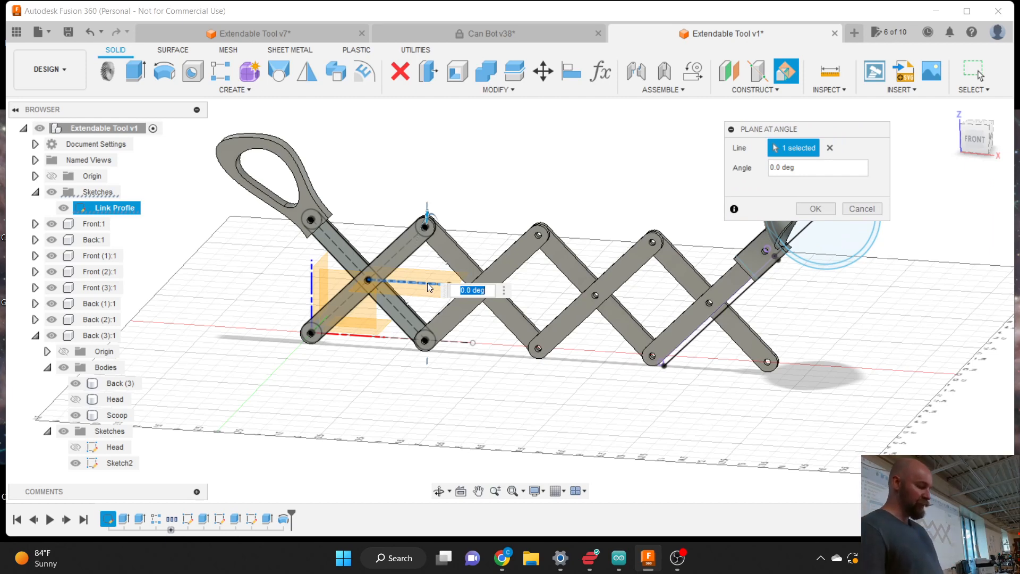
key("Return")
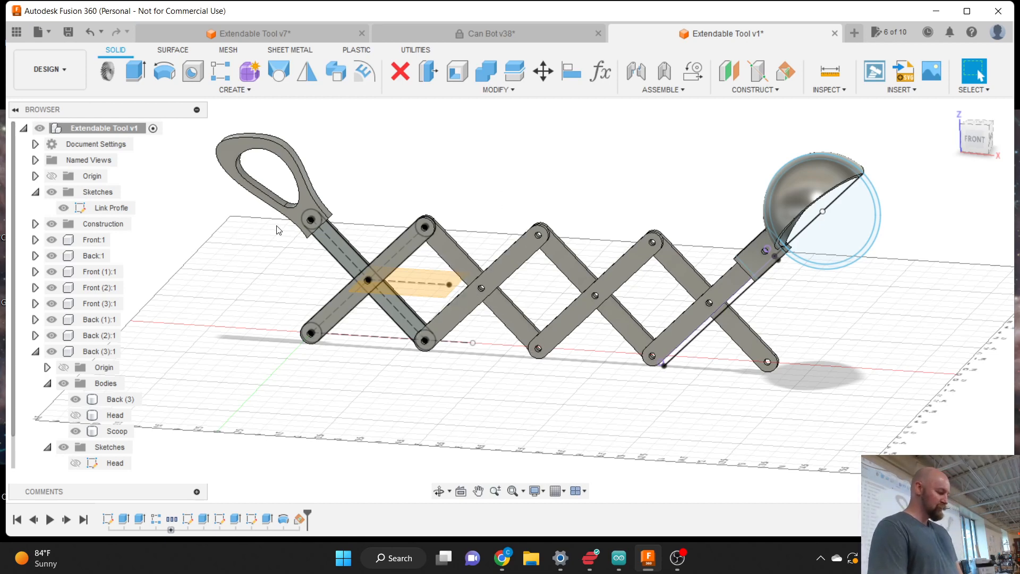
- Hide the Link Profile sketch and mirror the Scoop body across the angled construction plane into Scoop (1)
left_click(63, 208)
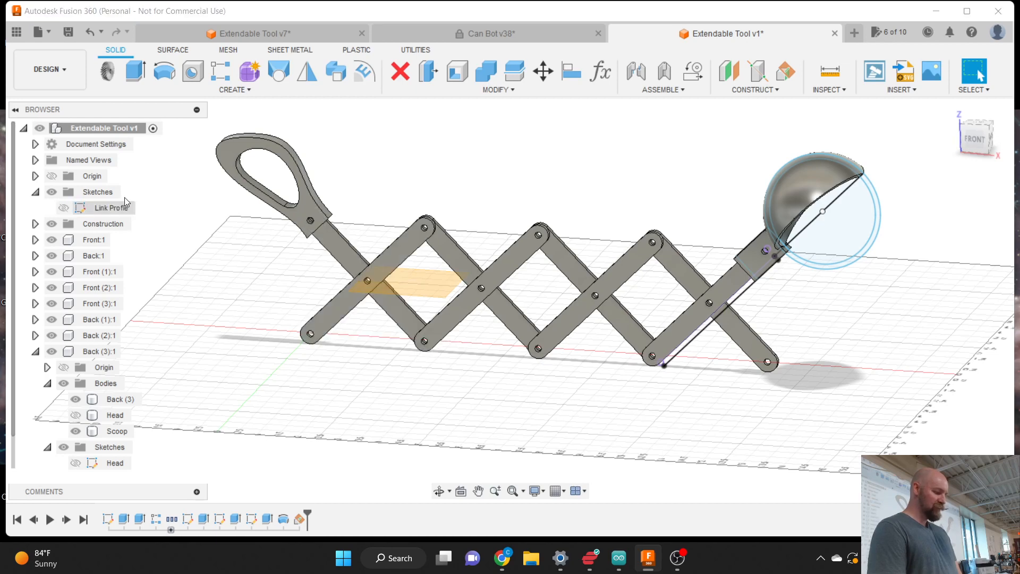
left_click(243, 89)
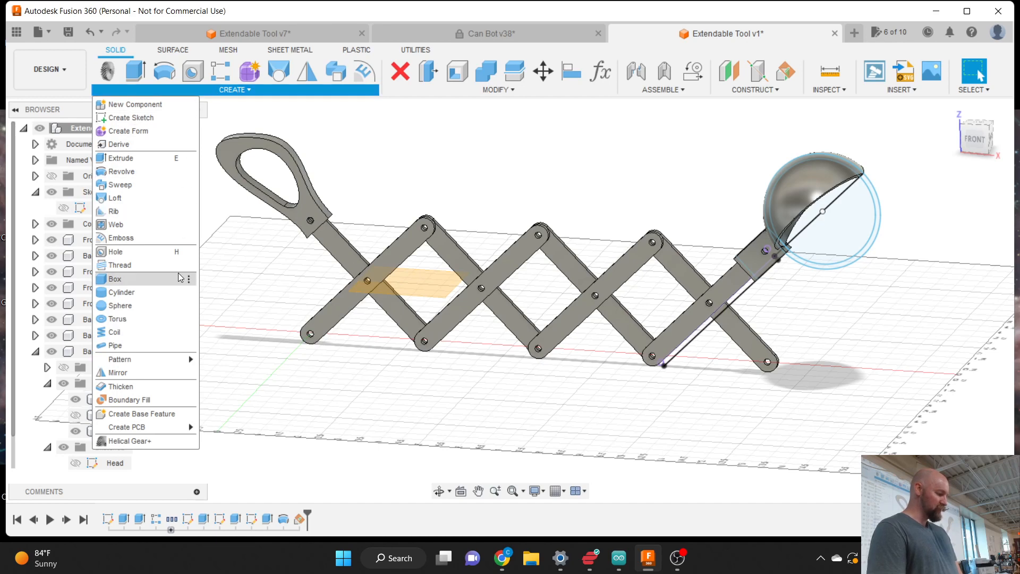
left_click(118, 372)
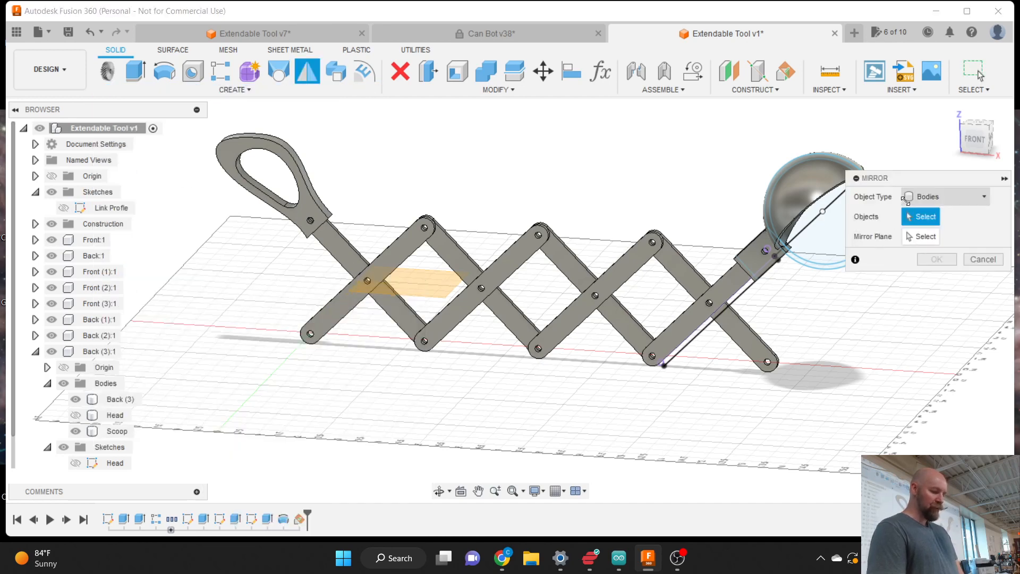
left_click(803, 180)
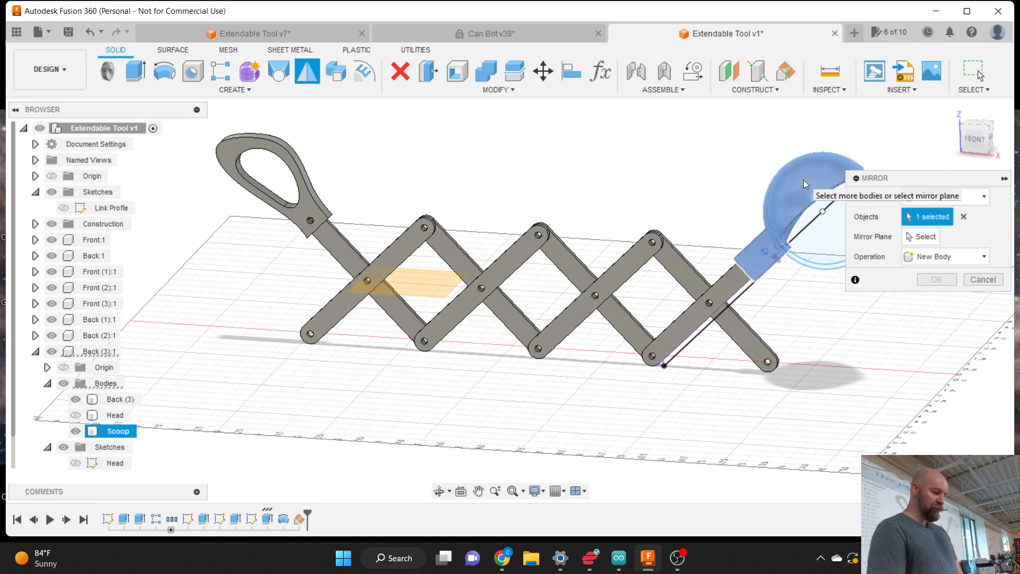
left_click(914, 237)
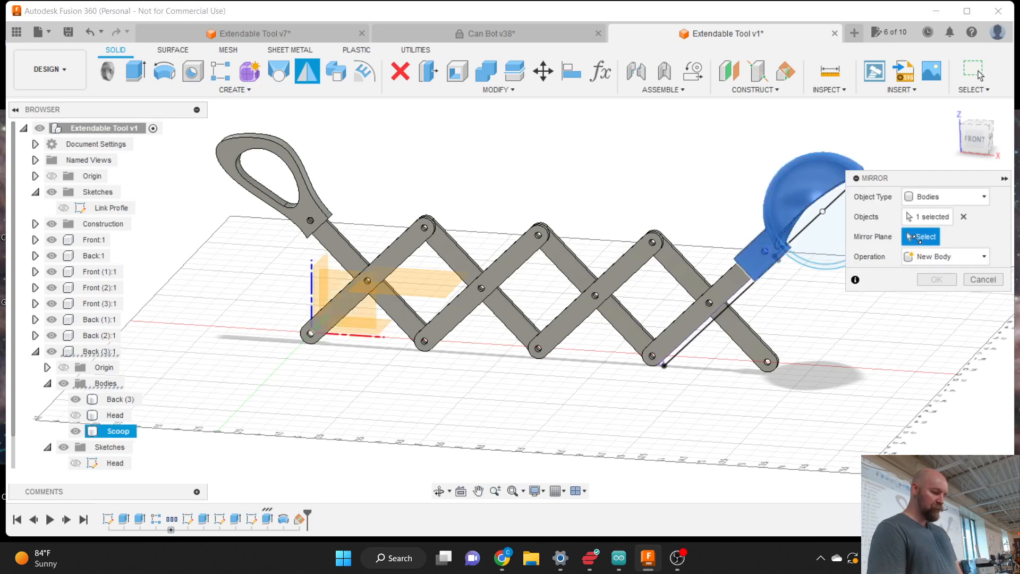
left_click(431, 290)
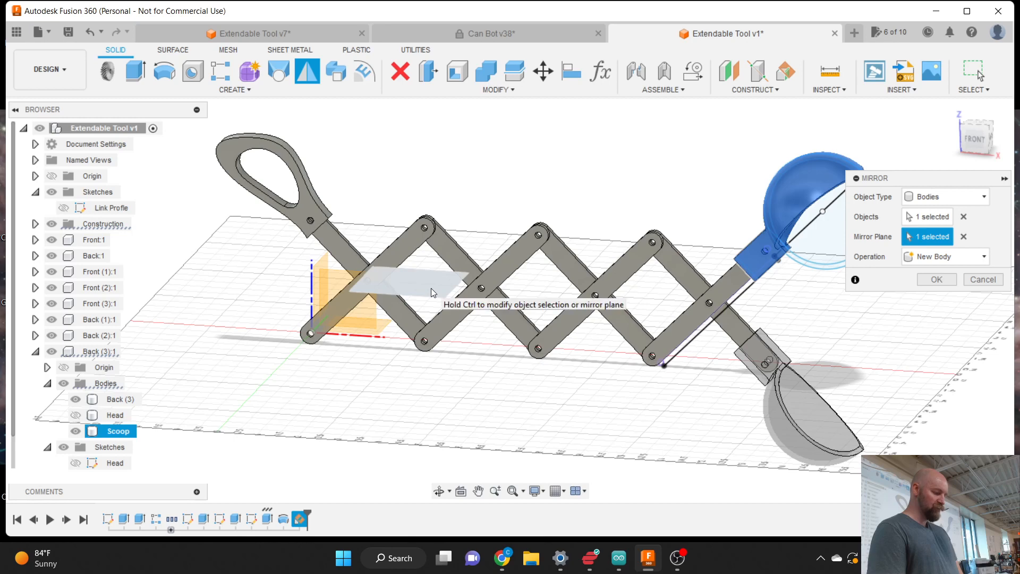
left_click(936, 280)
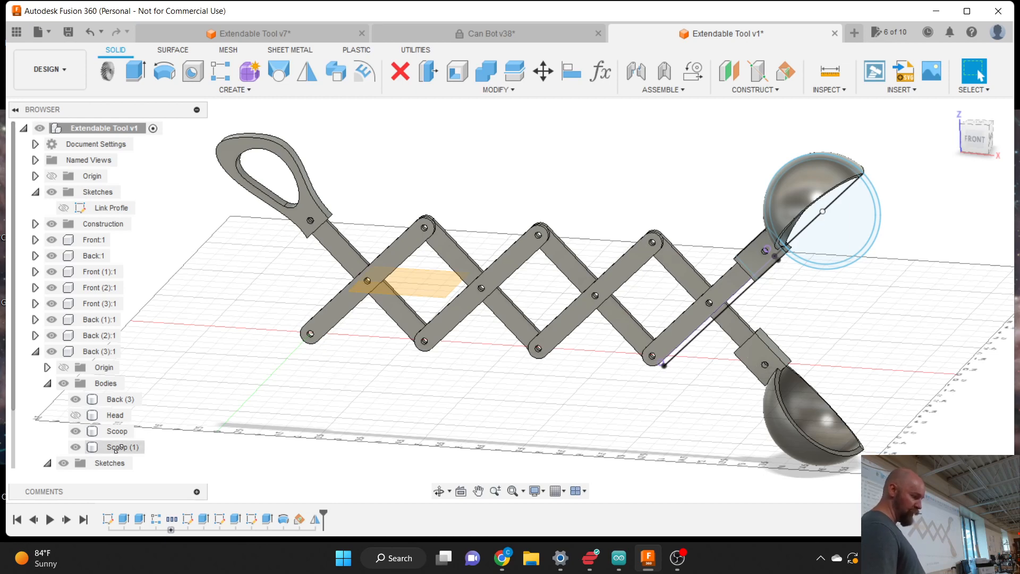
right_click(117, 449)
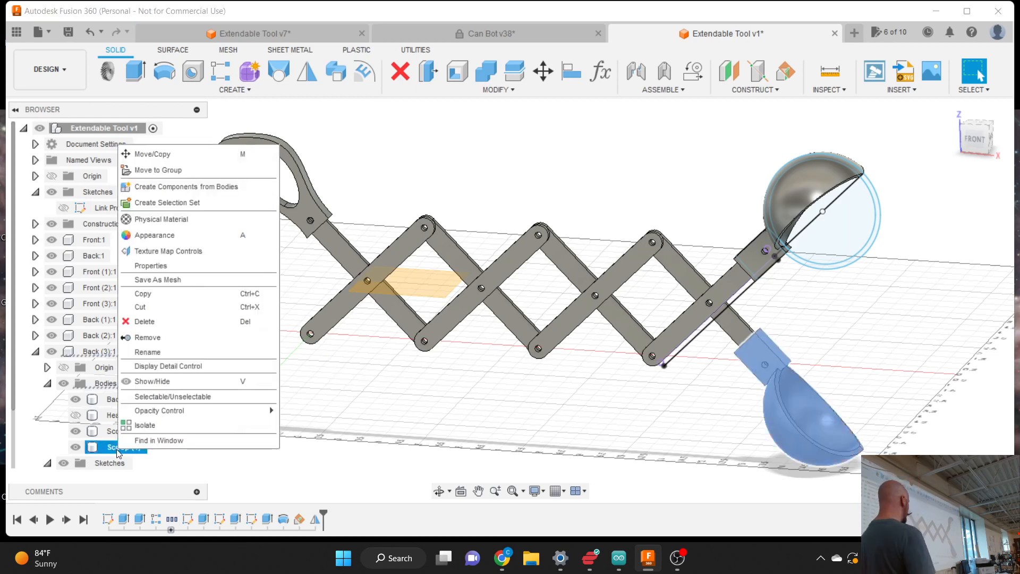
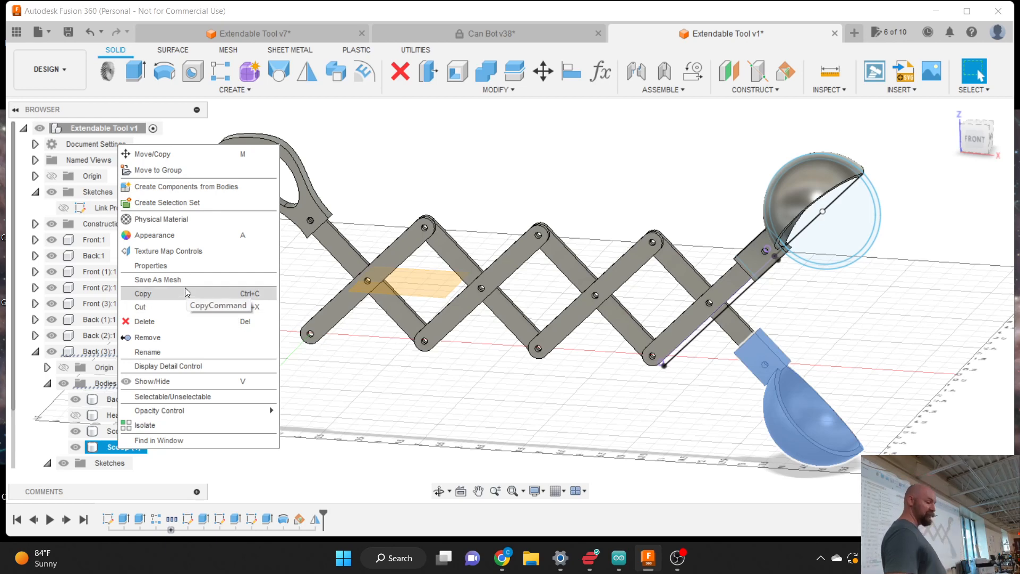
- Move the Scoop (1) body from Back (3):1 into the Front (3):1 component
left_click(339, 407)
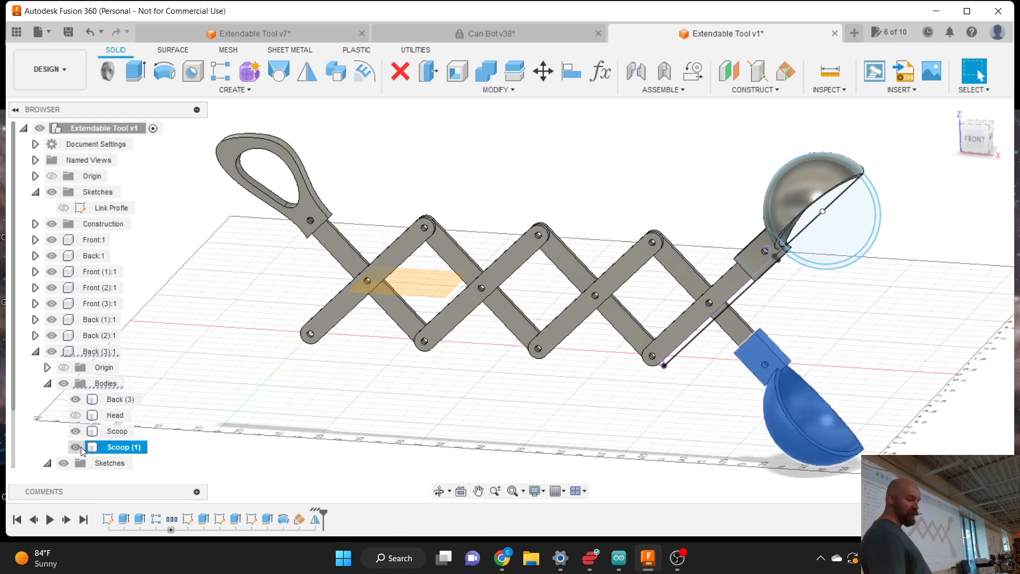
left_click(690, 282)
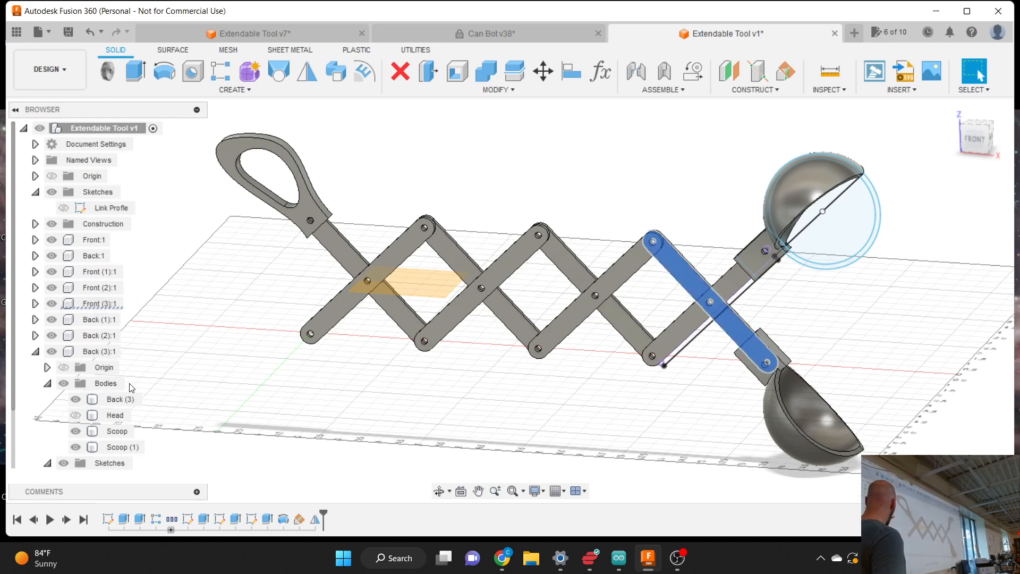
left_click_drag(97, 445, 96, 301)
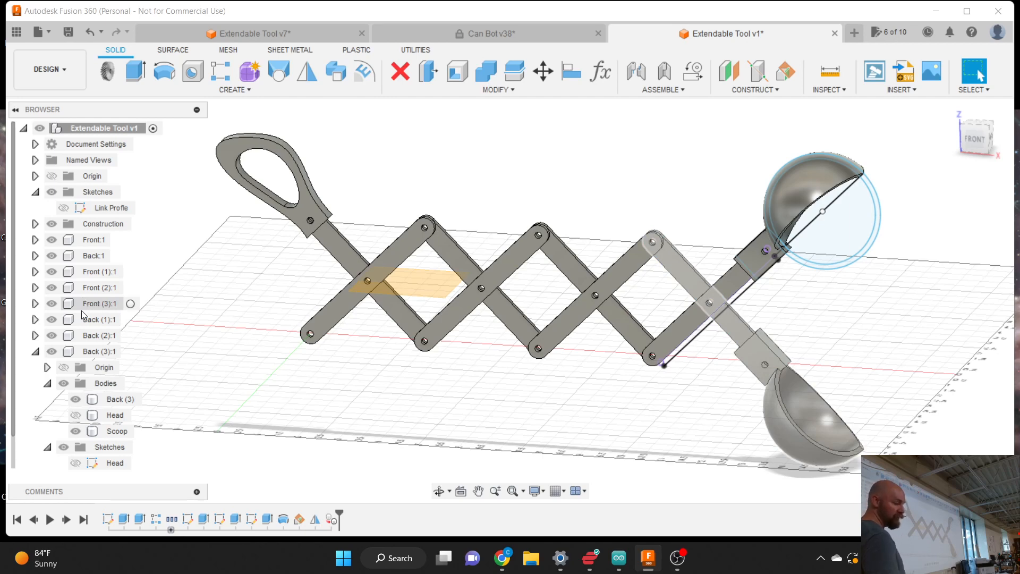
- Toggle Back (3):1 and Front (3):1 visibility to confirm the lower scoop moved
left_click(36, 352)
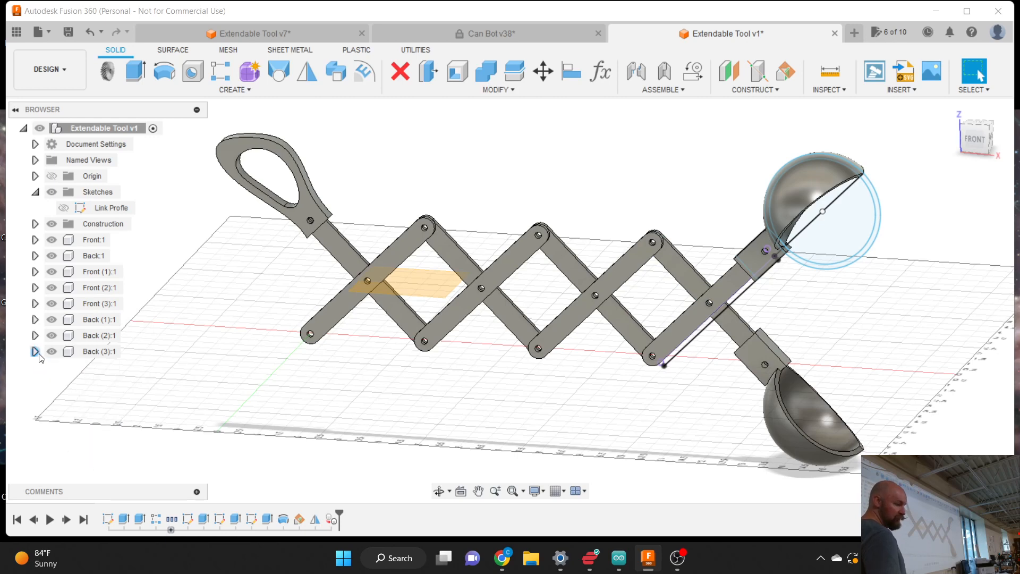
left_click(52, 352)
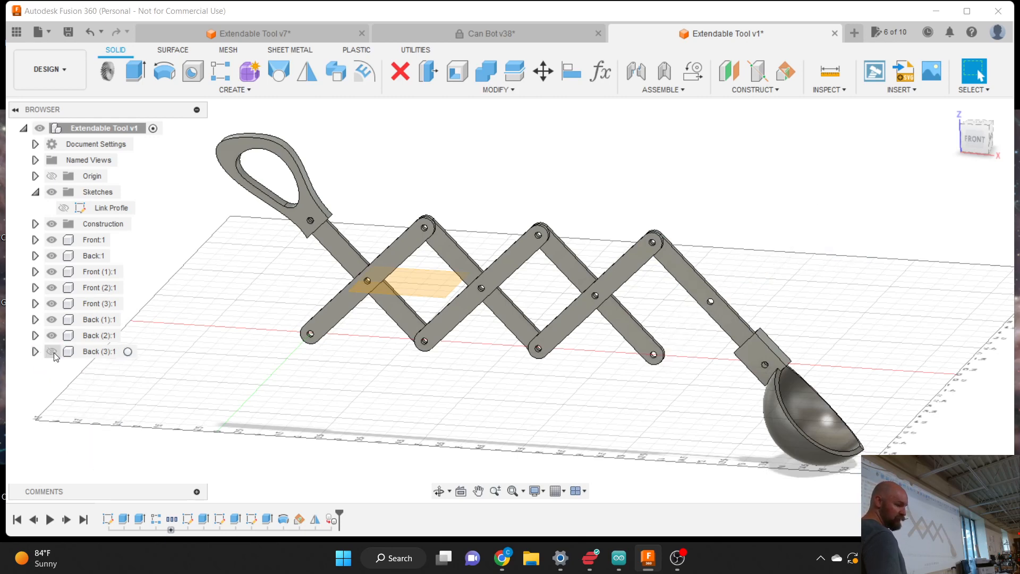
left_click(52, 351)
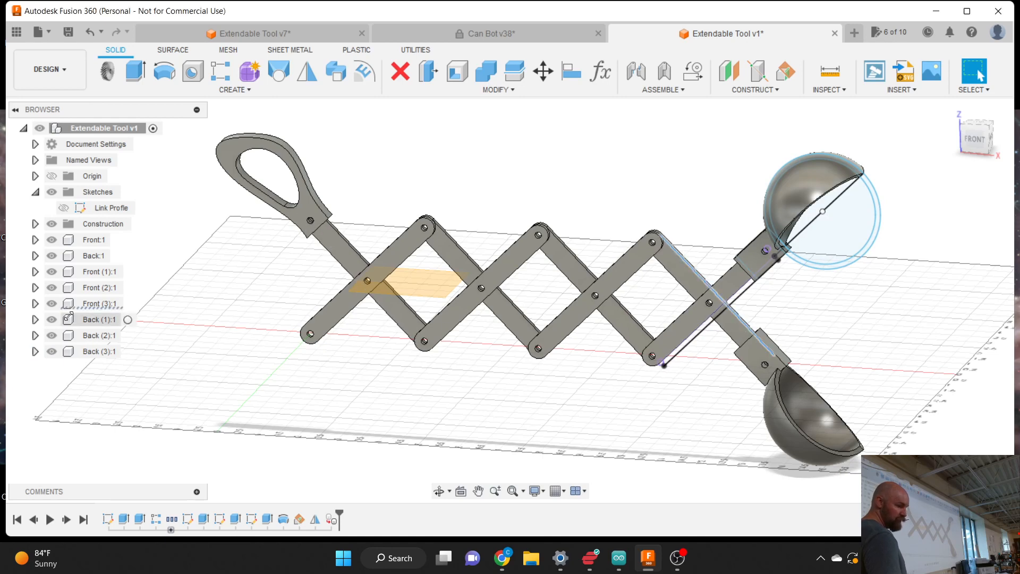
left_click(51, 304)
left_click(52, 303)
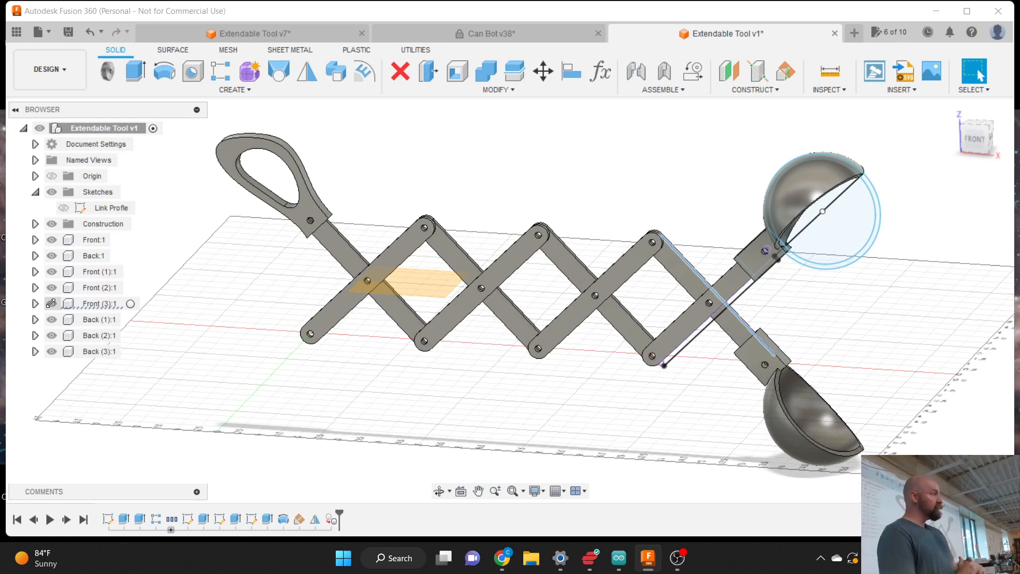
left_click(311, 212)
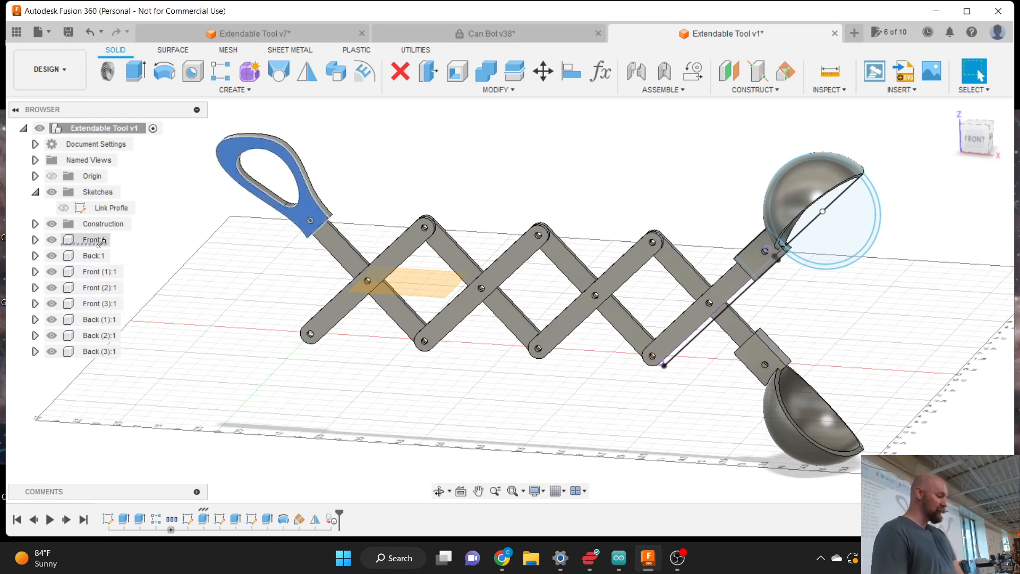
- Make Front:1 the active component and show its bodies
left_click(35, 239)
left_click(117, 240)
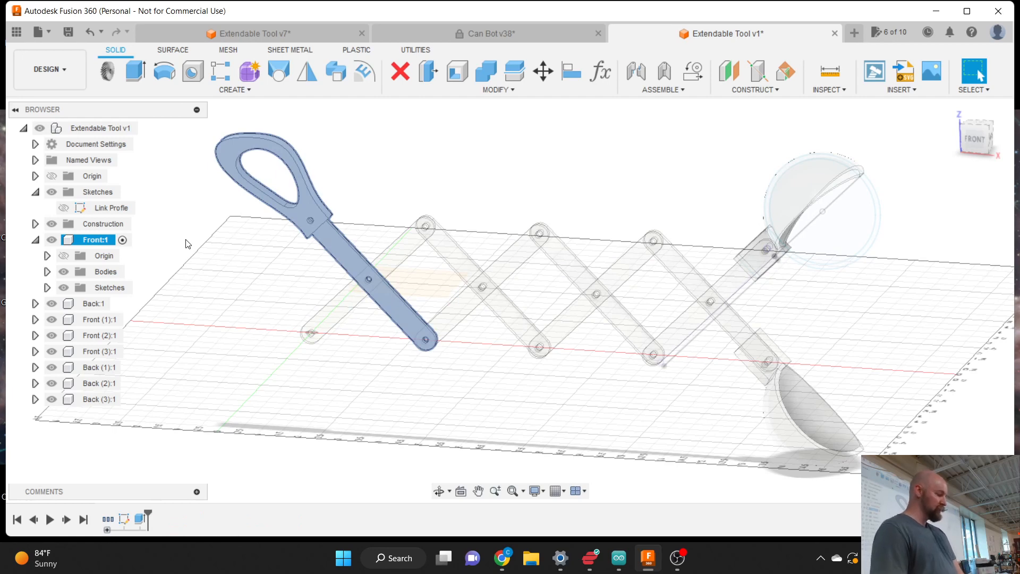
left_click(186, 242)
left_click(47, 271)
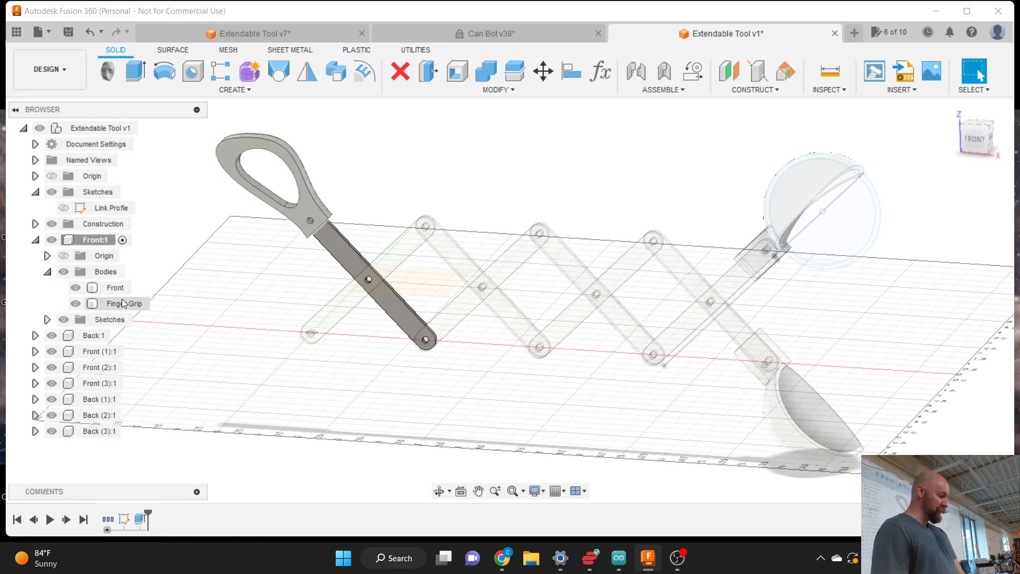
- Mirror the Finger Grip body across the linkage centre plane, creating Finger Grip (1)
left_click(308, 70)
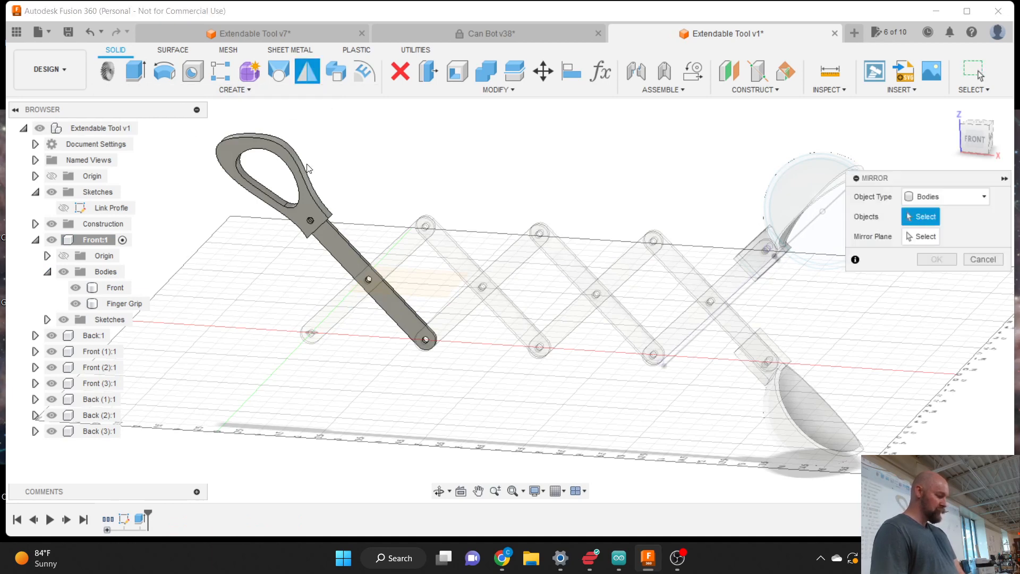
left_click(312, 206)
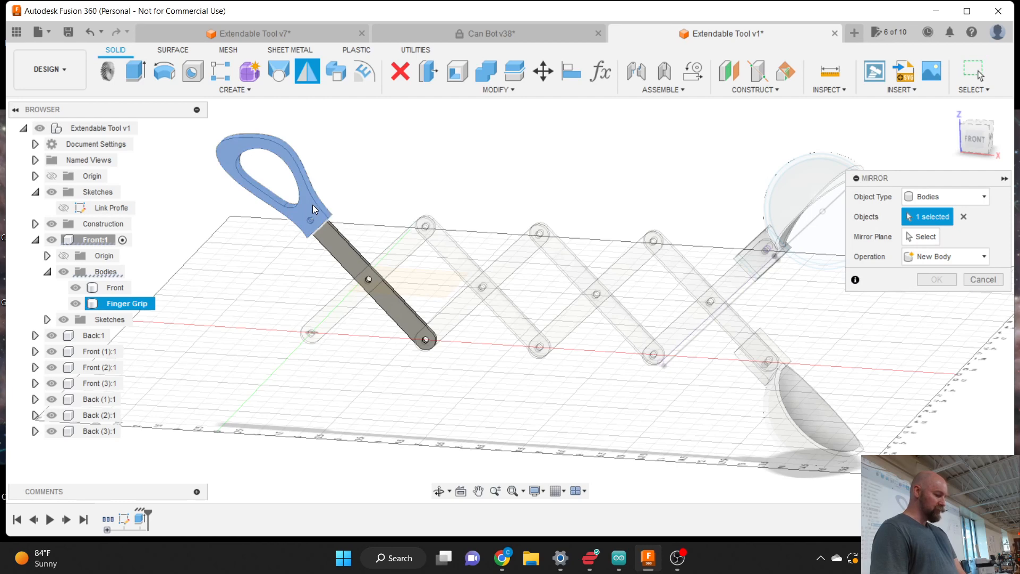
left_click(922, 236)
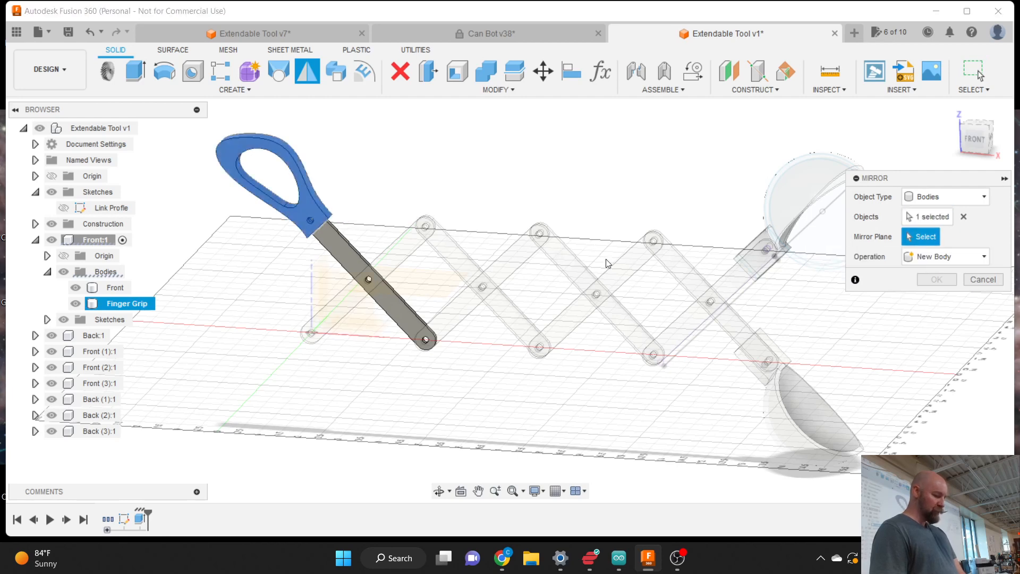
left_click(428, 285)
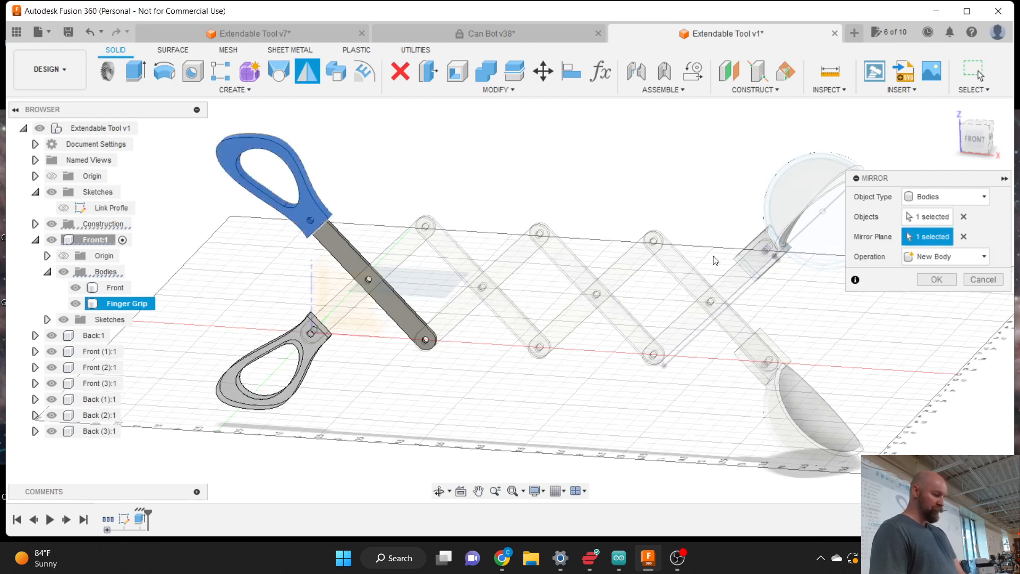
left_click(935, 279)
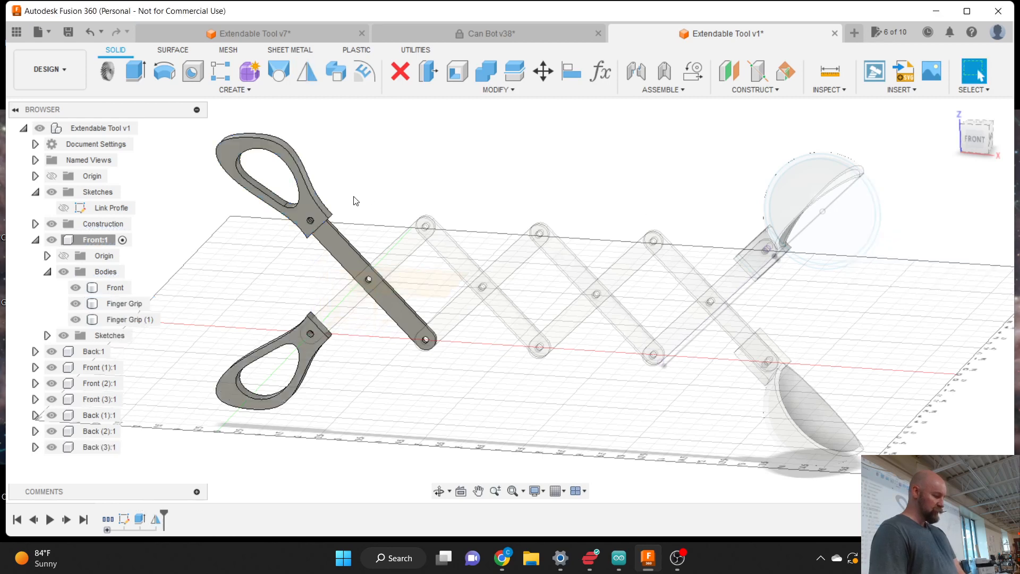
- Move Finger Grip (1) into Back:1 and reactivate the Extendable Tool v1 root
left_click(344, 302)
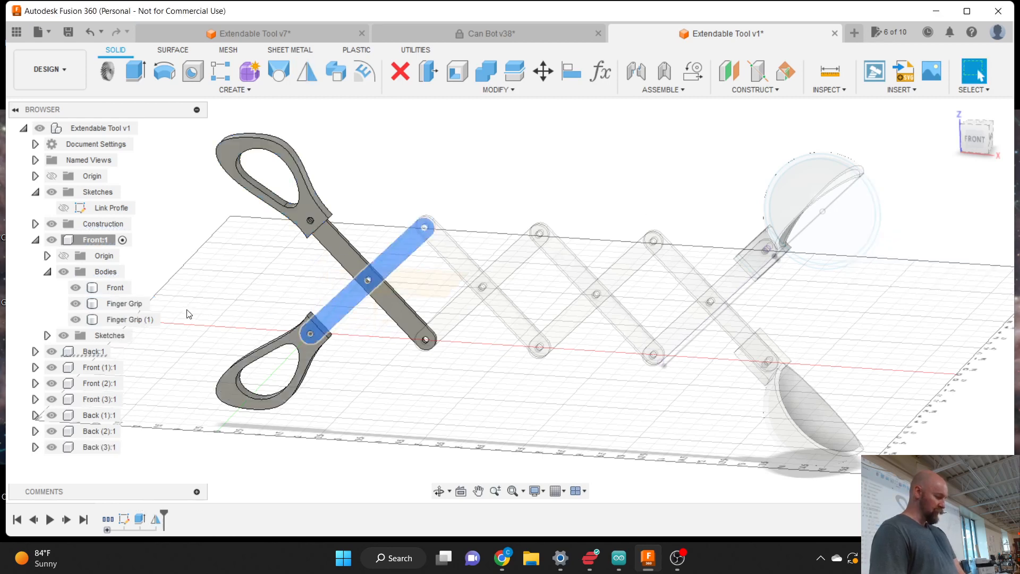
left_click_drag(117, 320, 84, 351)
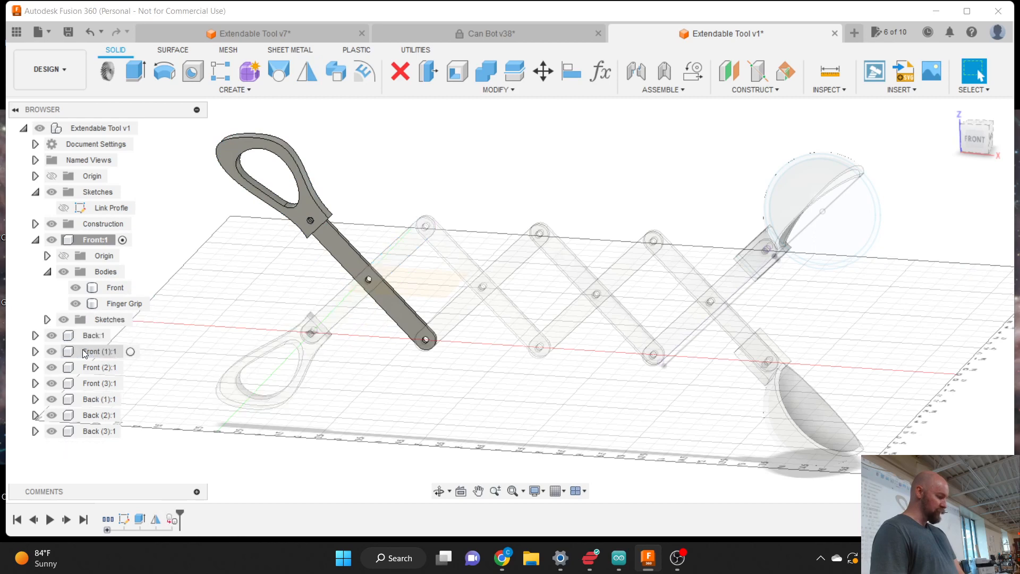
left_click(35, 241)
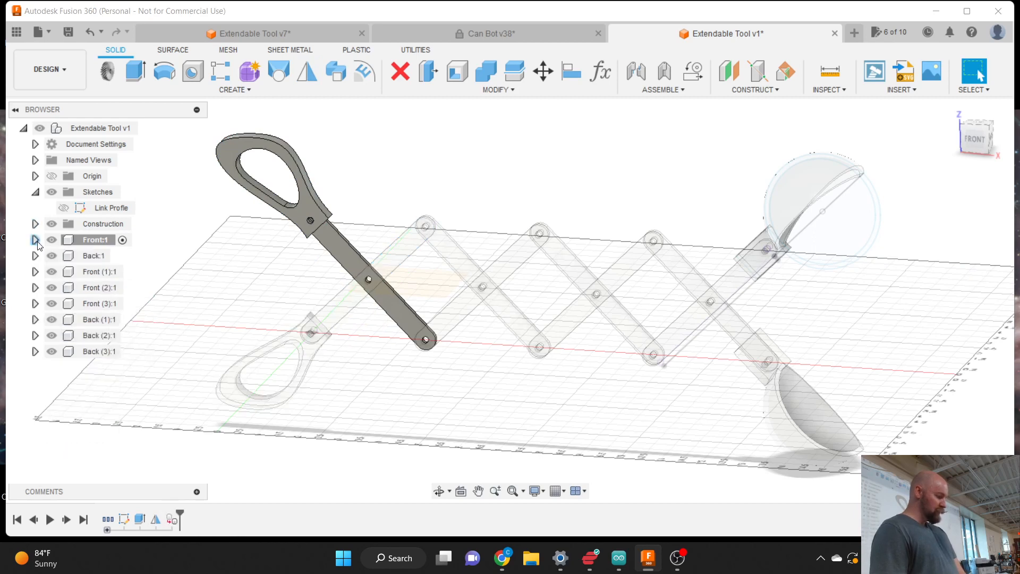
left_click(35, 192)
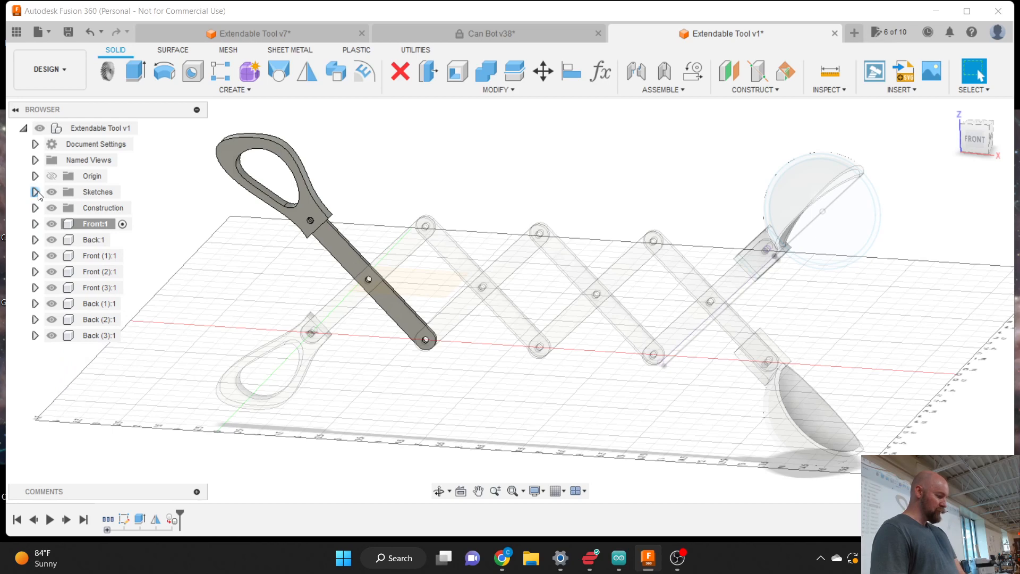
left_click(144, 129)
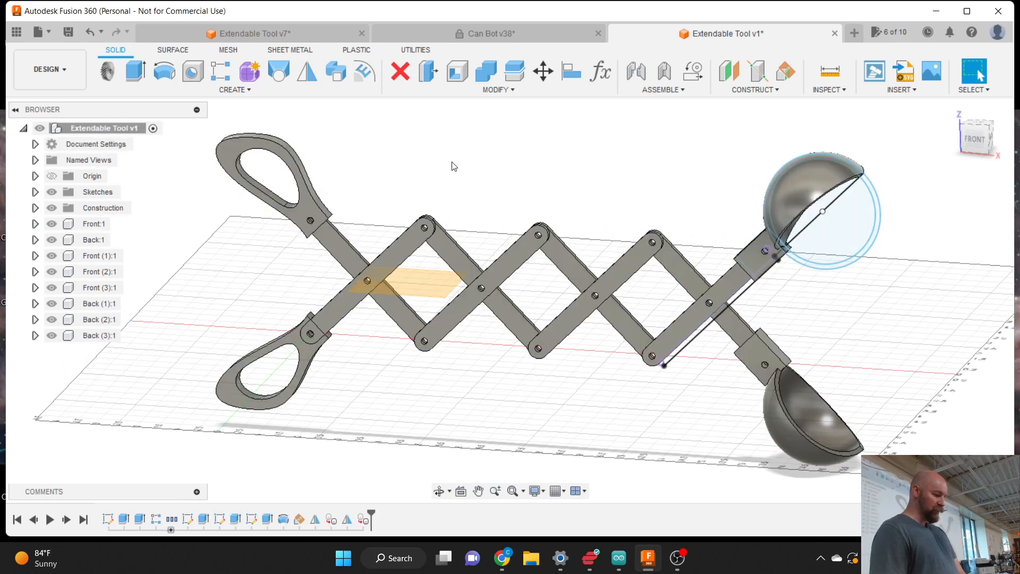
- Hide Sketch2 on the upper scoop inside Back (3):1
left_click(808, 265)
left_click(35, 335)
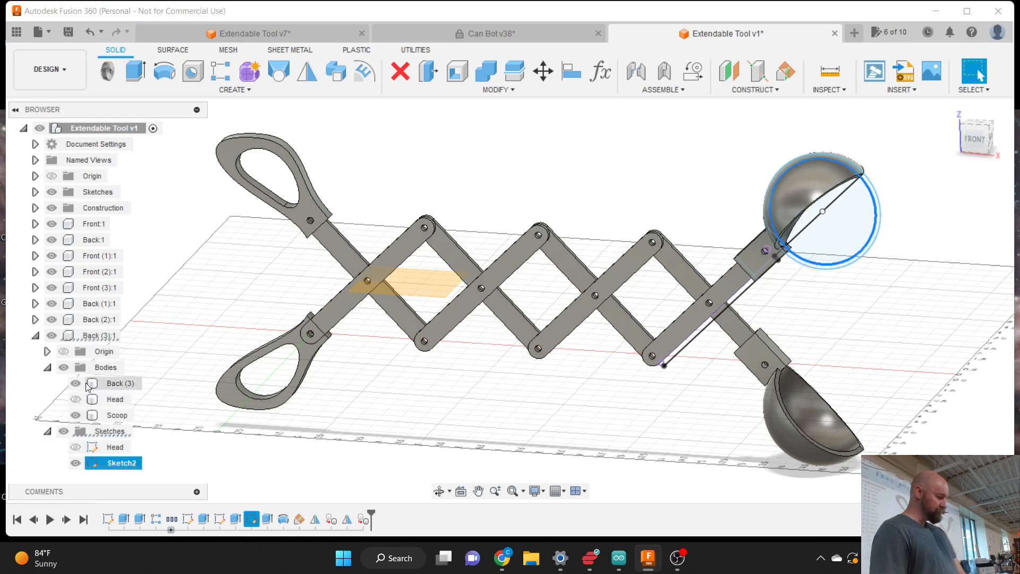
left_click(75, 463)
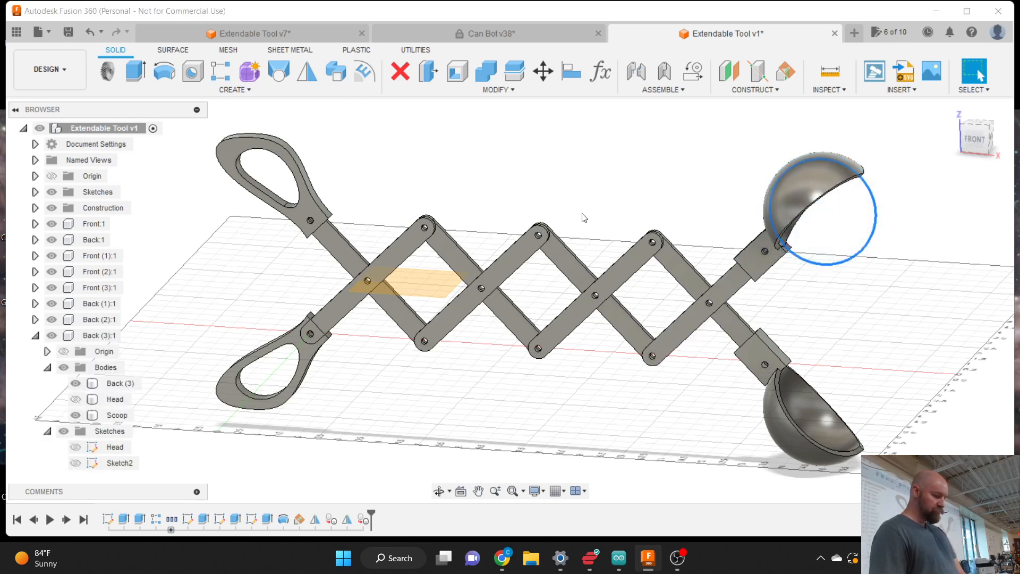
scroll(623, 175, "down", 2)
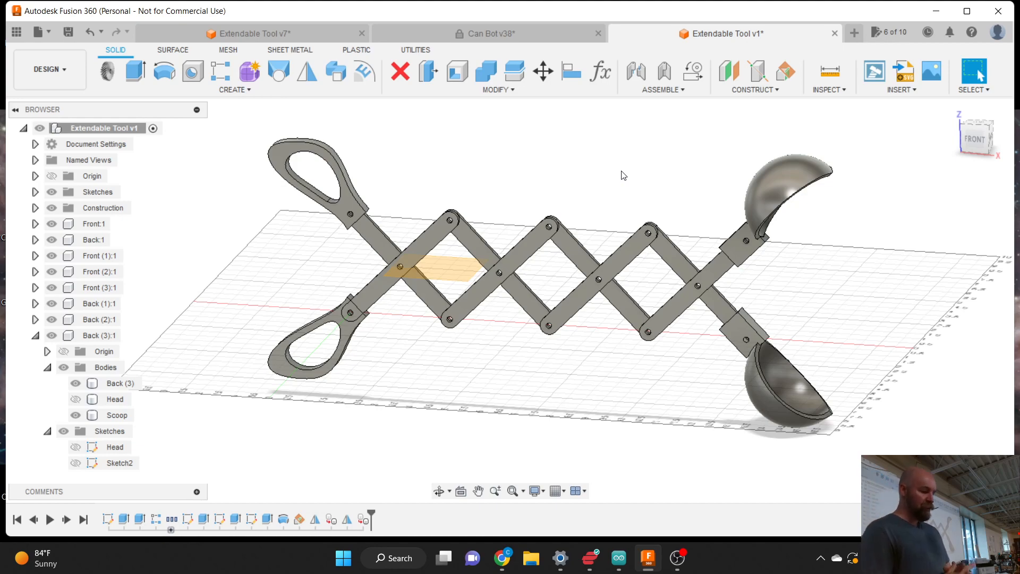
scroll(571, 173, "down", 2)
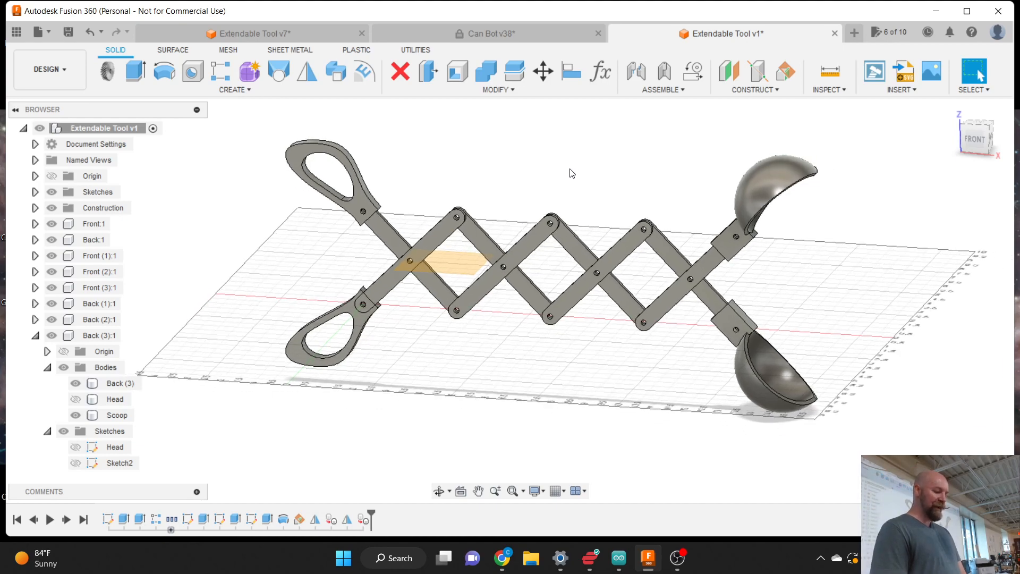
scroll(571, 173, "up", 2)
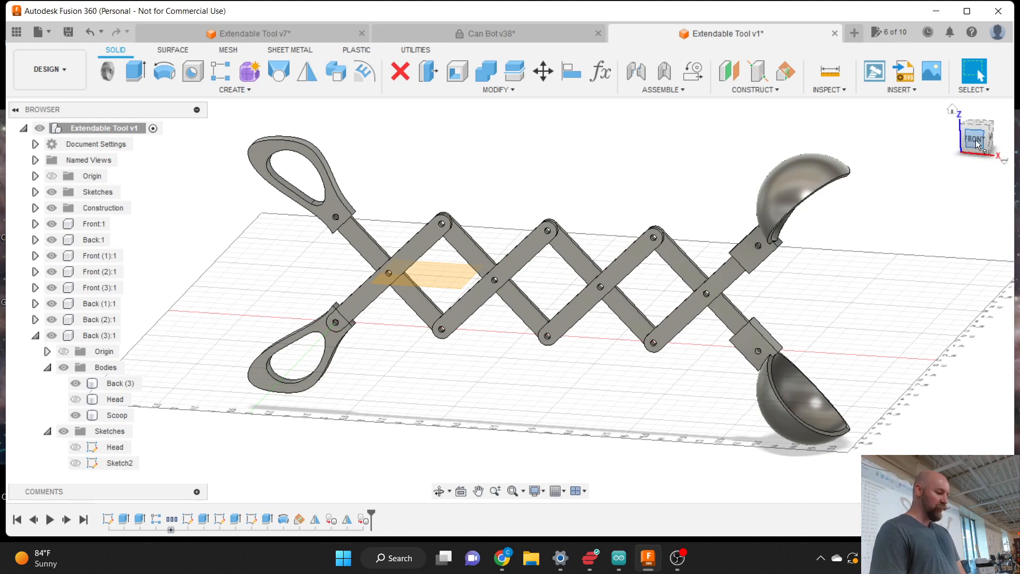
mouse_move(976, 147)
left_mouse_down()
mouse_move(1006, 150)
mouse_move(988, 150)
left_mouse_up()
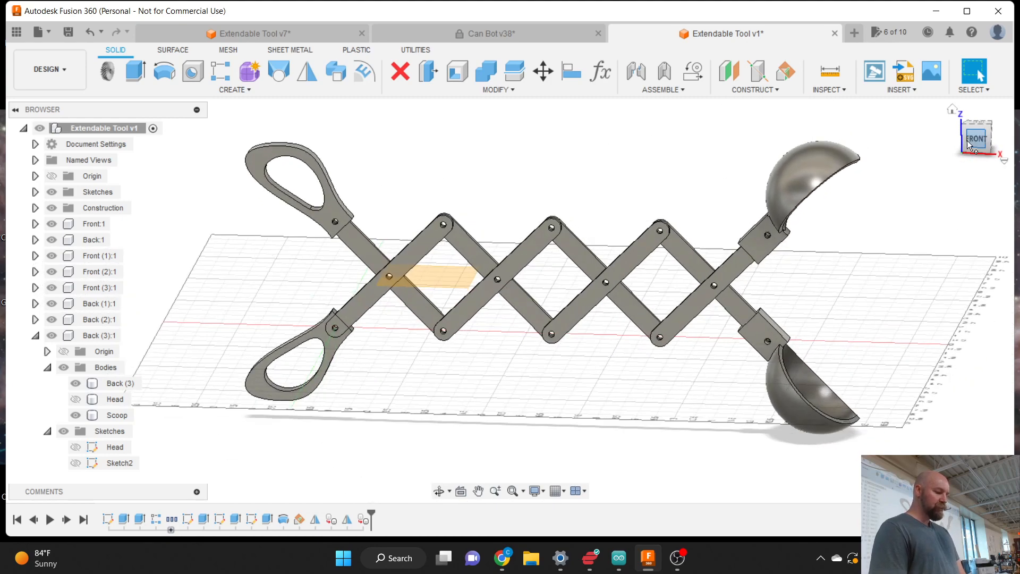
- Hide the orange construction plane from the view
left_click(35, 336)
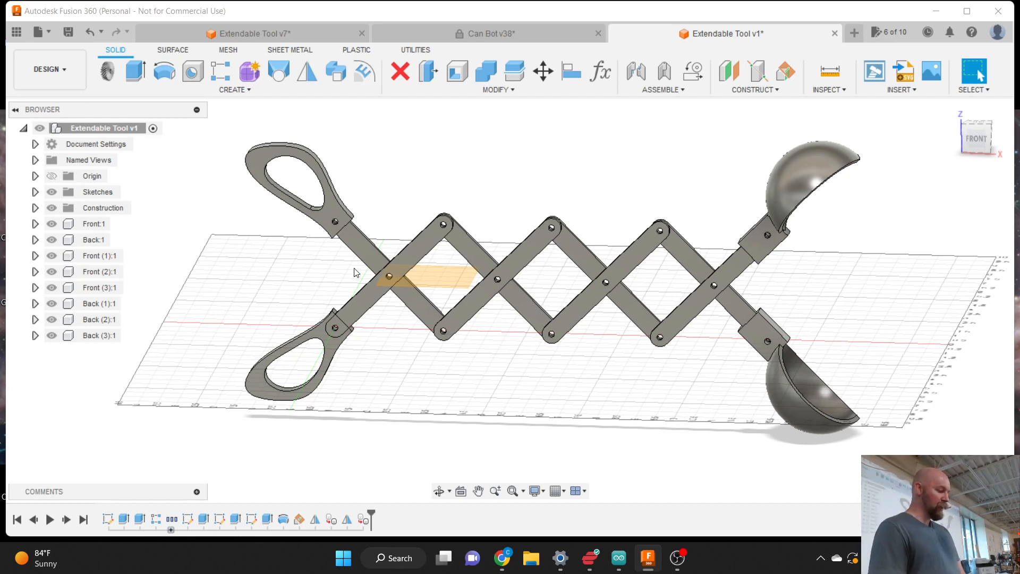
left_click(52, 207)
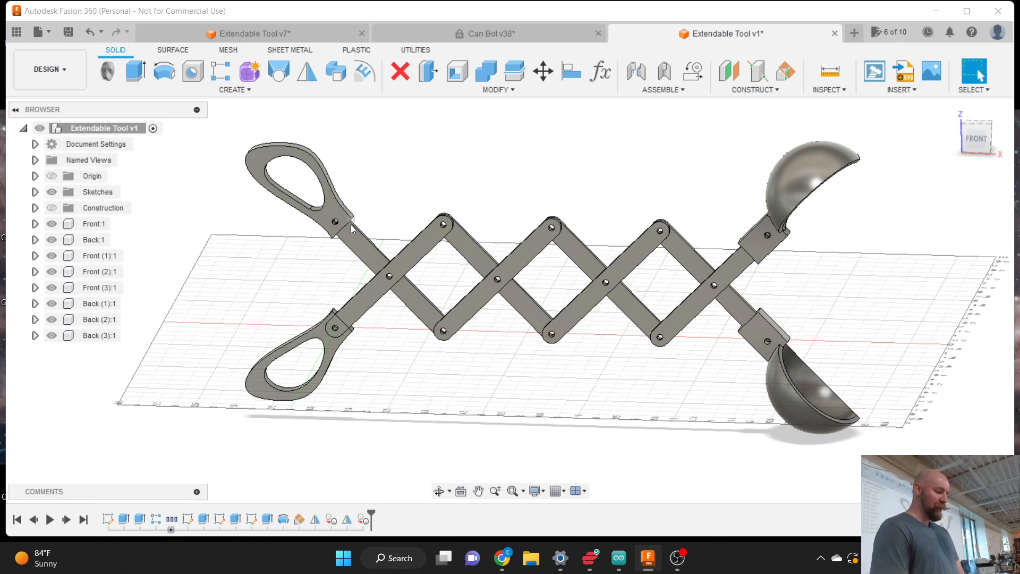
left_click(660, 90)
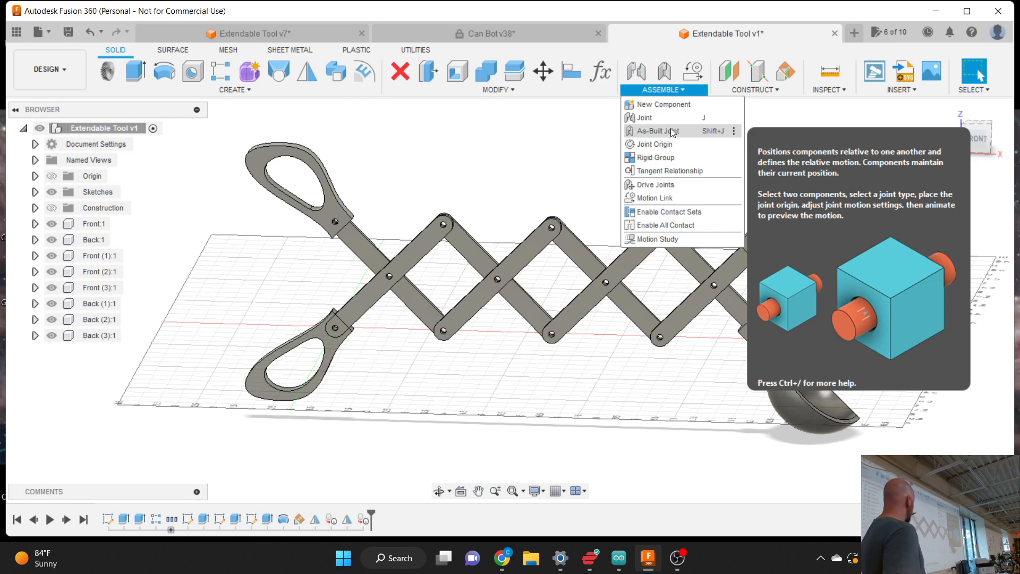
- Start an As-Built Joint, keep Revolute motion, and review the other joint types
left_click(672, 133)
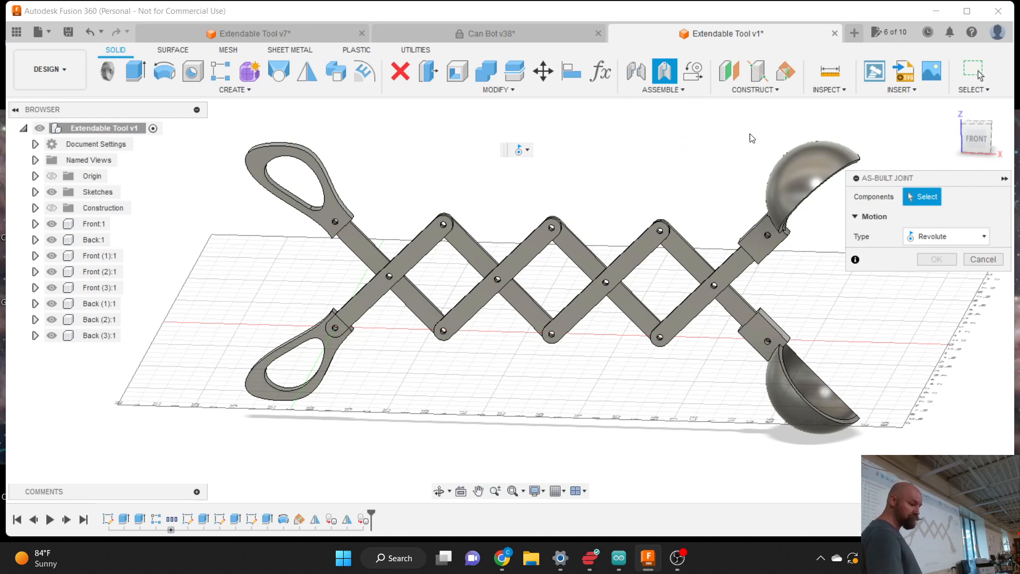
left_click_drag(888, 178, 451, 112)
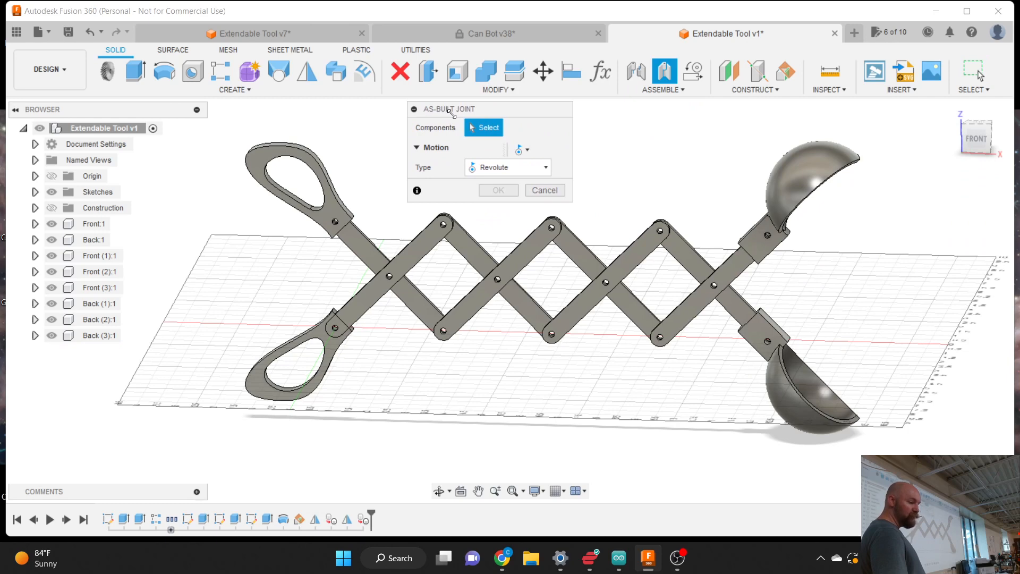
left_click(489, 168)
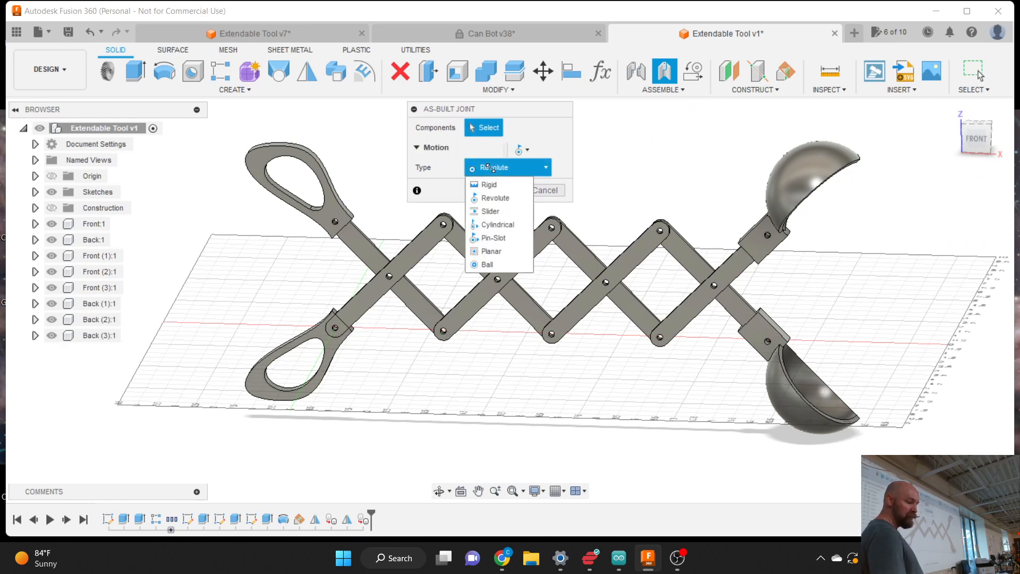
left_click(510, 200)
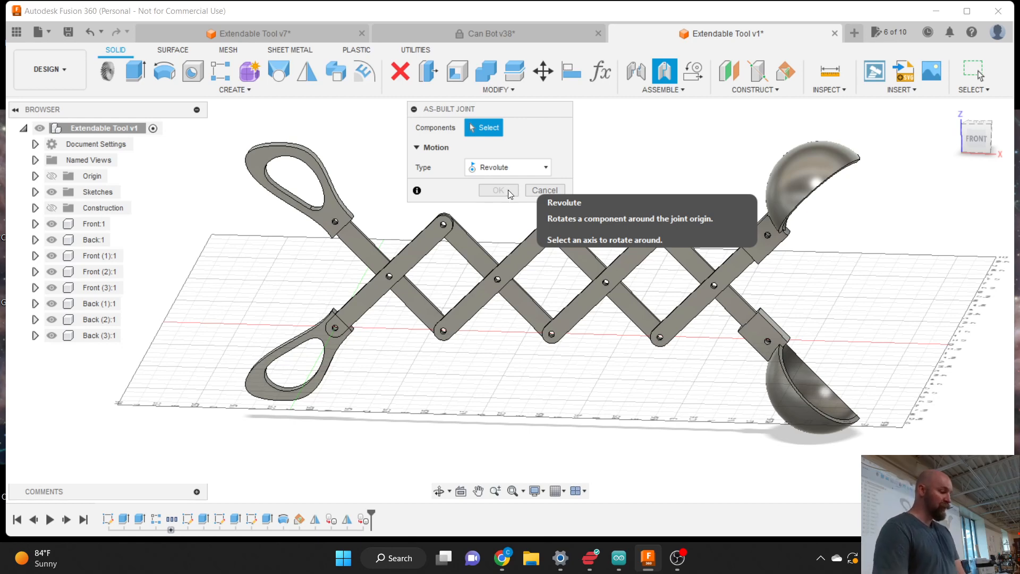
left_click(511, 167)
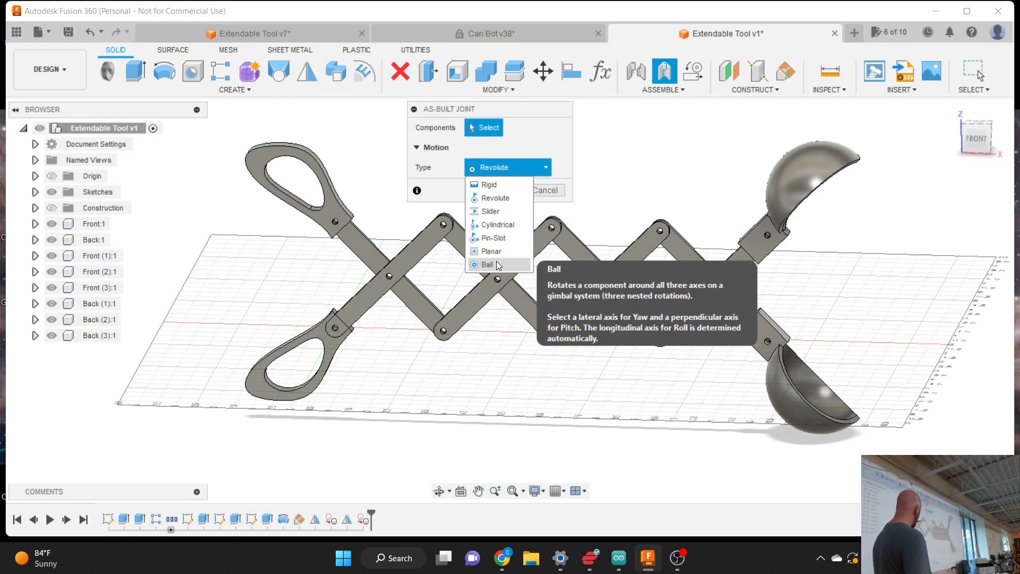
- Keep Revolute and pick the Back:1 and Front:1 links as the joint components
left_click(490, 203)
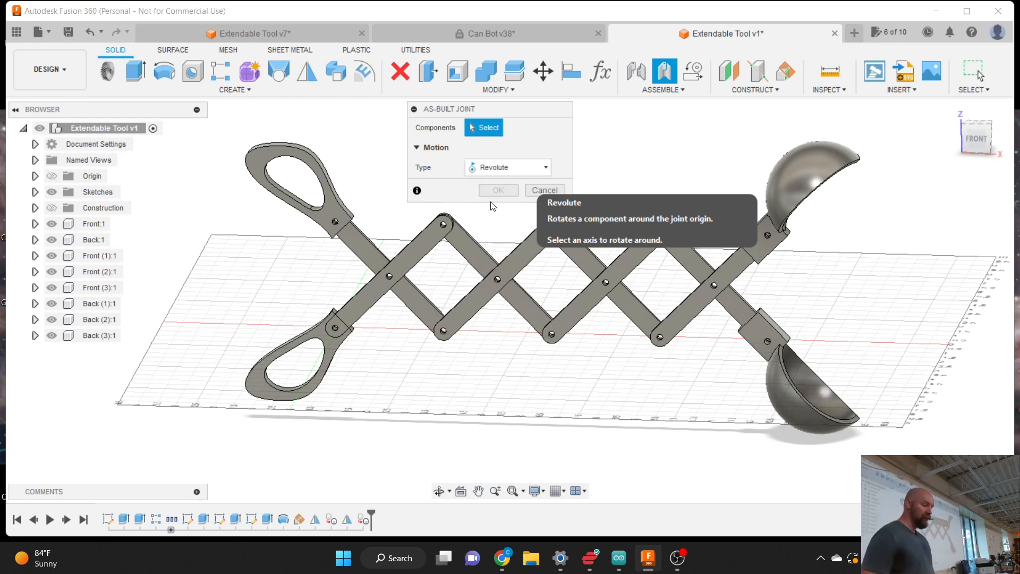
left_click(412, 257)
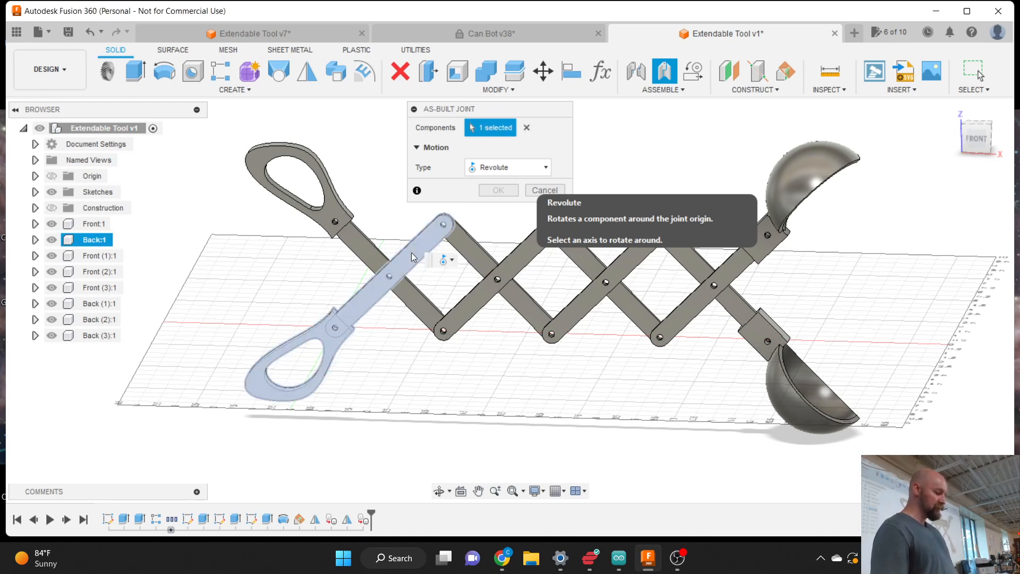
left_click(369, 261)
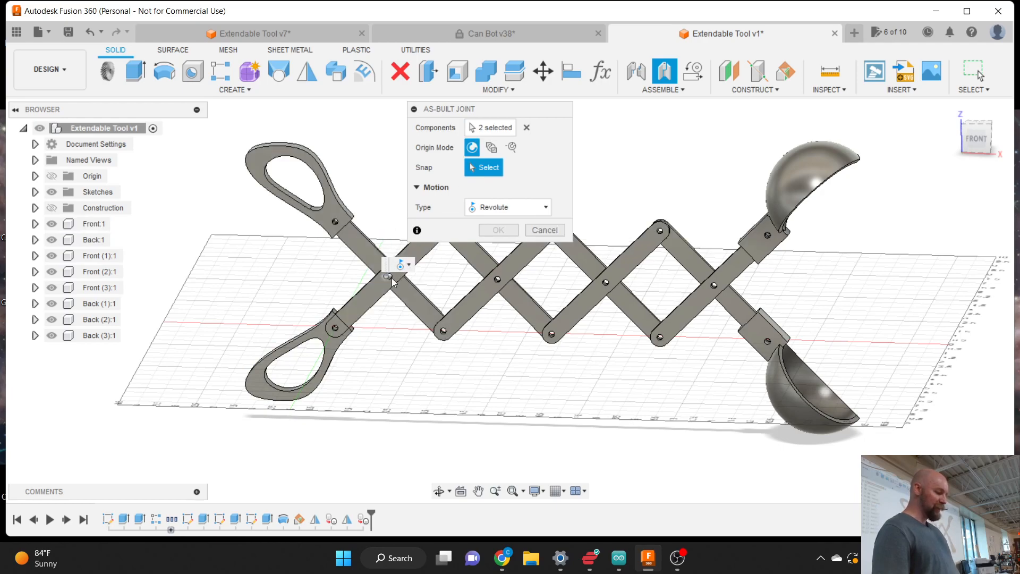
scroll(391, 279, "up", 10)
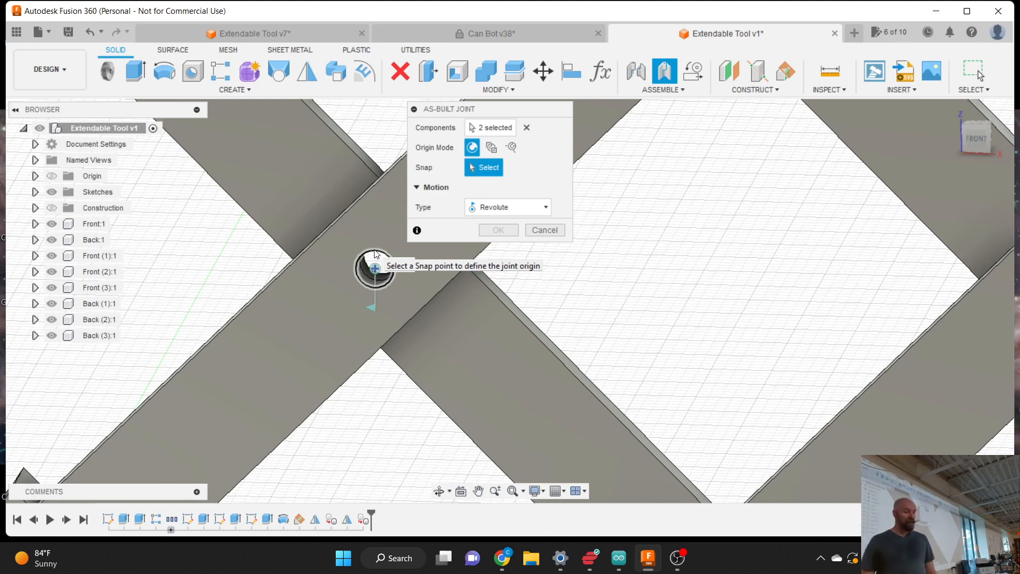
scroll(375, 254, "down", 6)
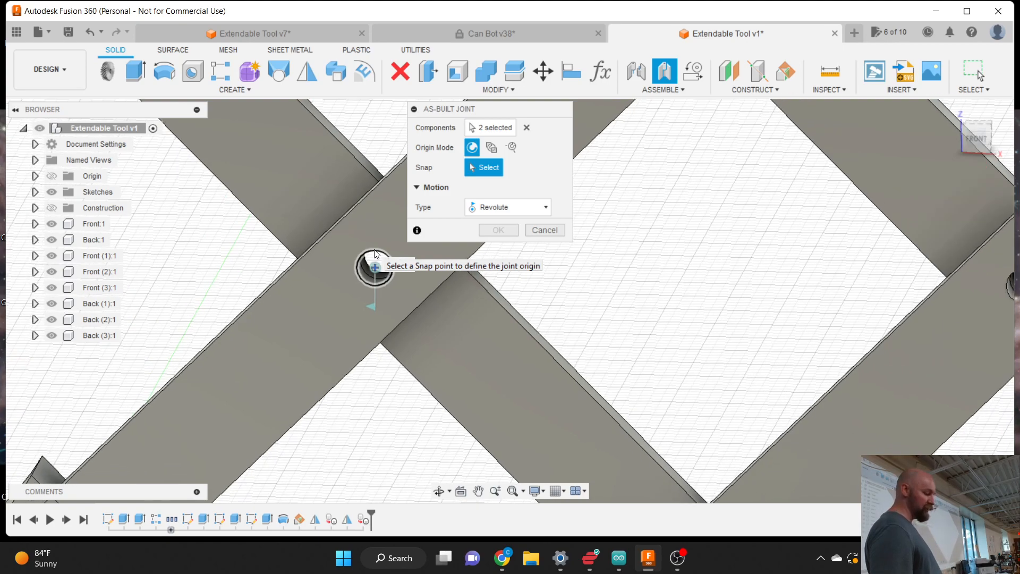
scroll(374, 254, "down", 4)
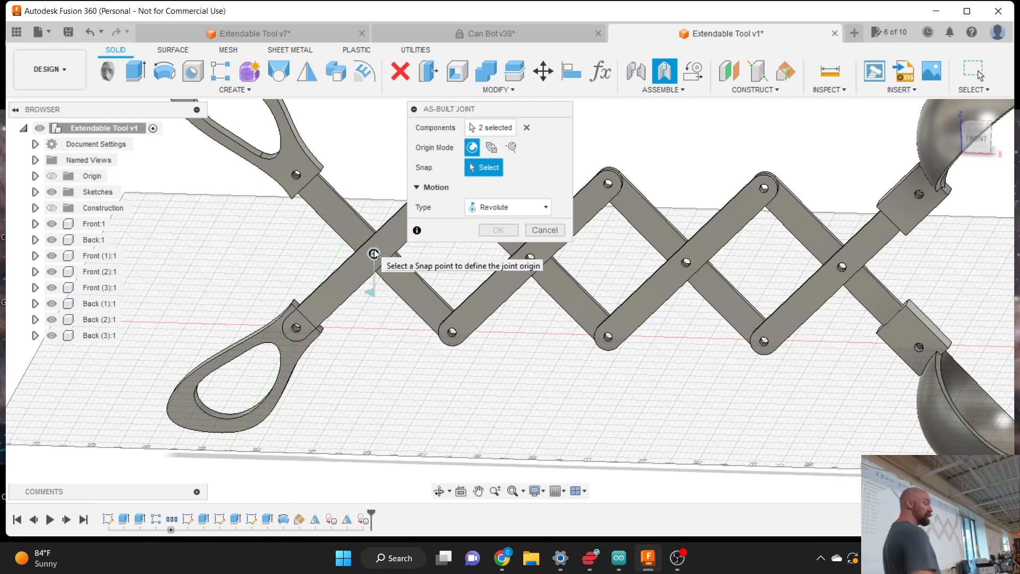
- Place the revolute joint at the centre pivot pin, preview its motion, and confirm
left_click(374, 253)
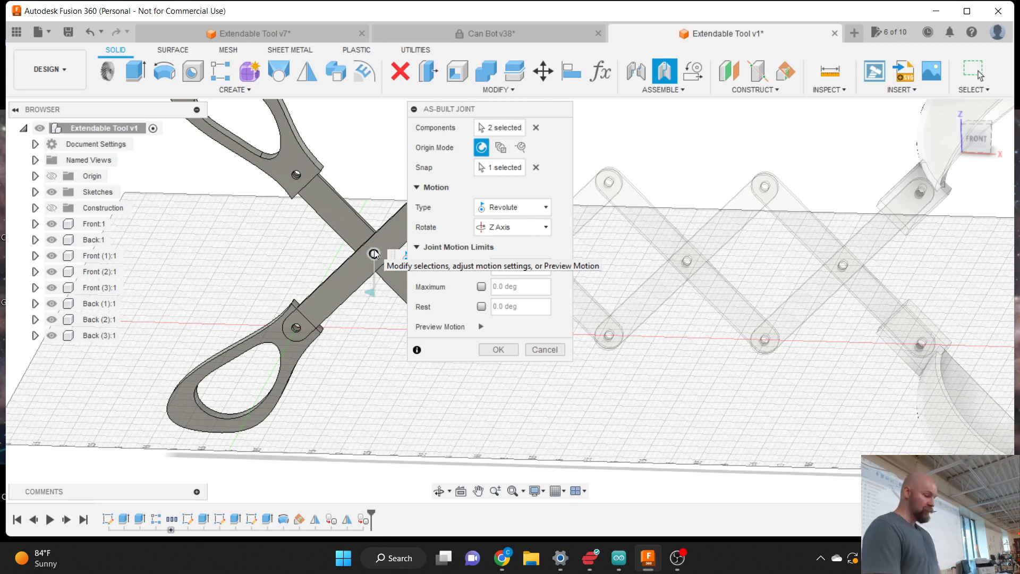
left_click_drag(461, 108, 776, 188)
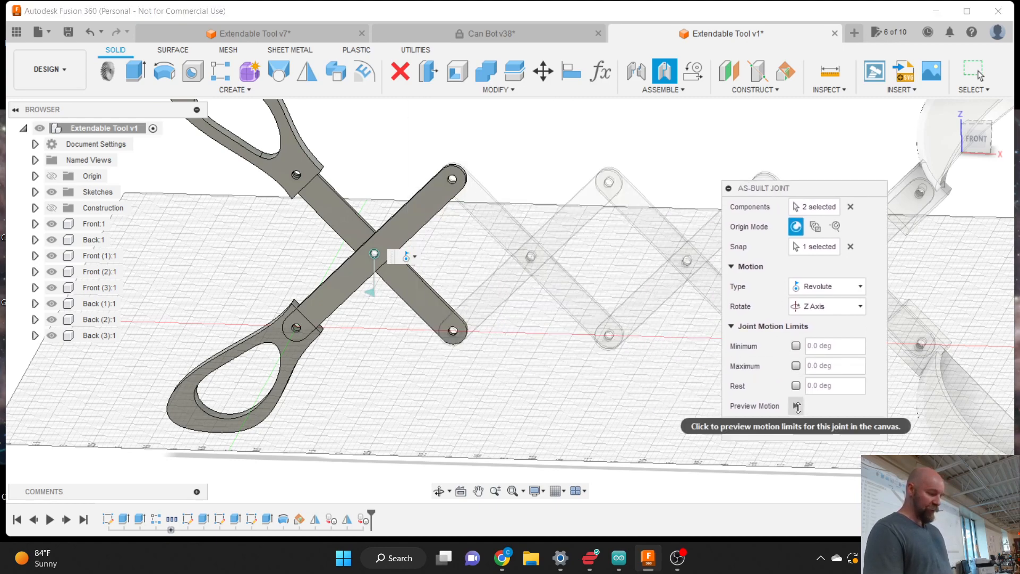
left_click(797, 407)
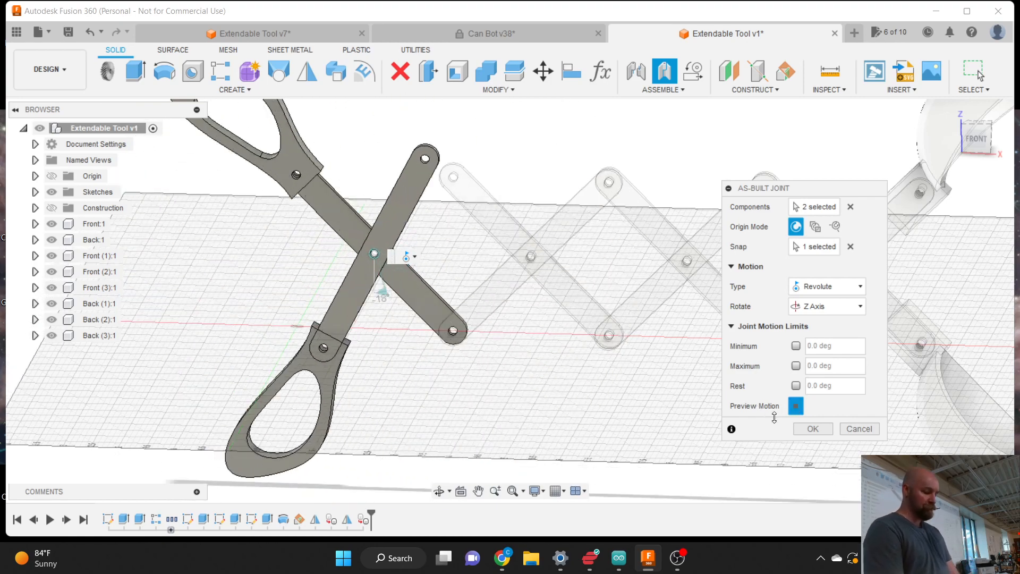
left_click(812, 427)
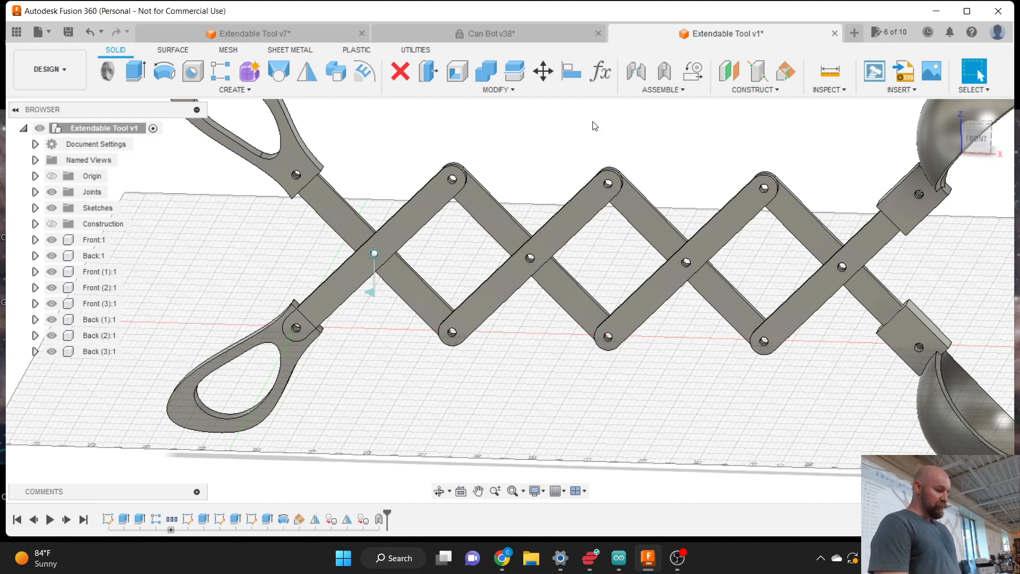
- Create a revolute as-built joint at the top pin between Back:1 and its adjoining link
left_click(664, 89)
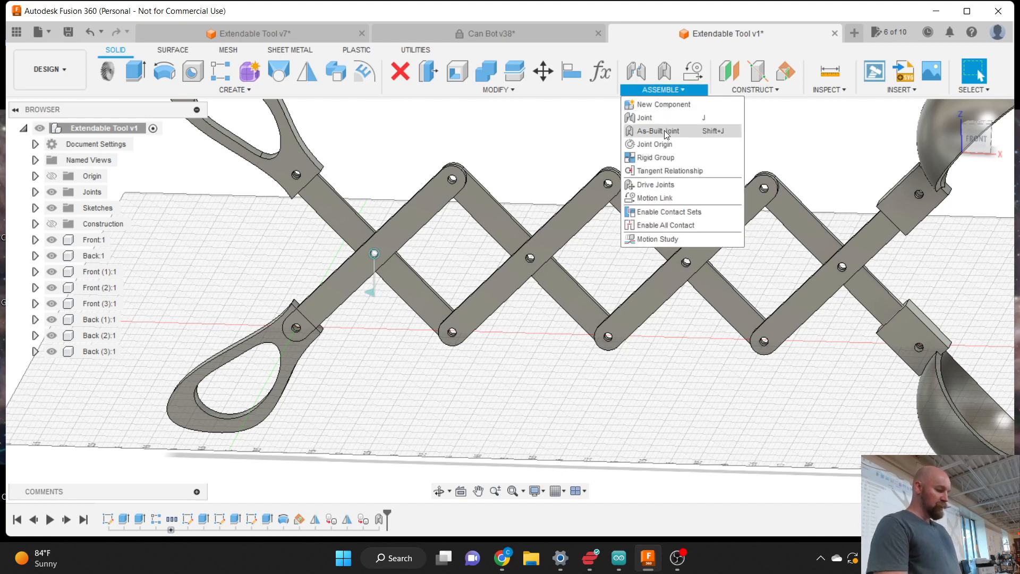
left_click(664, 131)
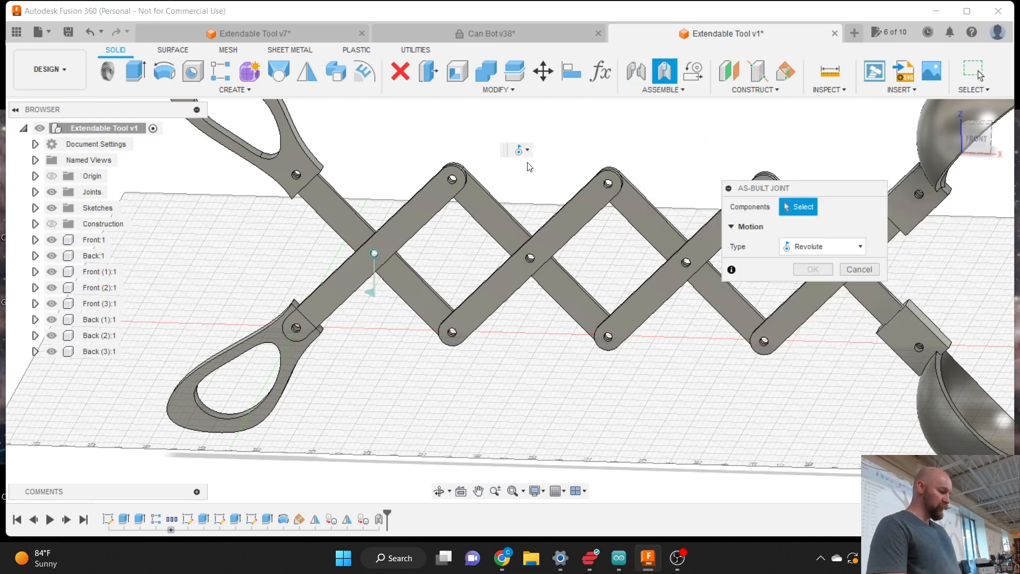
left_click(459, 196)
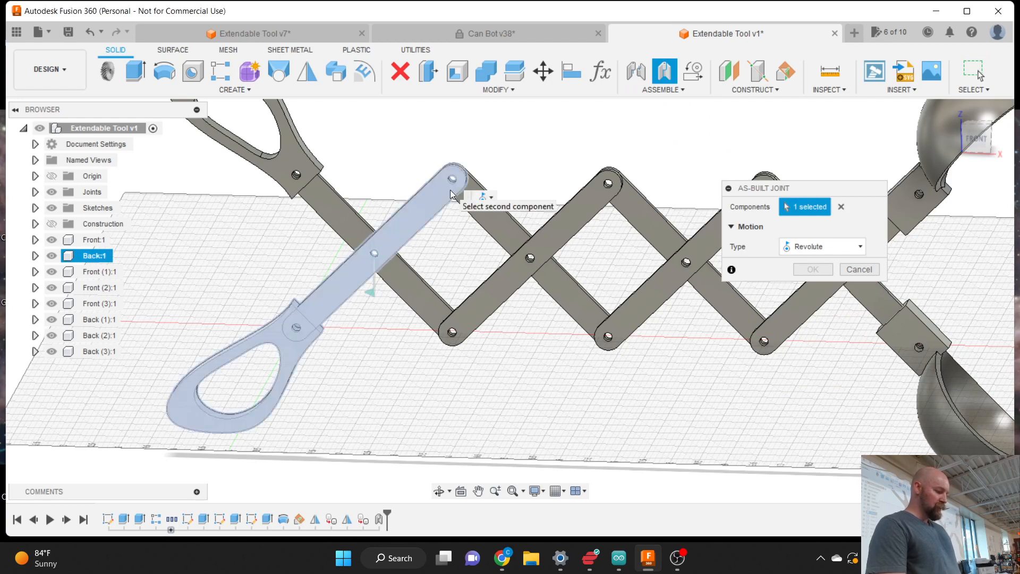
left_click(492, 222)
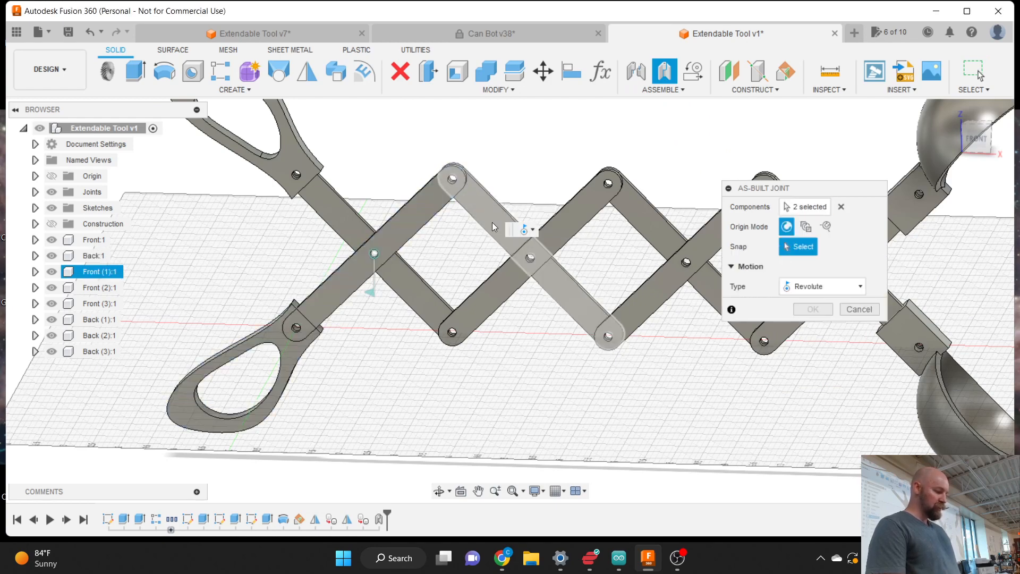
left_click(453, 180)
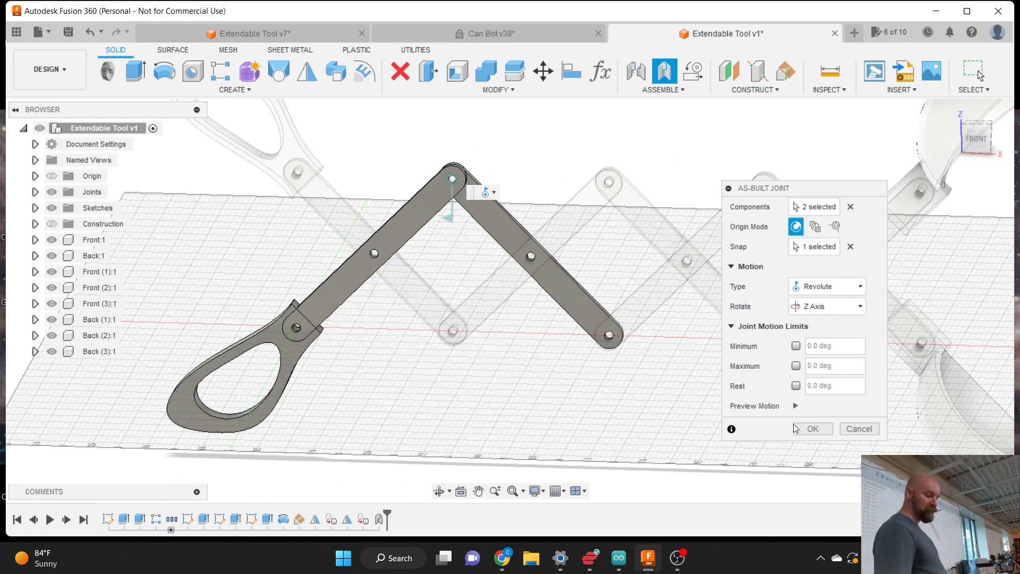
left_click(814, 430)
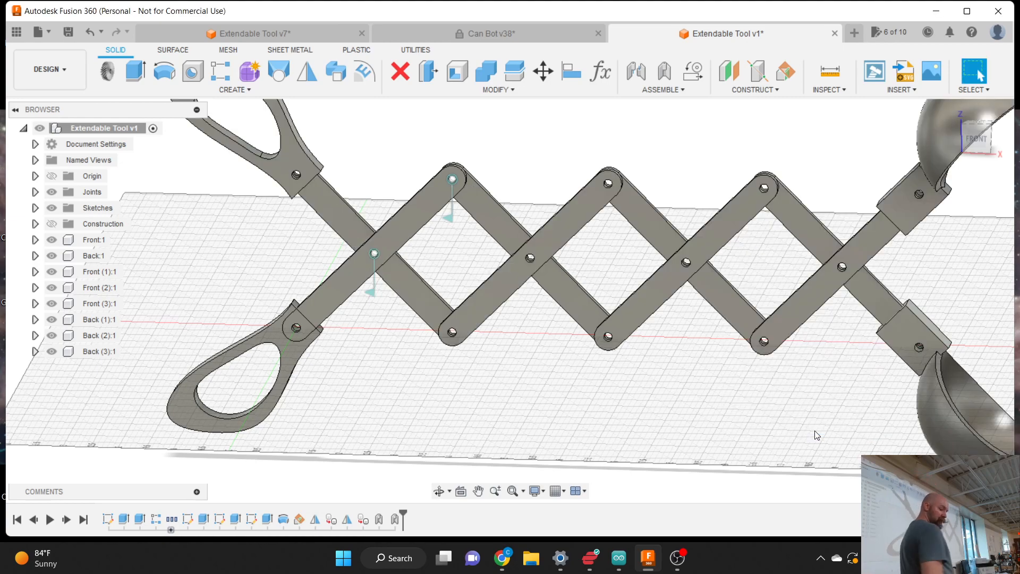
right_click(401, 523)
left_click(425, 404)
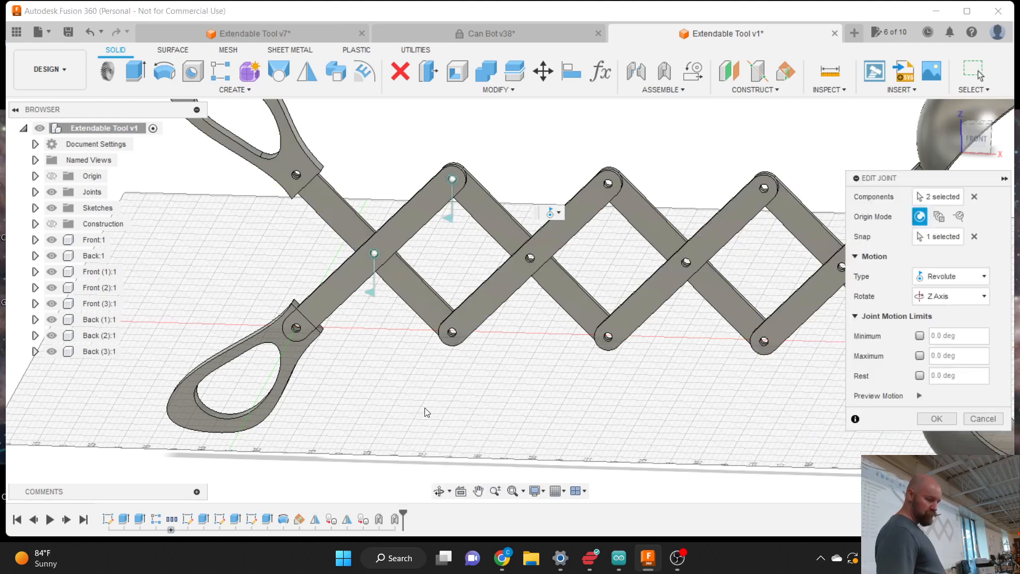
left_click(918, 396)
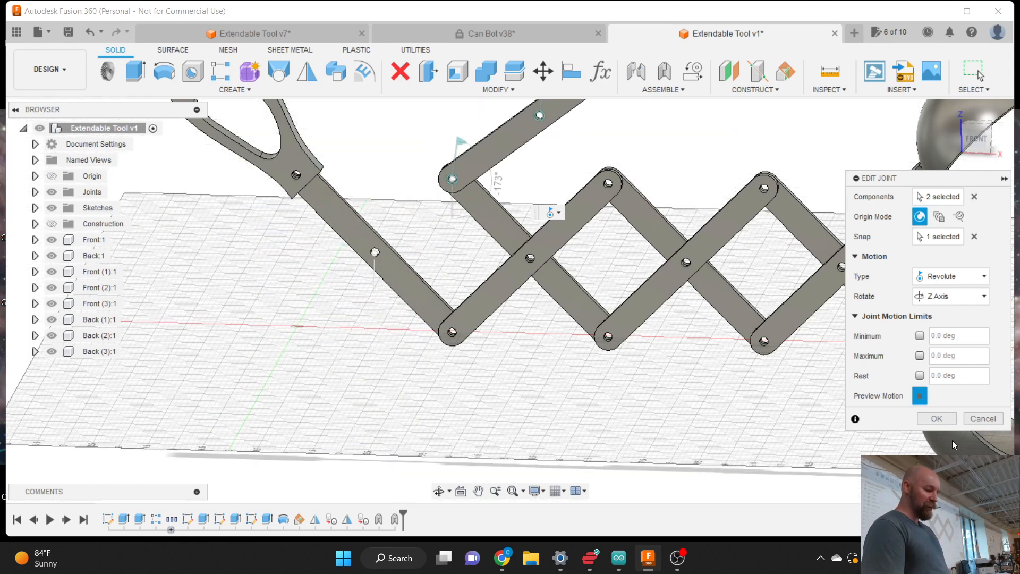
left_click(937, 418)
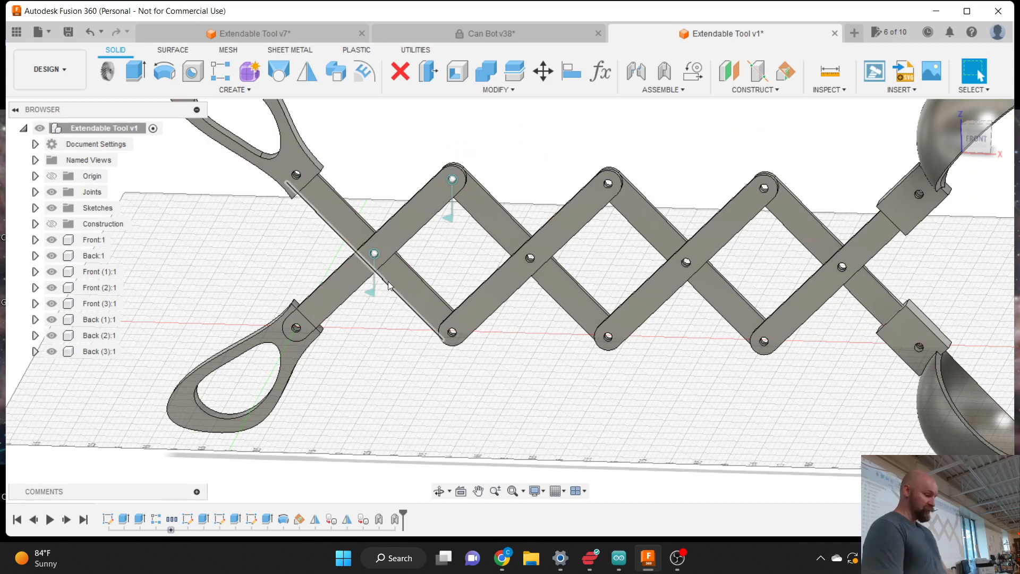
left_click(371, 291)
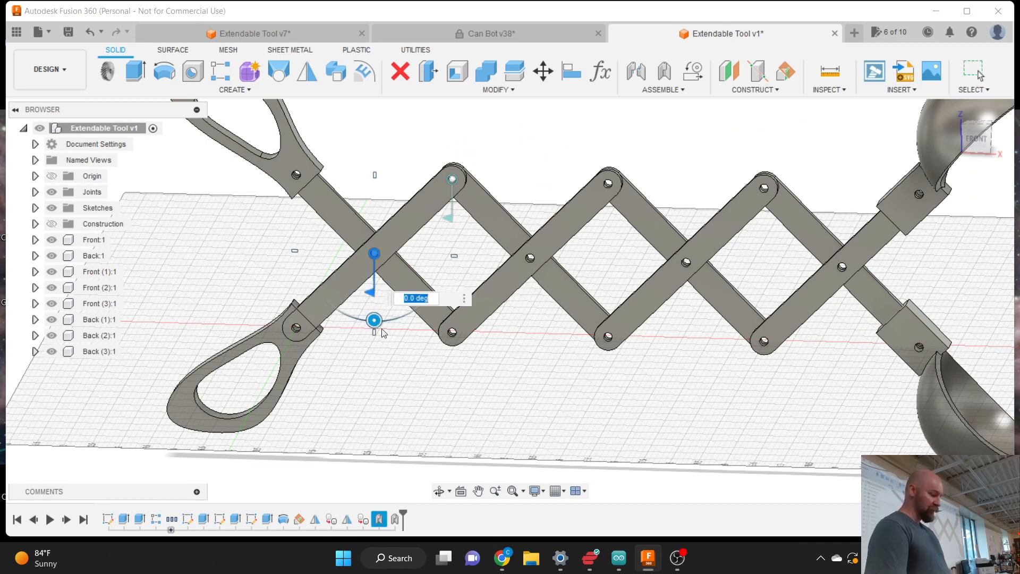
mouse_move(375, 323)
left_mouse_down()
mouse_move(358, 321)
mouse_move(394, 319)
mouse_move(365, 321)
mouse_move(376, 309)
left_mouse_up()
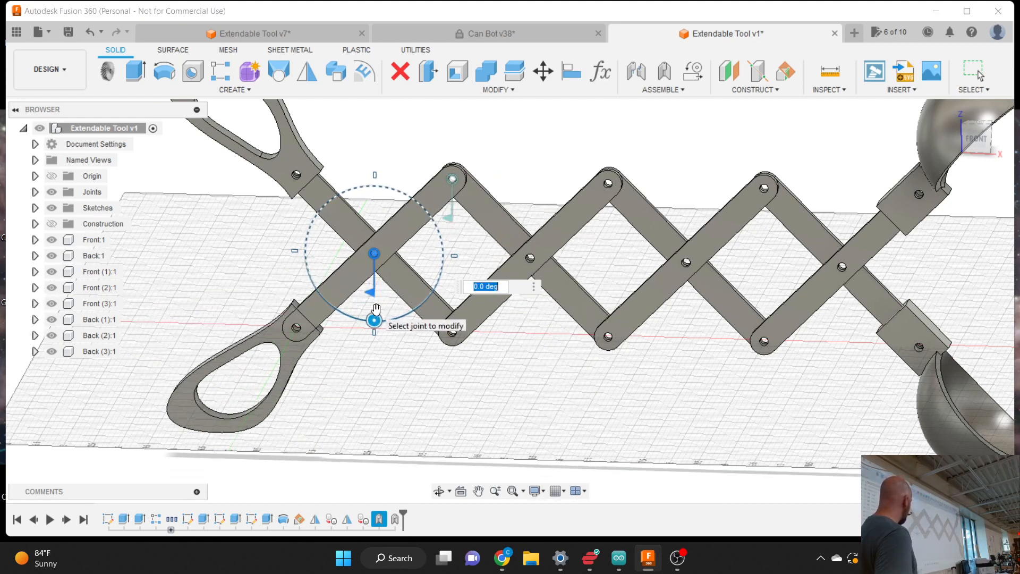
left_click(451, 218)
mouse_move(451, 249)
left_mouse_down()
mouse_move(438, 240)
mouse_move(456, 254)
left_mouse_up()
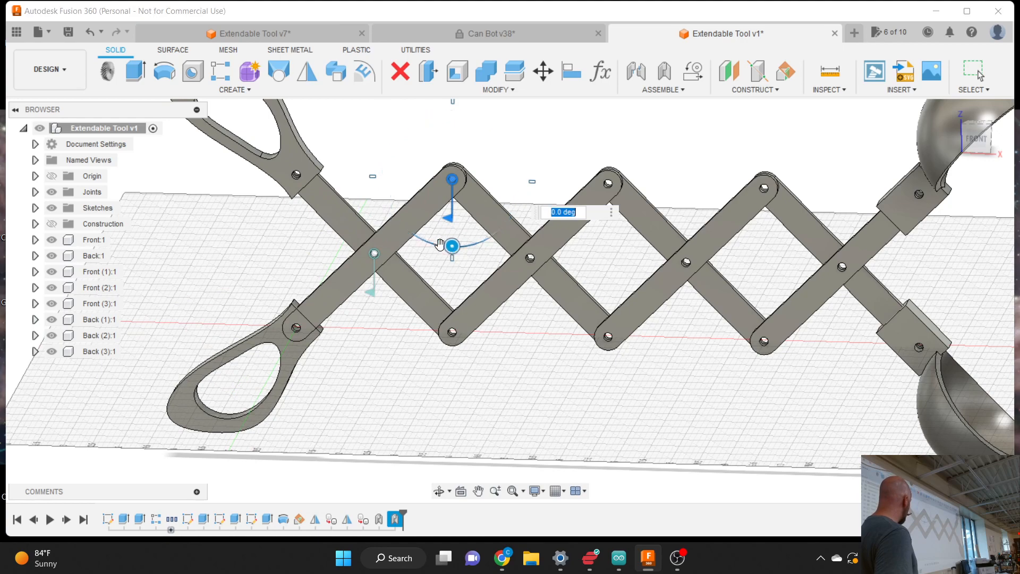
key("Escape")
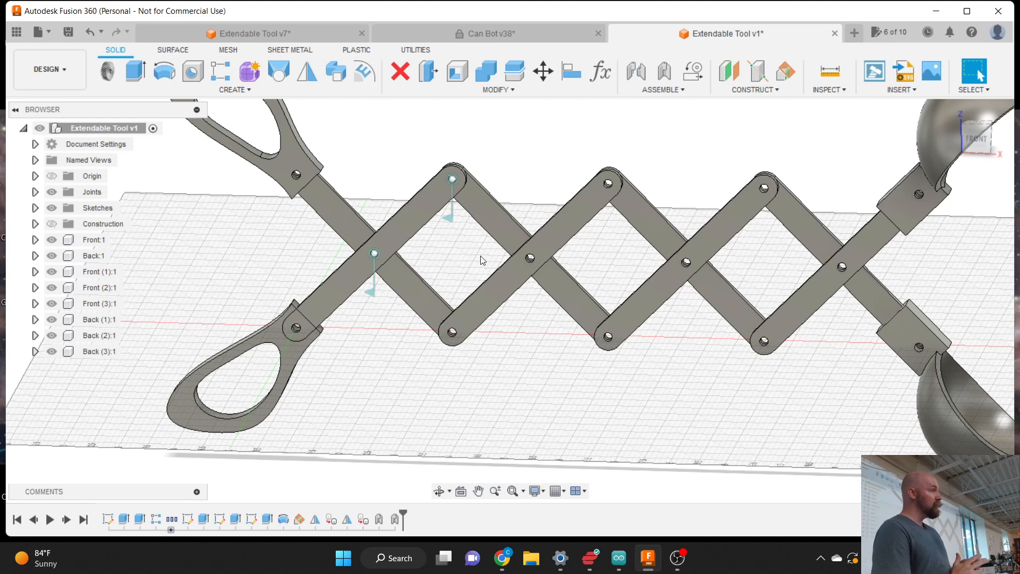
right_click(532, 263)
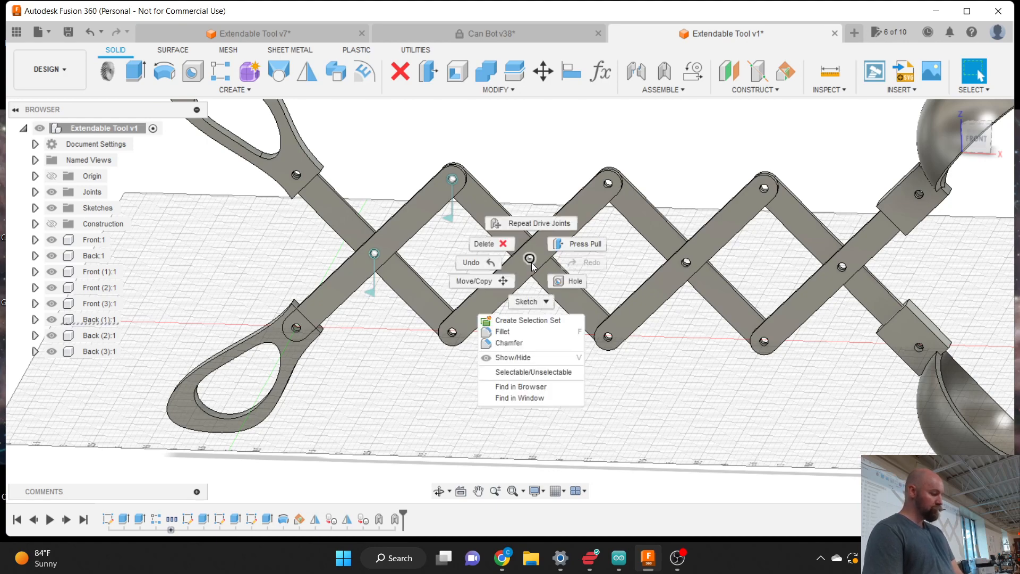
left_click(527, 229)
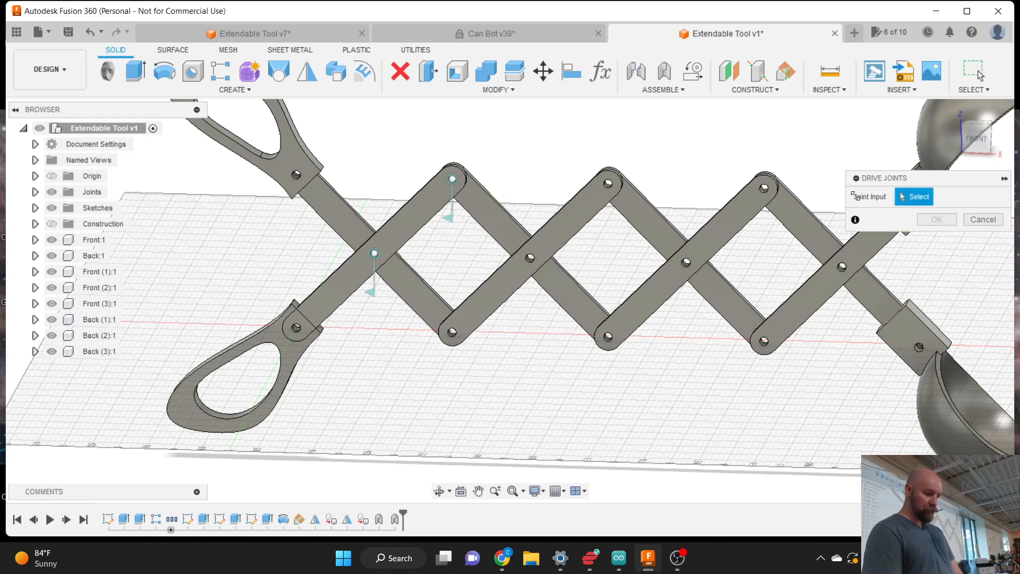
left_click_drag(887, 180, 732, 144)
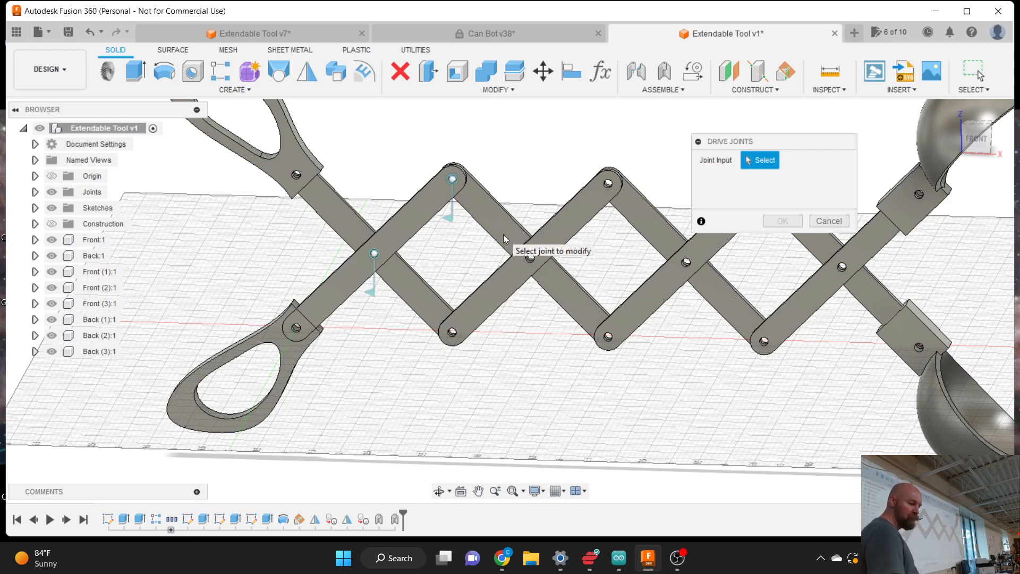
left_click(828, 221)
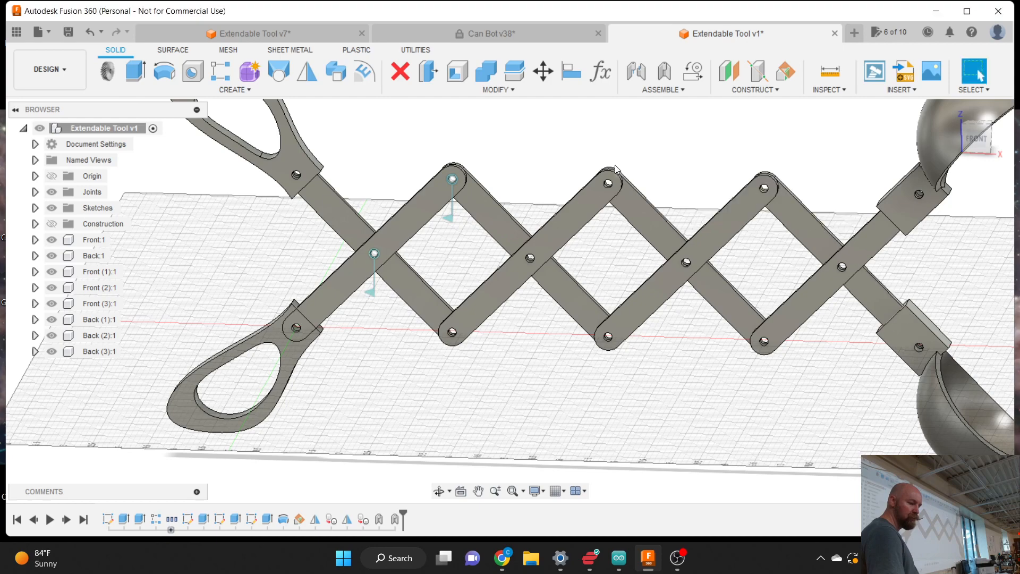
- Add a revolute joint at the next crossing's shared centre pin
left_click(659, 72)
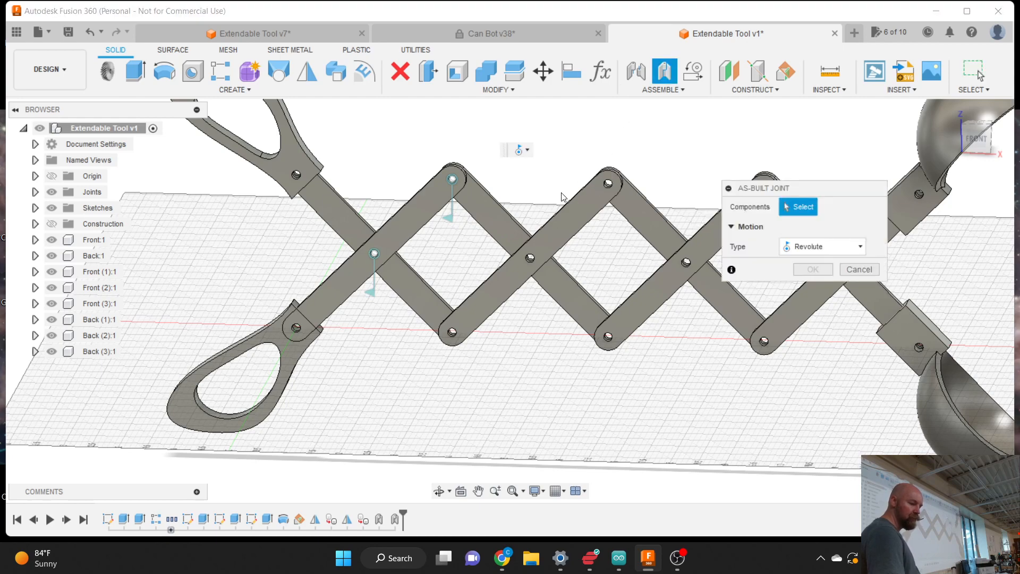
left_click(515, 229)
left_click(571, 220)
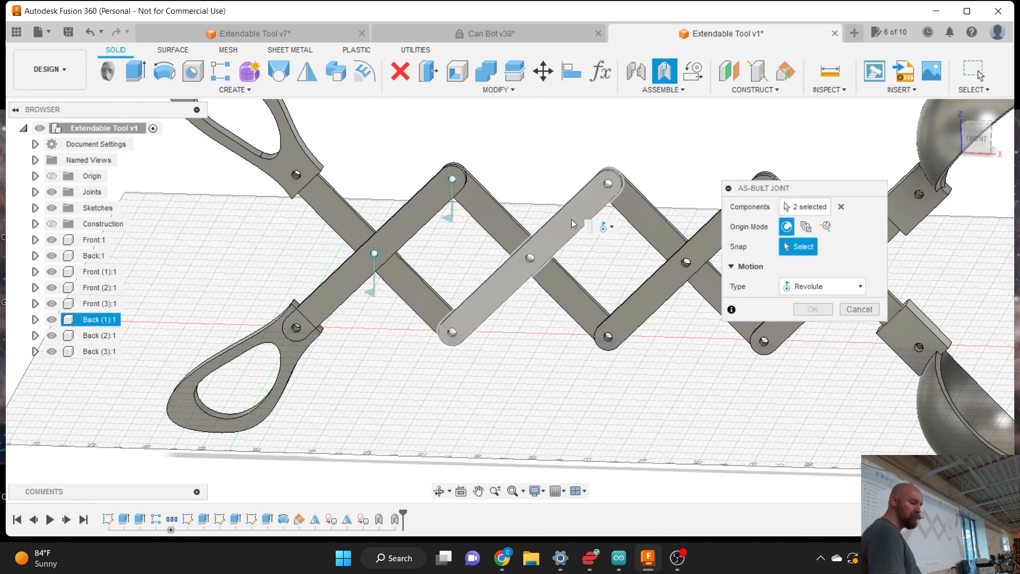
left_click(530, 263)
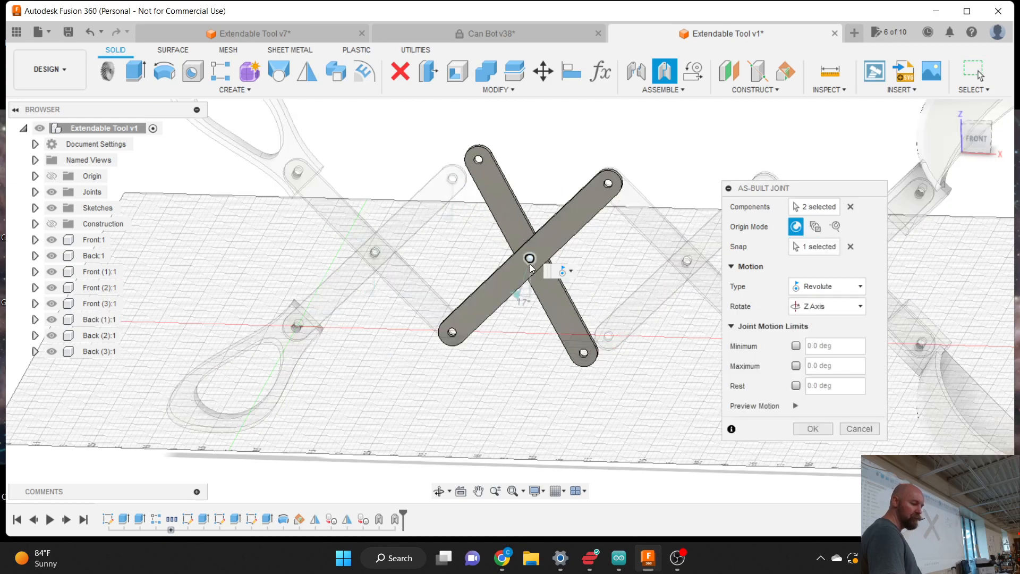
left_click(805, 428)
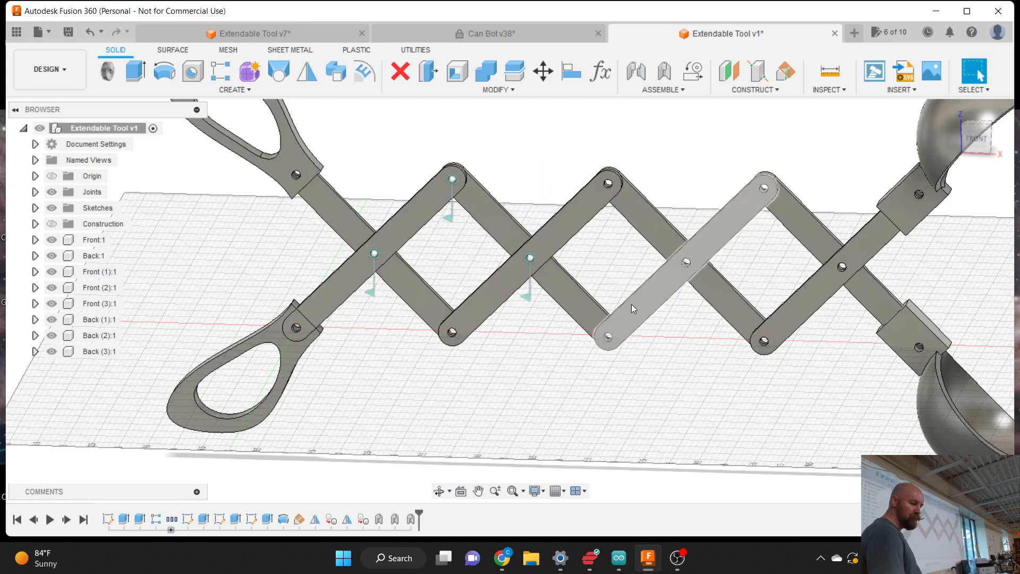
- Add a revolute joint at the upper pin, re-picking the two links after a wrong selection
right_click(612, 189)
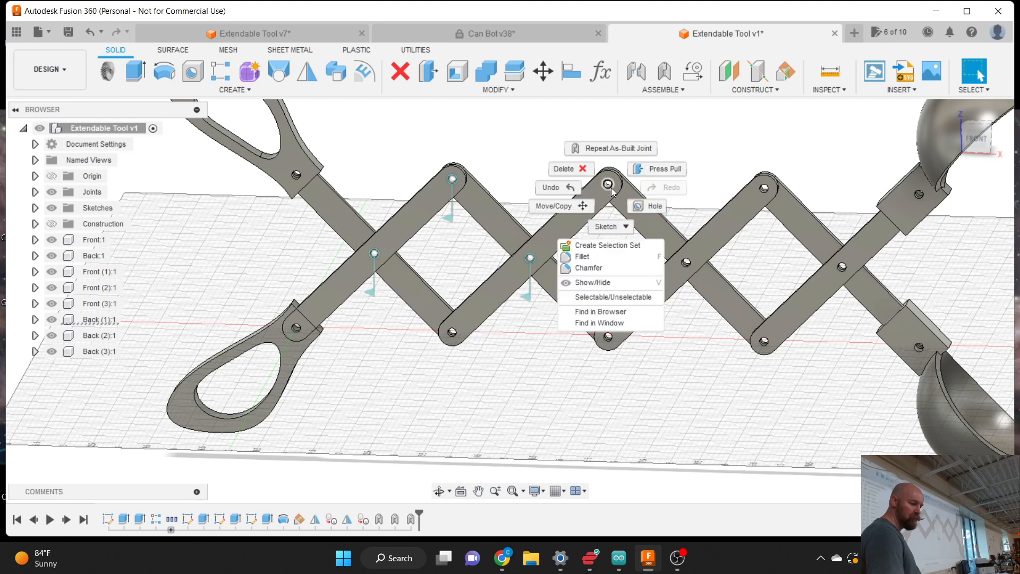
left_click(606, 151)
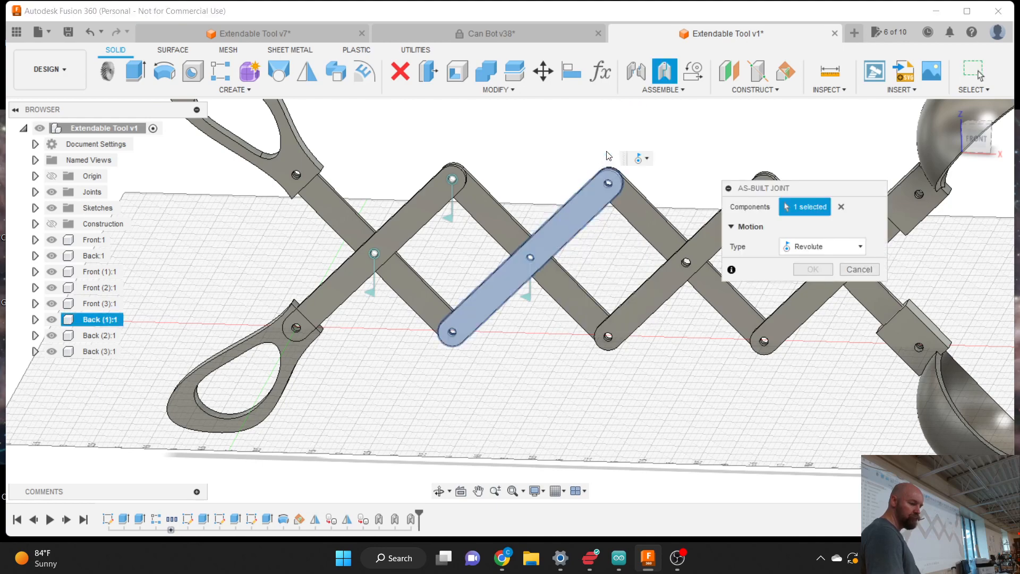
left_click(633, 206)
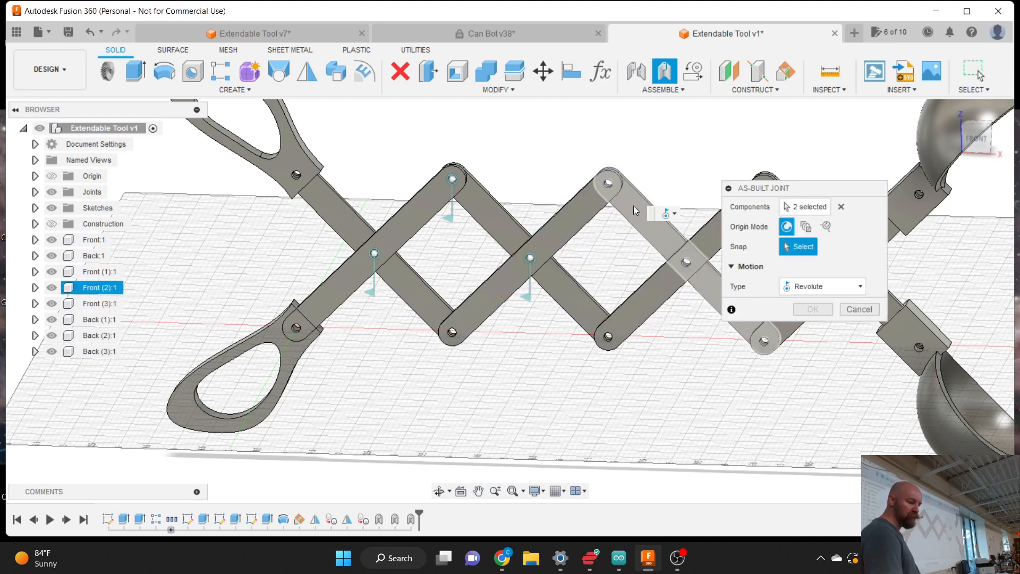
left_click(841, 208)
left_click(592, 209)
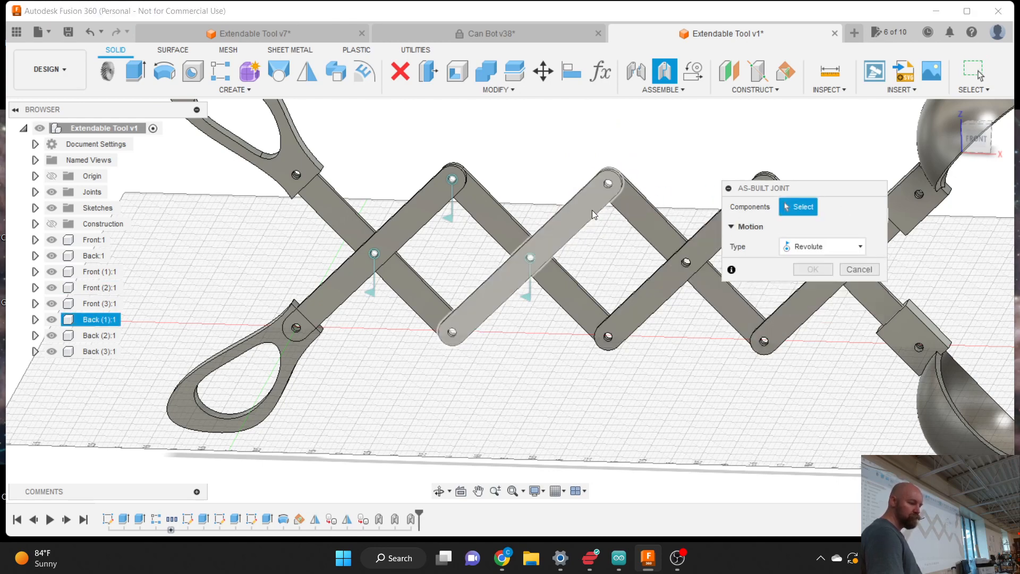
left_click(647, 203)
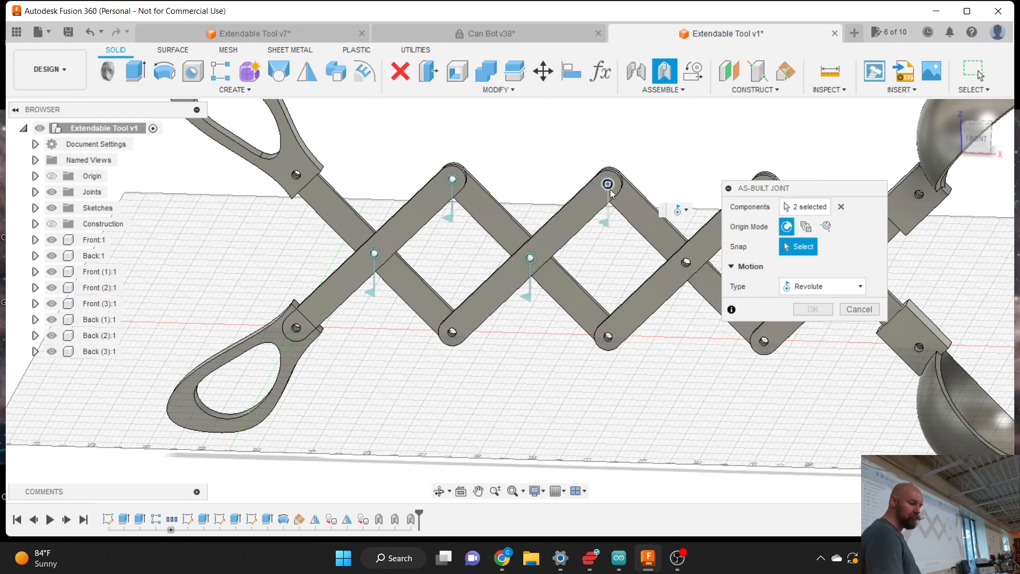
left_click(608, 184)
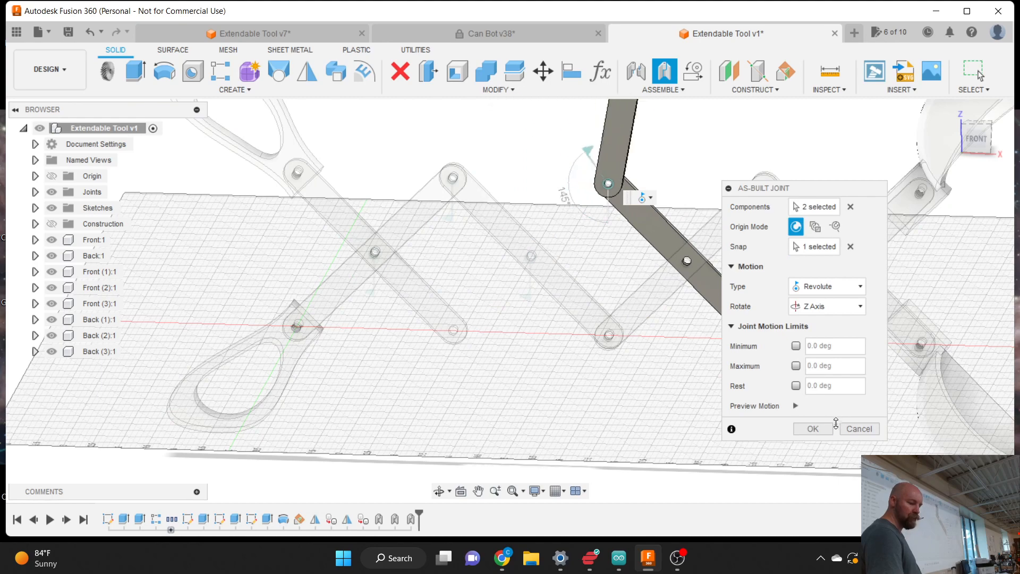
left_click(813, 429)
- Add a revolute joint joining two links at the lower pin
left_click(664, 71)
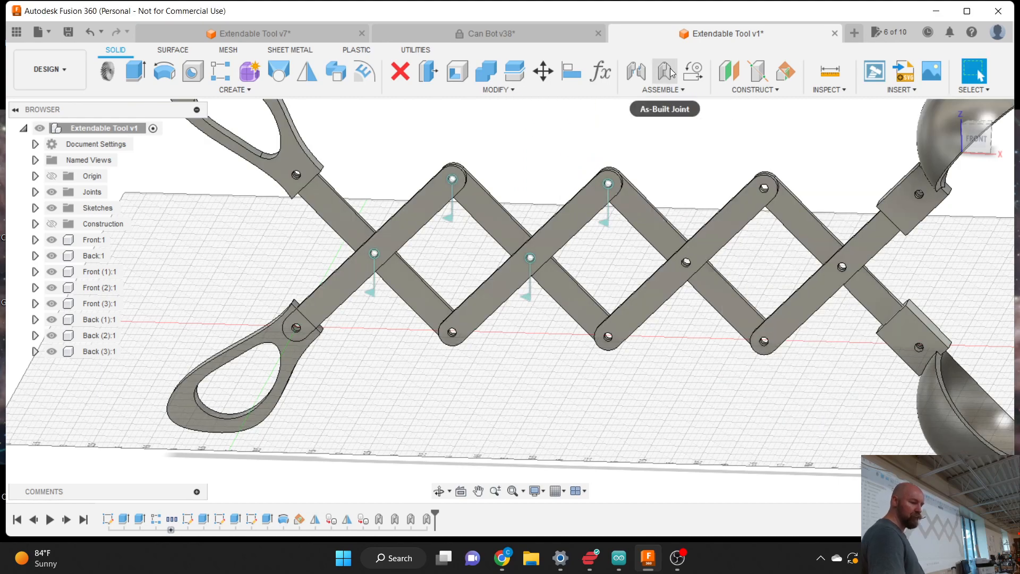
left_click(571, 301)
left_click(642, 311)
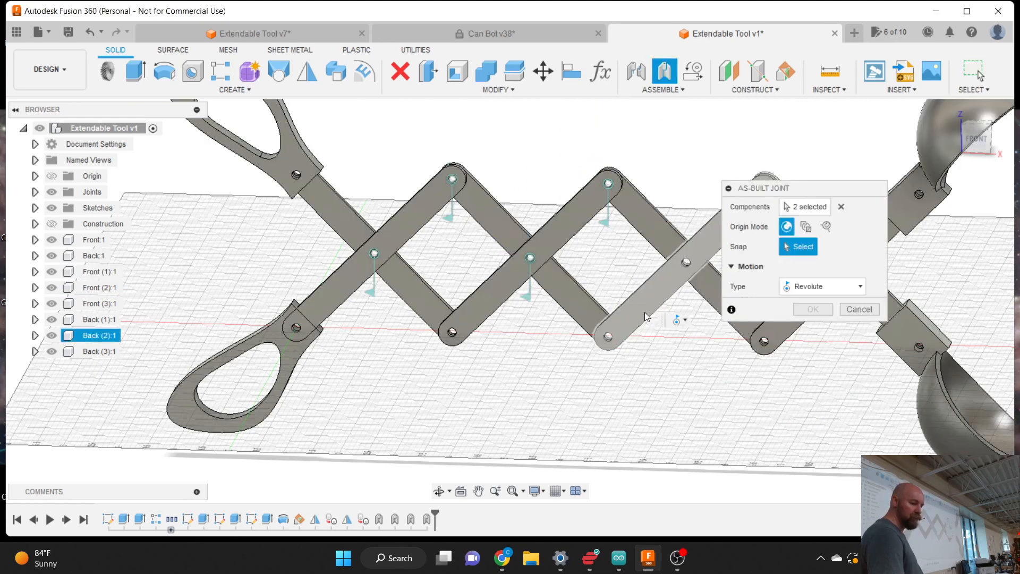
left_click(608, 335)
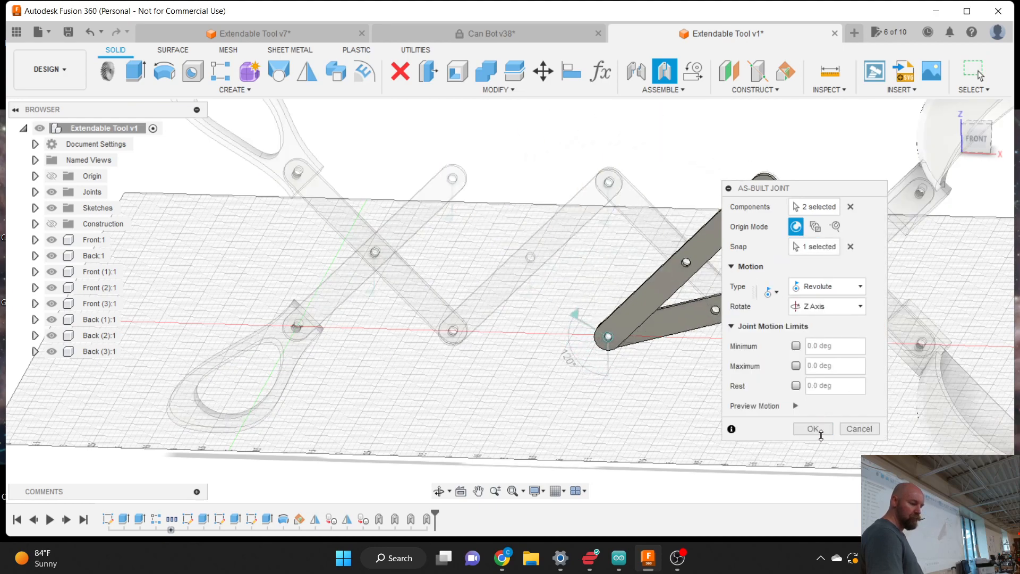
left_click(813, 428)
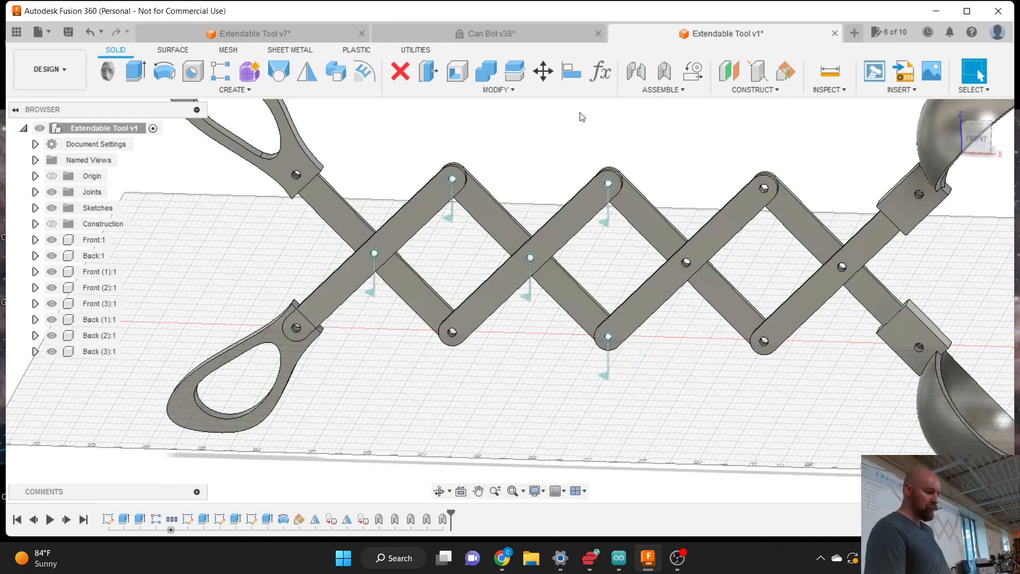
left_click(664, 71)
- Add a revolute joint at the next lower end pin
left_click(427, 309)
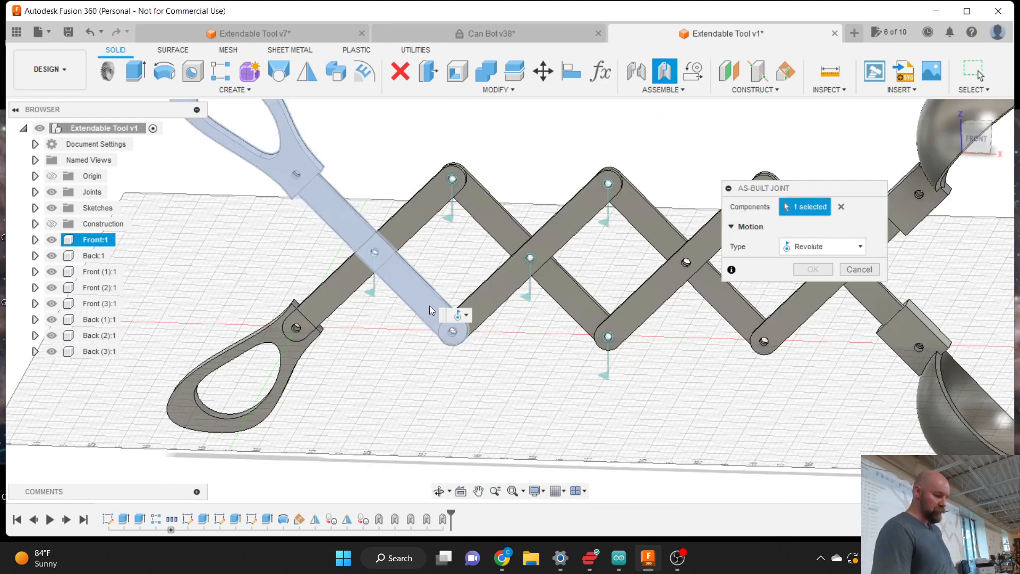
left_click(486, 300)
left_click(453, 340)
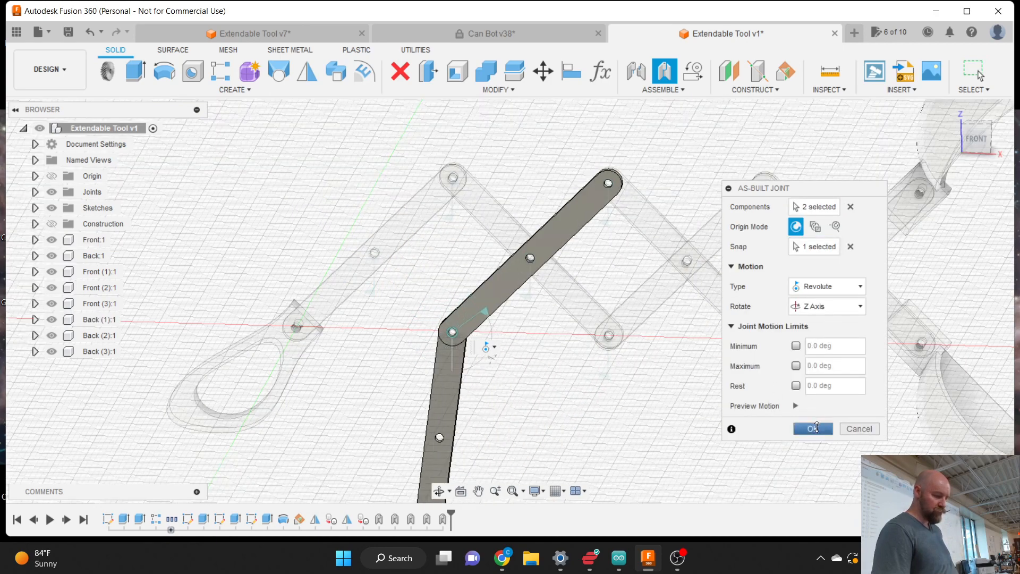
left_click(812, 428)
- Add a revolute joint at the third crossing's centre pin
scroll(854, 317, "up", 3)
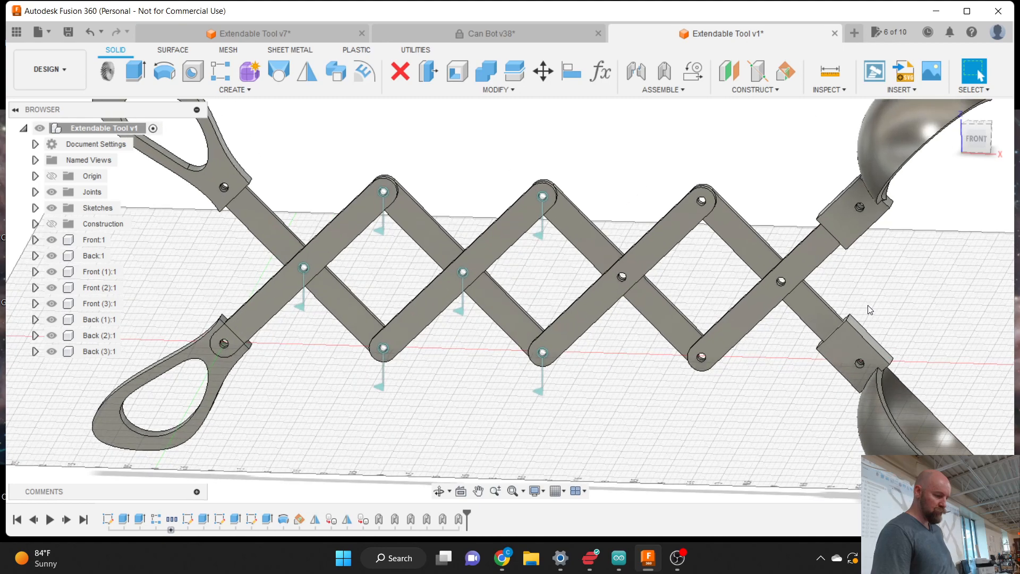
left_click(664, 71)
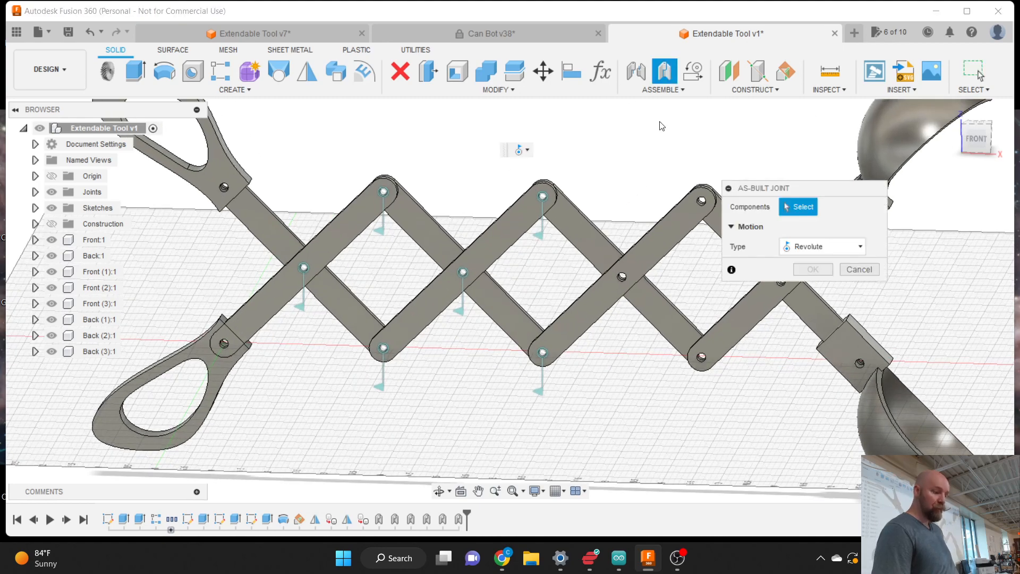
left_click(597, 250)
left_click(655, 247)
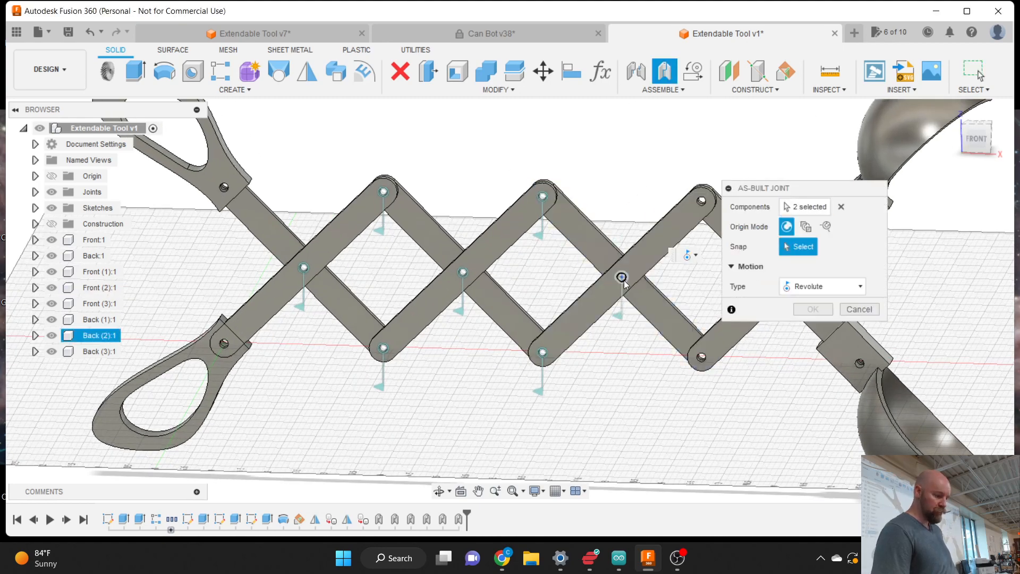
left_click(622, 277)
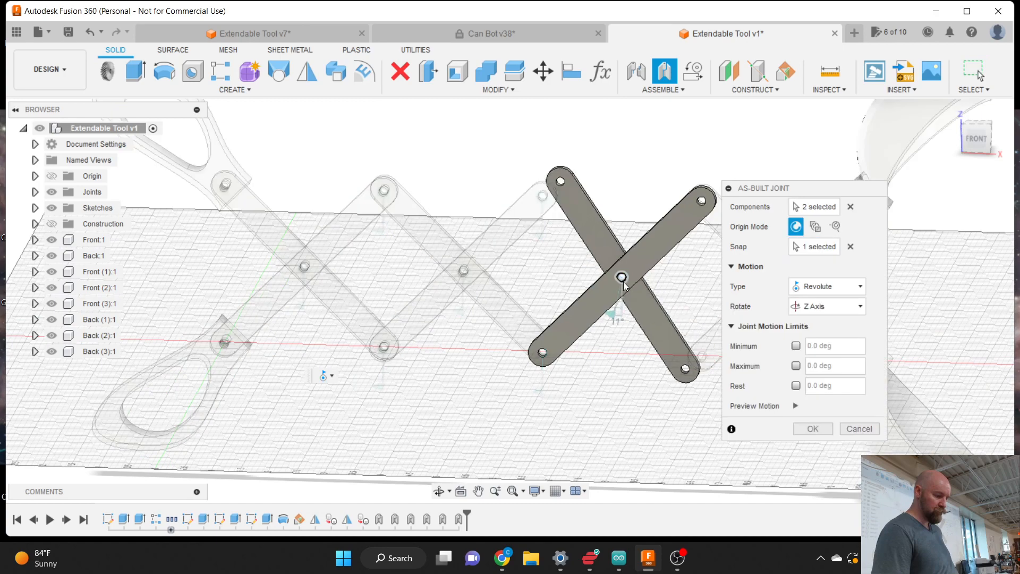
left_click(812, 428)
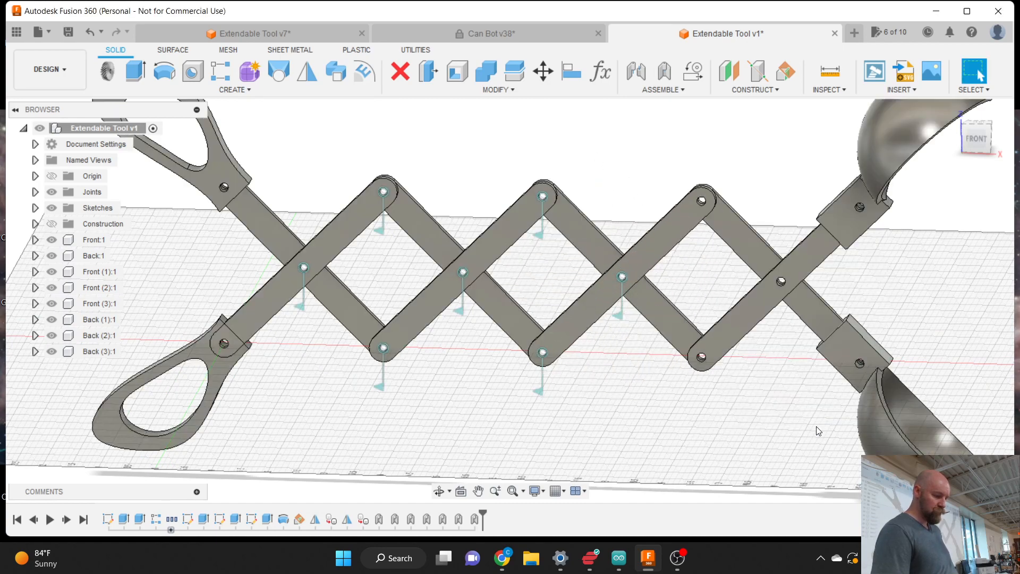
- Add a revolute joint at the upper-right pin between the link and its crossing link
left_click(664, 73)
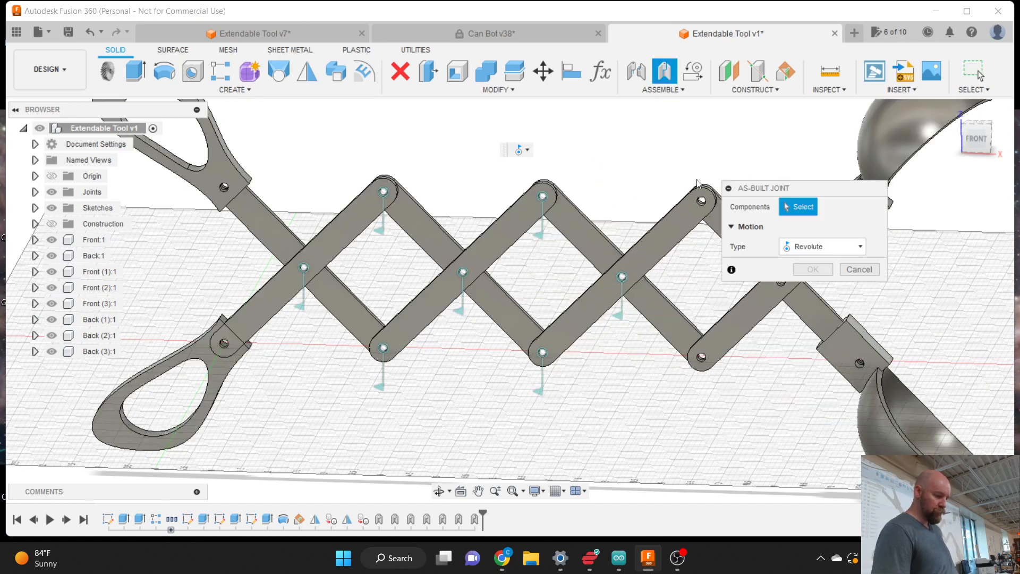
left_click(687, 208)
left_click(715, 230)
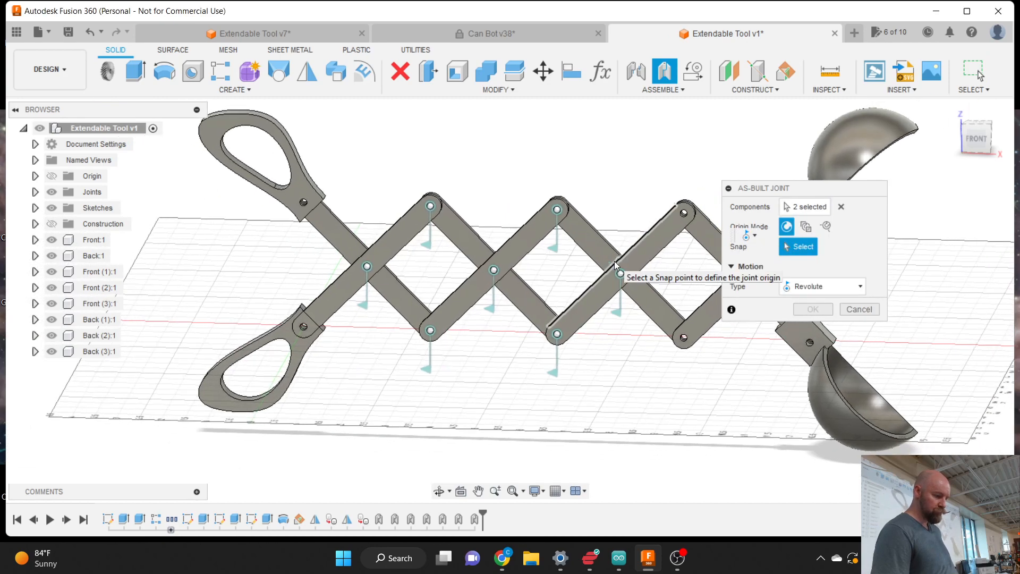
scroll(687, 212, "up", 5)
left_click(684, 213)
scroll(683, 222, "down", 5)
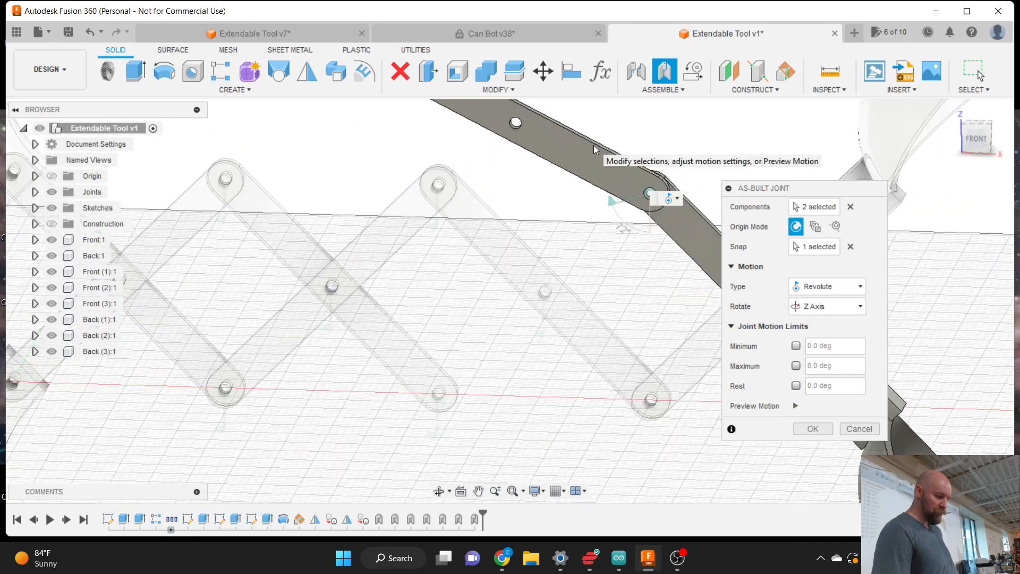
left_click(813, 427)
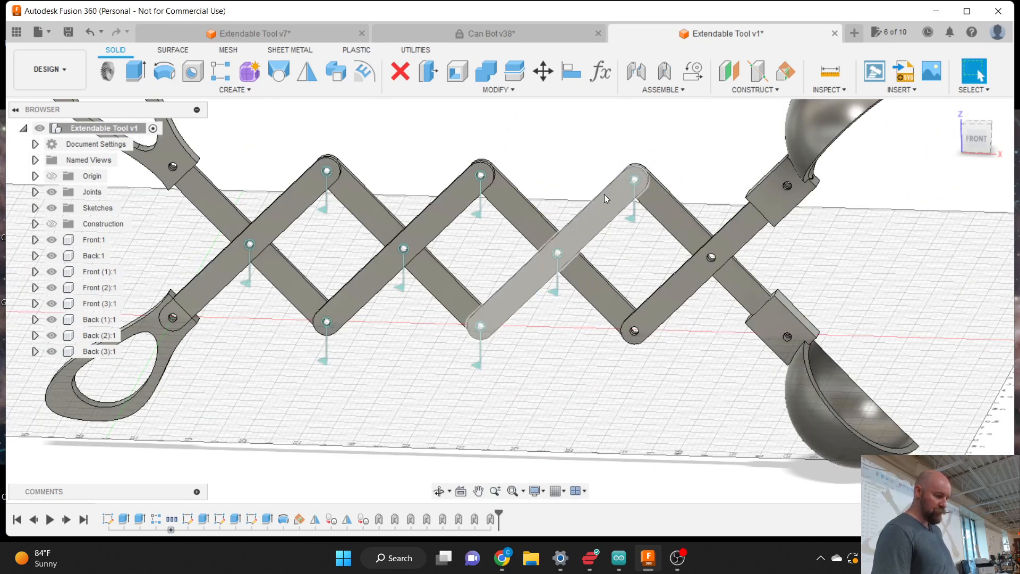
- Add a revolute joint at the lower-right pin joining Front (2):1 to its crossing link
left_click(664, 72)
left_click(627, 317)
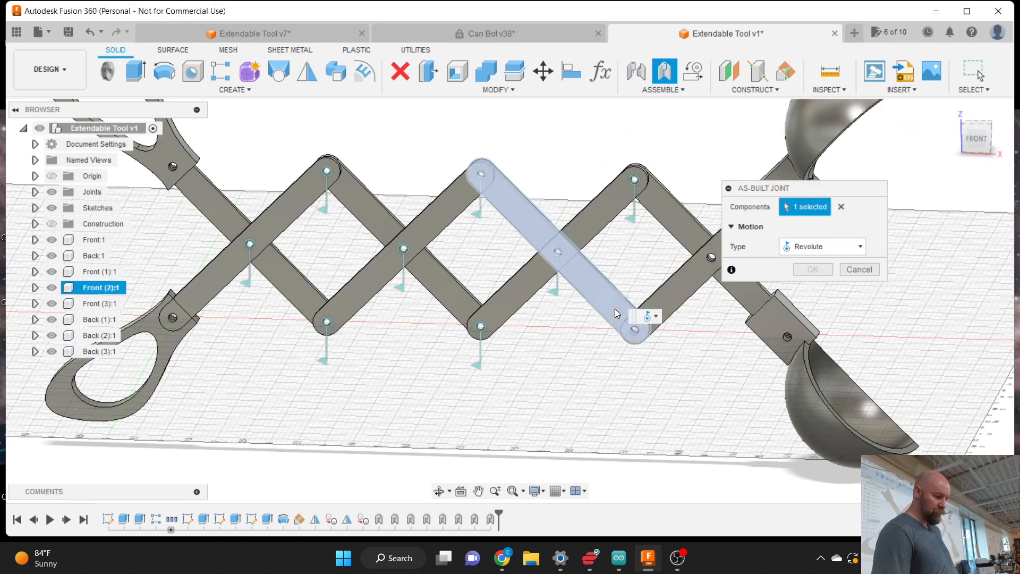
left_click(675, 303)
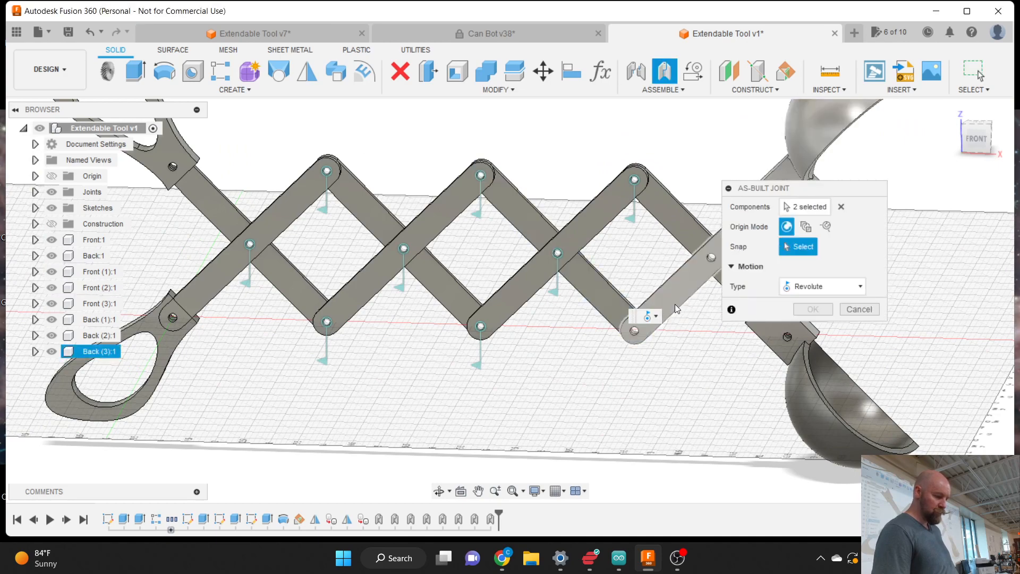
left_click(635, 332)
left_click(811, 429)
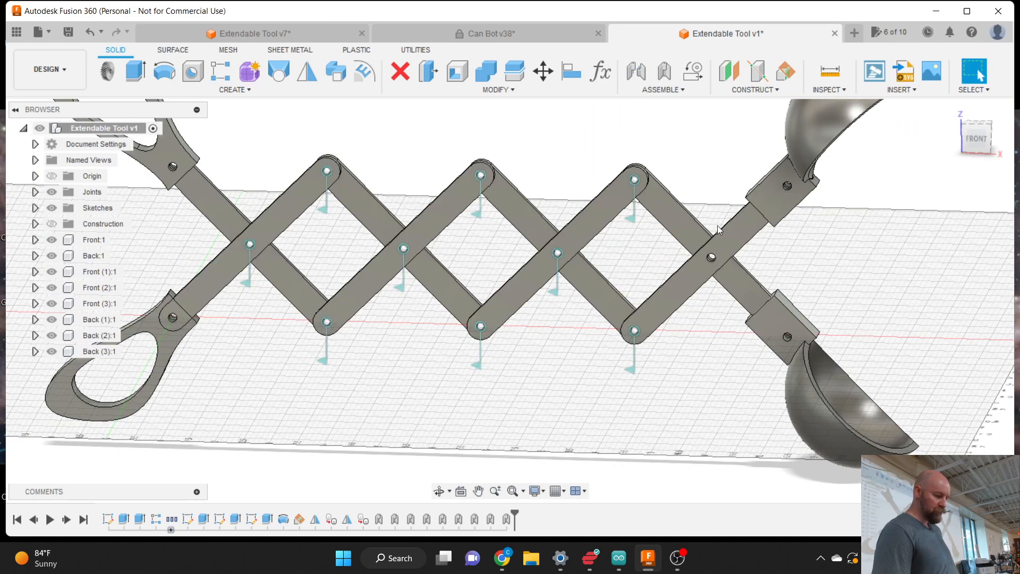
- Add a revolute joint at the scoop arm pin joining Back (3):1 to the scoop arm
left_click(664, 72)
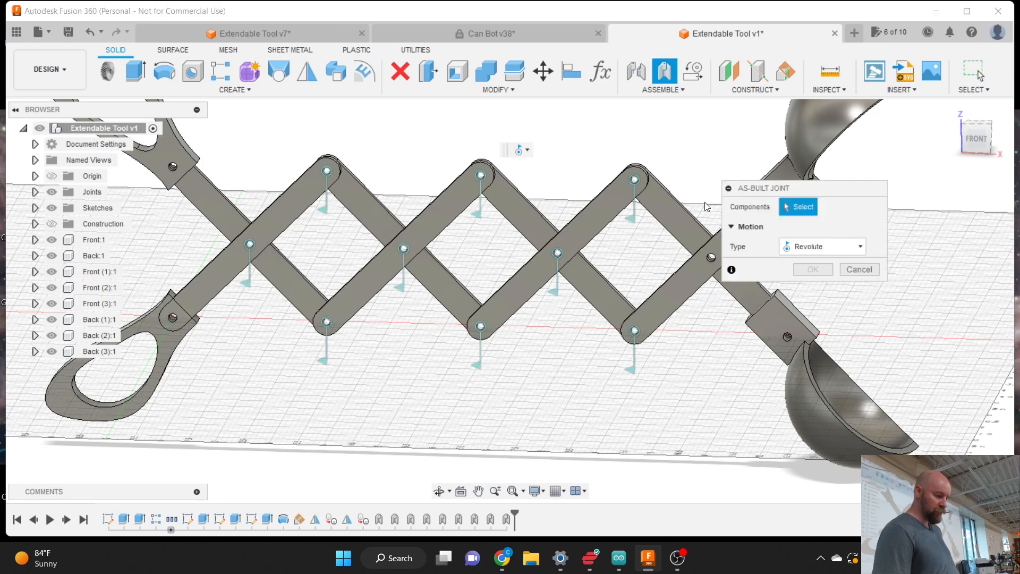
left_click(698, 234)
left_click(698, 268)
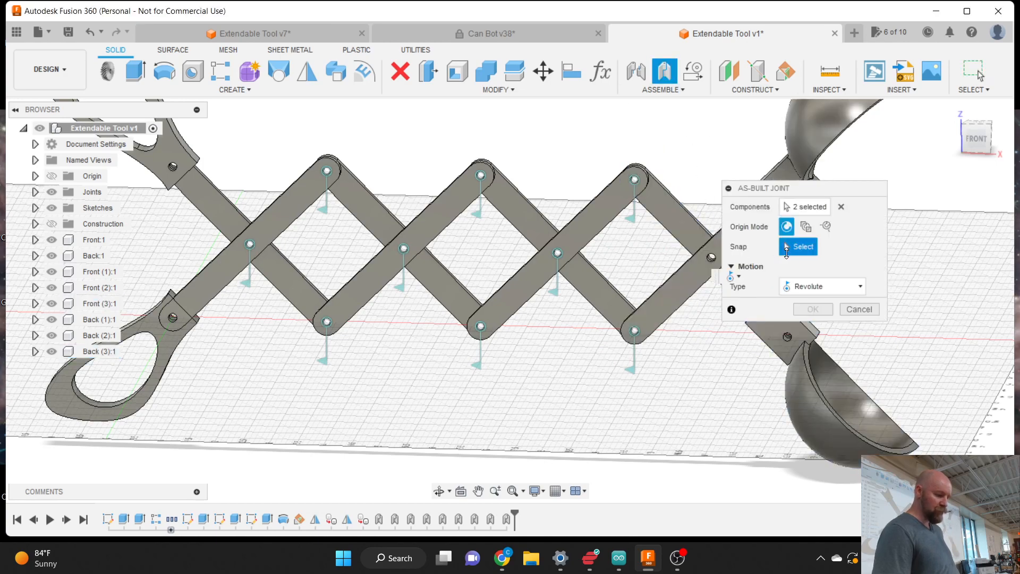
left_click(716, 263)
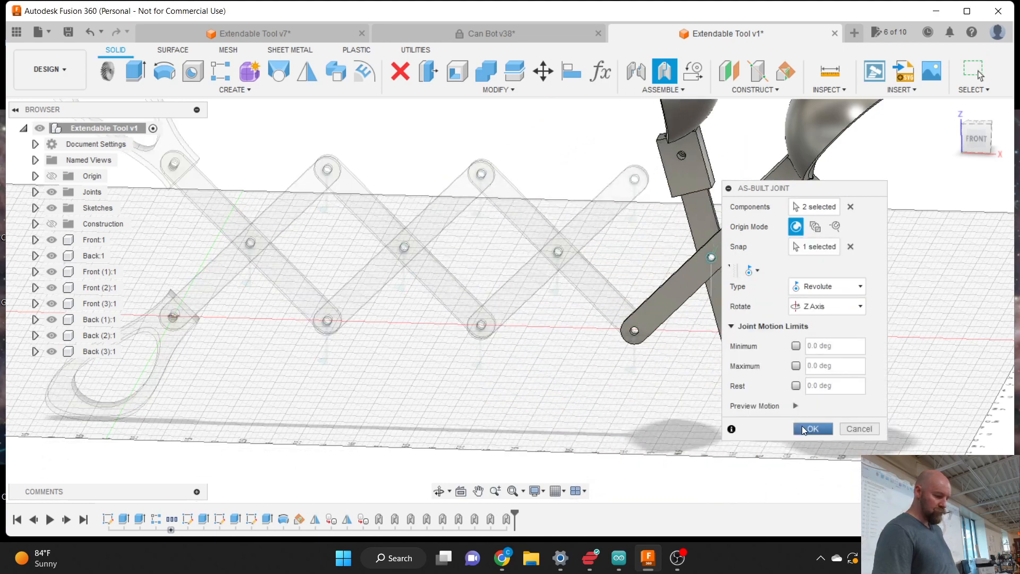
left_click(801, 425)
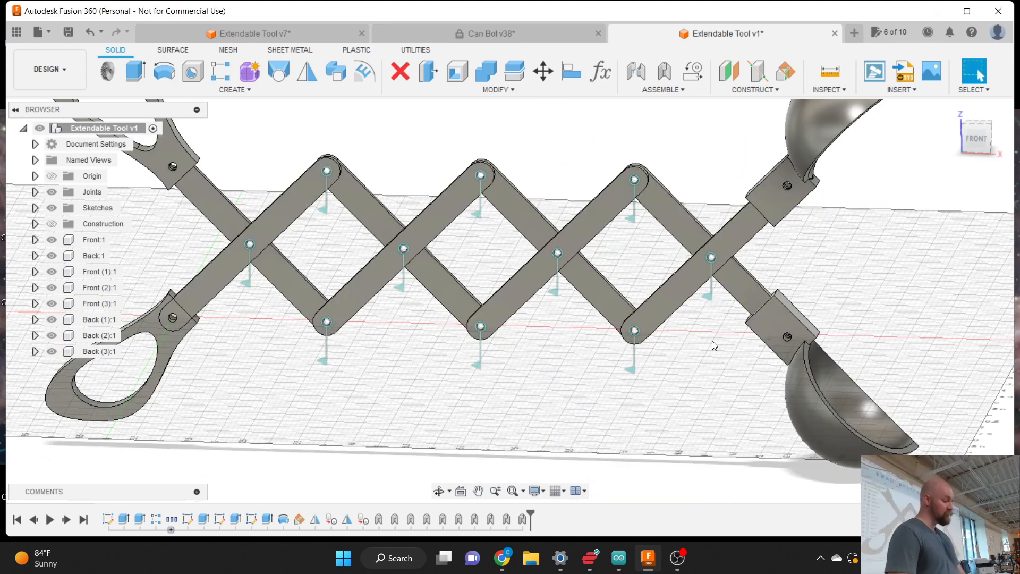
scroll(578, 314, "down", 3)
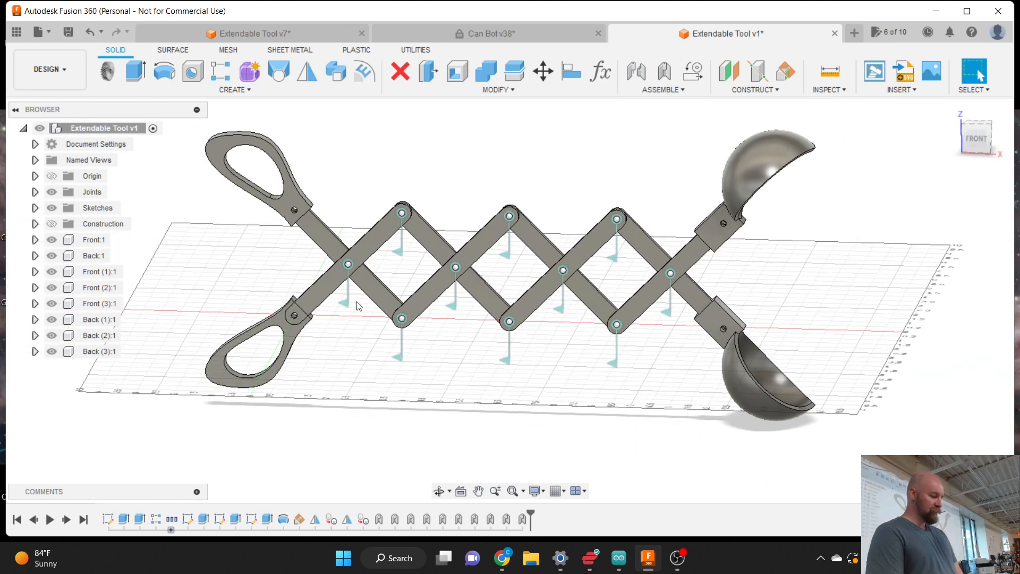
left_click(348, 264)
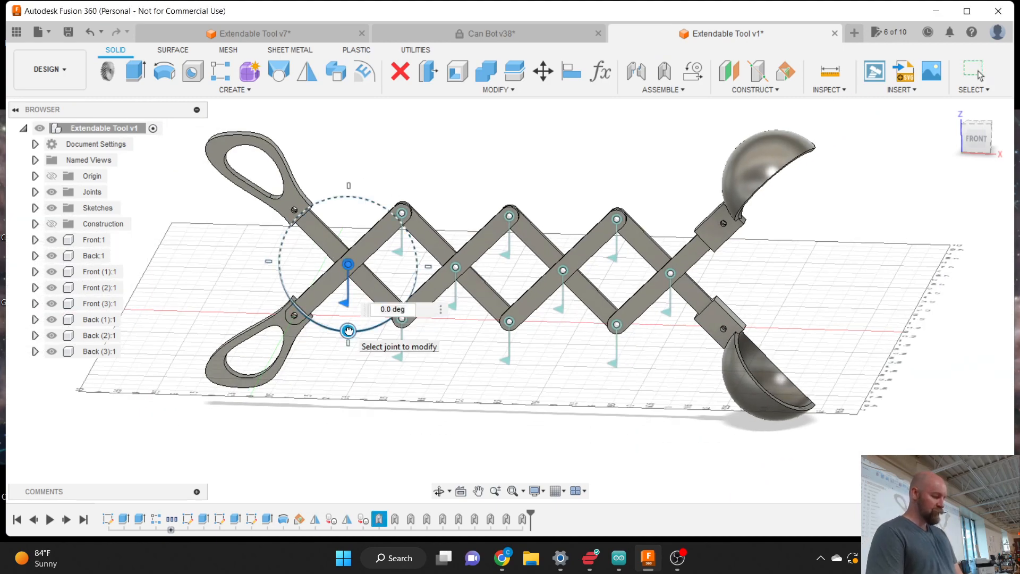
left_click_drag(348, 326, 301, 281)
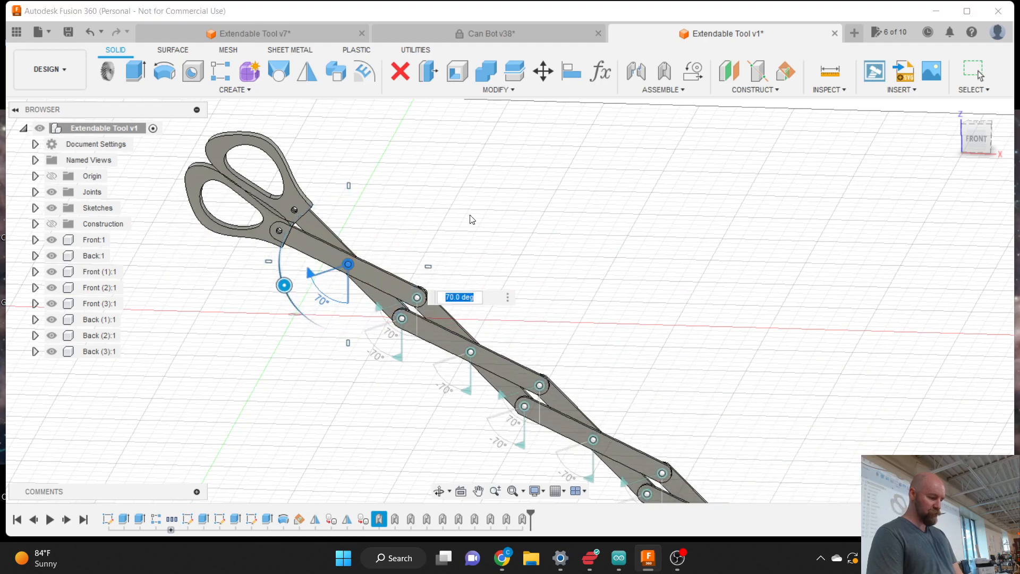
scroll(471, 216, "down", 3)
scroll(520, 367, "up", 3)
scroll(520, 367, "down", 3)
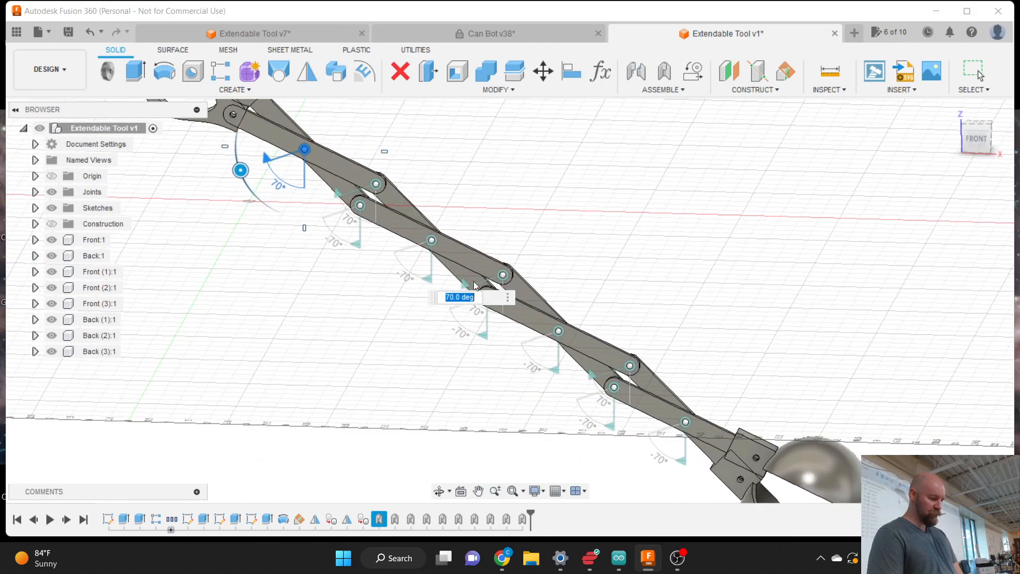
scroll(530, 396, "up", 3)
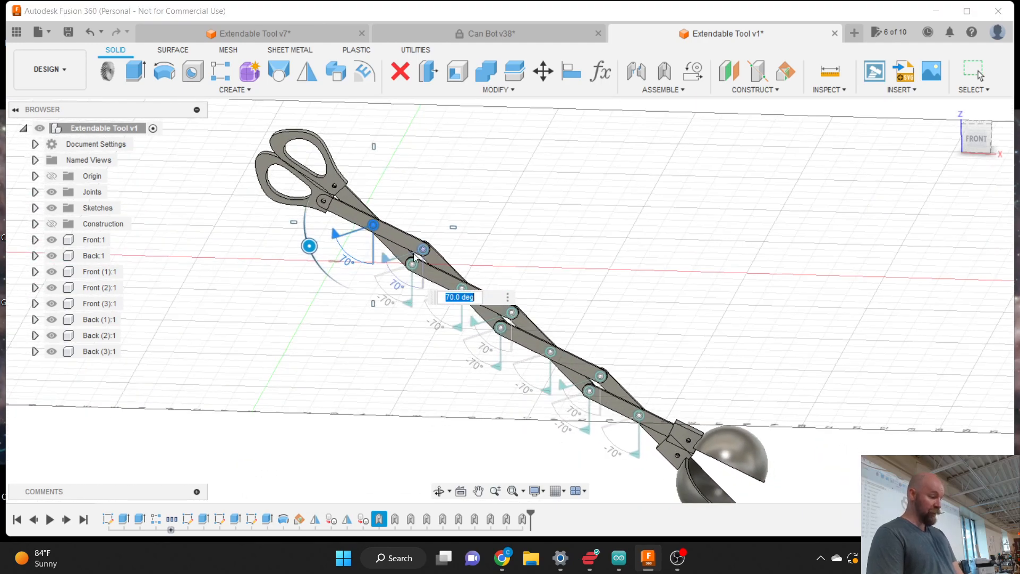
left_click_drag(310, 246, 368, 292)
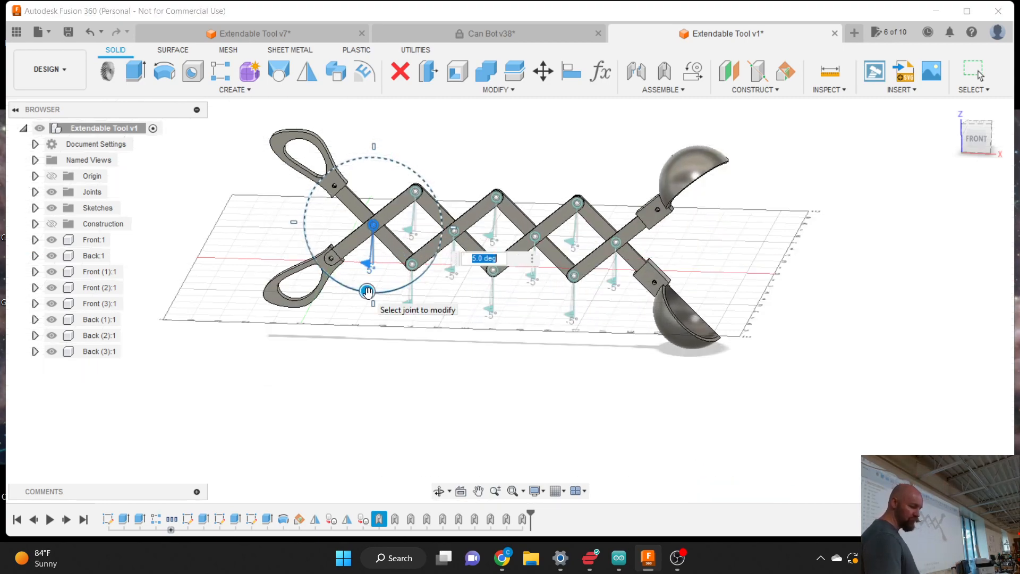
key("Return")
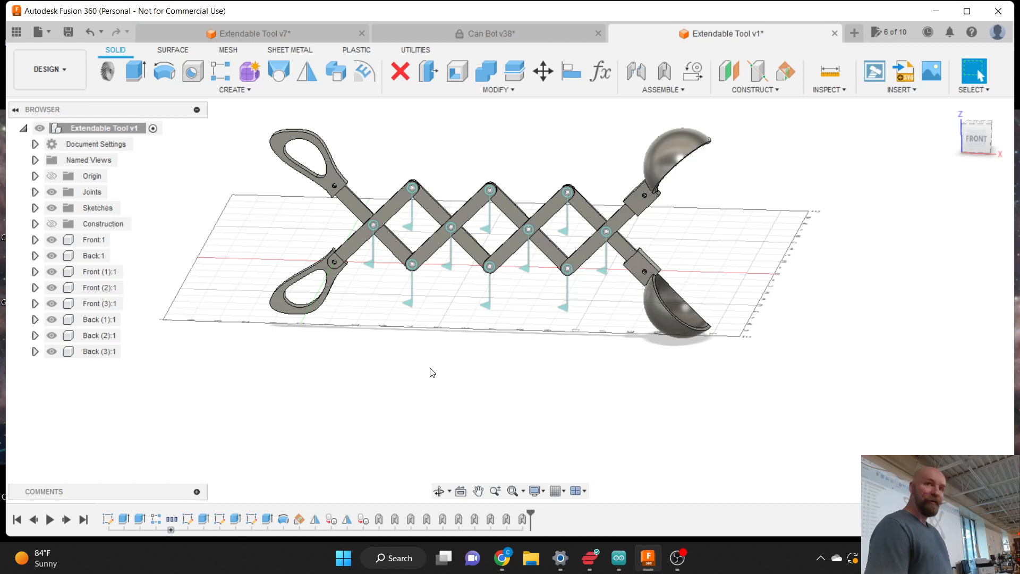
scroll(549, 411, "down", 2)
scroll(445, 234, "up", 3)
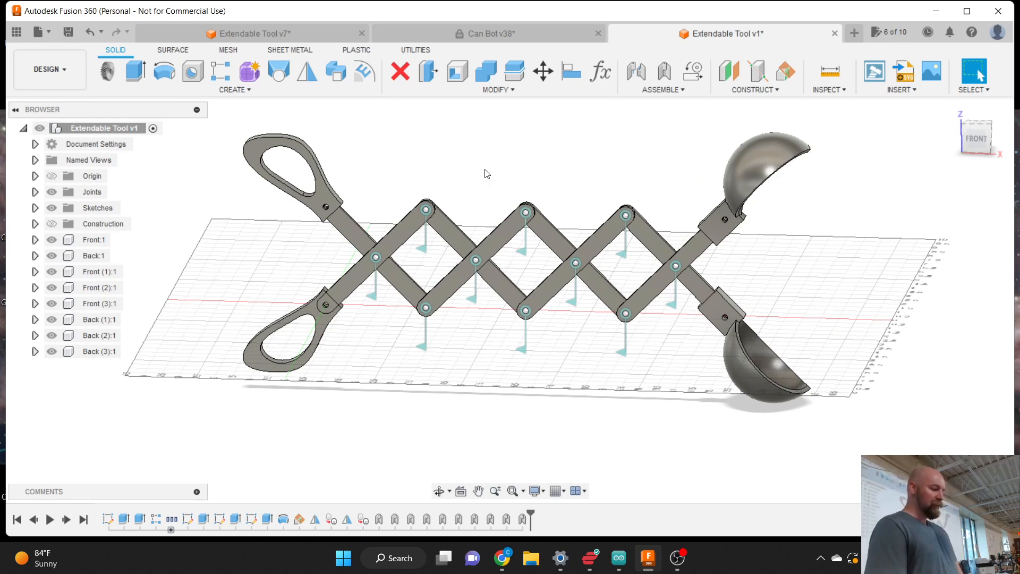
double_click(375, 301)
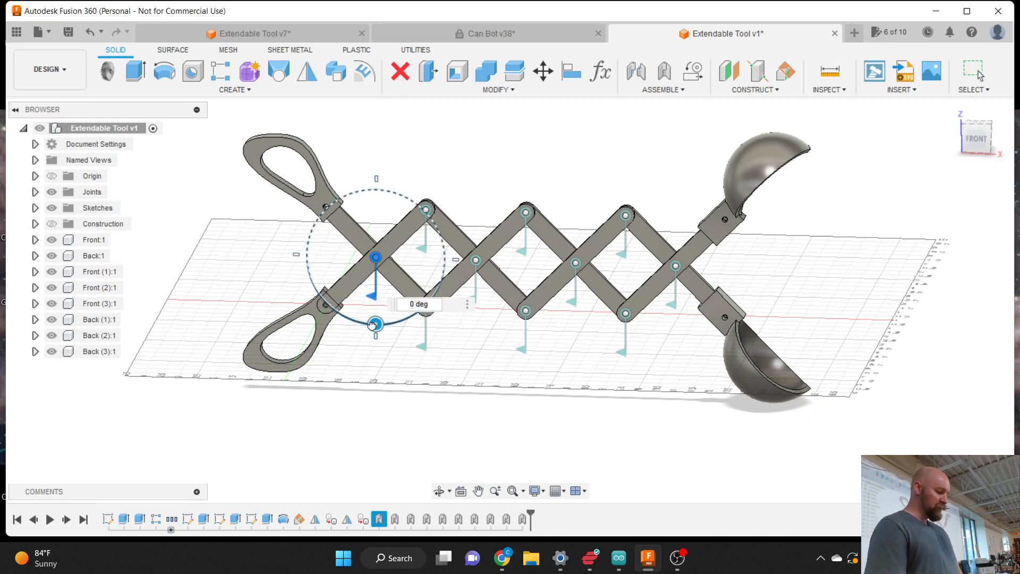
left_click_drag(371, 325, 373, 286)
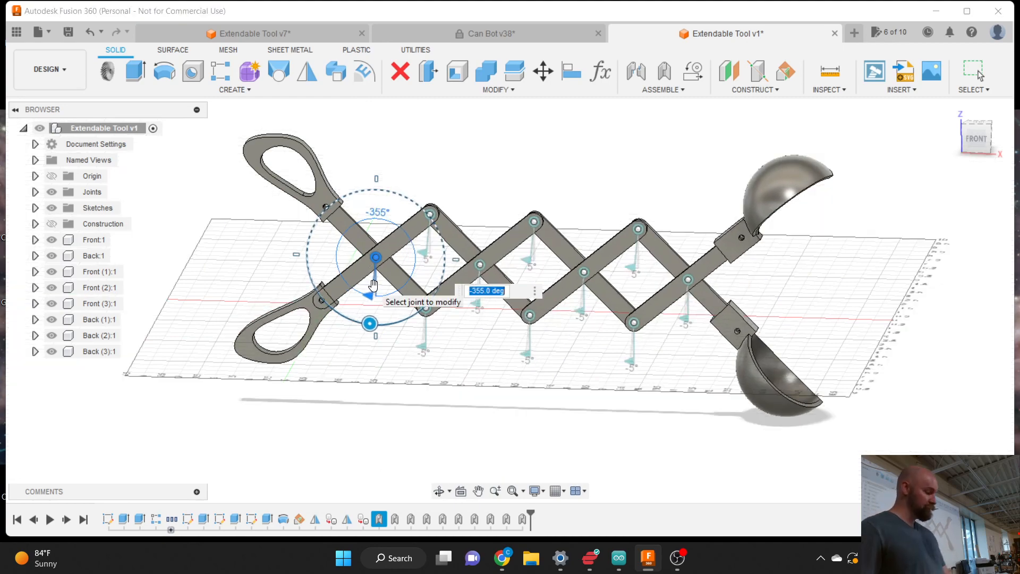
key("Escape")
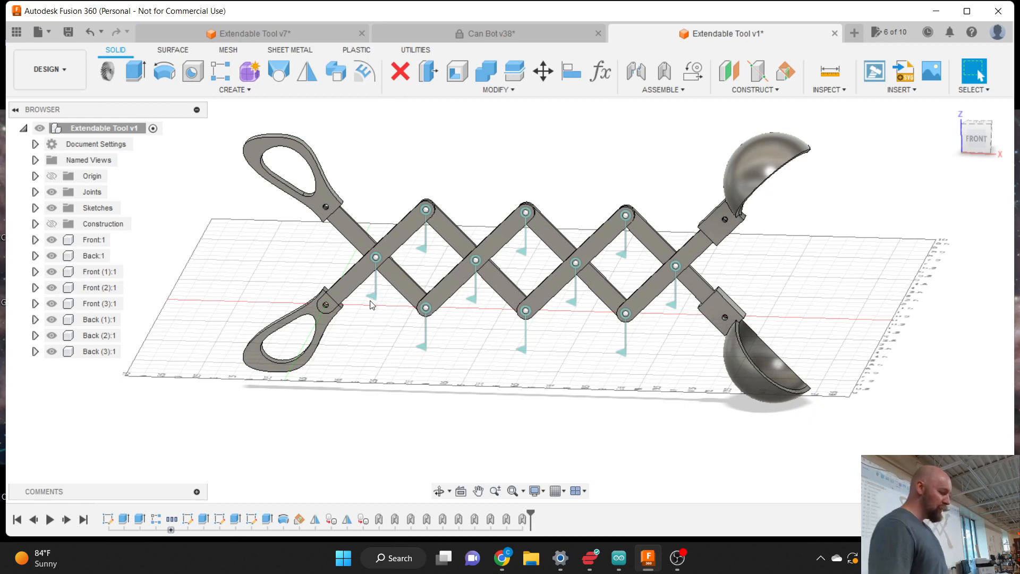
left_click(373, 298)
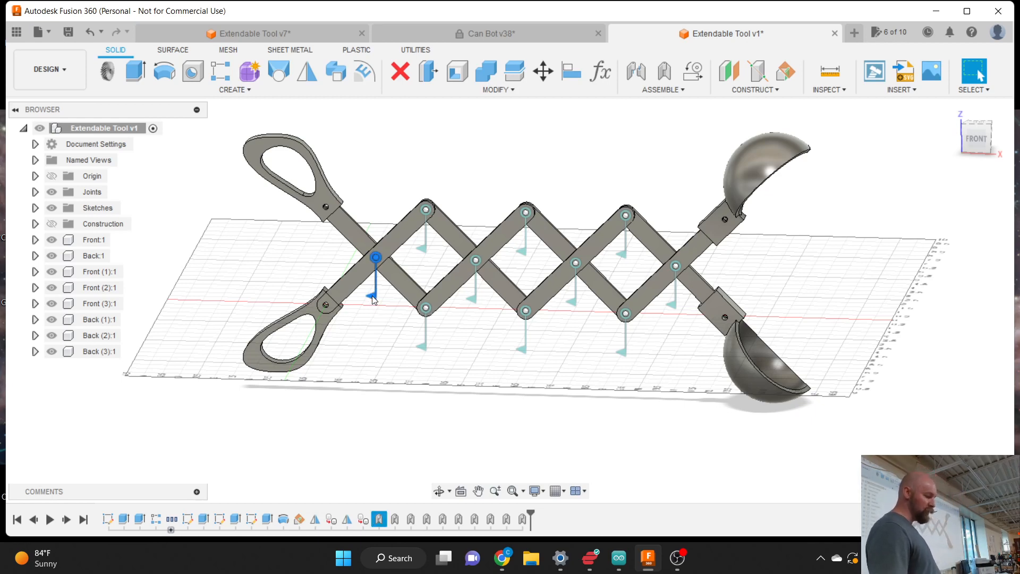
left_click(36, 194)
- Edit Revolute 1 at the handle pivot to limit rotation to -65 through 60 deg
right_click(106, 213)
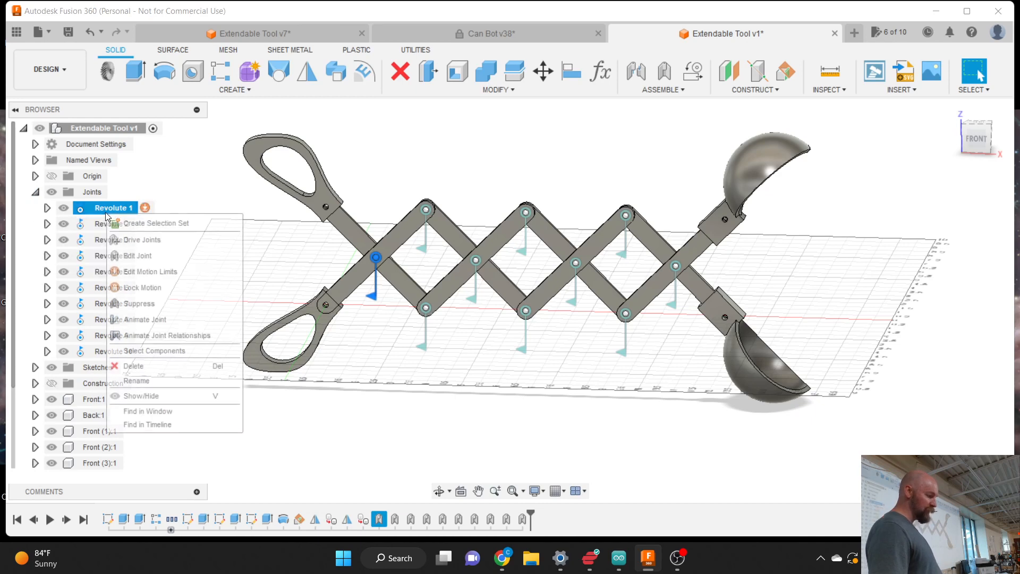
left_click(152, 256)
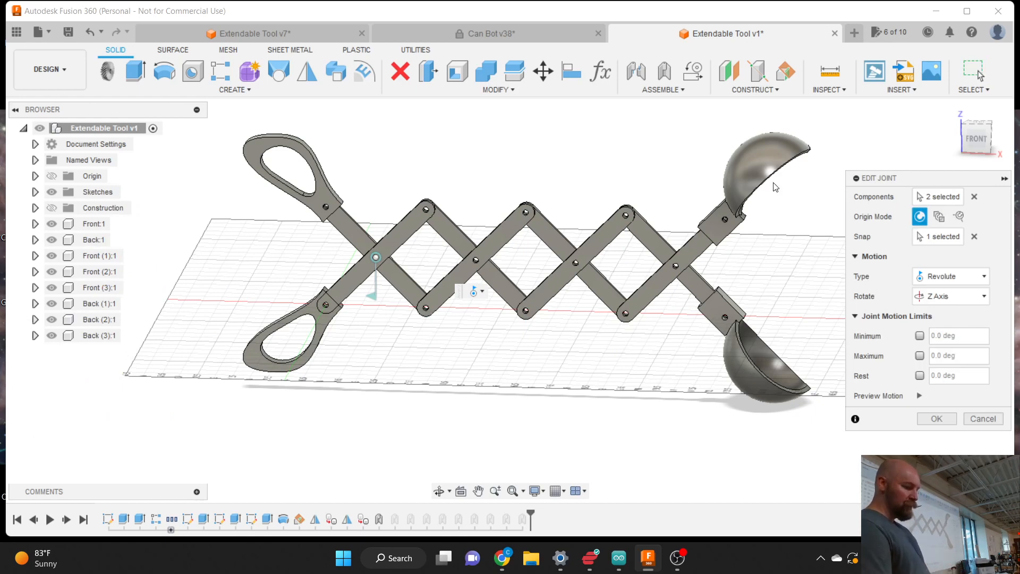
left_click_drag(910, 182, 648, 146)
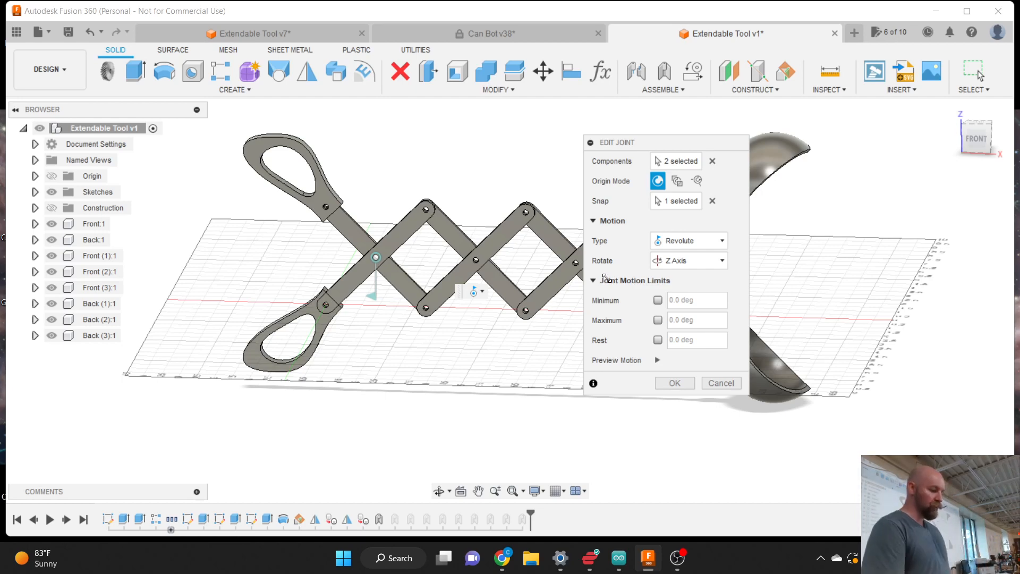
left_click(654, 301)
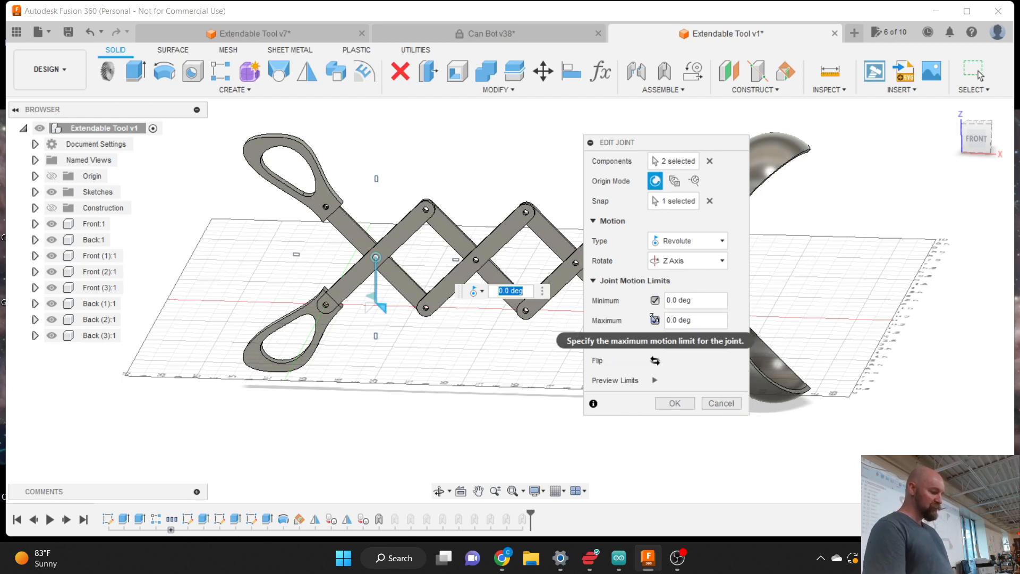
left_click_drag(382, 308, 460, 286)
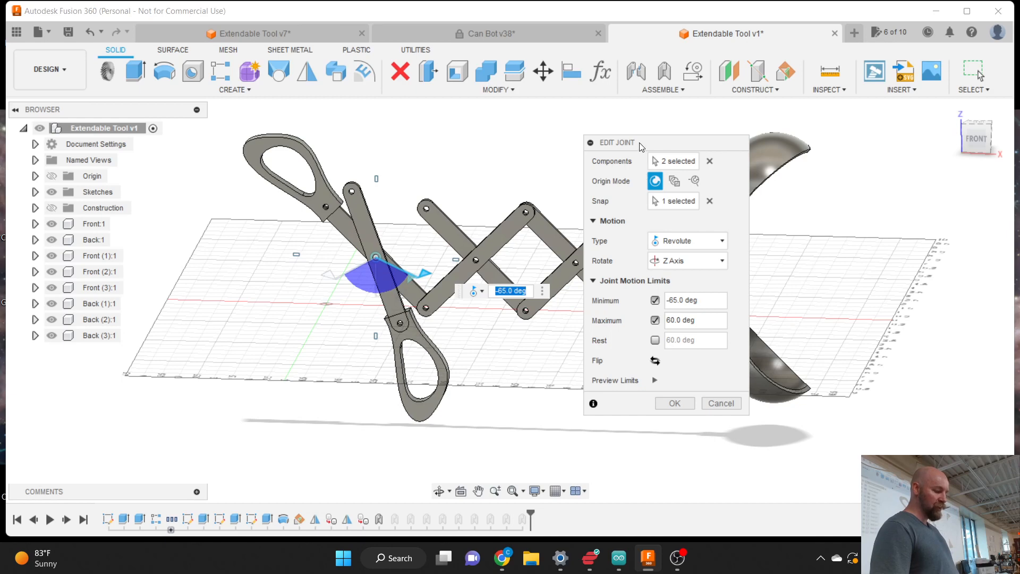
left_click_drag(639, 142, 700, 172)
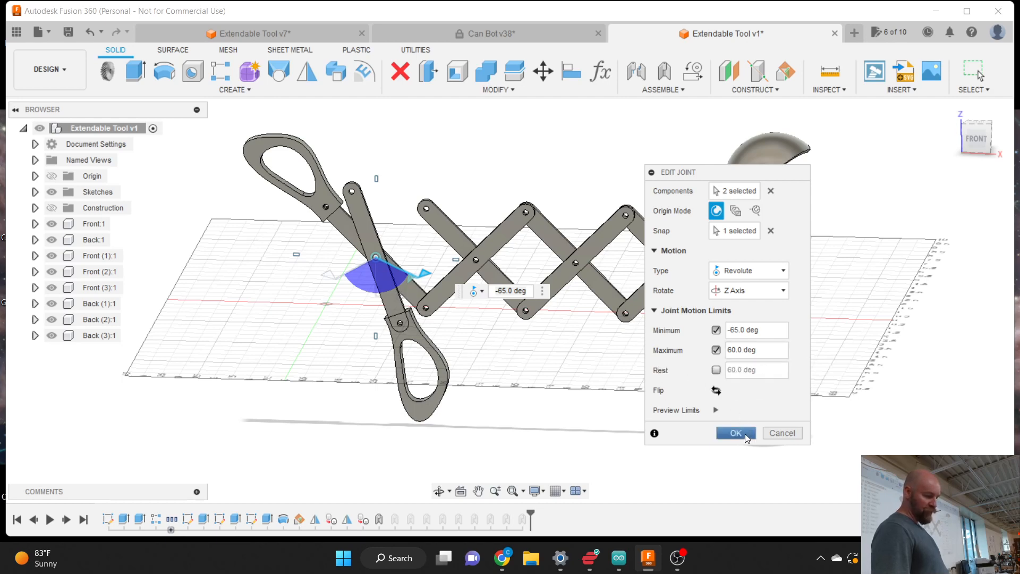
left_click(735, 433)
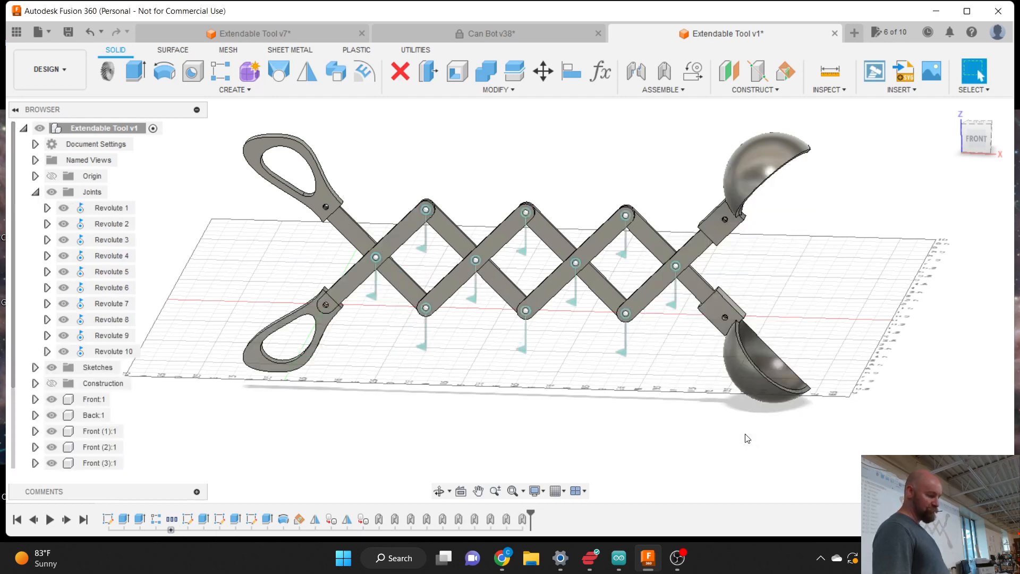
left_click(372, 300)
left_click_drag(375, 325, 320, 294)
left_click_drag(284, 261, 435, 291)
left_click_drag(475, 244, 477, 232)
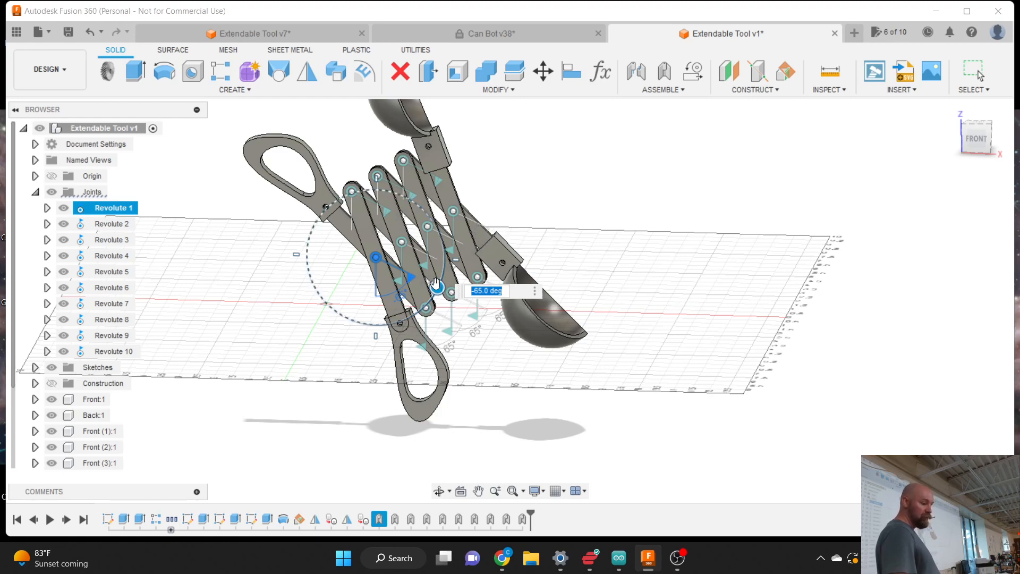
left_click_drag(436, 287, 380, 314)
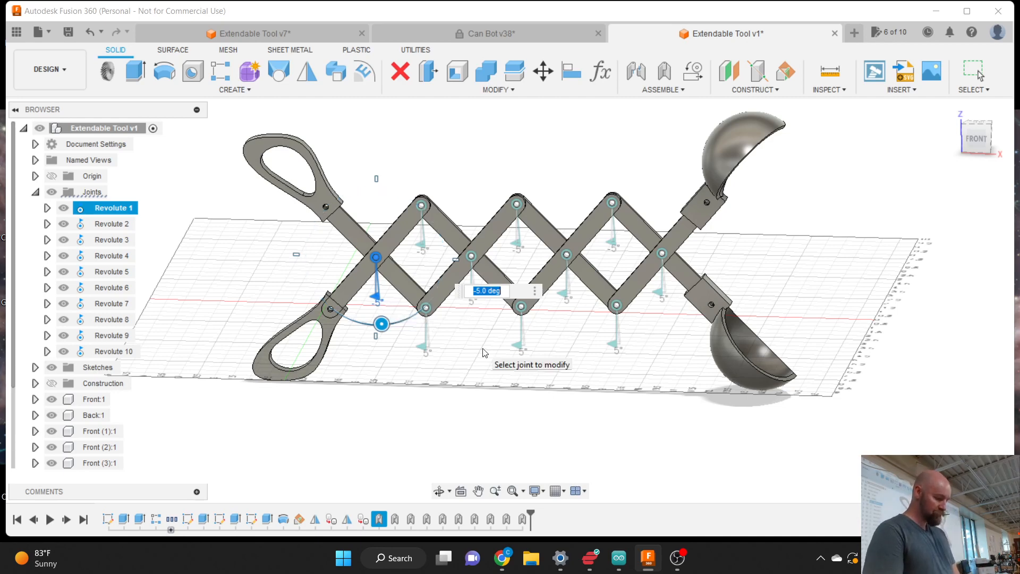
type("0")
key("Return")
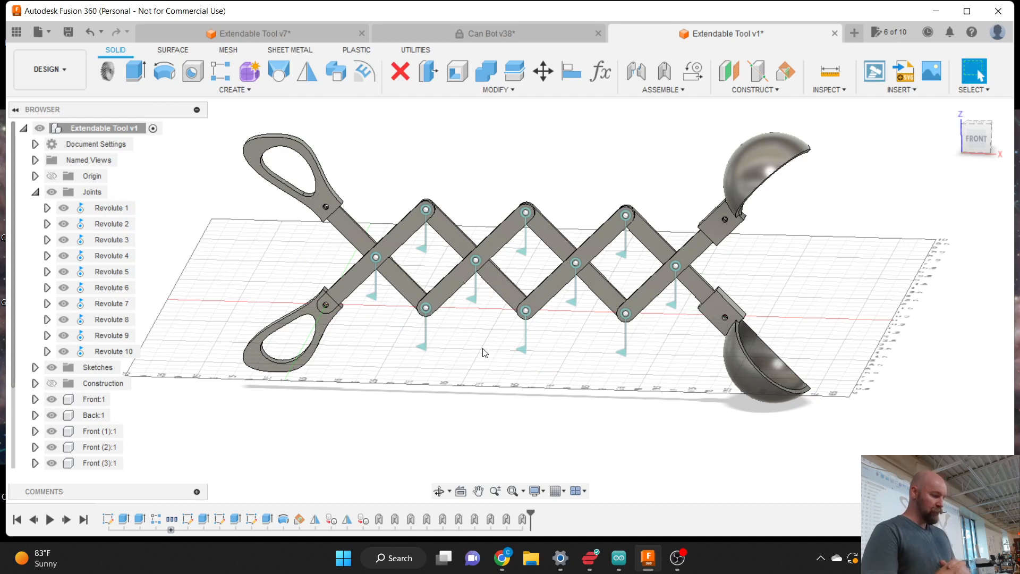
- Open the Appearance panel and expand the Plastic and Transparent libraries
left_click(507, 92)
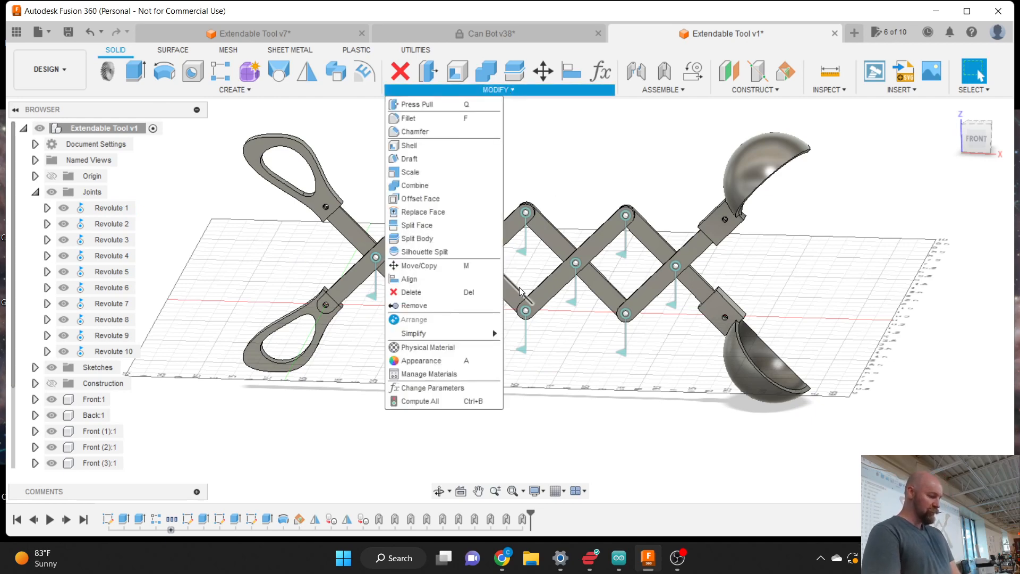
left_click(441, 361)
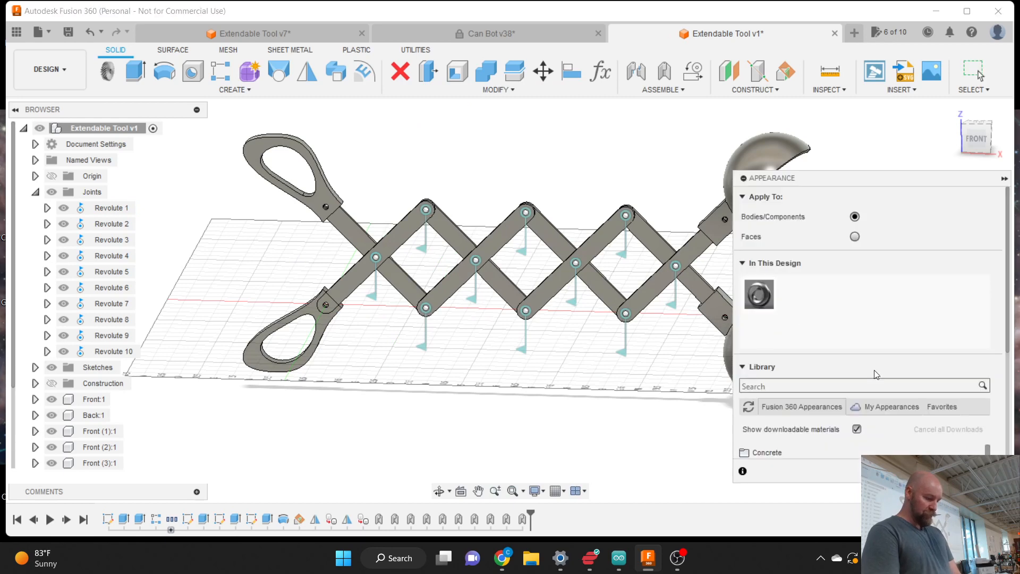
scroll(891, 407, "down", 5)
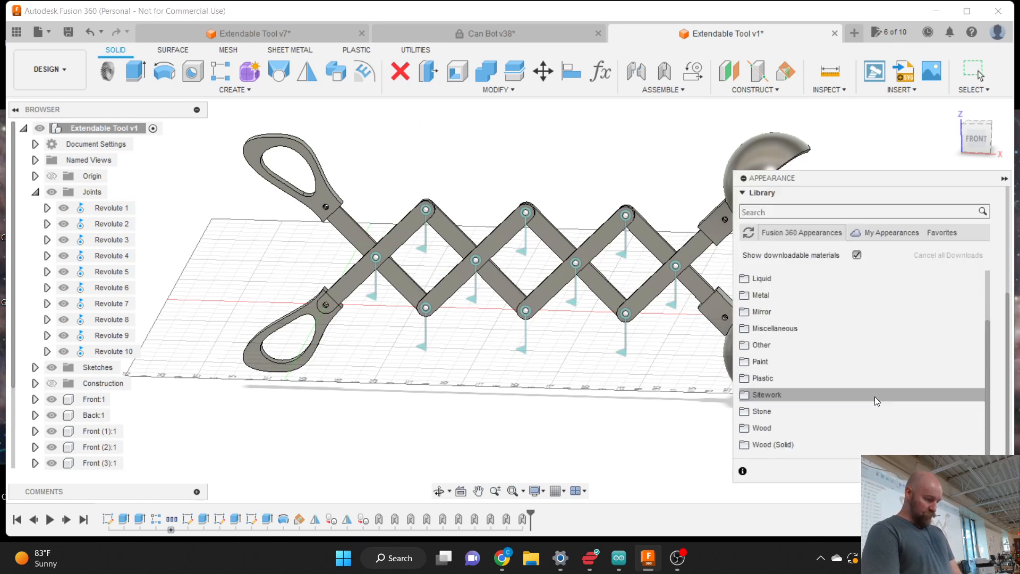
left_click(816, 378)
scroll(867, 388, "down", 10)
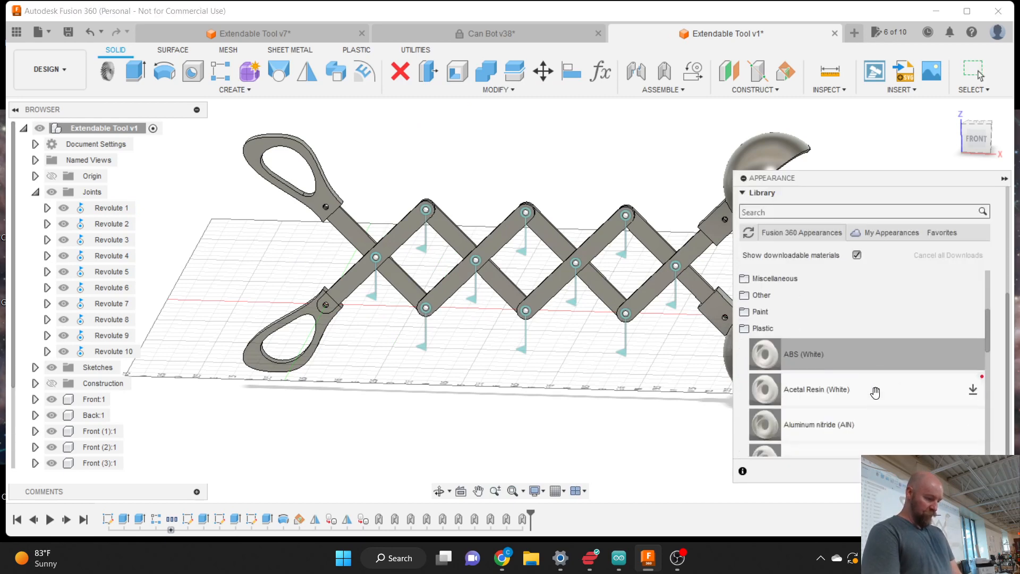
scroll(875, 392, "down", 8)
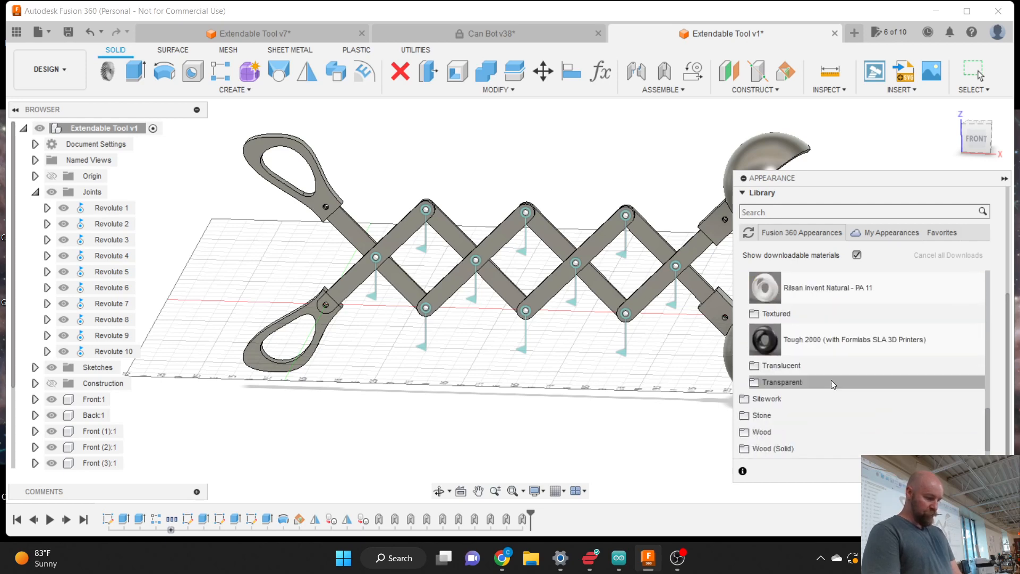
left_click(807, 381)
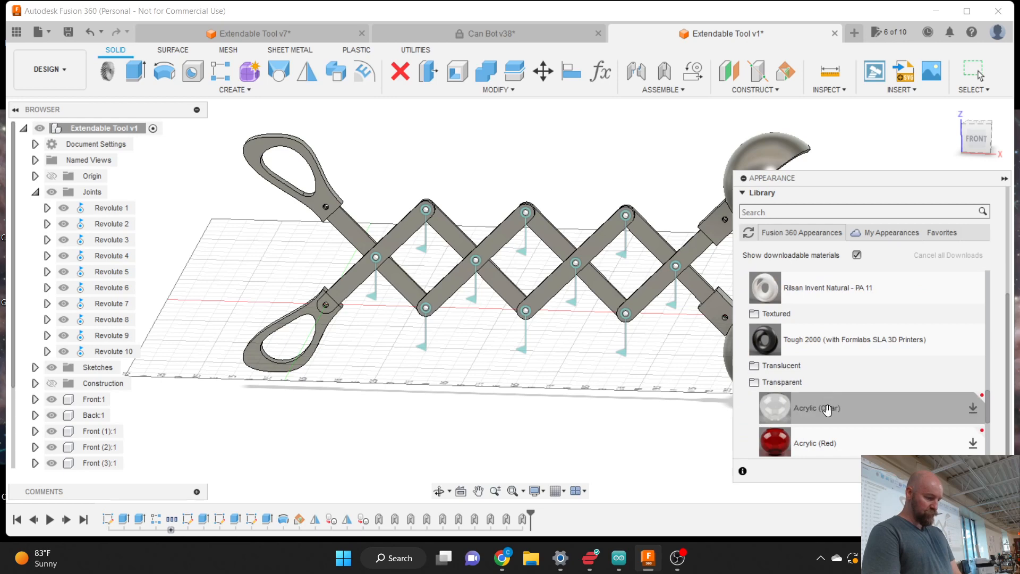
- Apply Acrylic (Clear) to each of the five scissor links
left_click_drag(822, 406, 654, 289)
left_click_drag(774, 407, 512, 294)
left_click_drag(797, 393, 478, 261)
left_click_drag(775, 407, 647, 319)
left_click_drag(778, 406, 394, 247)
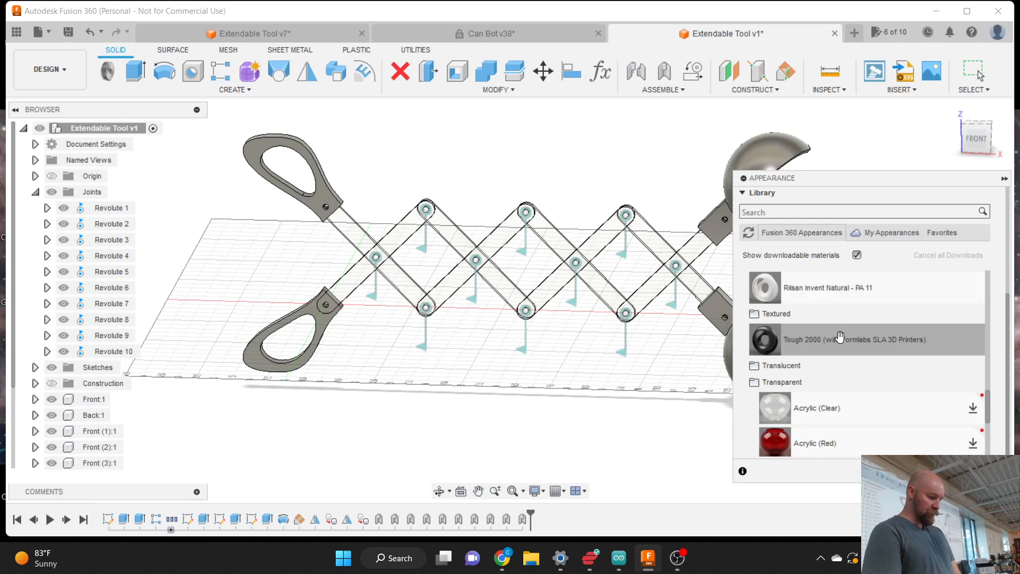
- Apply ABS (White) to the upper and lower handles and close the panel
scroll(839, 337, "up", 5)
scroll(839, 337, "up", 6)
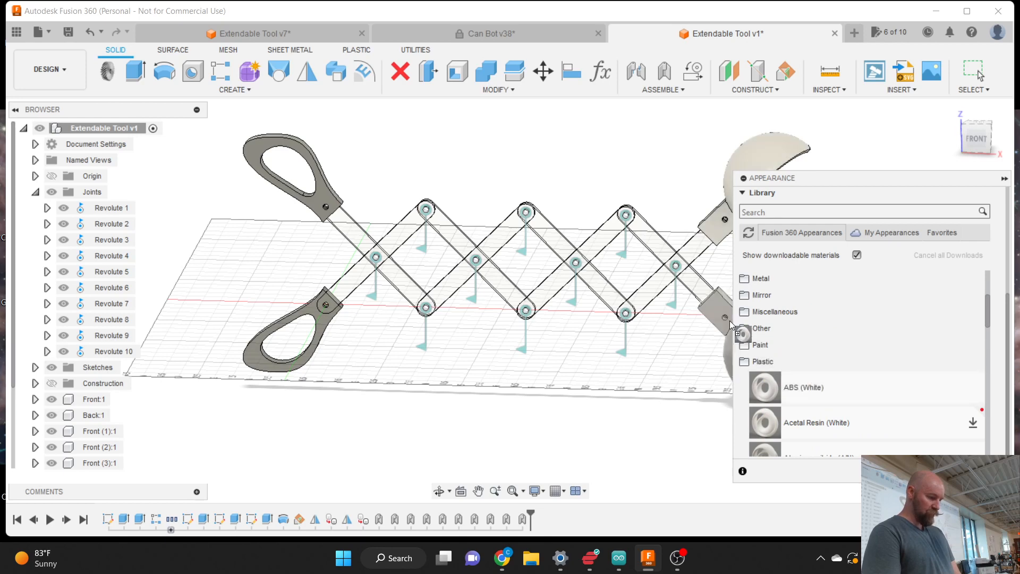
left_click_drag(808, 394, 297, 367)
left_click_drag(800, 385, 323, 192)
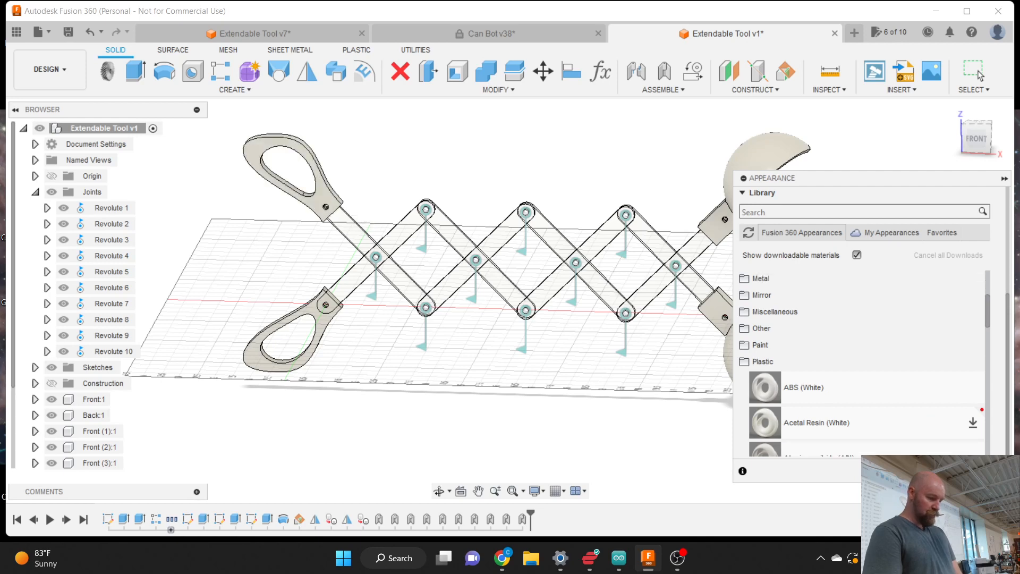
left_click(987, 471)
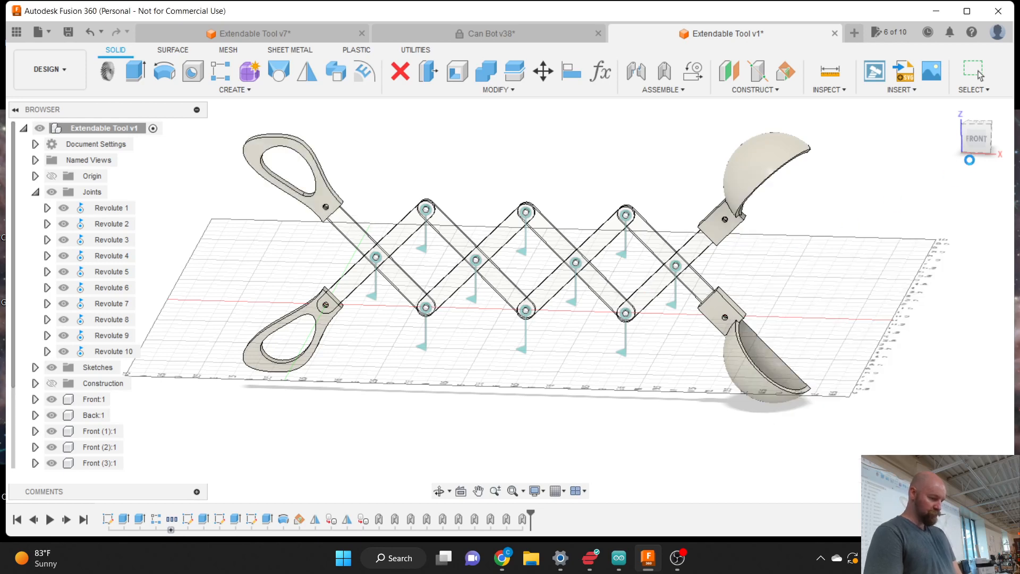
- View the finished tool from the Front, adjust the zoom, then switch to OBS Studio
left_click(980, 146)
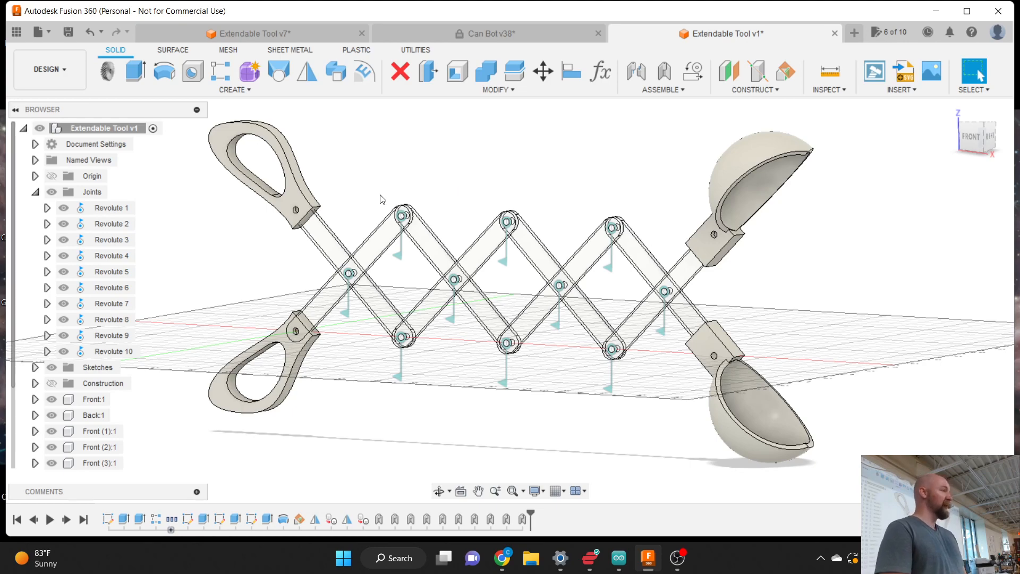
scroll(570, 229, "up", 1)
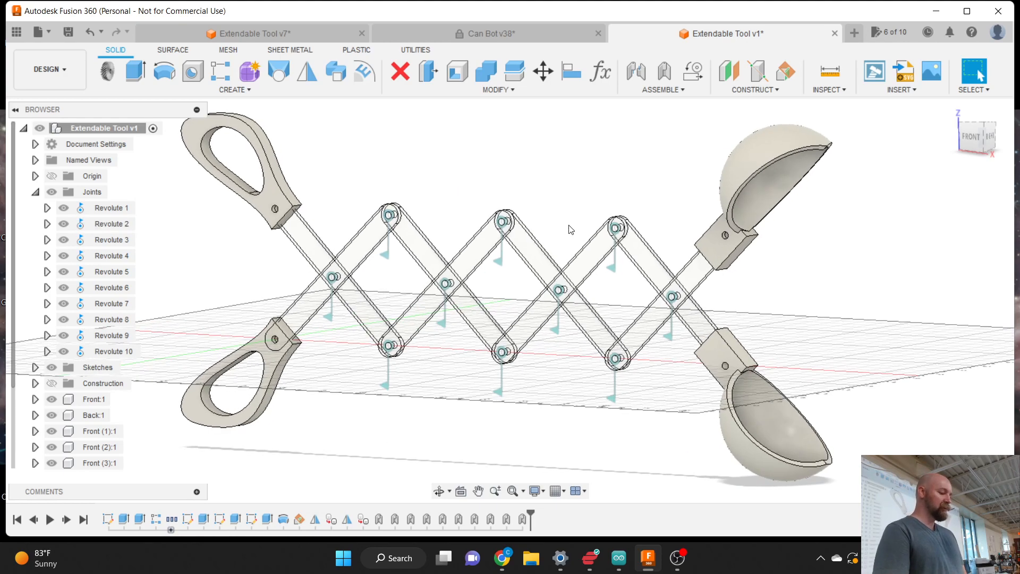
scroll(569, 226, "down", 2)
scroll(398, 168, "up", 1)
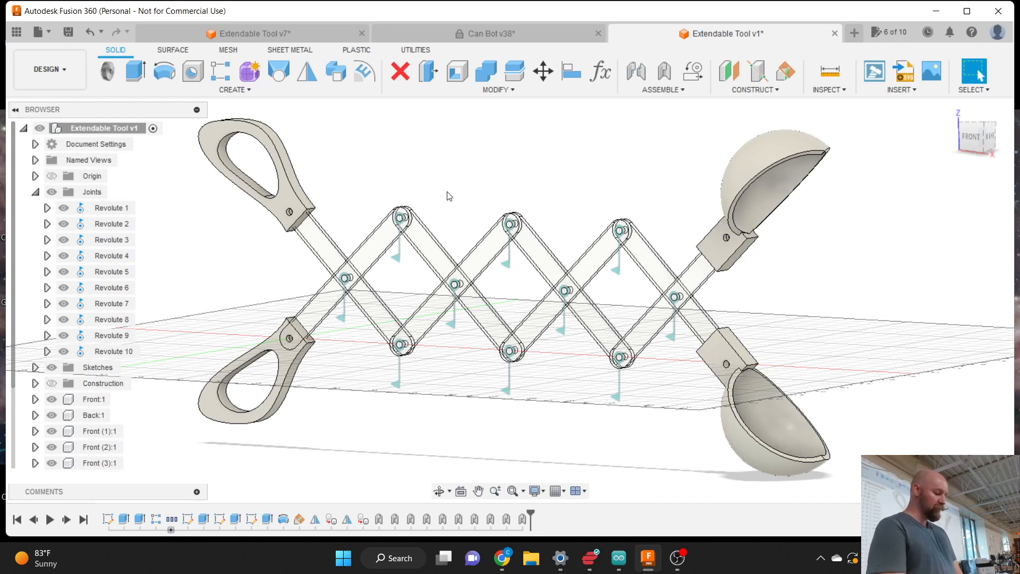
mouse_move(677, 559)
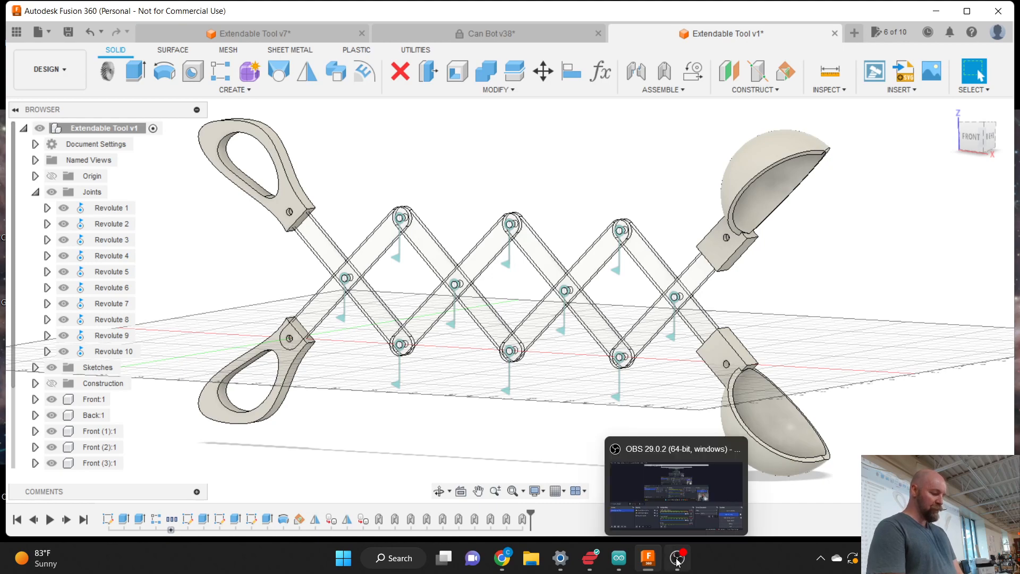
left_click(677, 558)
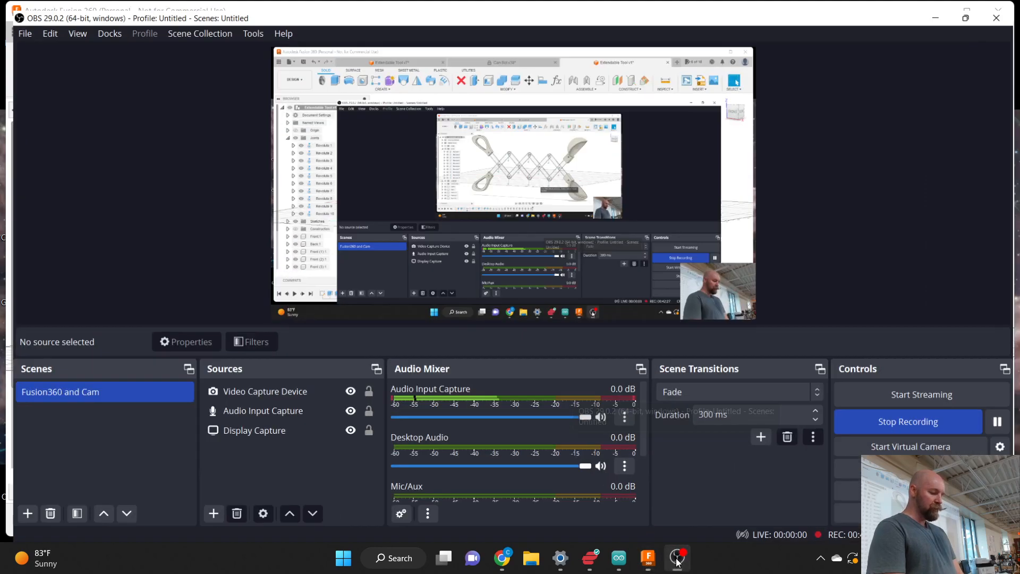